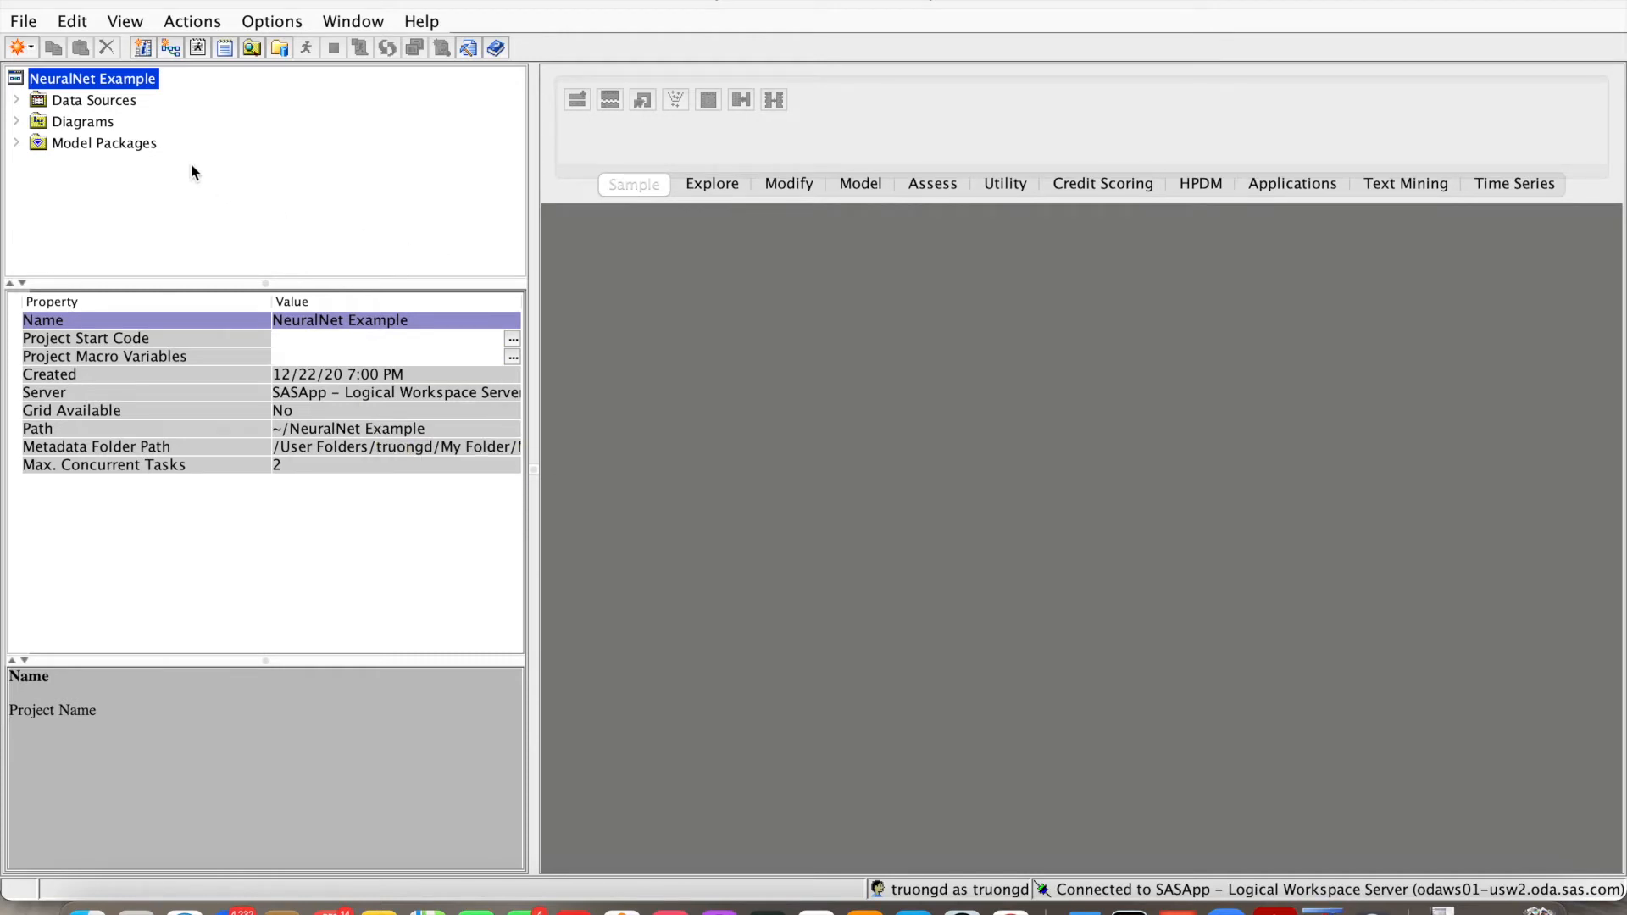
click(125, 100)
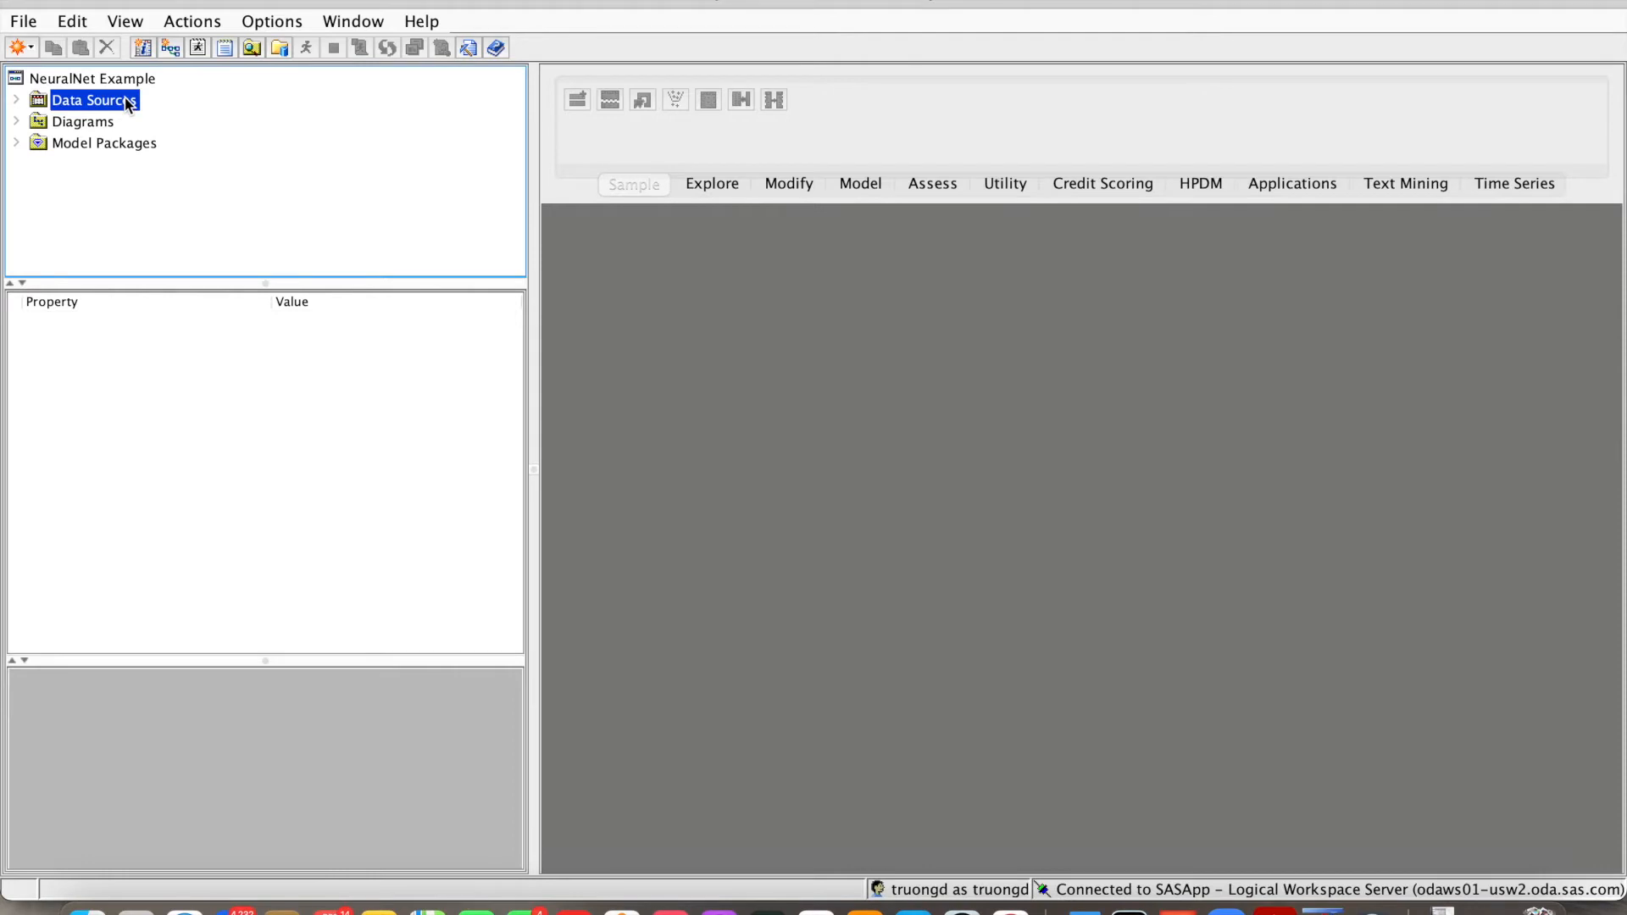
right_click(124, 100)
click(164, 110)
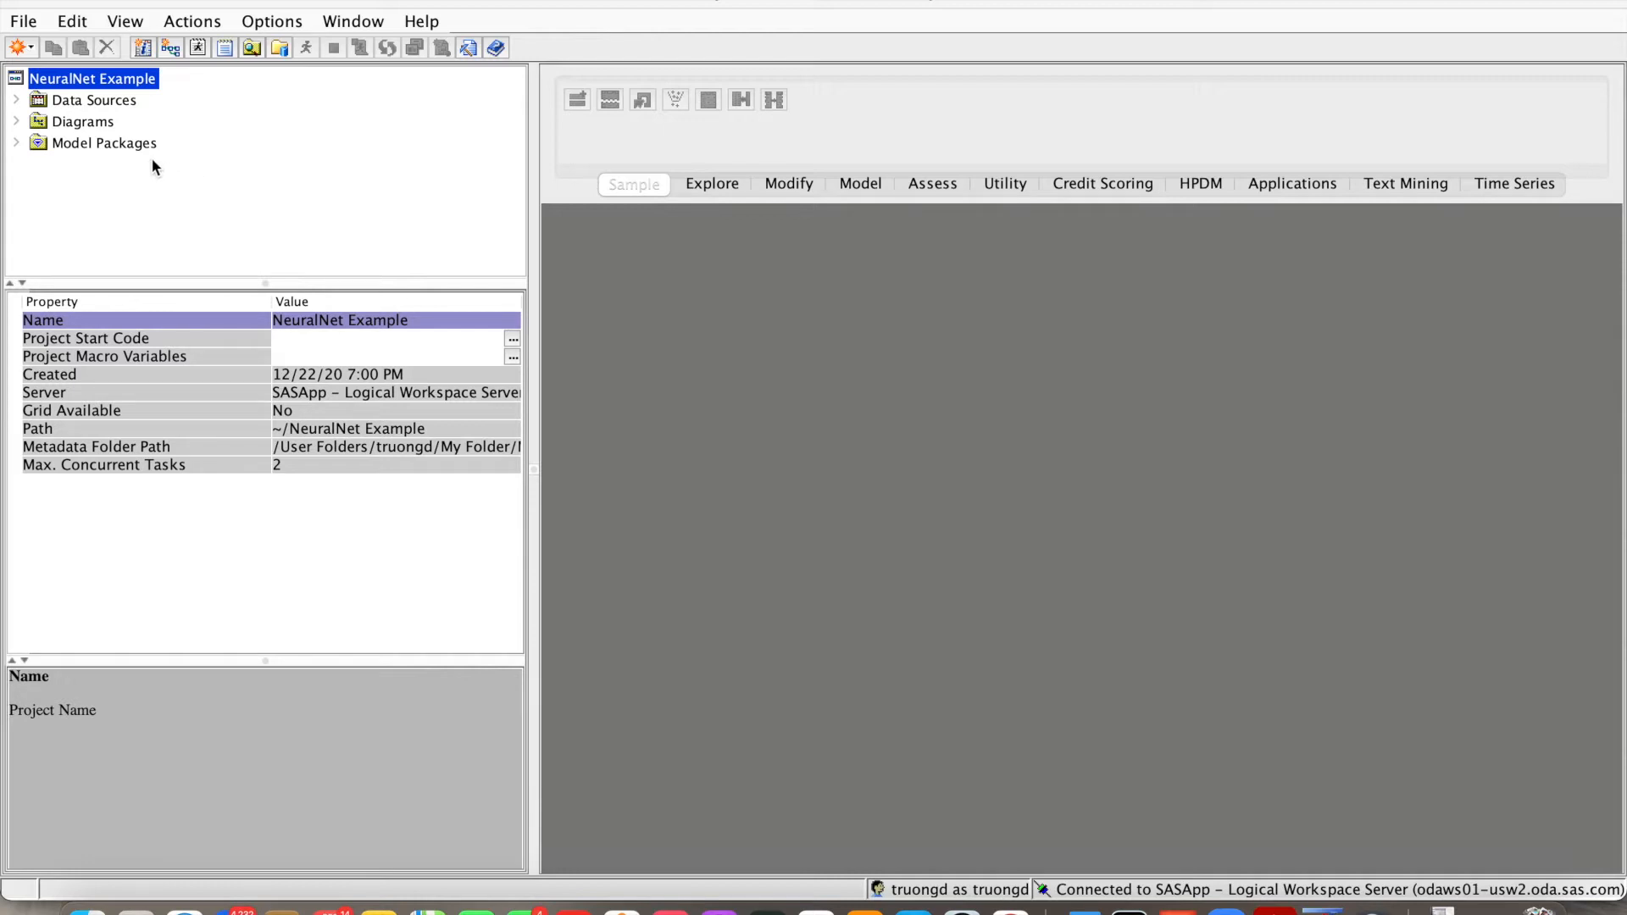
Step: Start a new data source in the project, using SAS Table as the metadata source
click(127, 102)
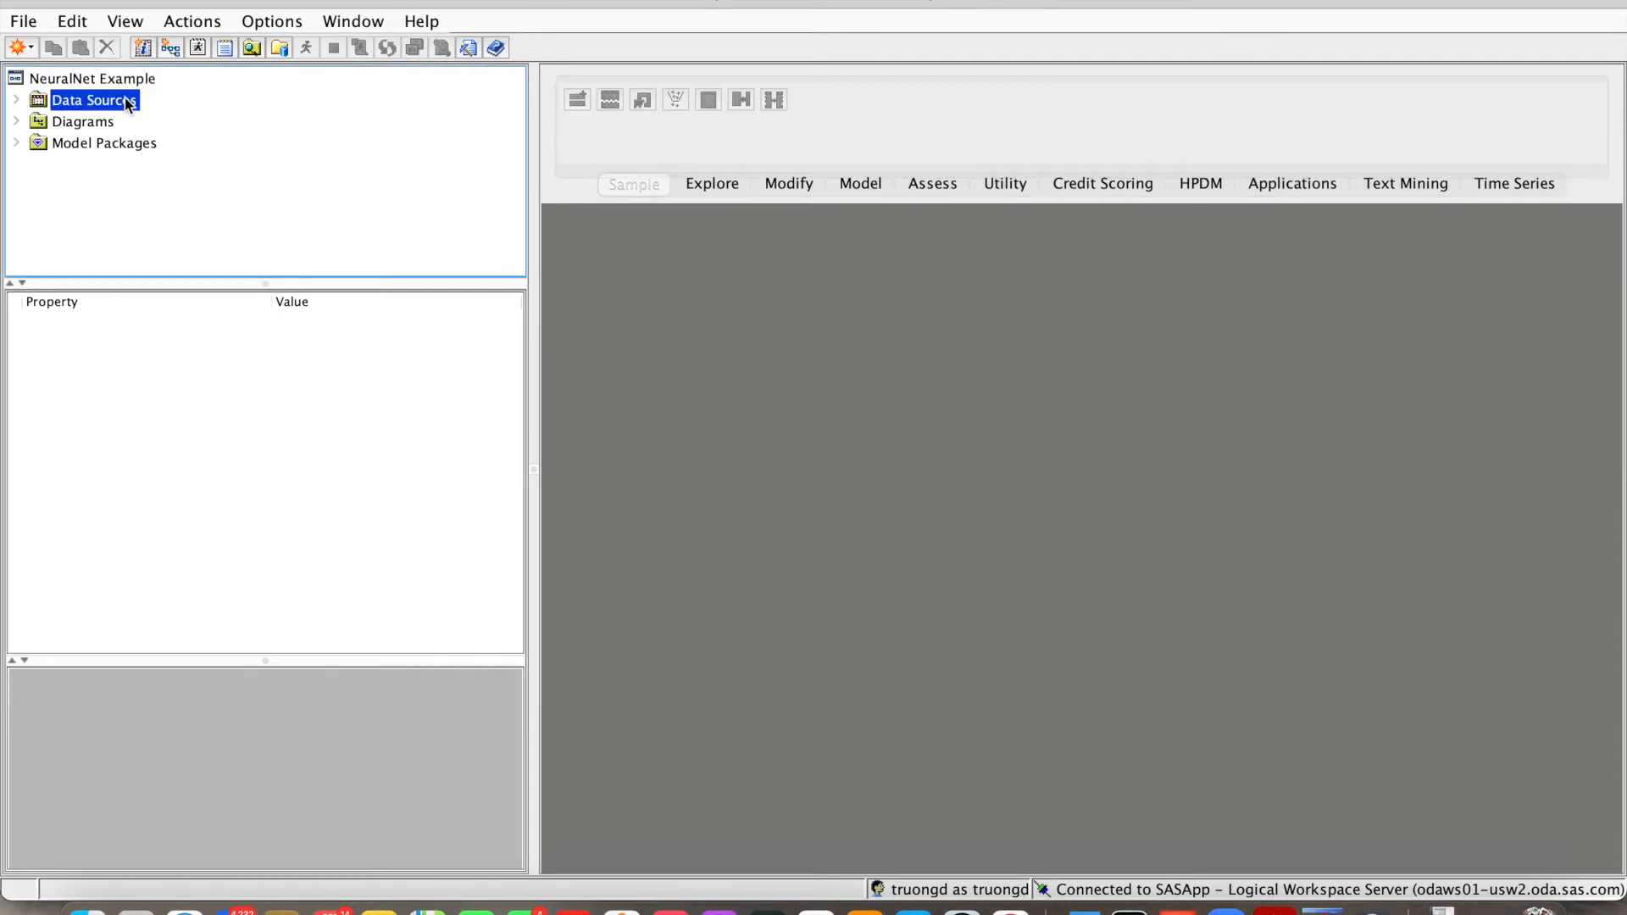
right_click(126, 102)
click(170, 110)
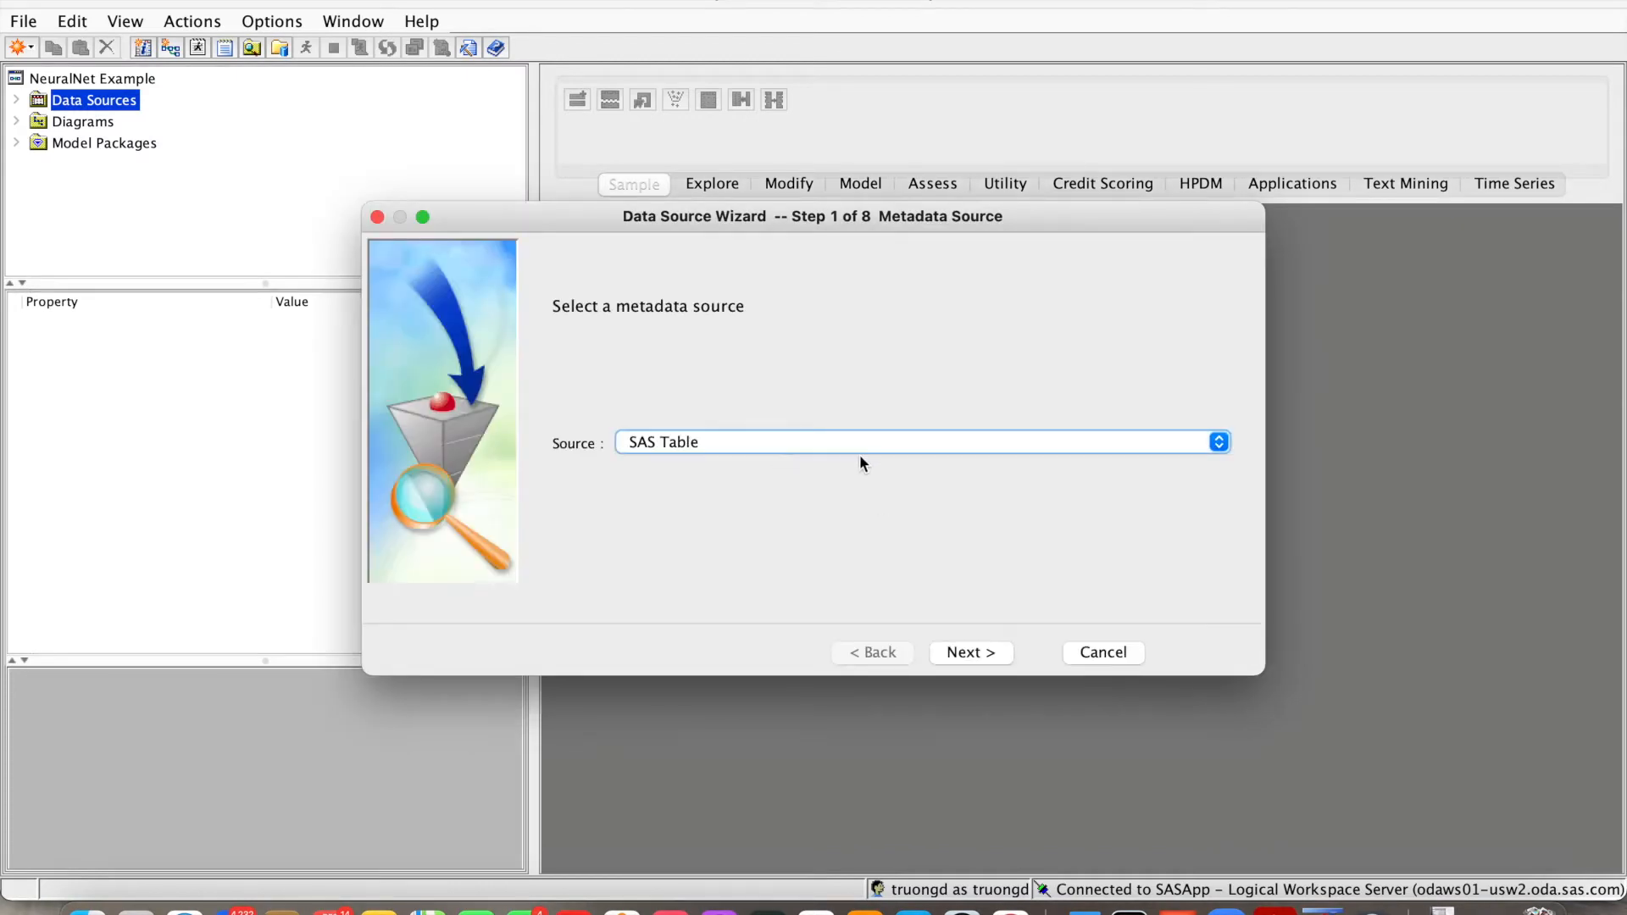
click(969, 653)
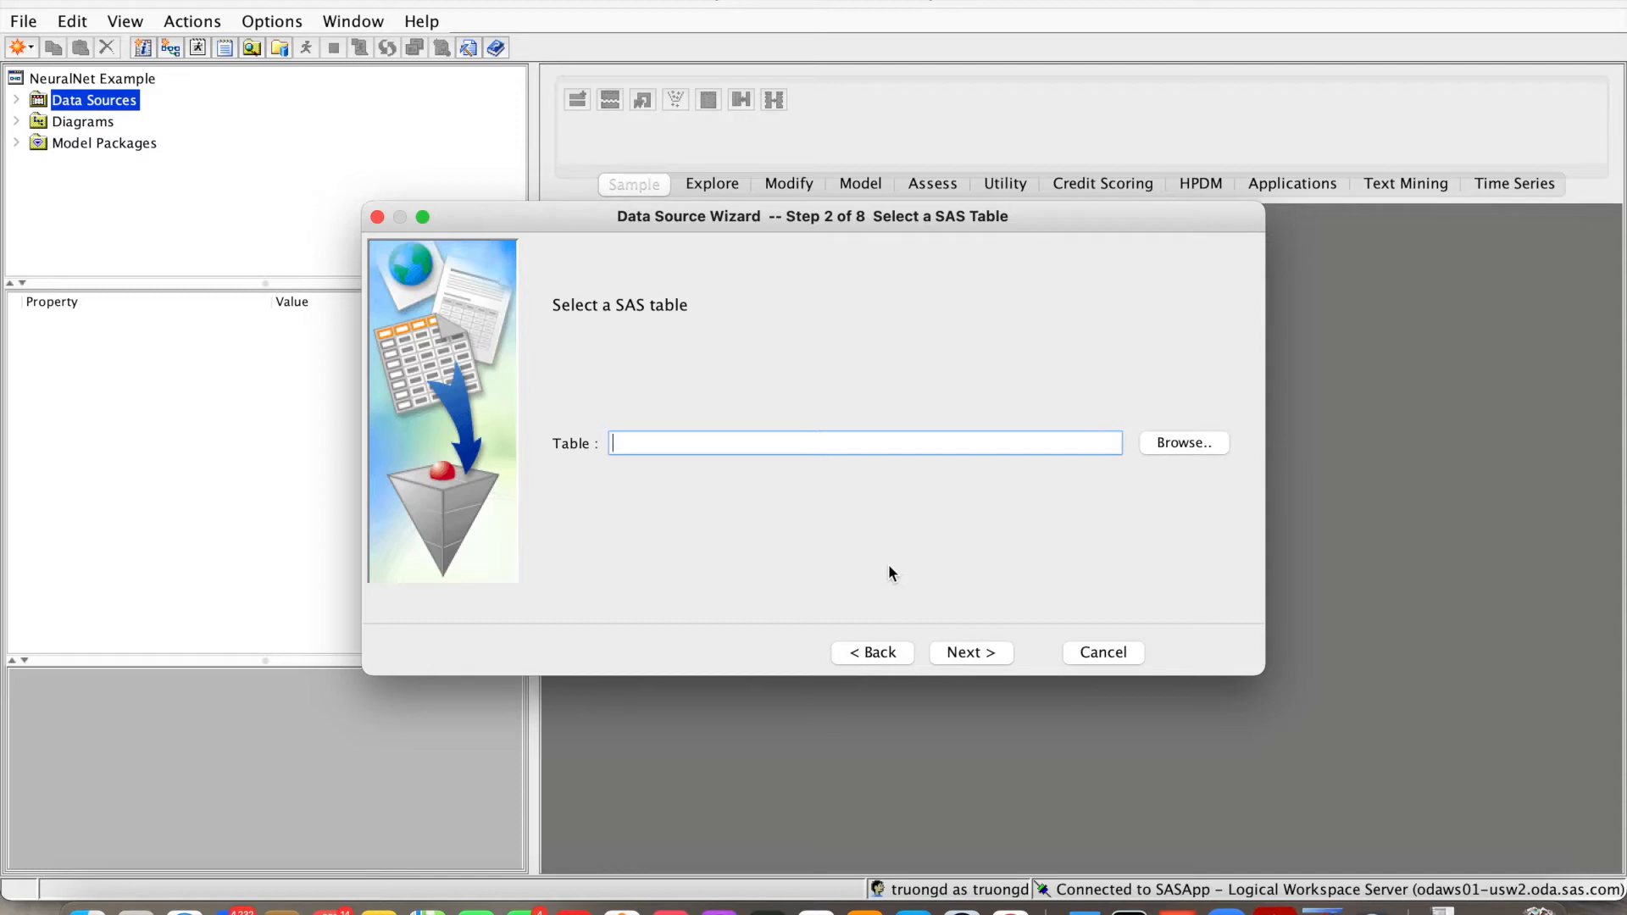
Step: Choose the Airline_decision table from the personal SAS library and continue past its table properties
click(1183, 442)
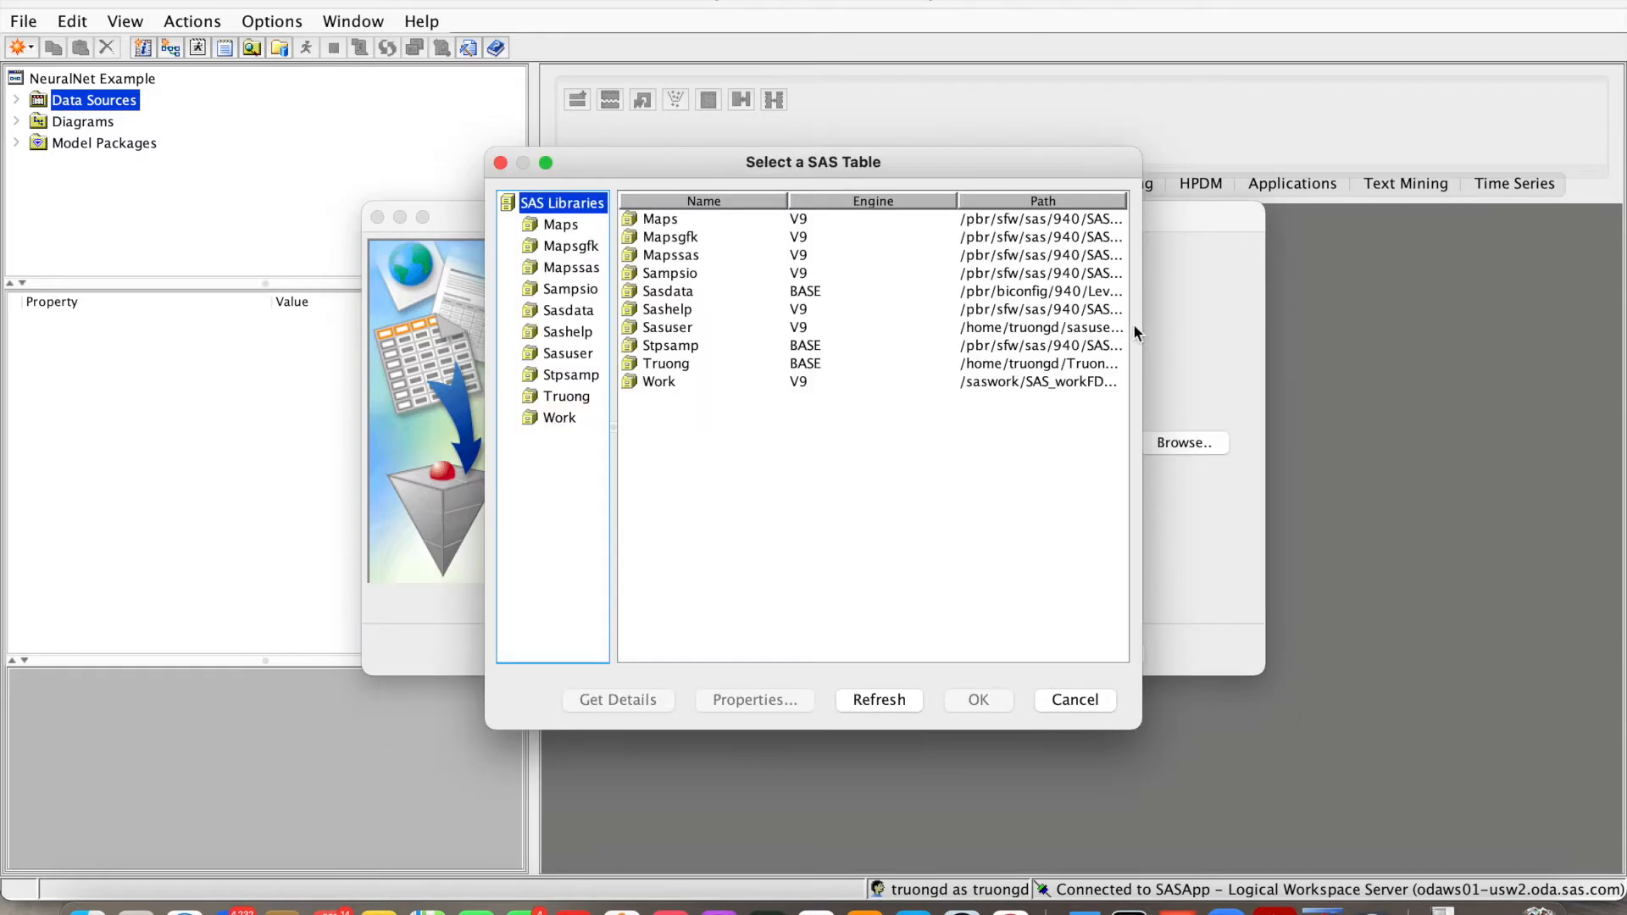
click(566, 398)
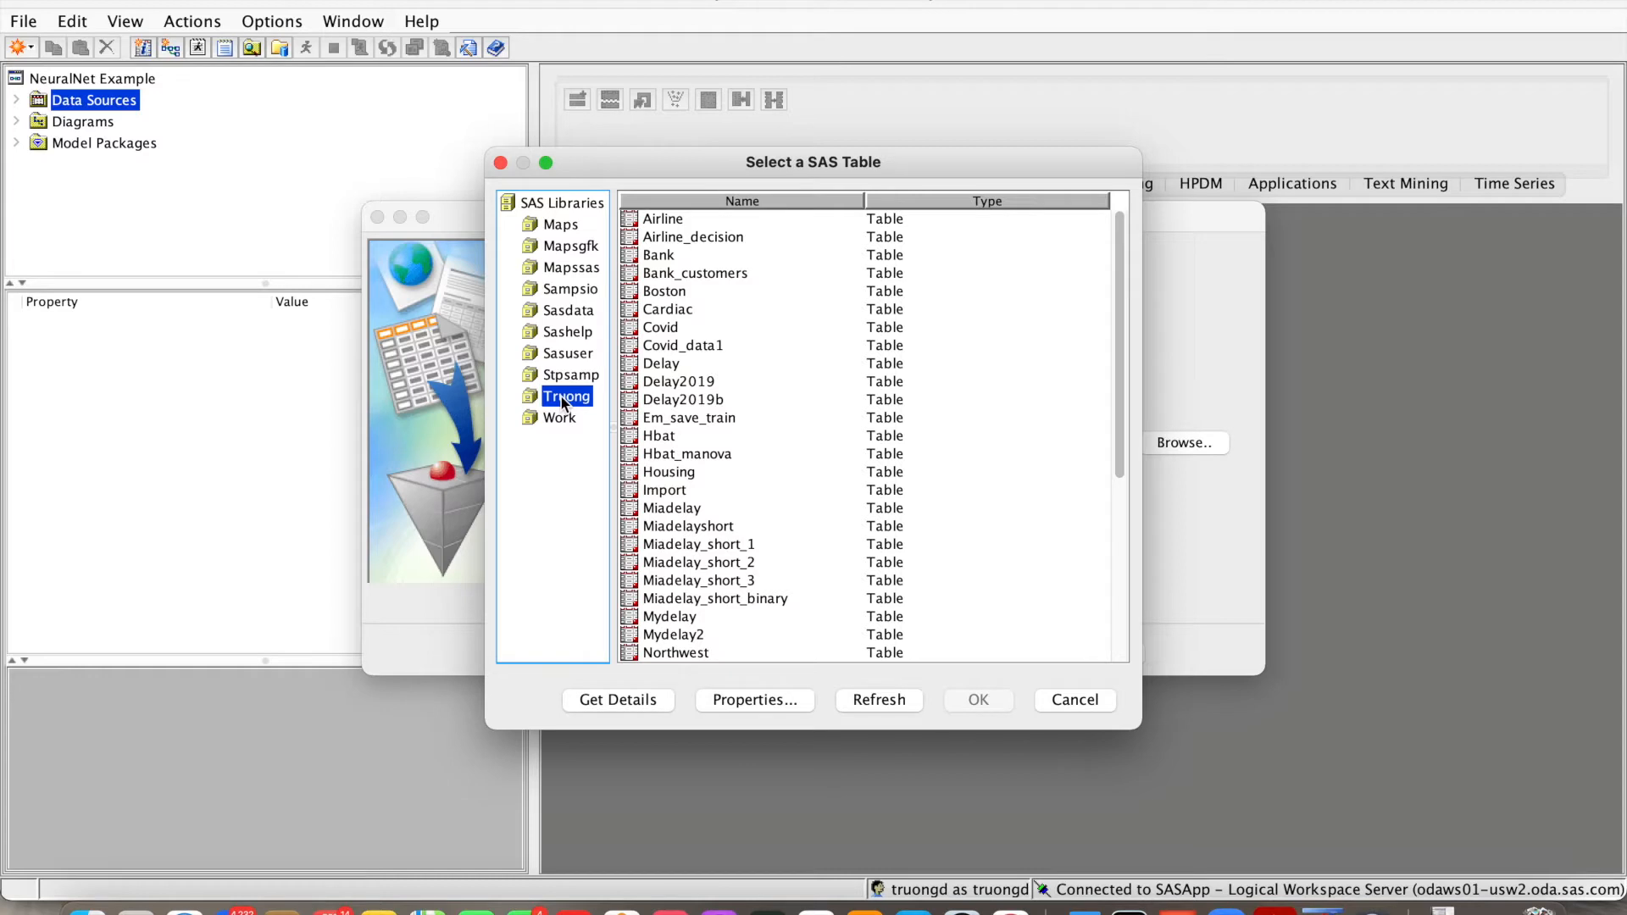
click(725, 238)
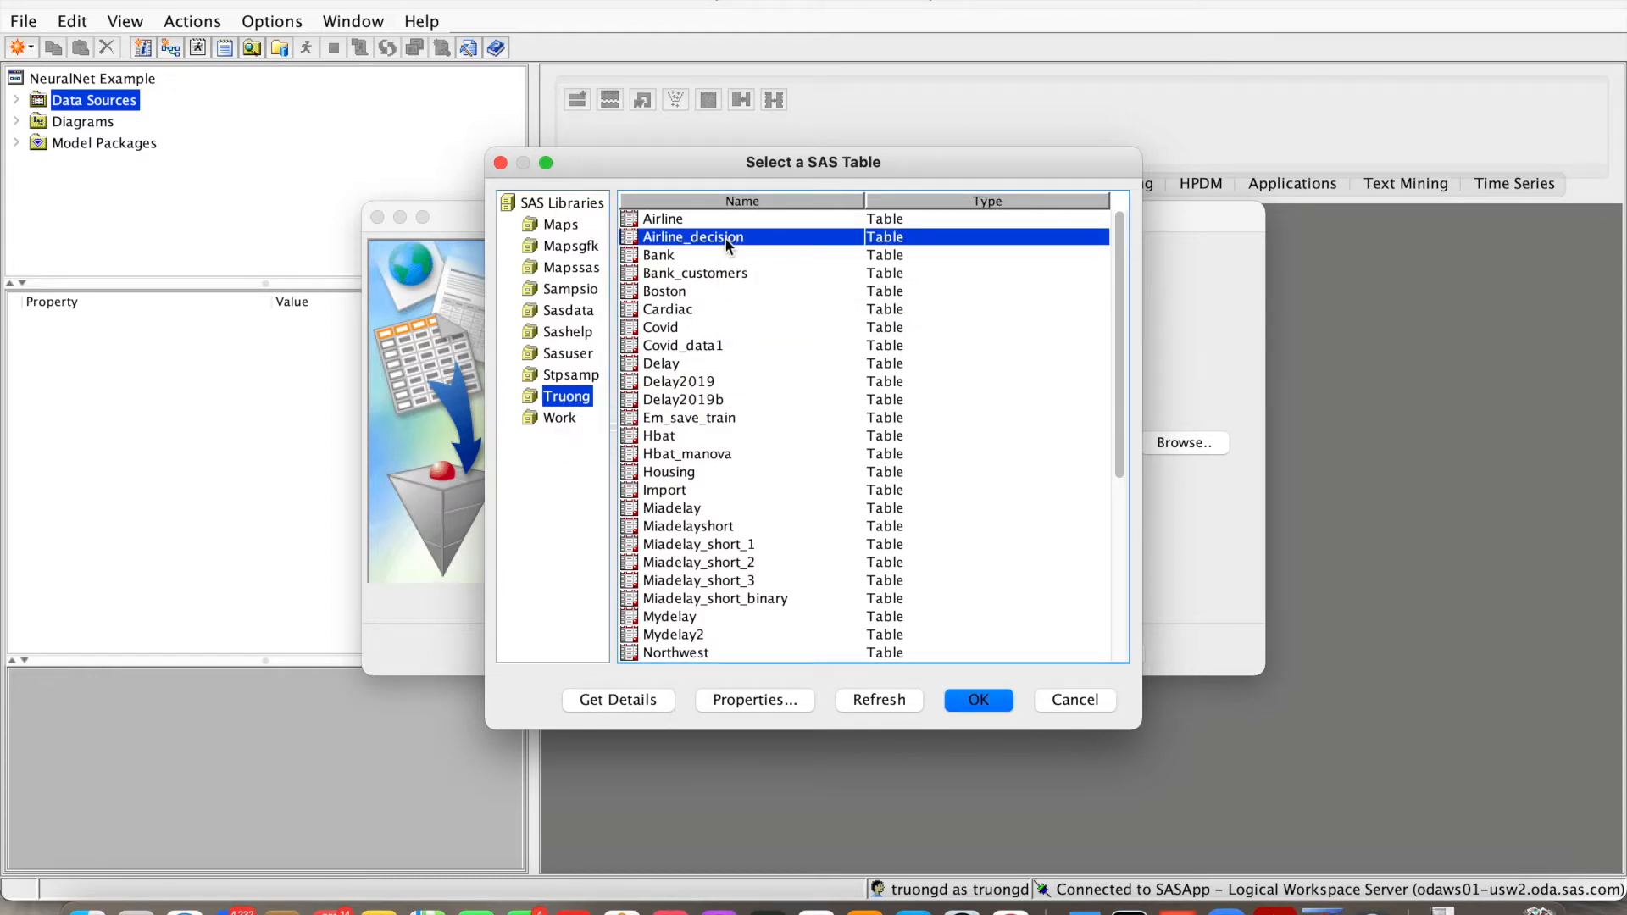
click(974, 704)
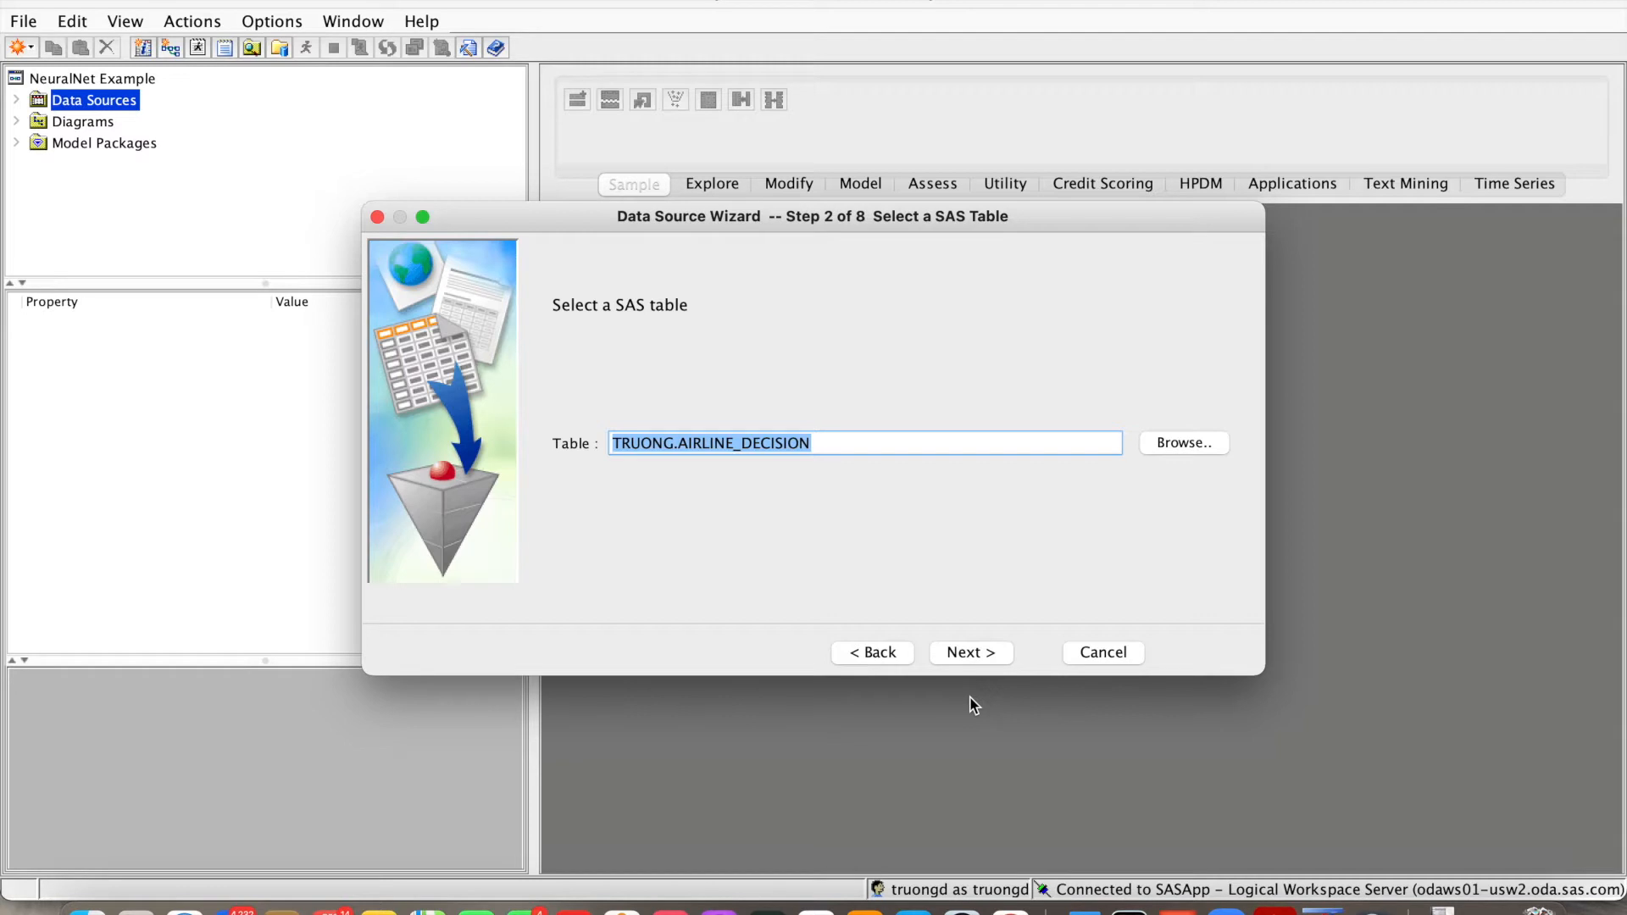
click(992, 655)
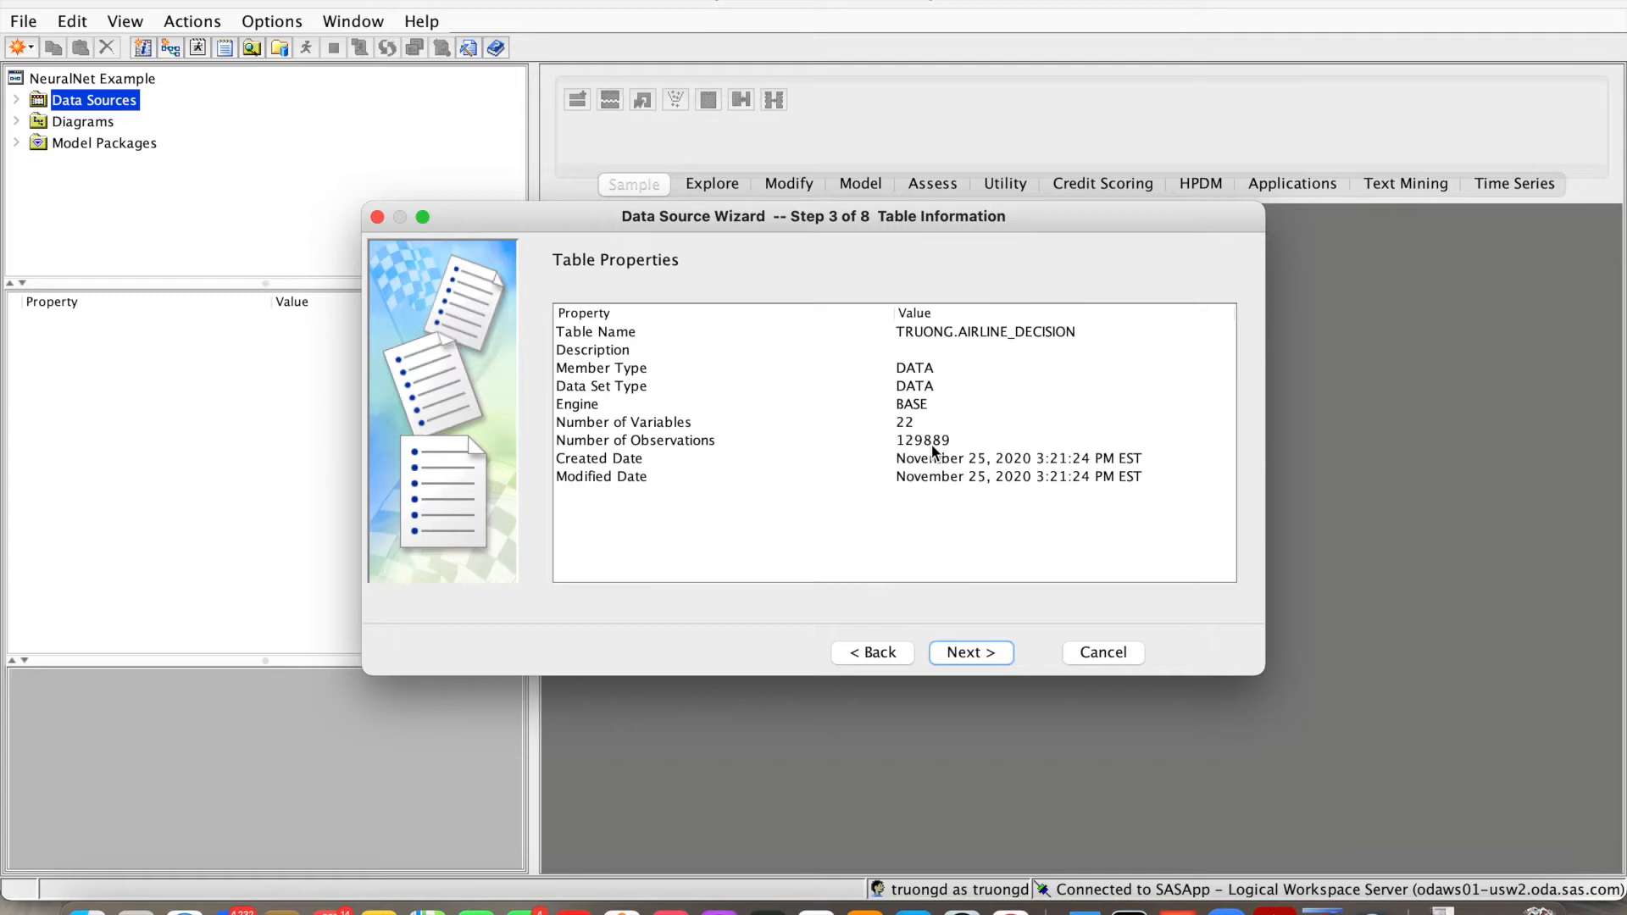
click(987, 653)
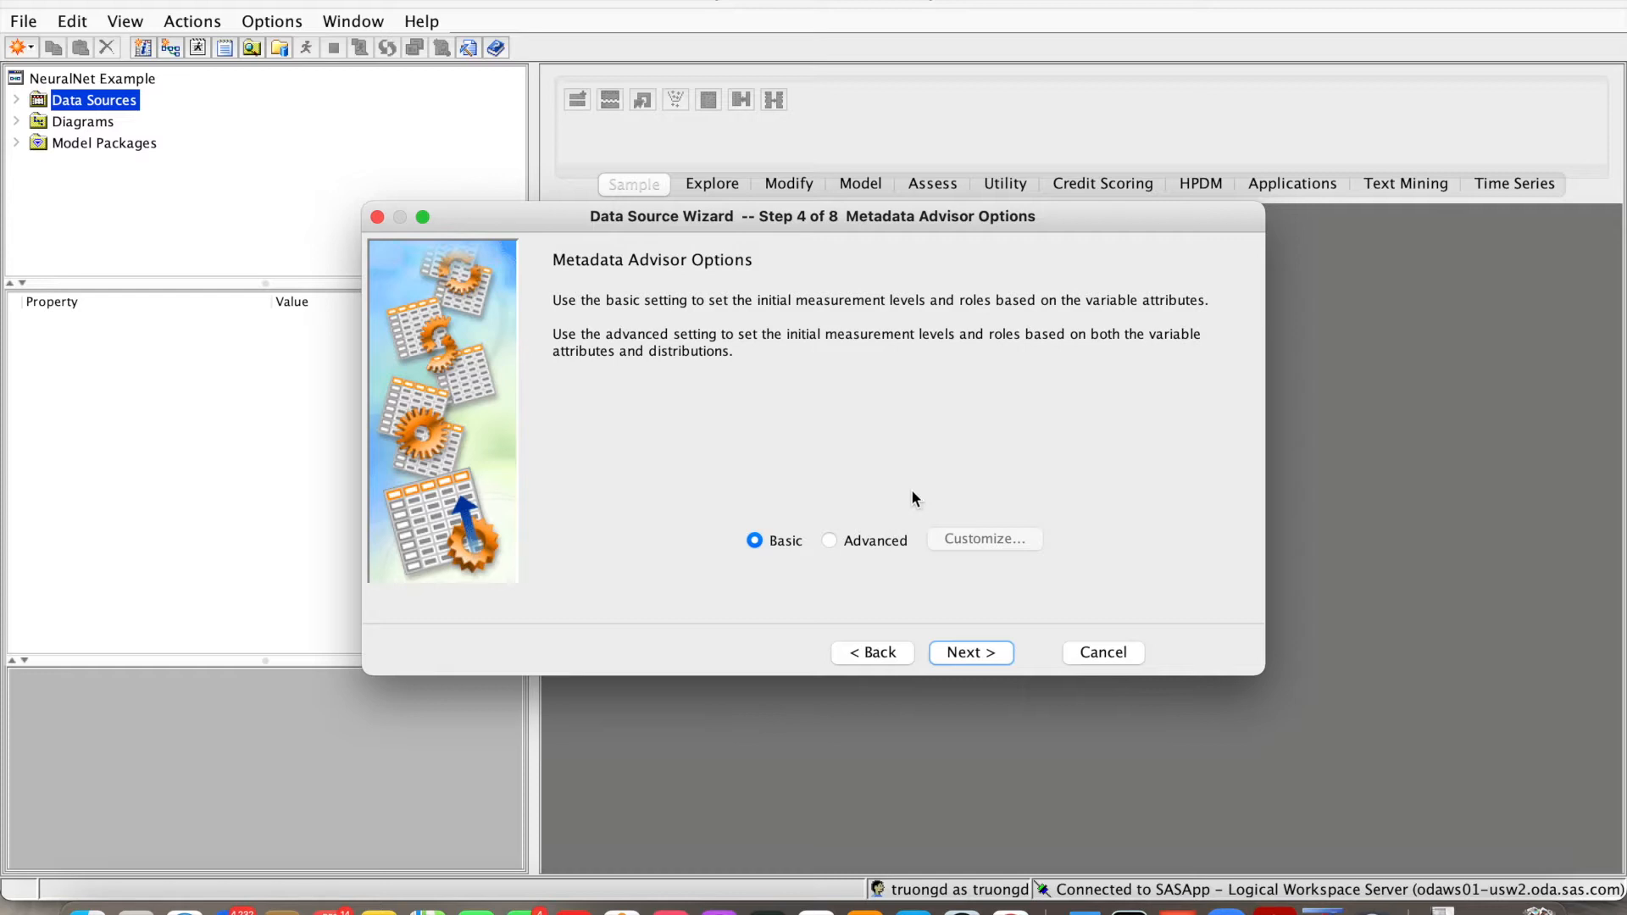
Step: Use the Advanced metadata advisor, review its customization options, and continue to the column metadata
click(844, 539)
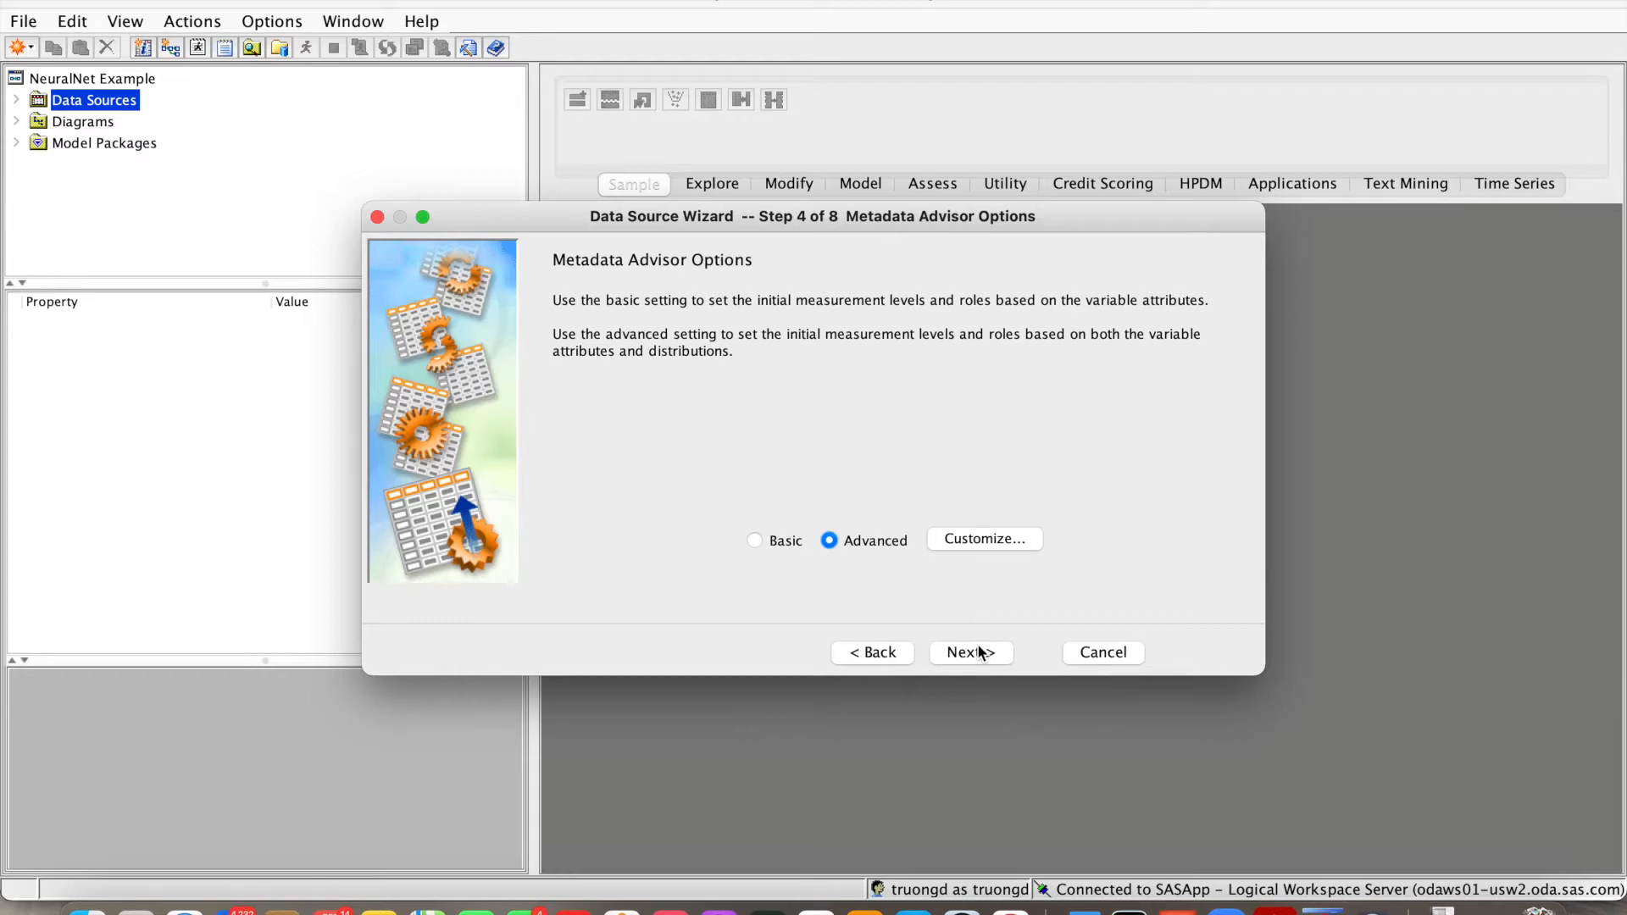
click(964, 538)
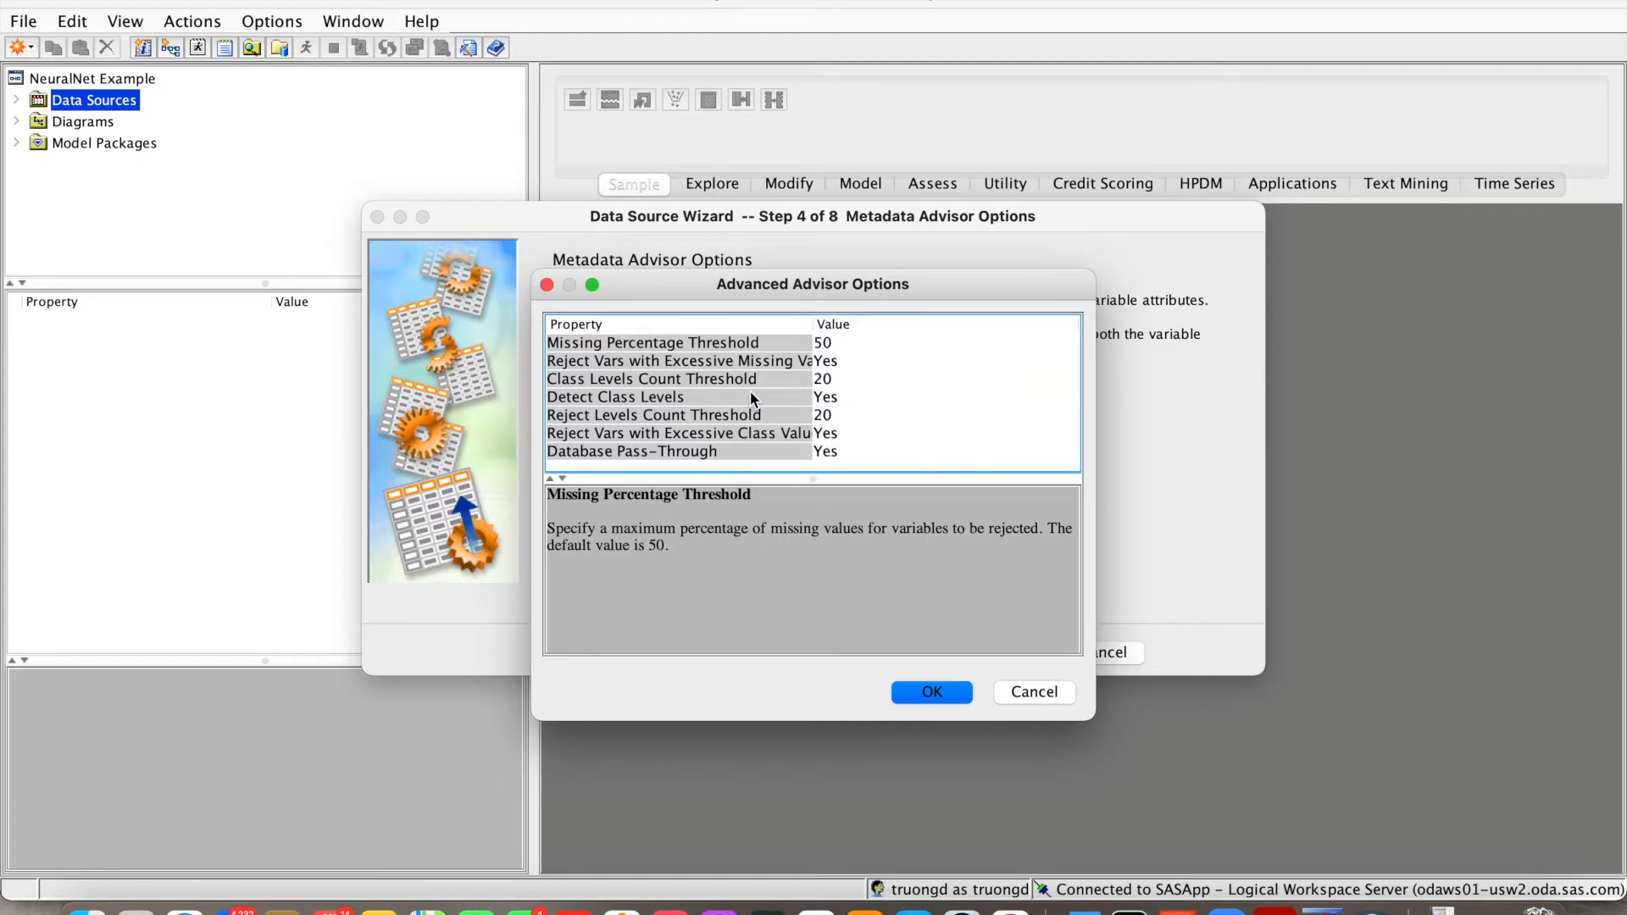
mouse_move(720, 396)
click(927, 687)
click(984, 652)
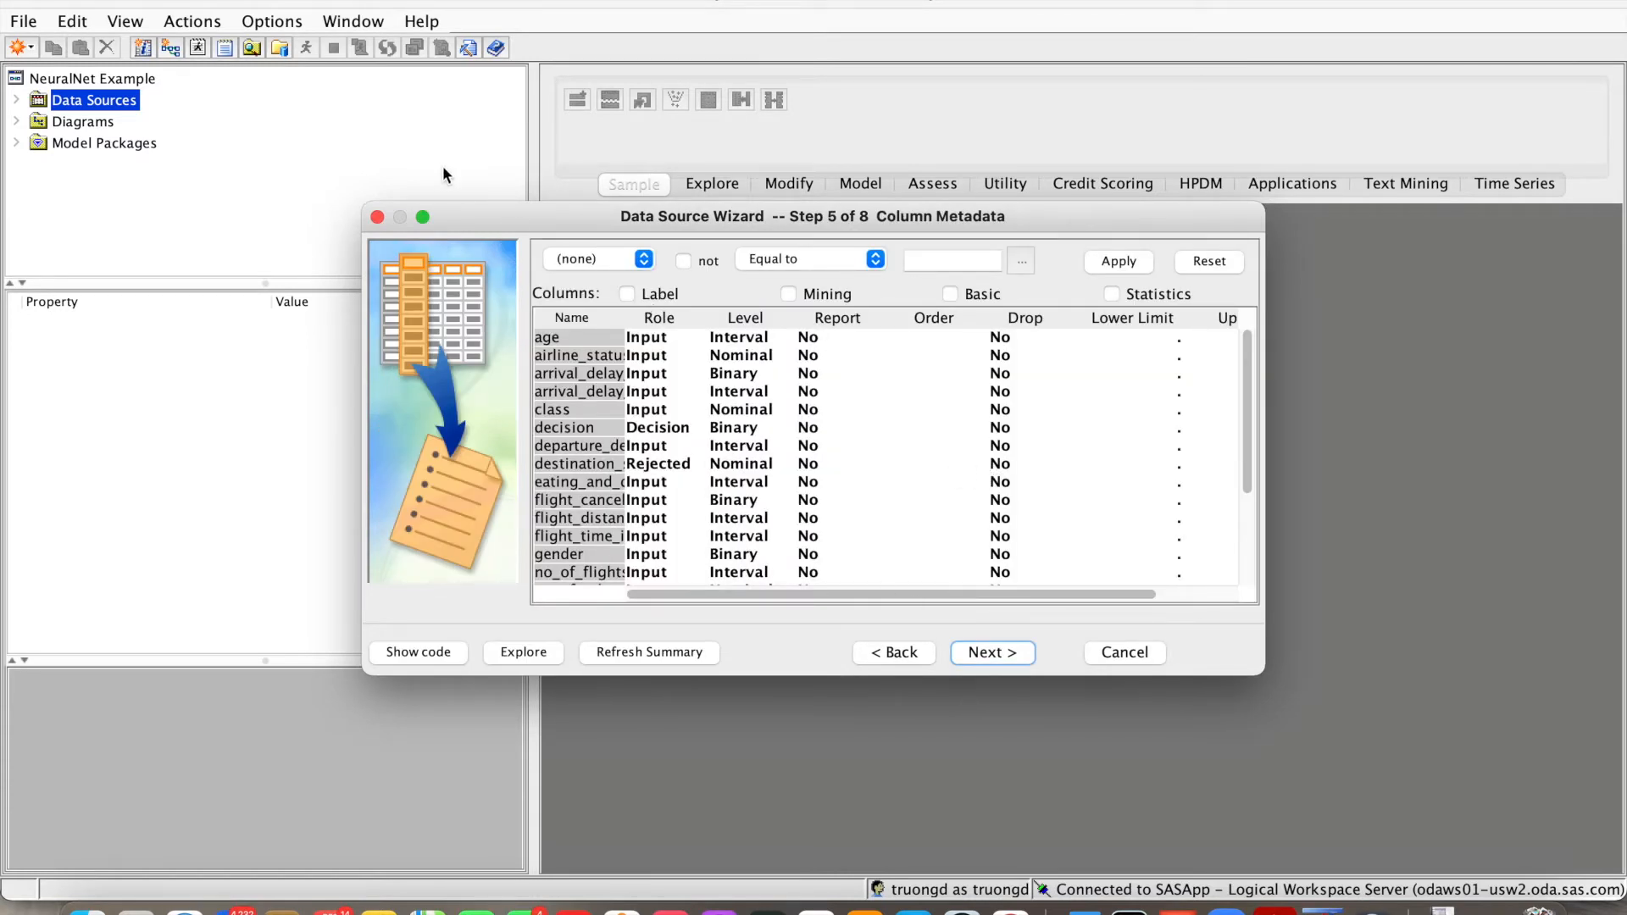
Step: Enlarge the column metadata window and show a widened Label column so the variable names are readable
drag(463, 207, 430, 100)
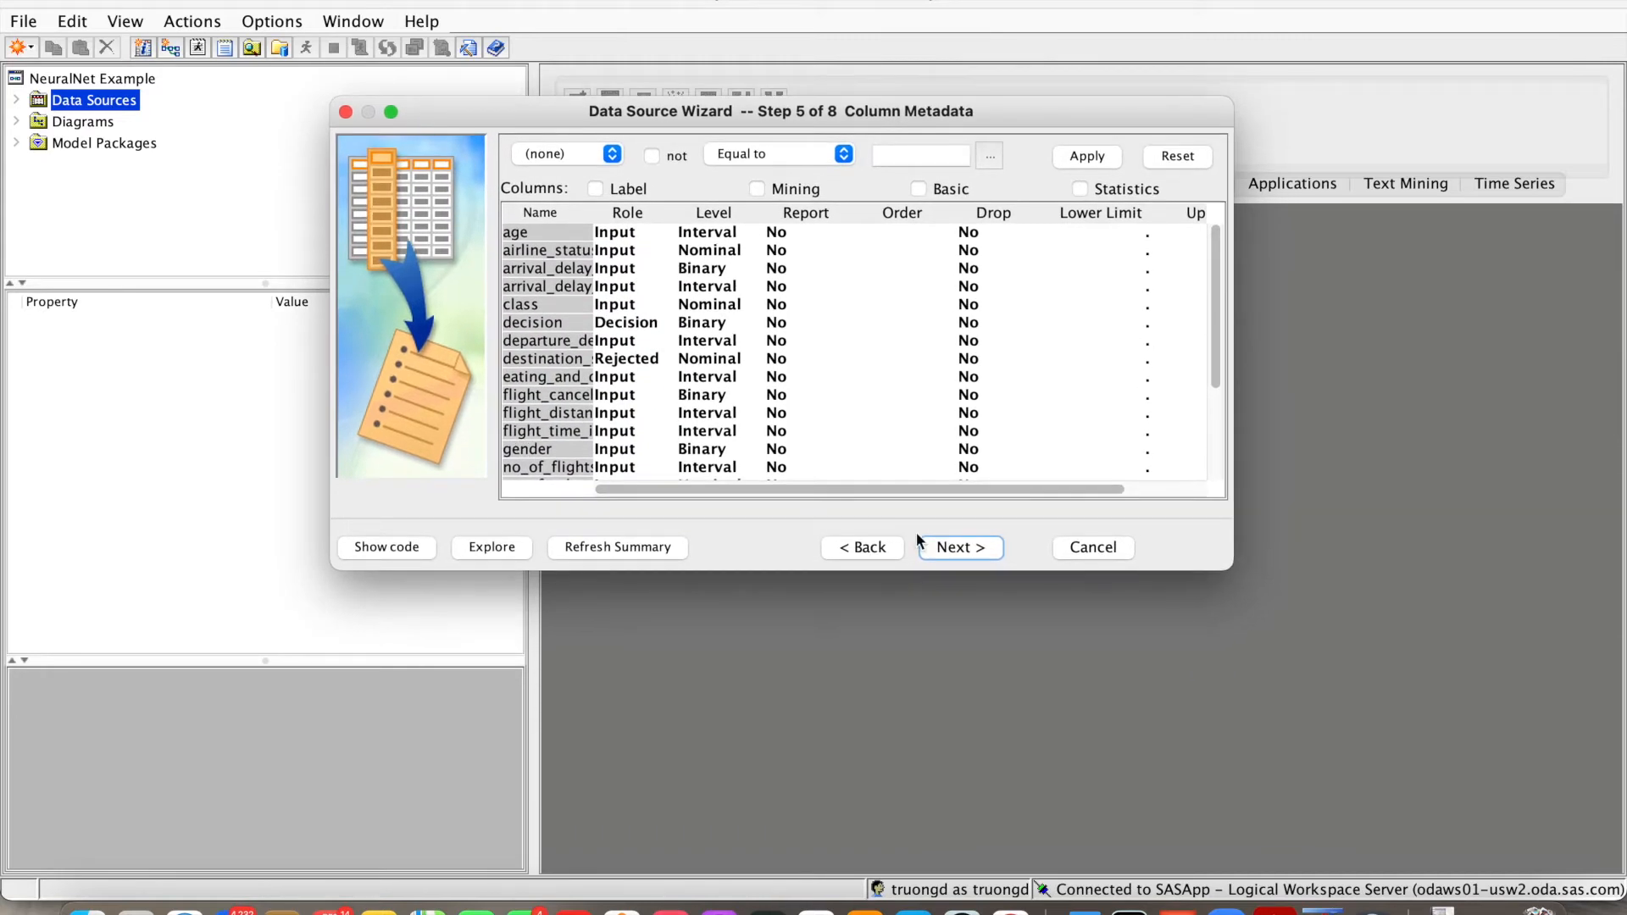
drag(1223, 567, 1341, 761)
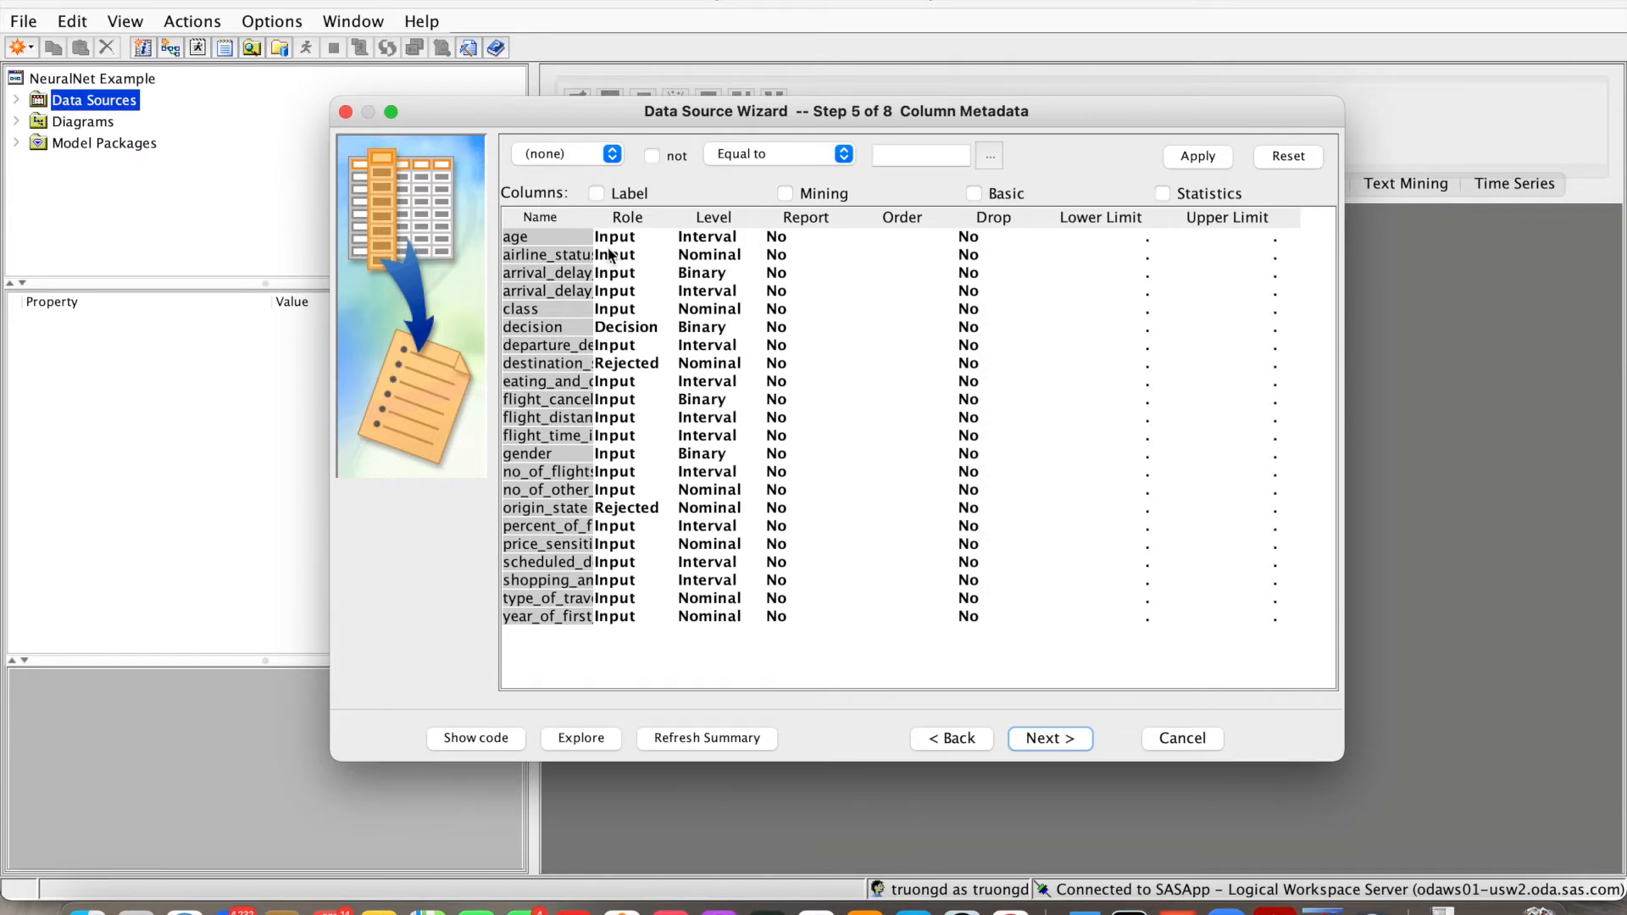
click(599, 193)
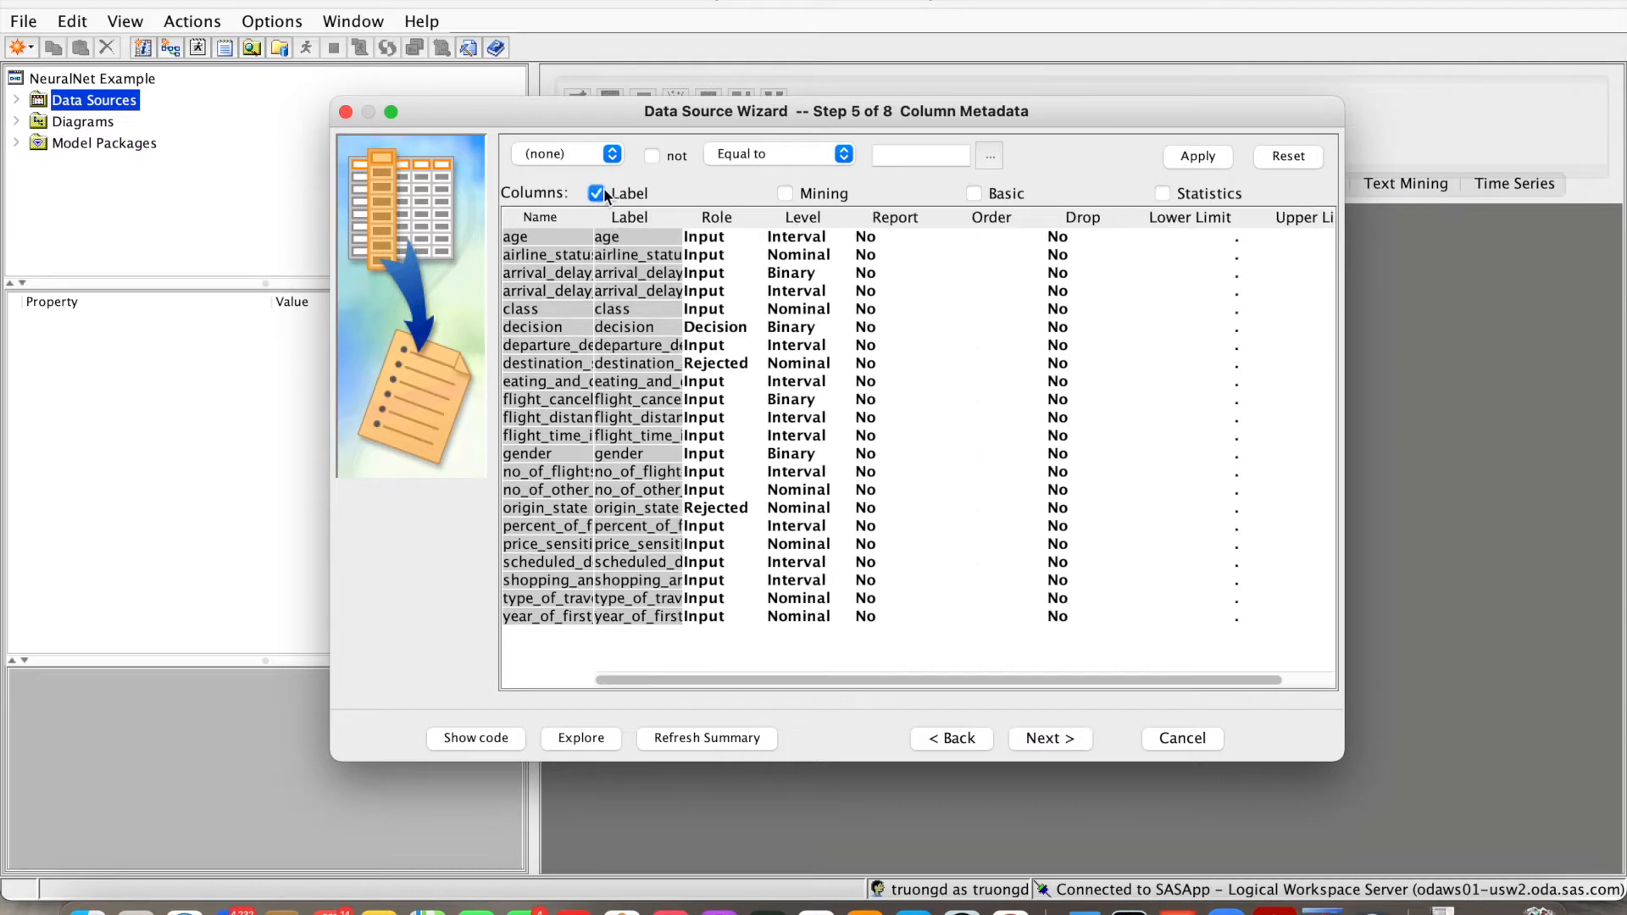
drag(685, 220, 753, 223)
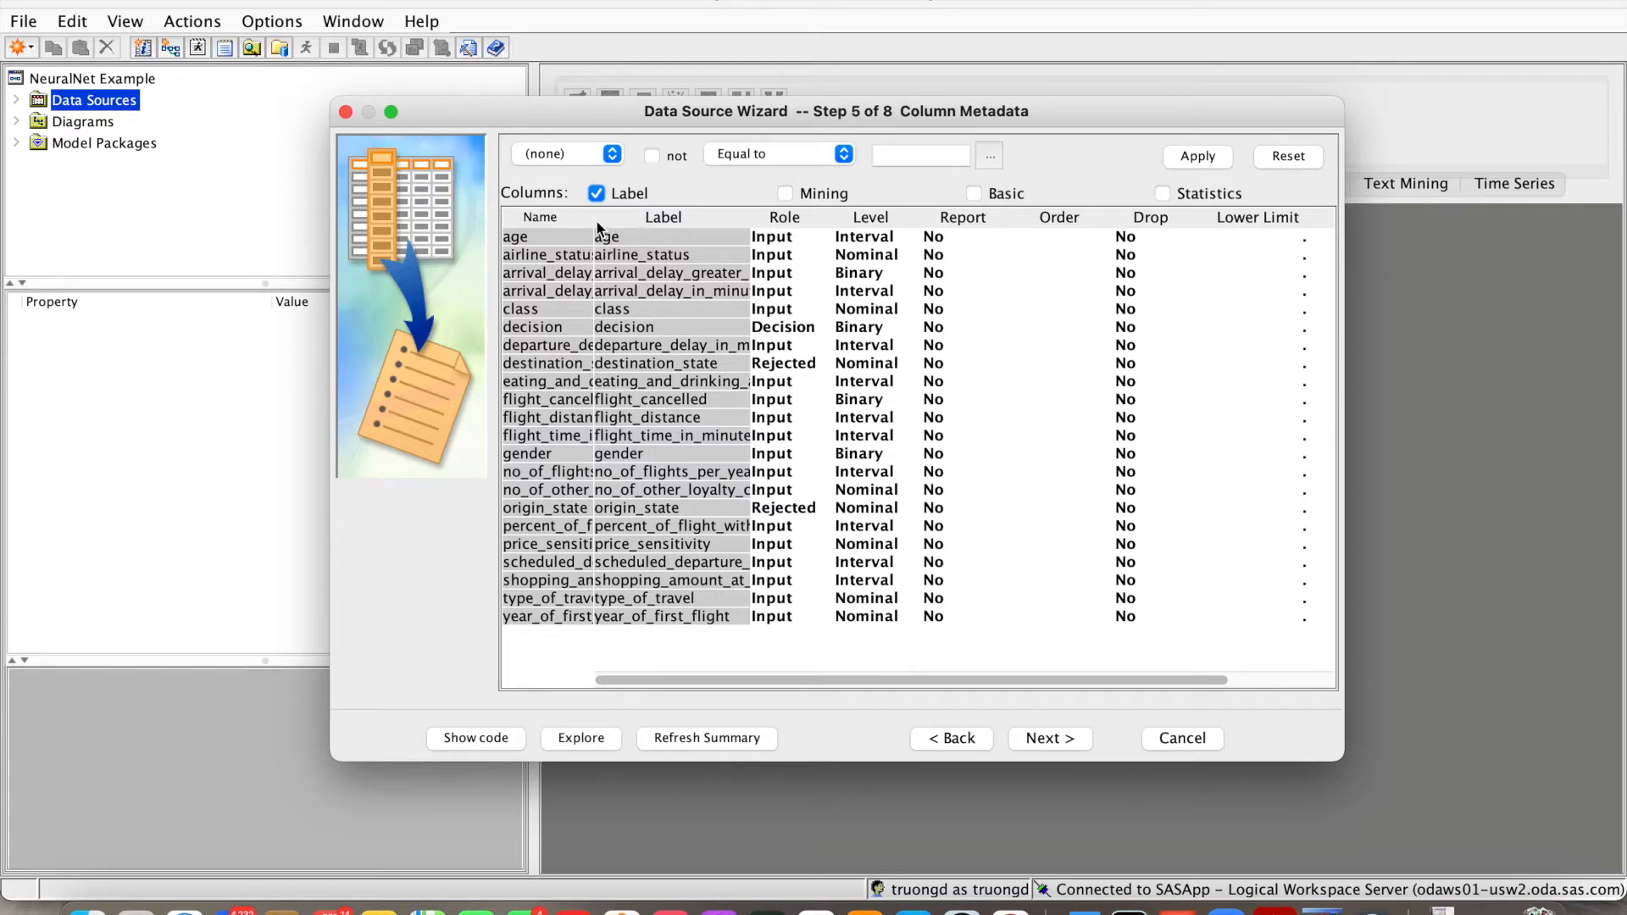
Step: Set the role of the decision variable to Target
click(870, 328)
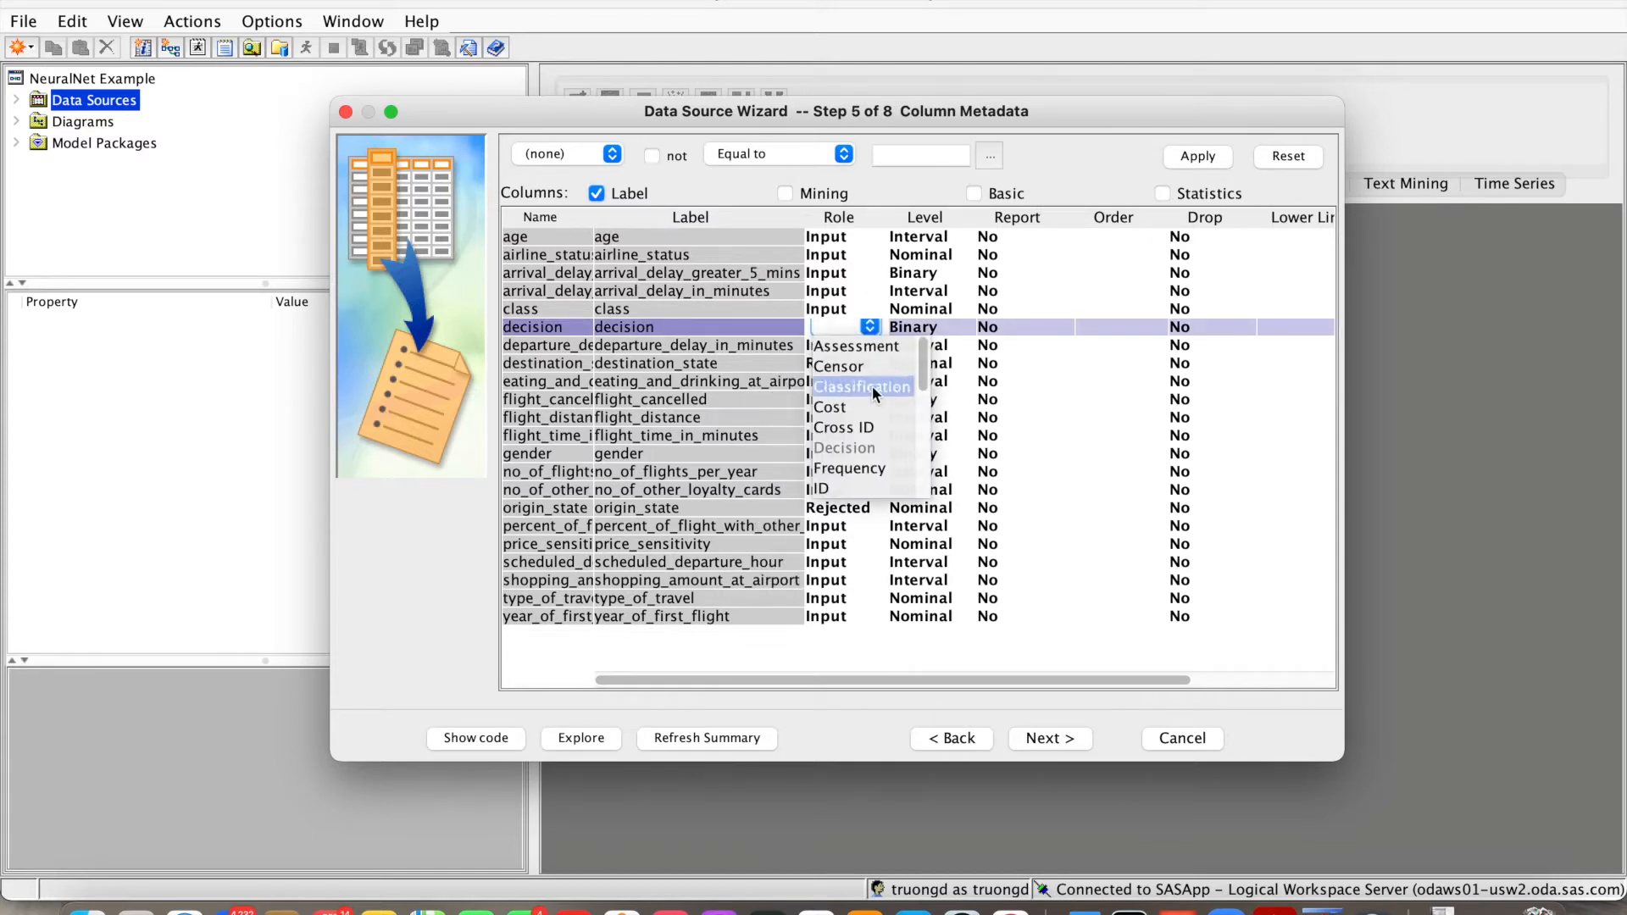
scroll(872, 385, down, 4)
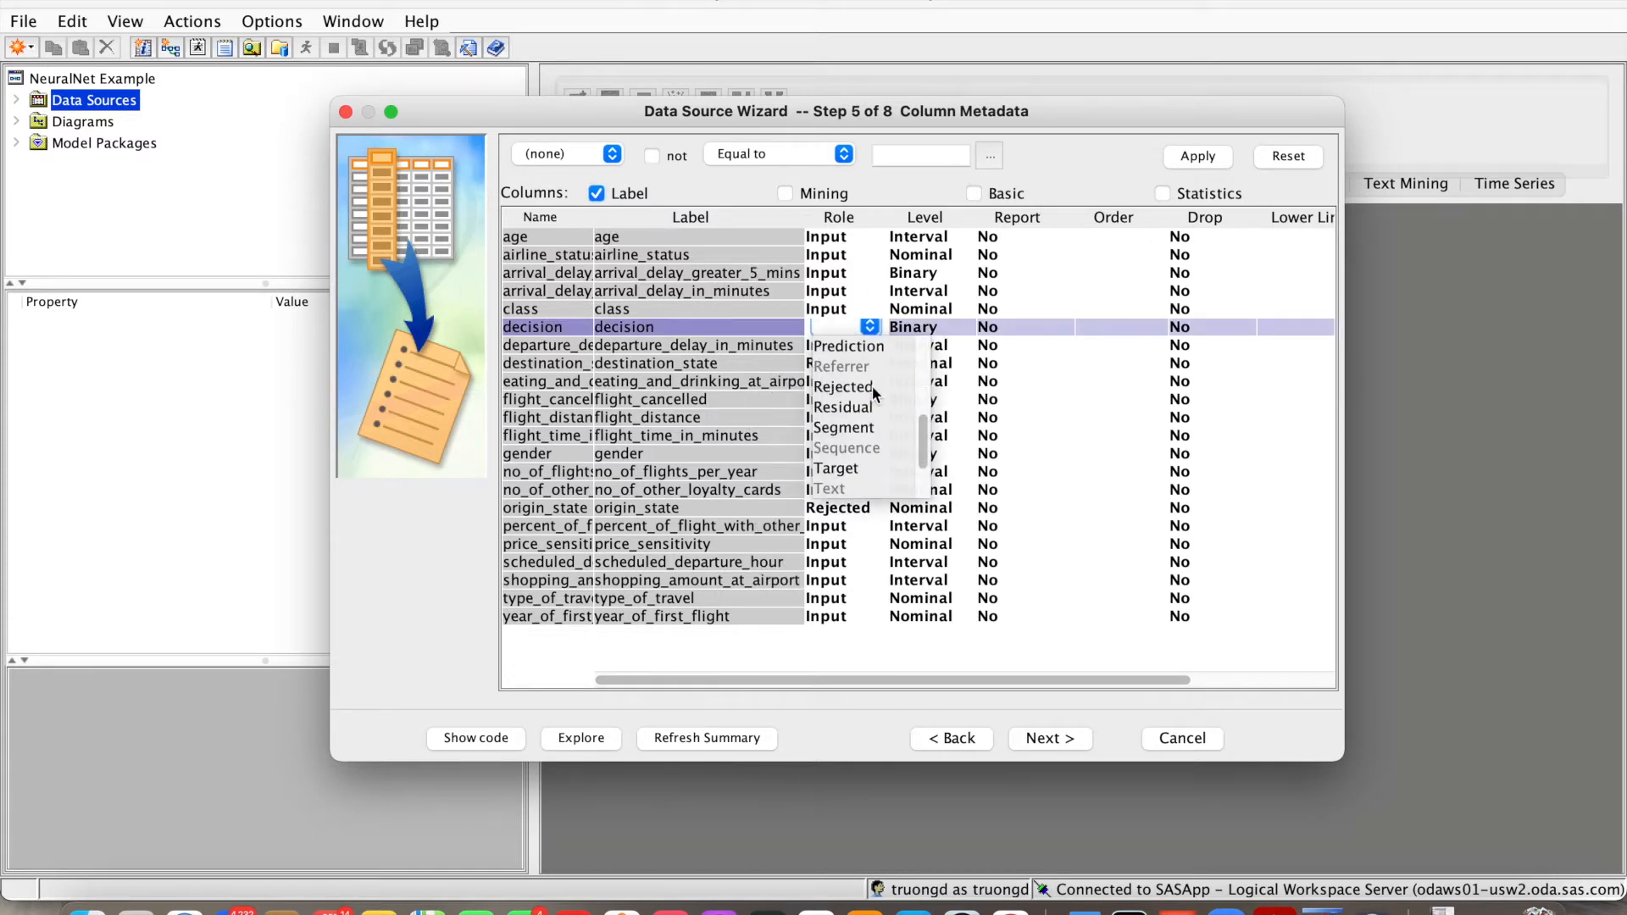
scroll(872, 385, down, 4)
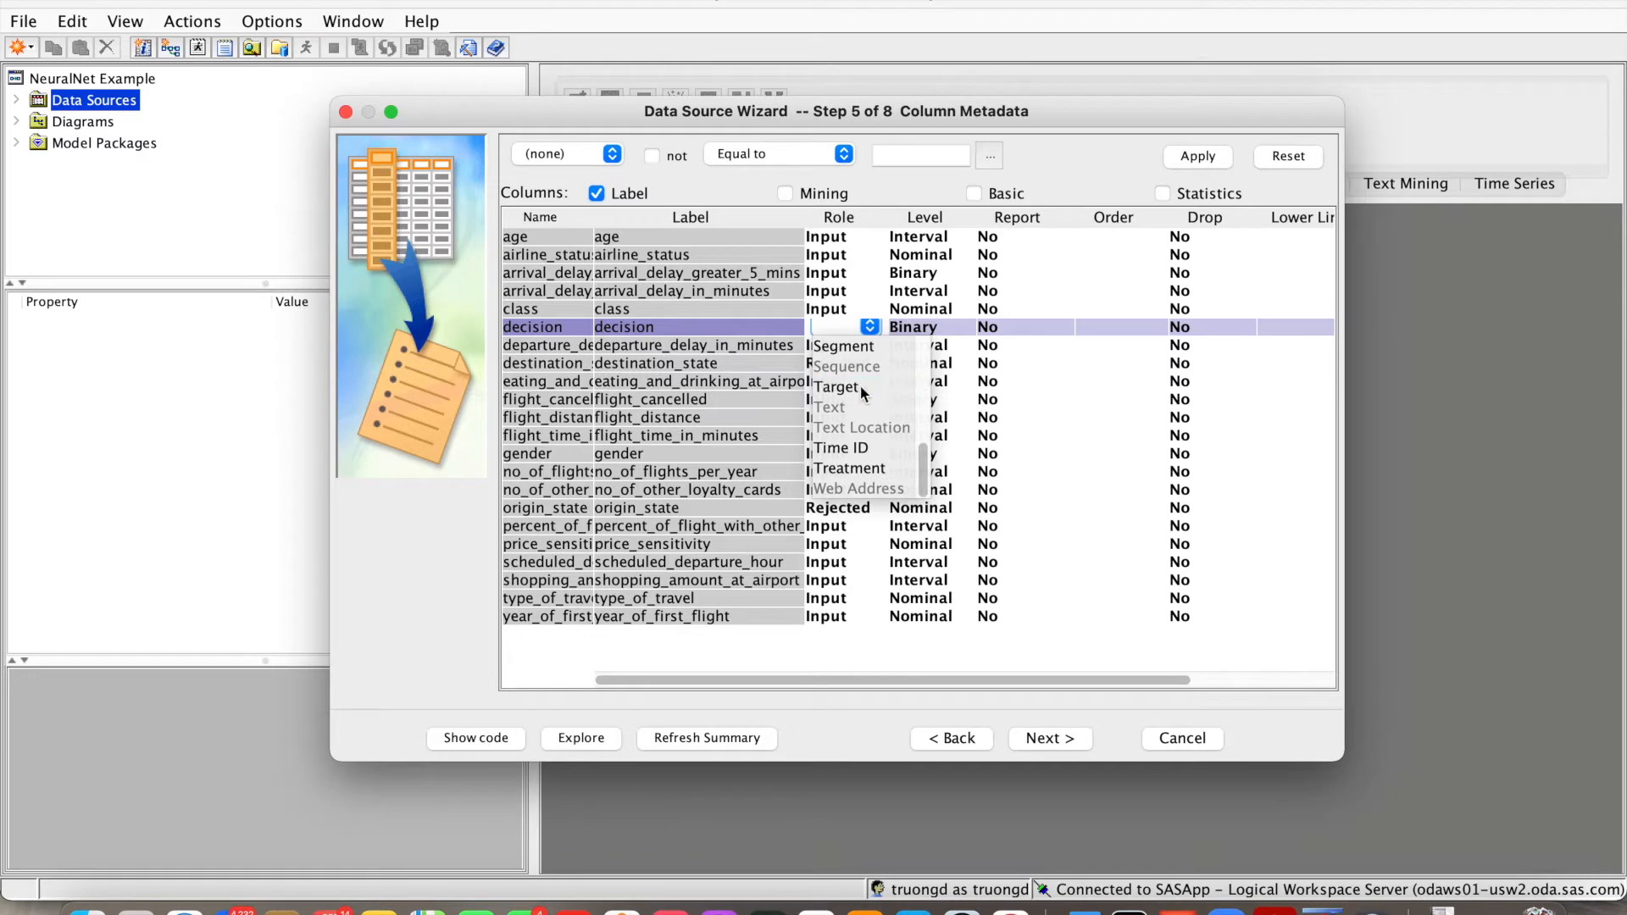
click(859, 386)
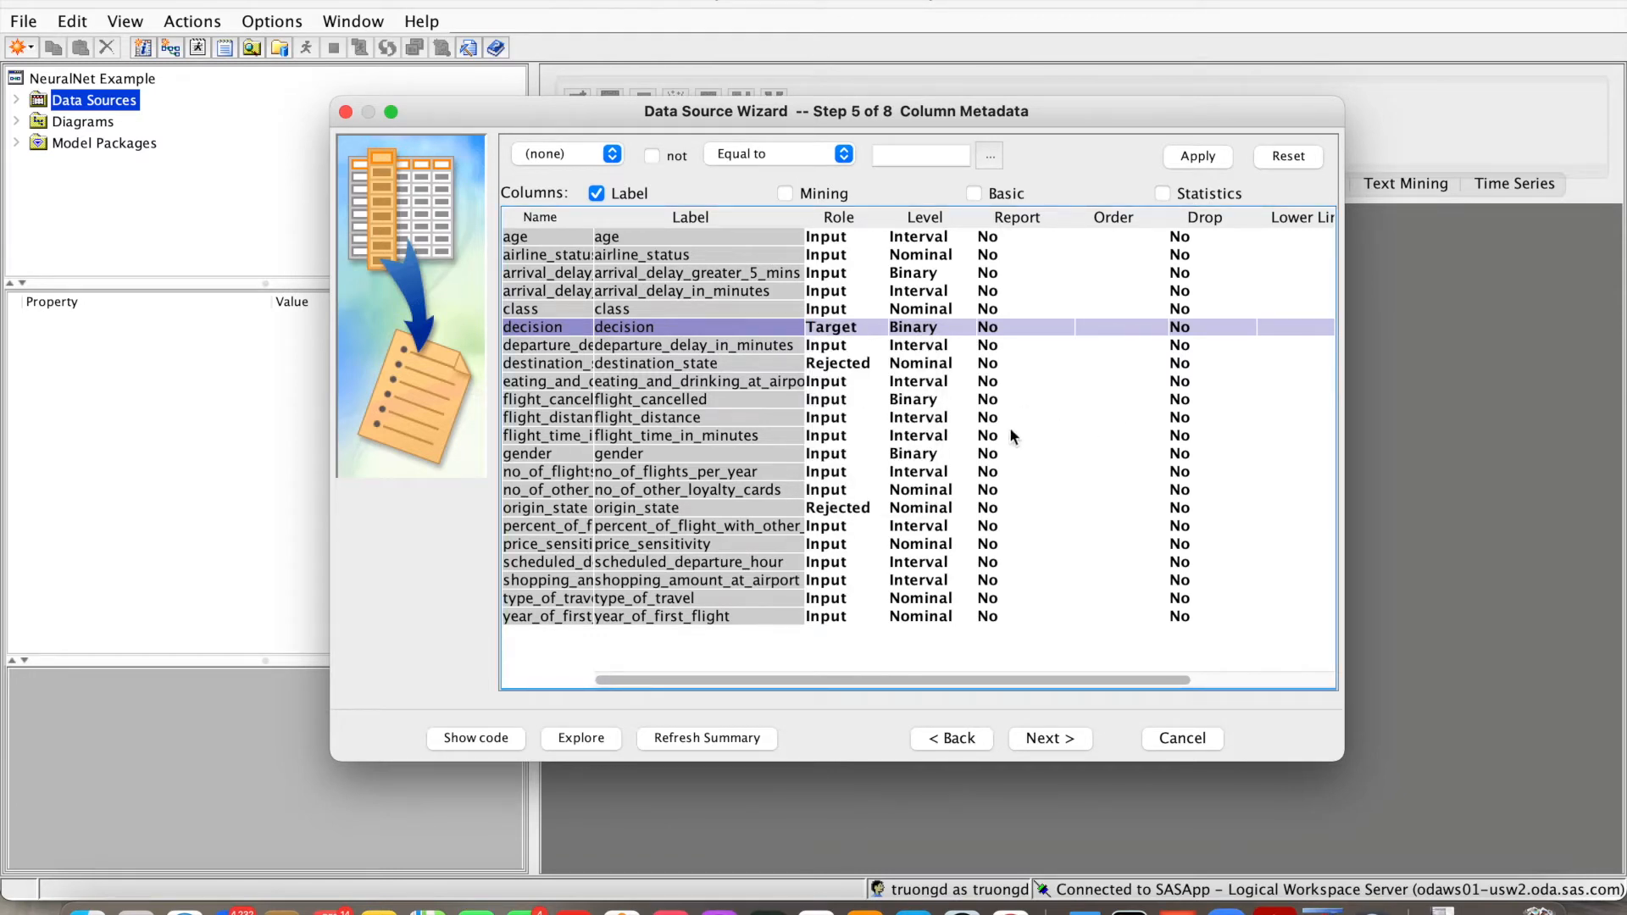
Step: Set the roles of destination_state and origin_state to Input, and the level of price_sensitivity to Ordinal
click(872, 361)
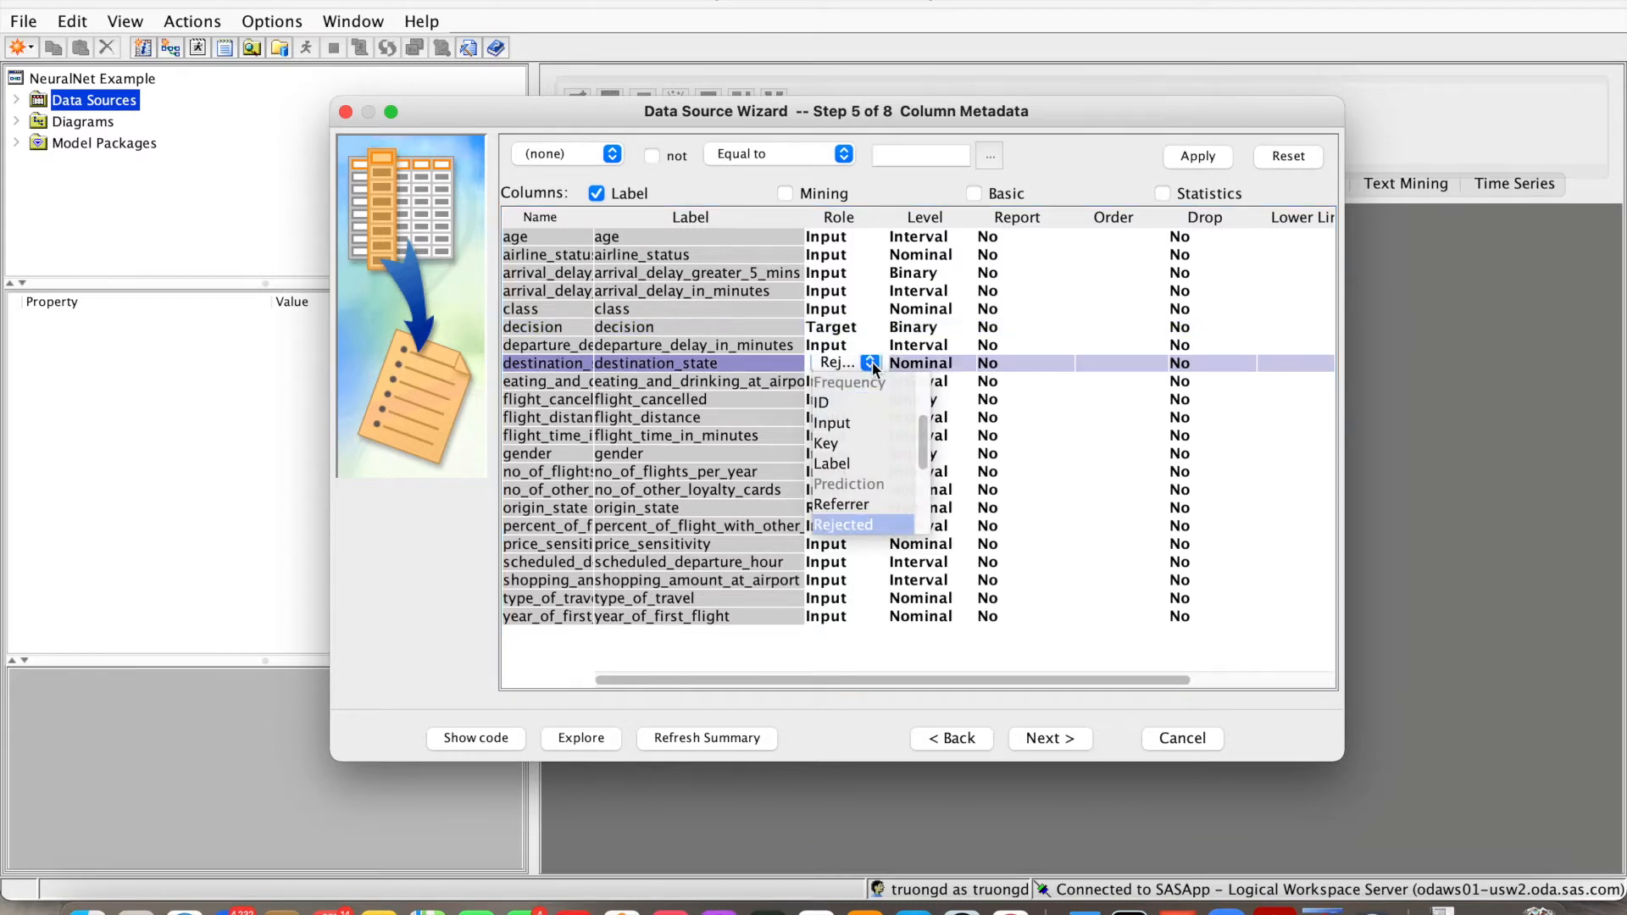
click(882, 422)
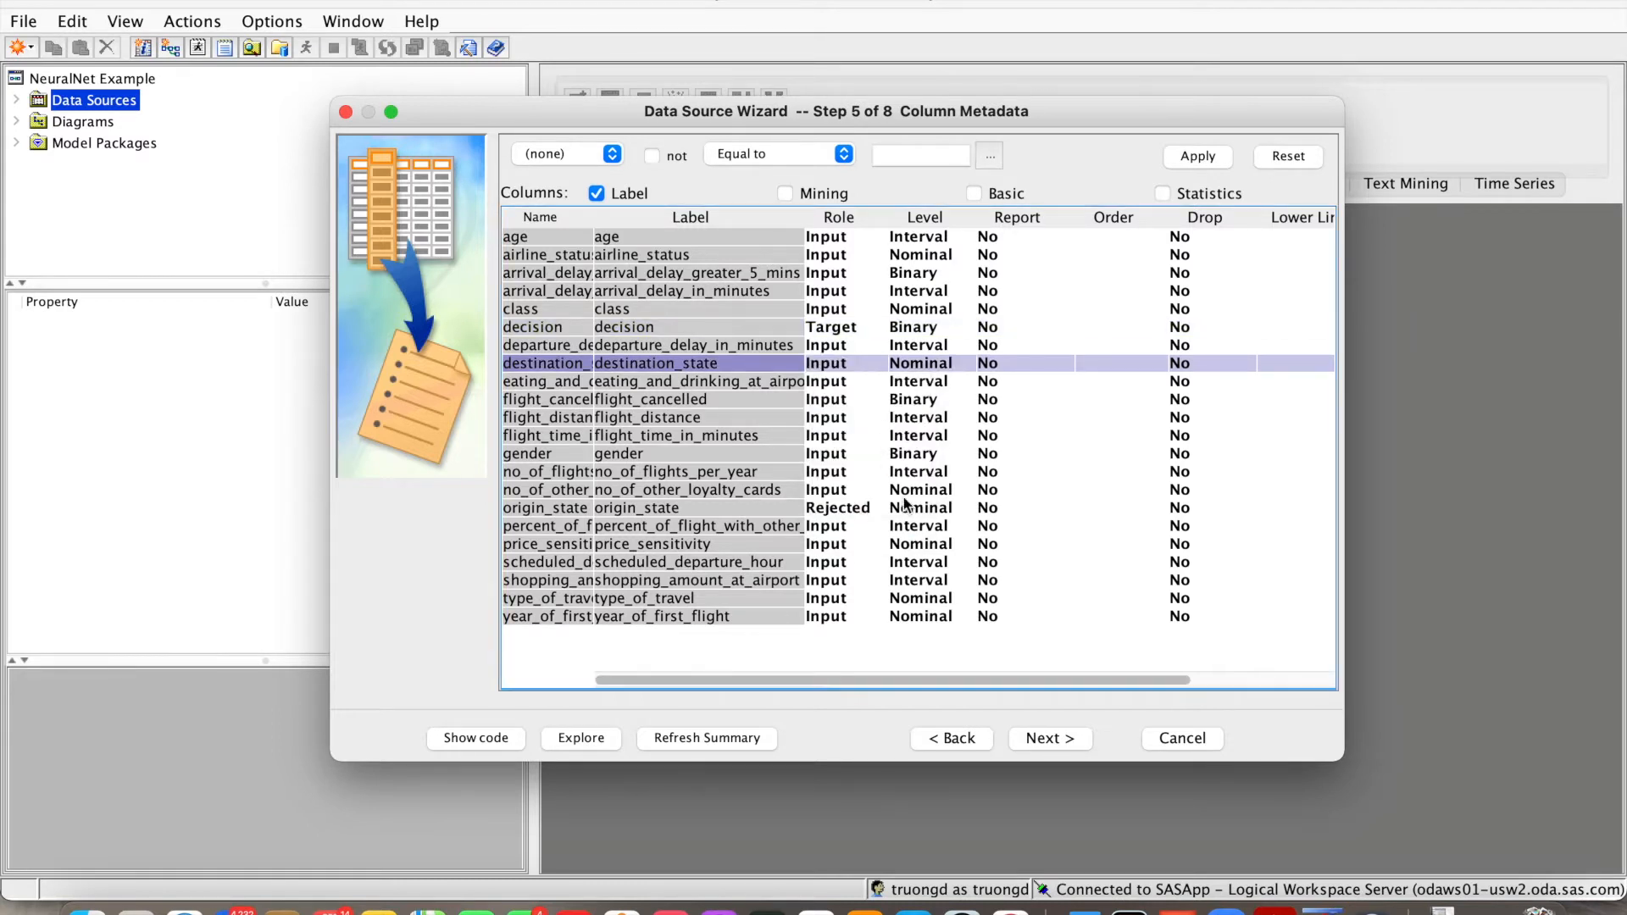
click(871, 507)
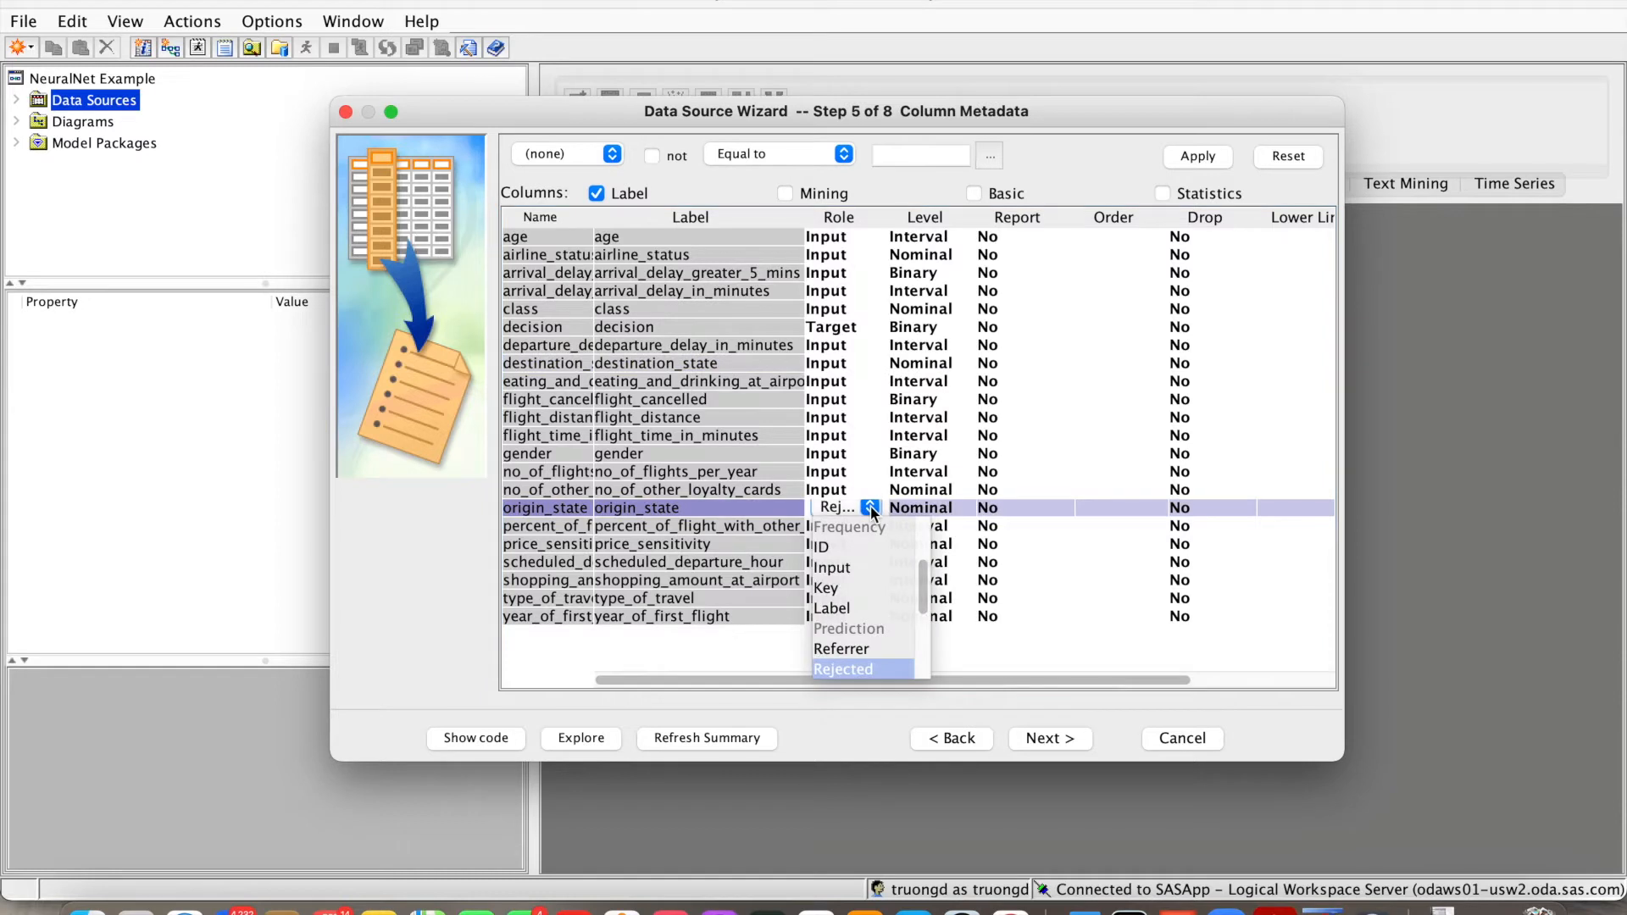
click(905, 567)
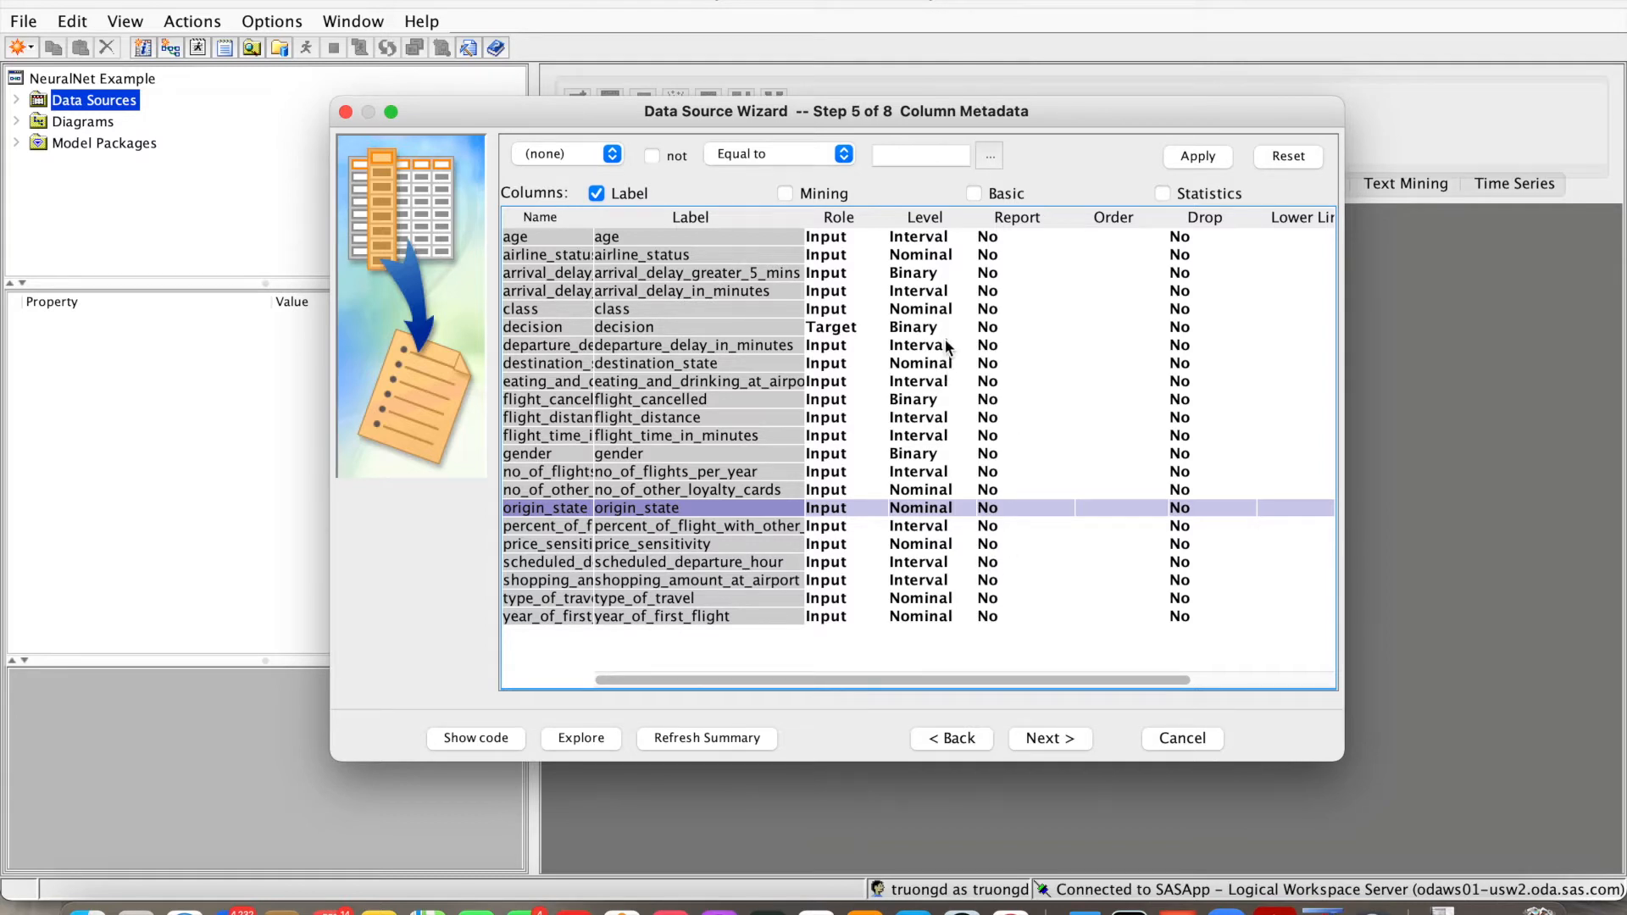
click(932, 547)
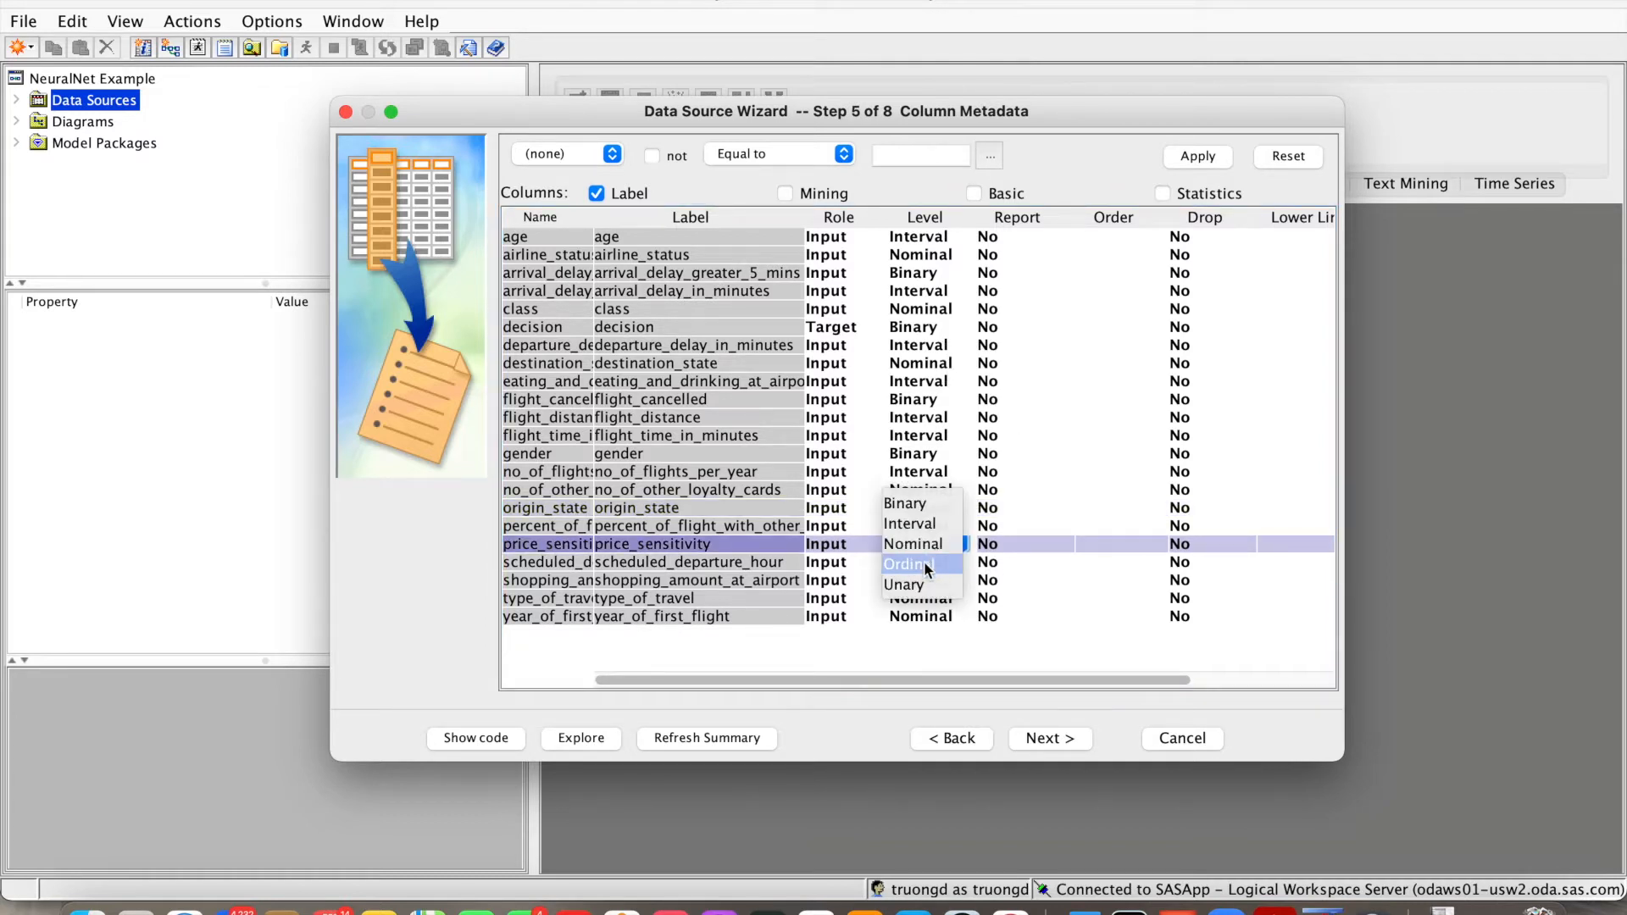
click(928, 566)
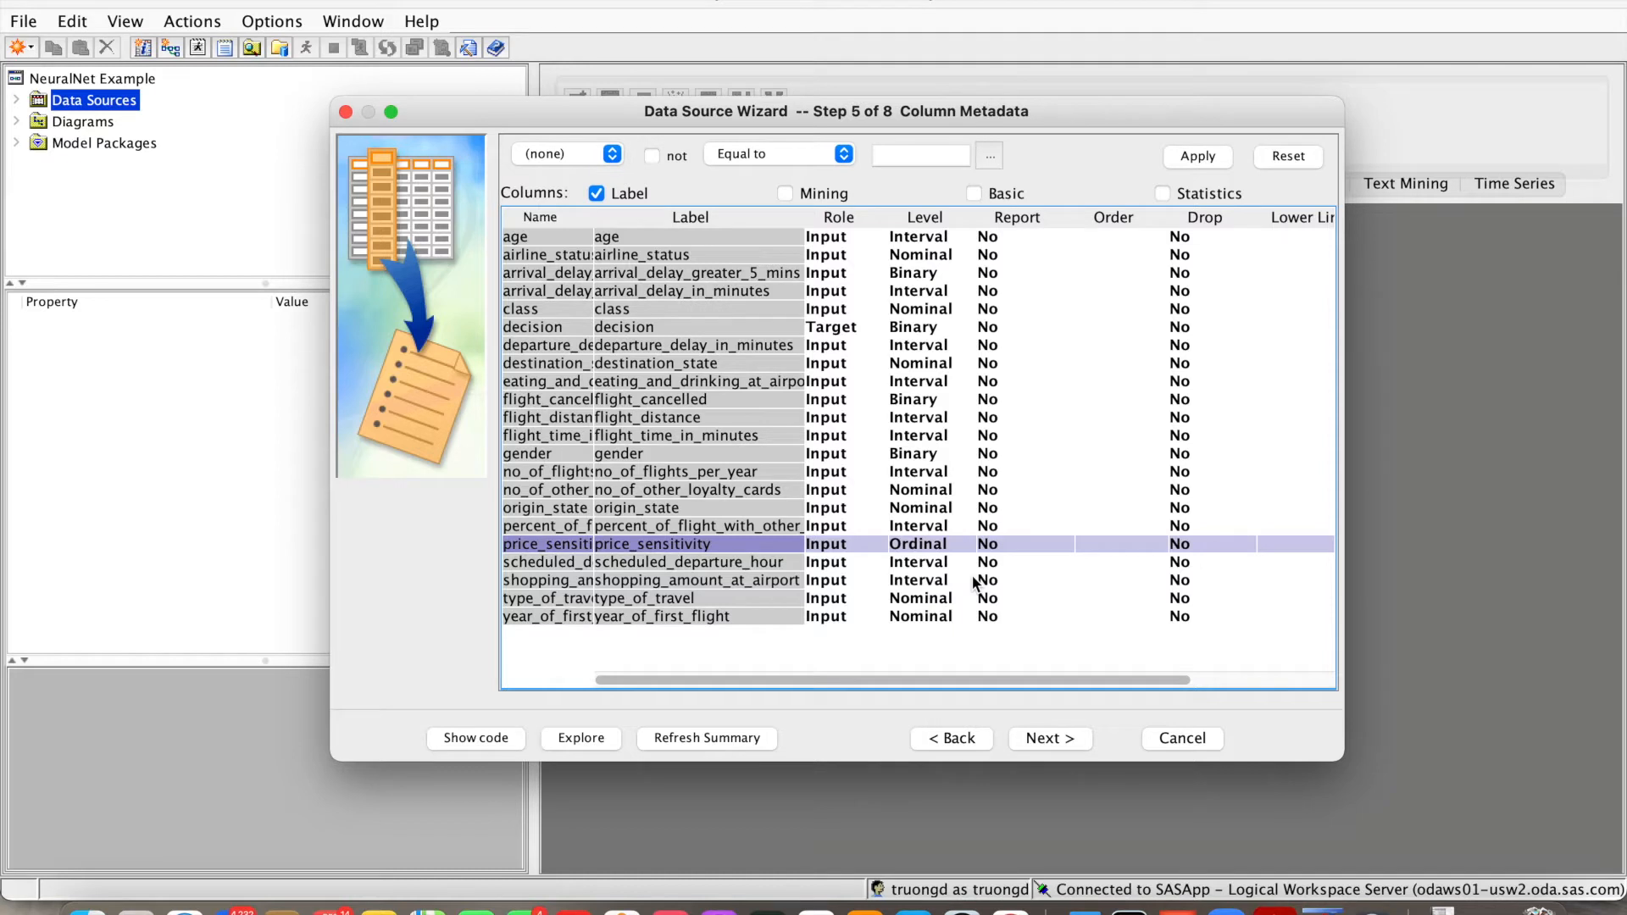
Step: Finish the data source without decision processing or a sample data set, keeping the name AIRLINE_DECISION and the role Raw
click(1049, 738)
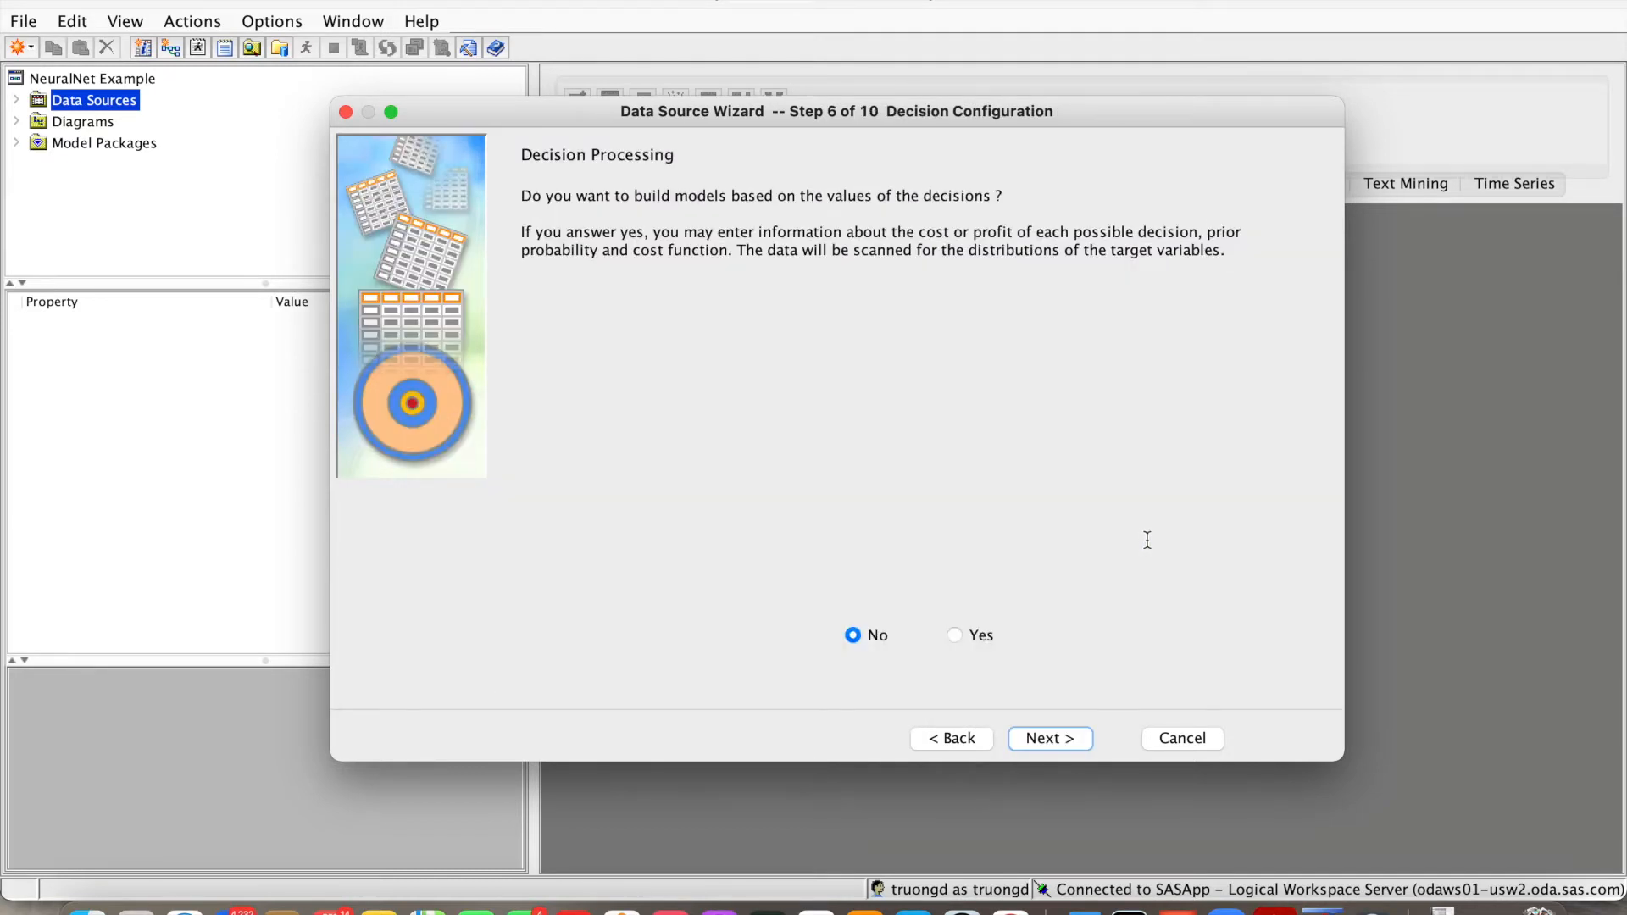
click(1049, 739)
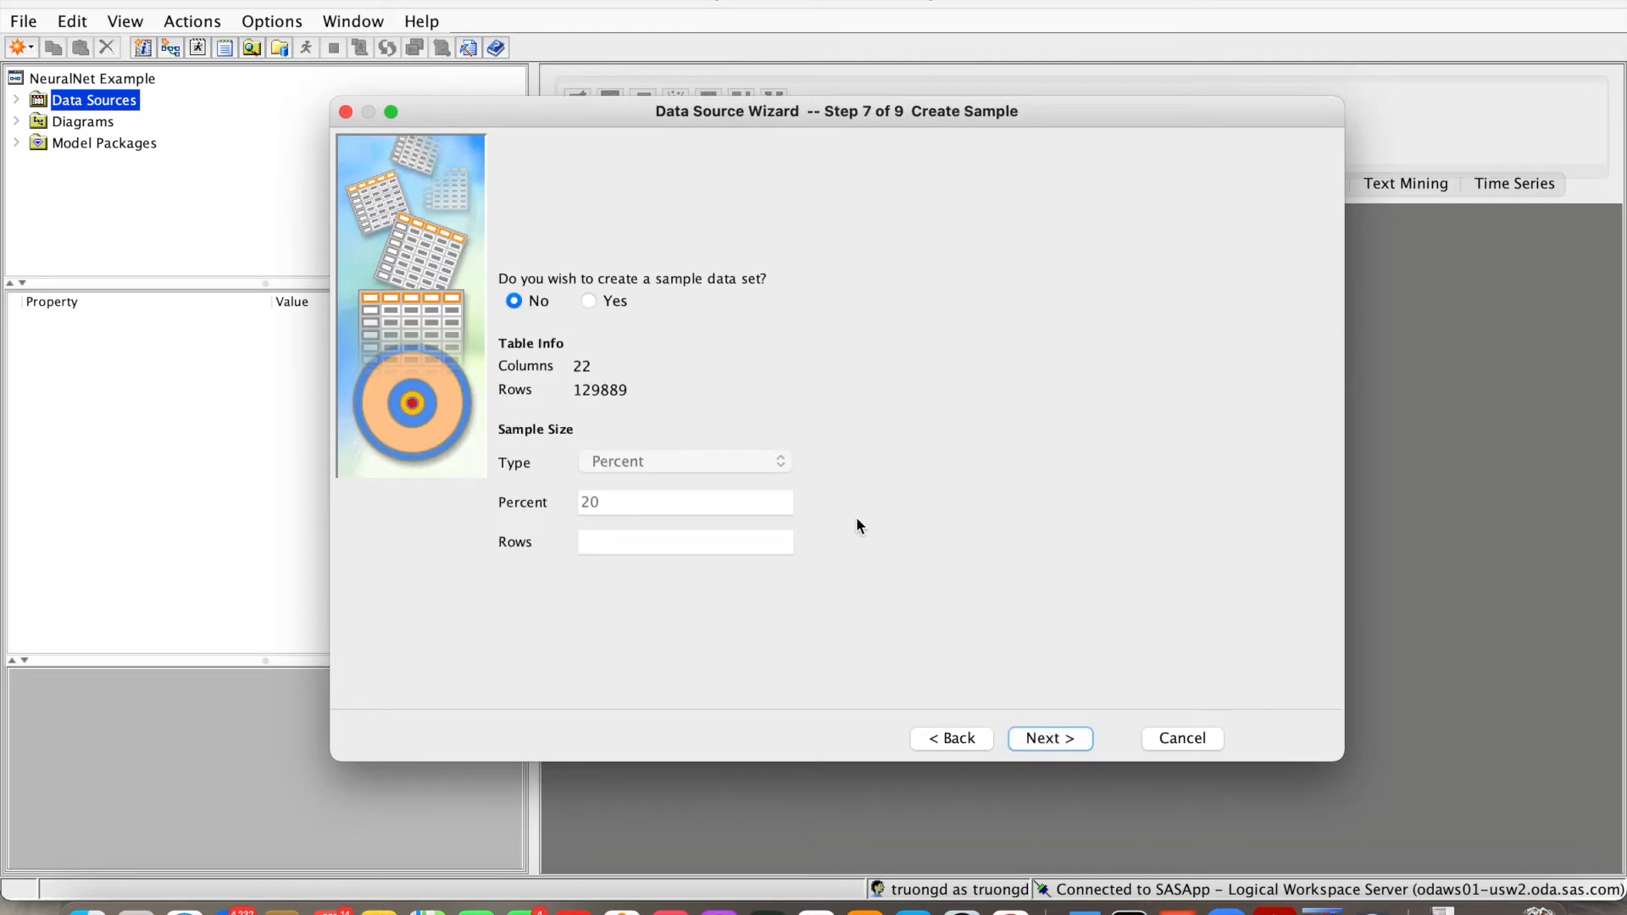
click(1043, 738)
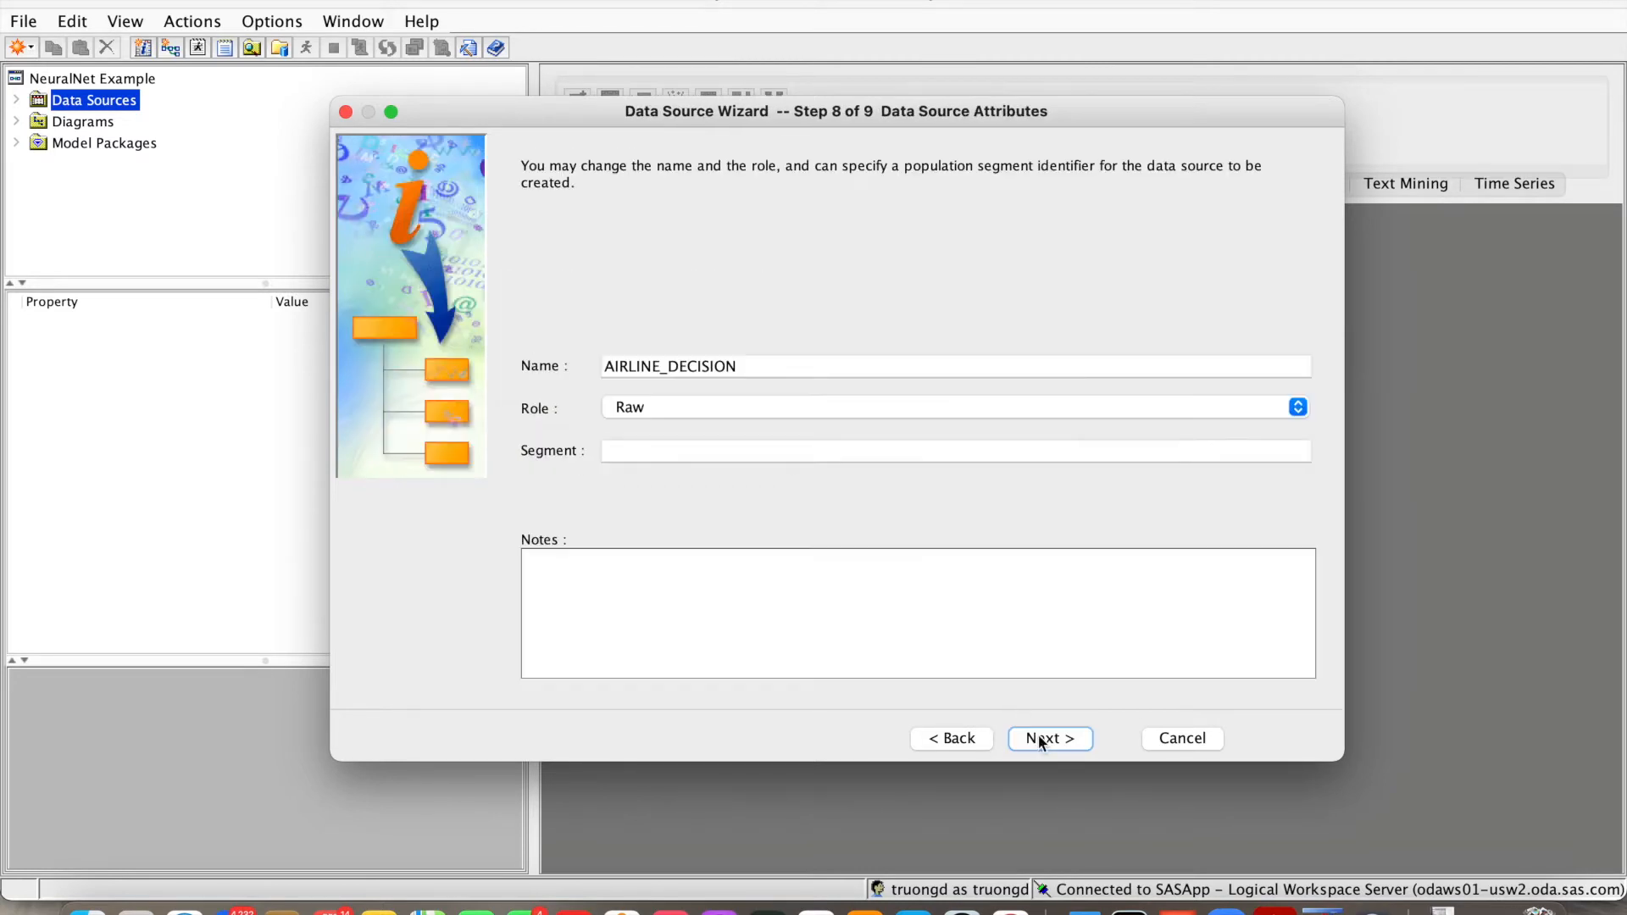
click(1058, 736)
click(1069, 738)
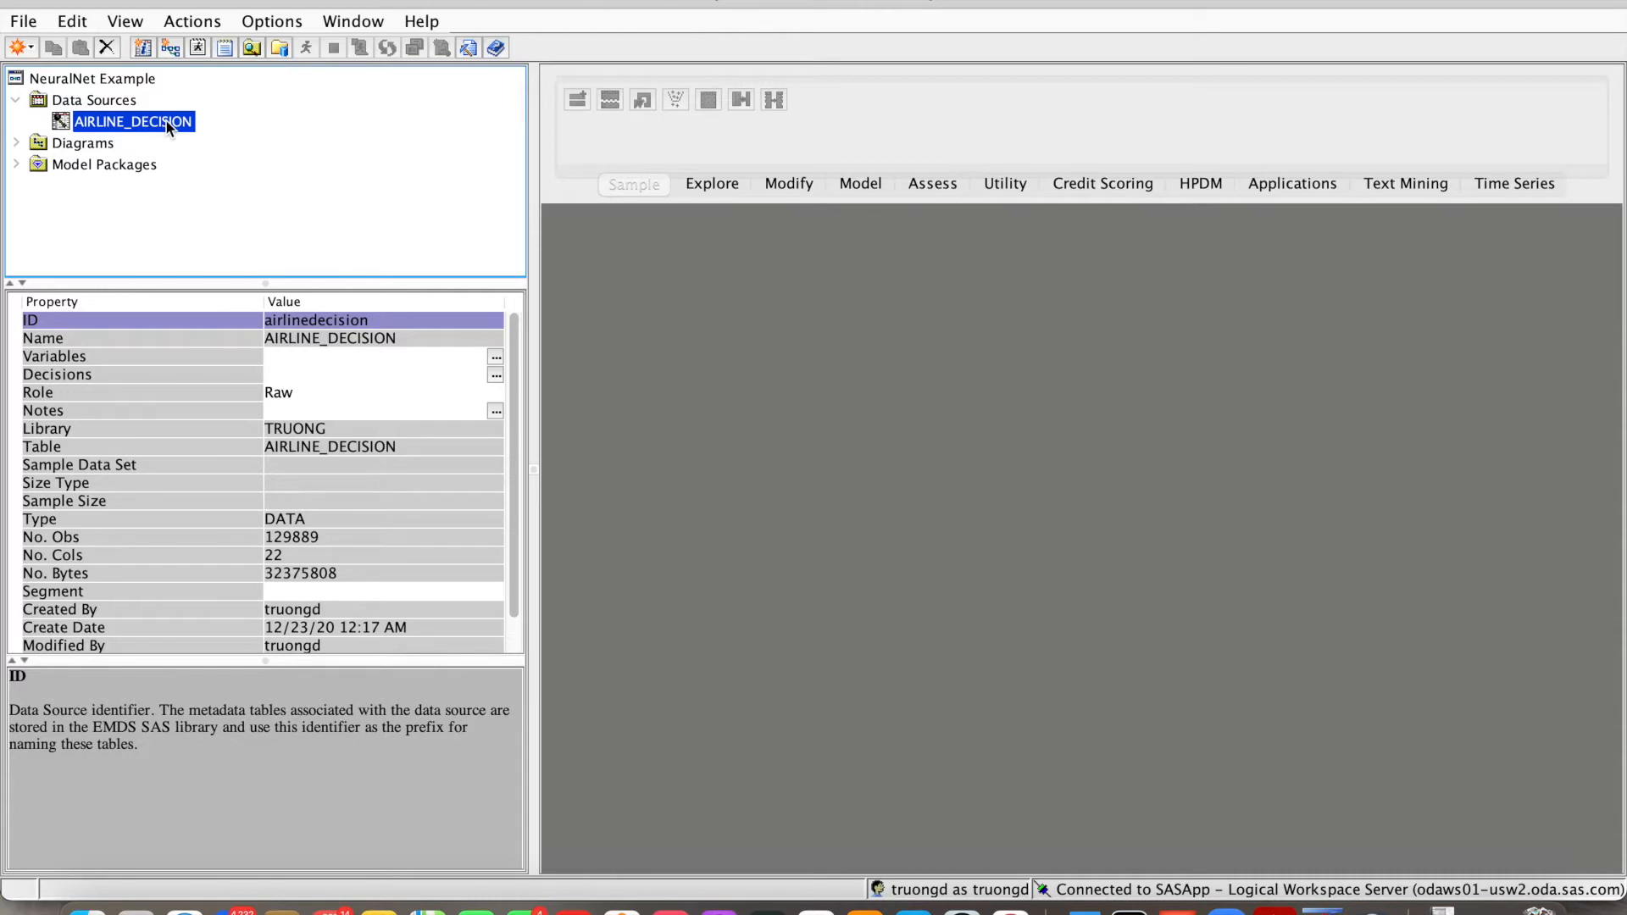
Step: Create a new diagram named AirlineNeuralNet in the project
click(99, 145)
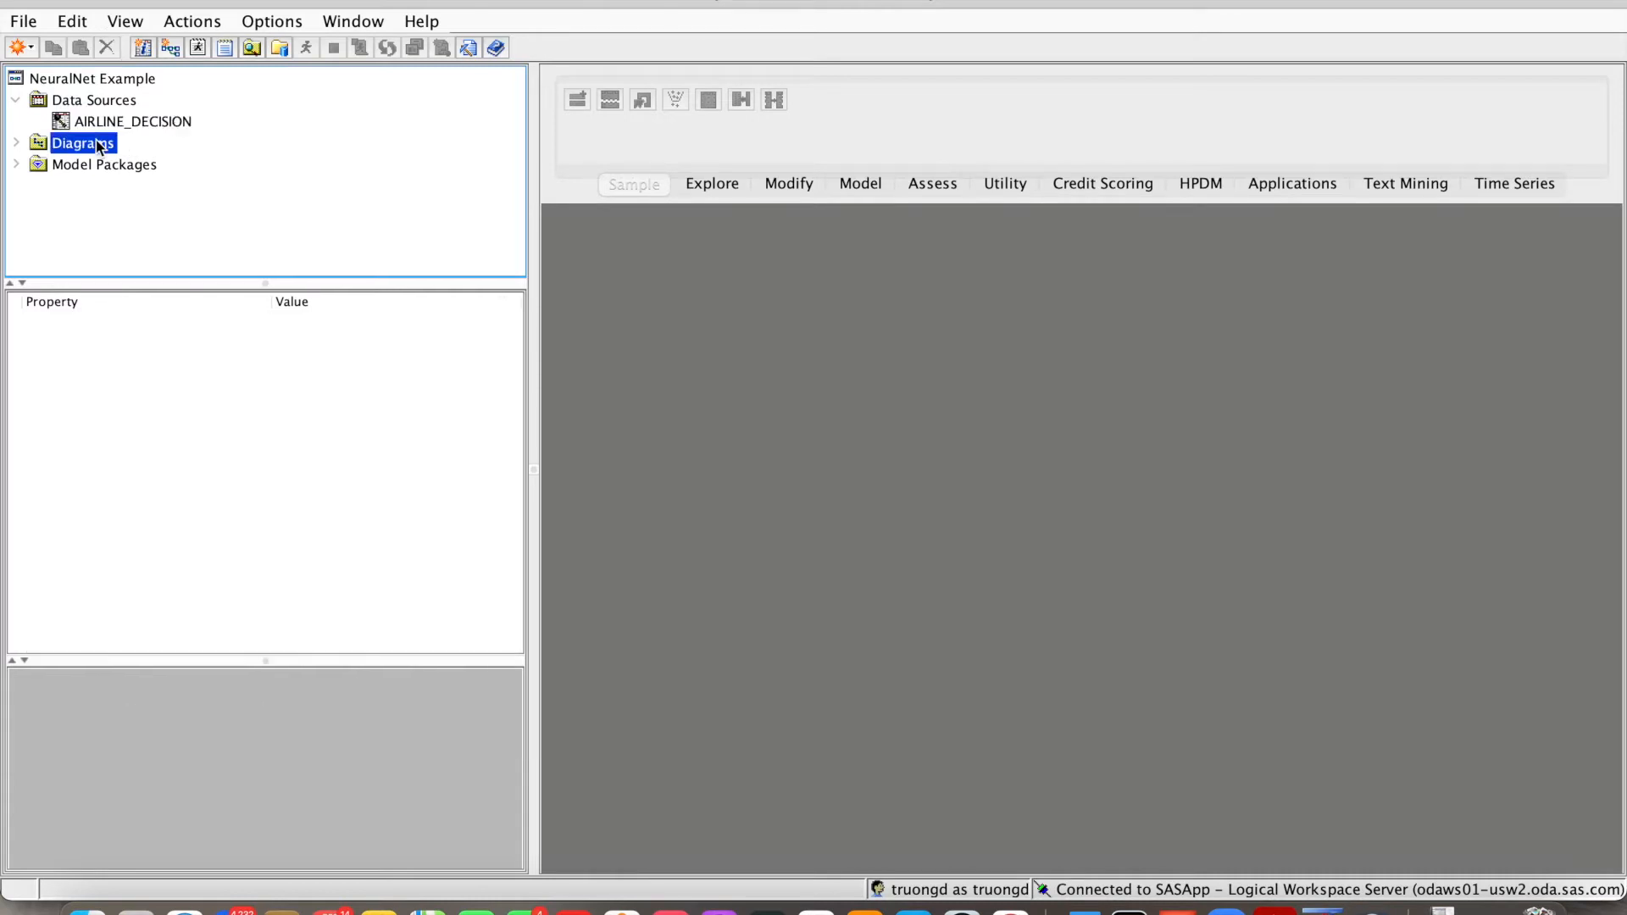
right_click(97, 146)
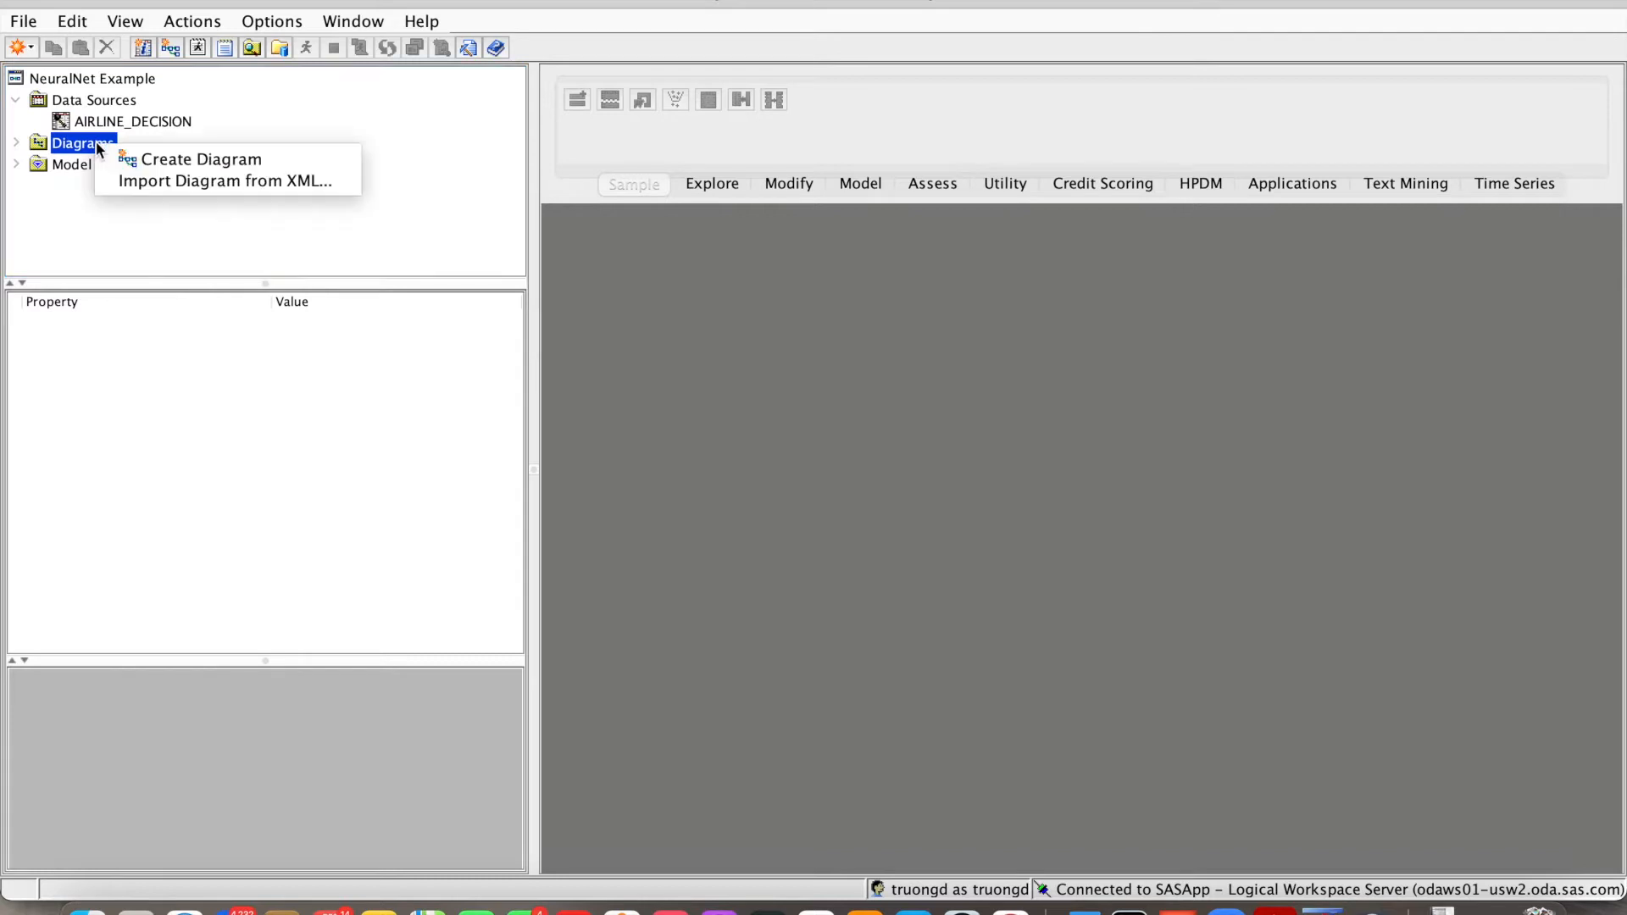
click(137, 161)
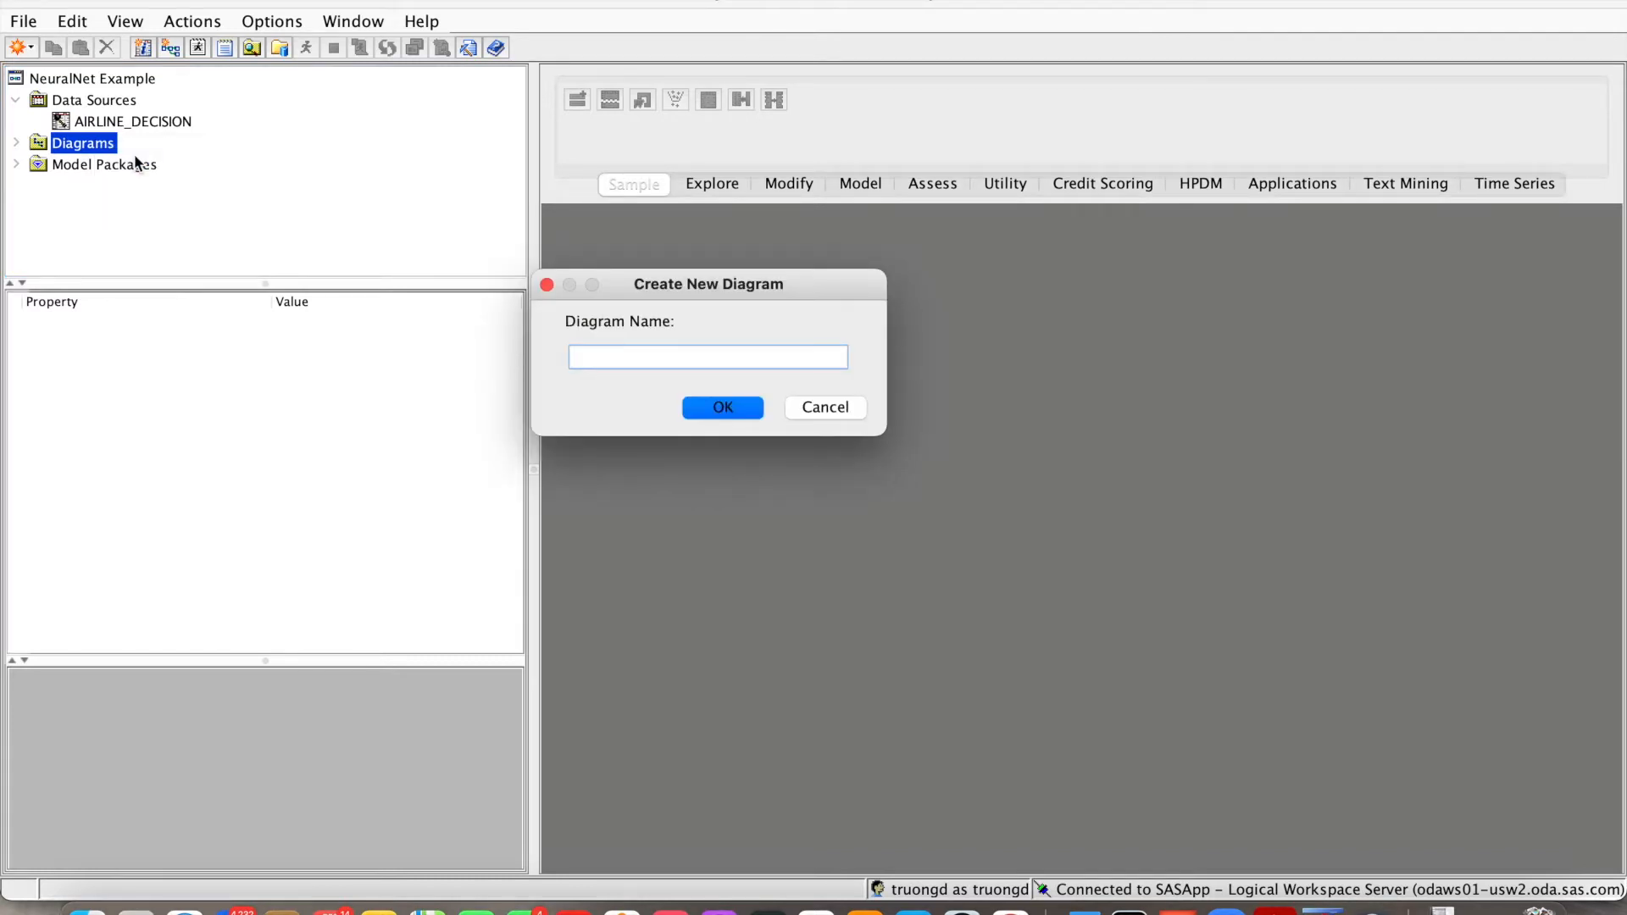
text(AirlineNeuralNet)
click(715, 410)
Step: Place the AIRLINE_DECISION data source in the diagram and connect it to a new Data Partition node
mouse_move(691, 487)
mouse_down()
mouse_move(733, 490)
mouse_move(686, 466)
mouse_up()
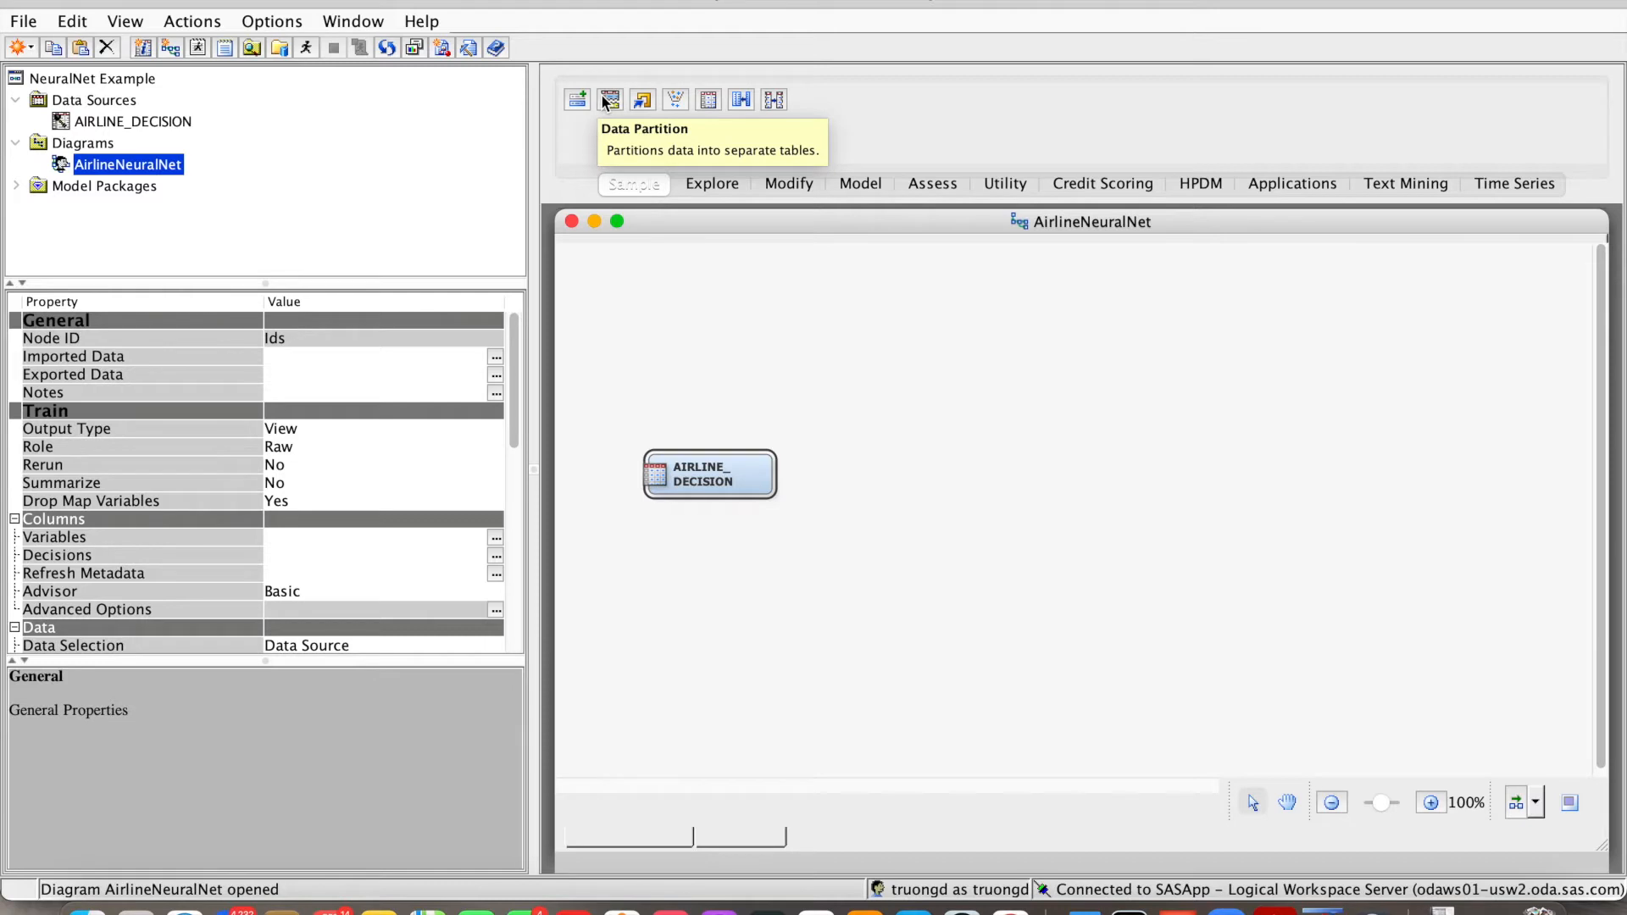
mouse_move(607, 101)
mouse_down()
mouse_move(828, 455)
mouse_move(873, 474)
mouse_move(898, 455)
mouse_up()
mouse_move(782, 468)
mouse_down()
mouse_move(833, 457)
mouse_move(875, 475)
mouse_up()
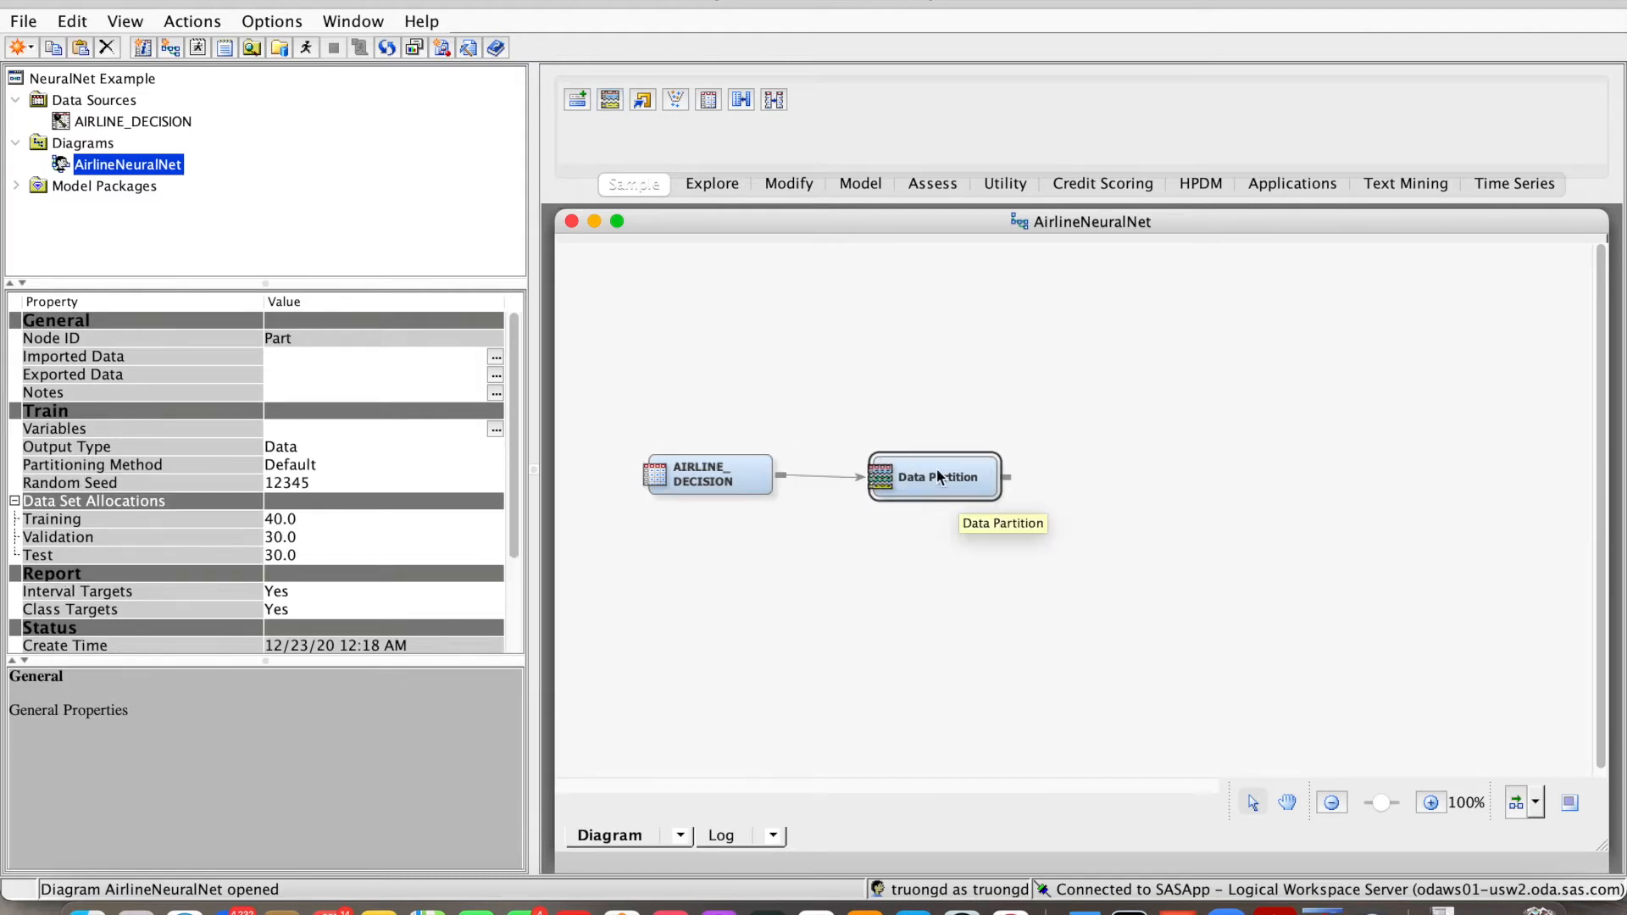
Step: Set the Data Partition allocations to 50 for training, 50 for validation and 0 for test
click(315, 521)
text(50)
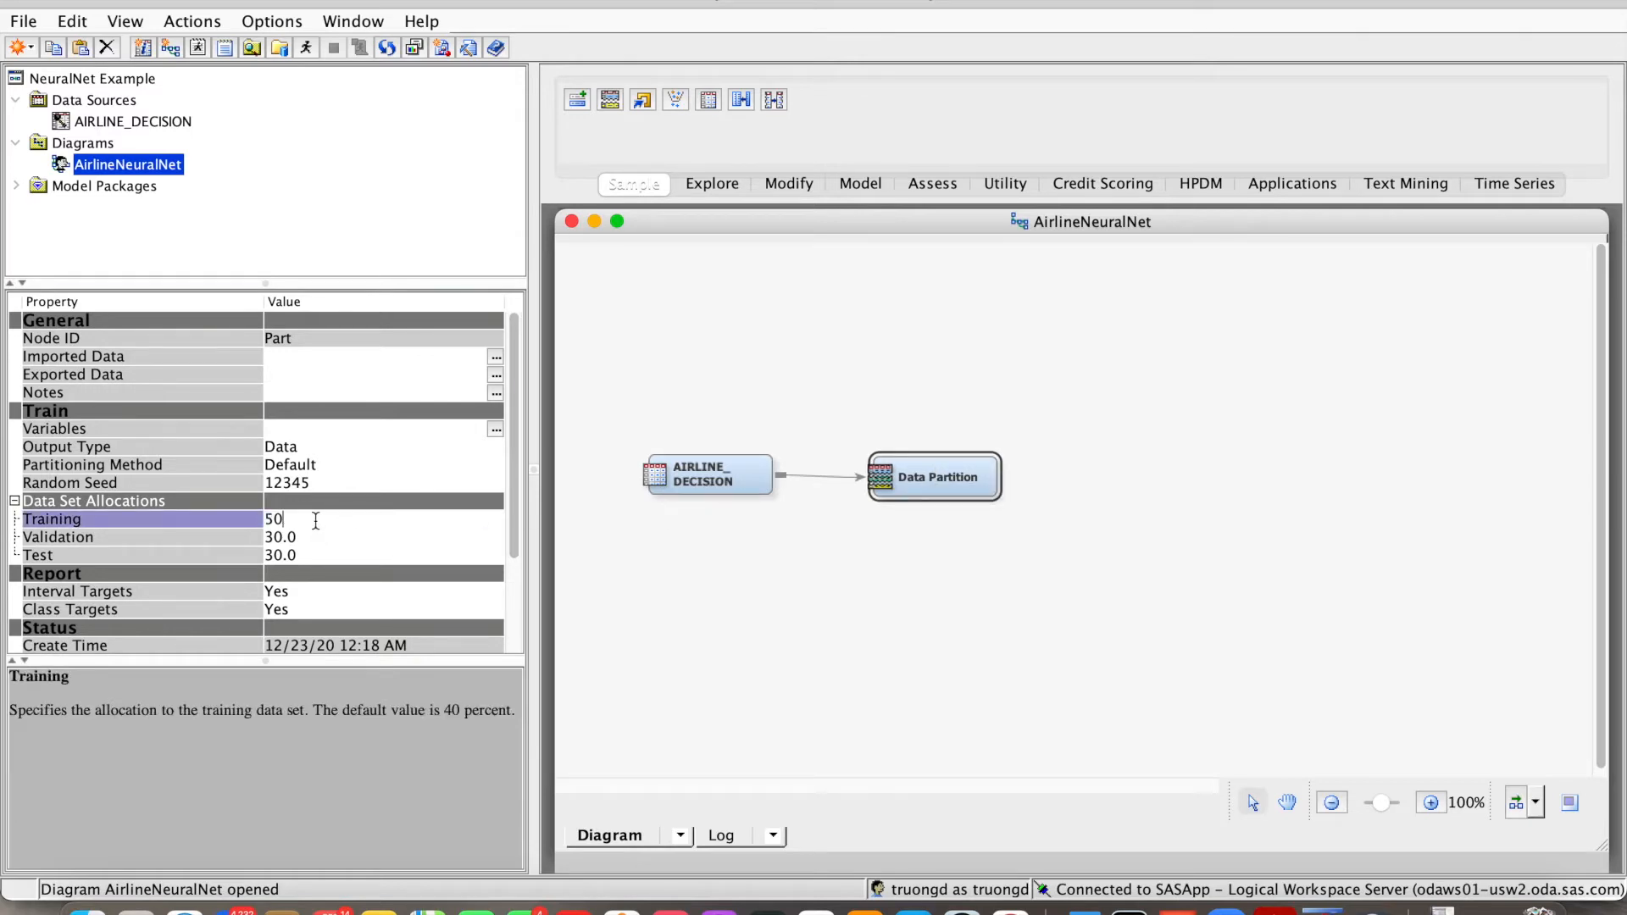
click(308, 534)
text(50)
click(302, 553)
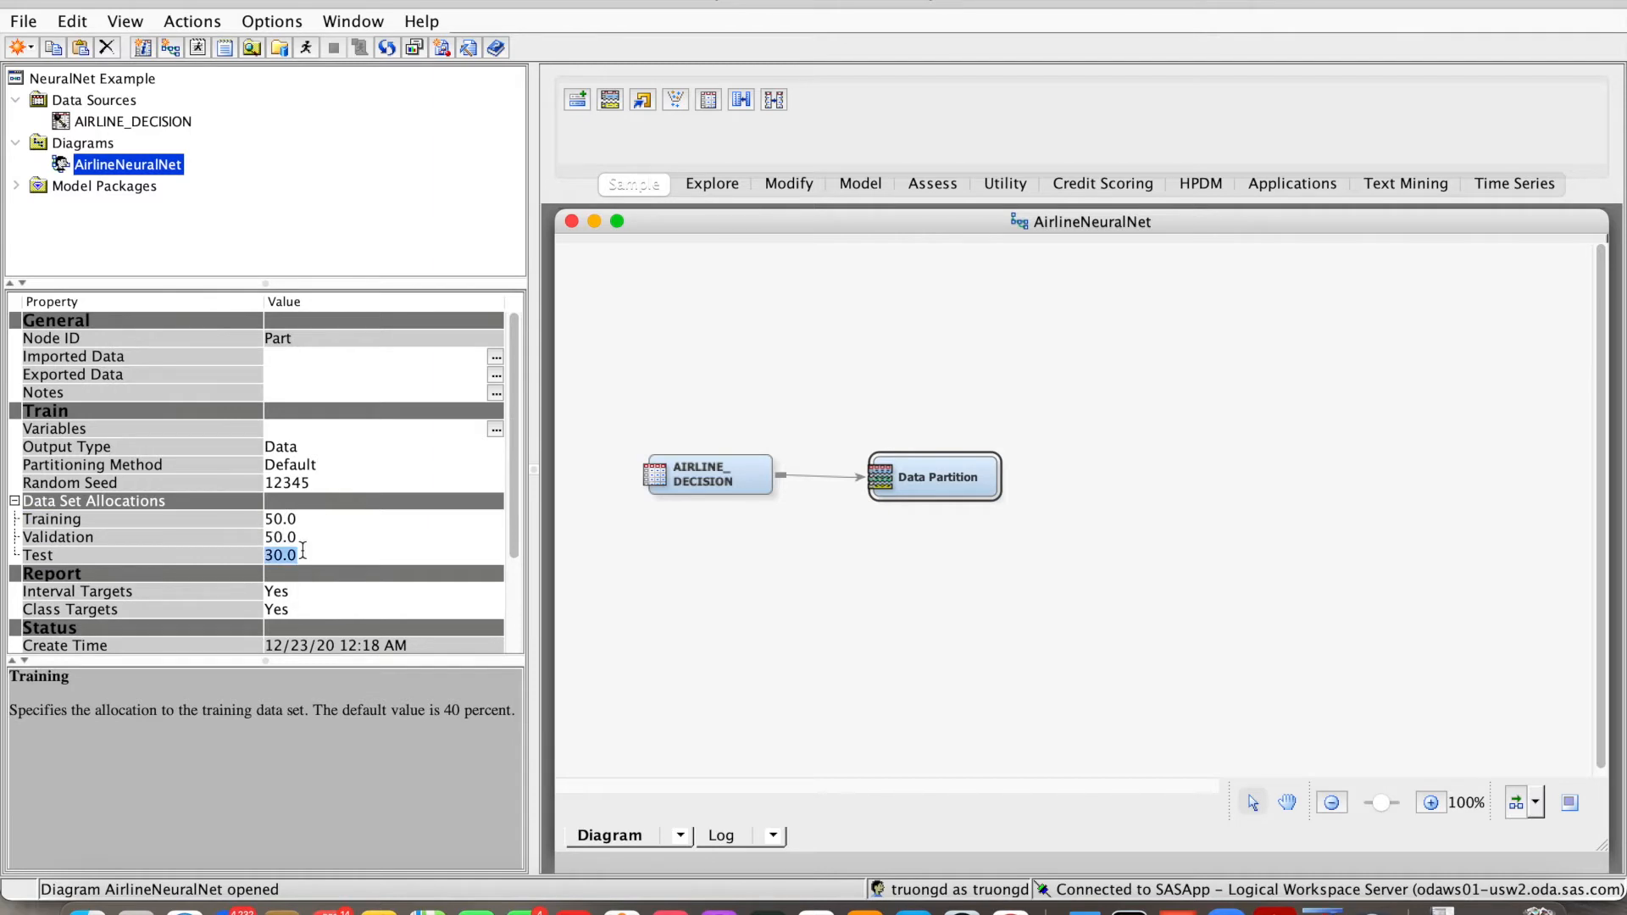
text(0)
click(1041, 503)
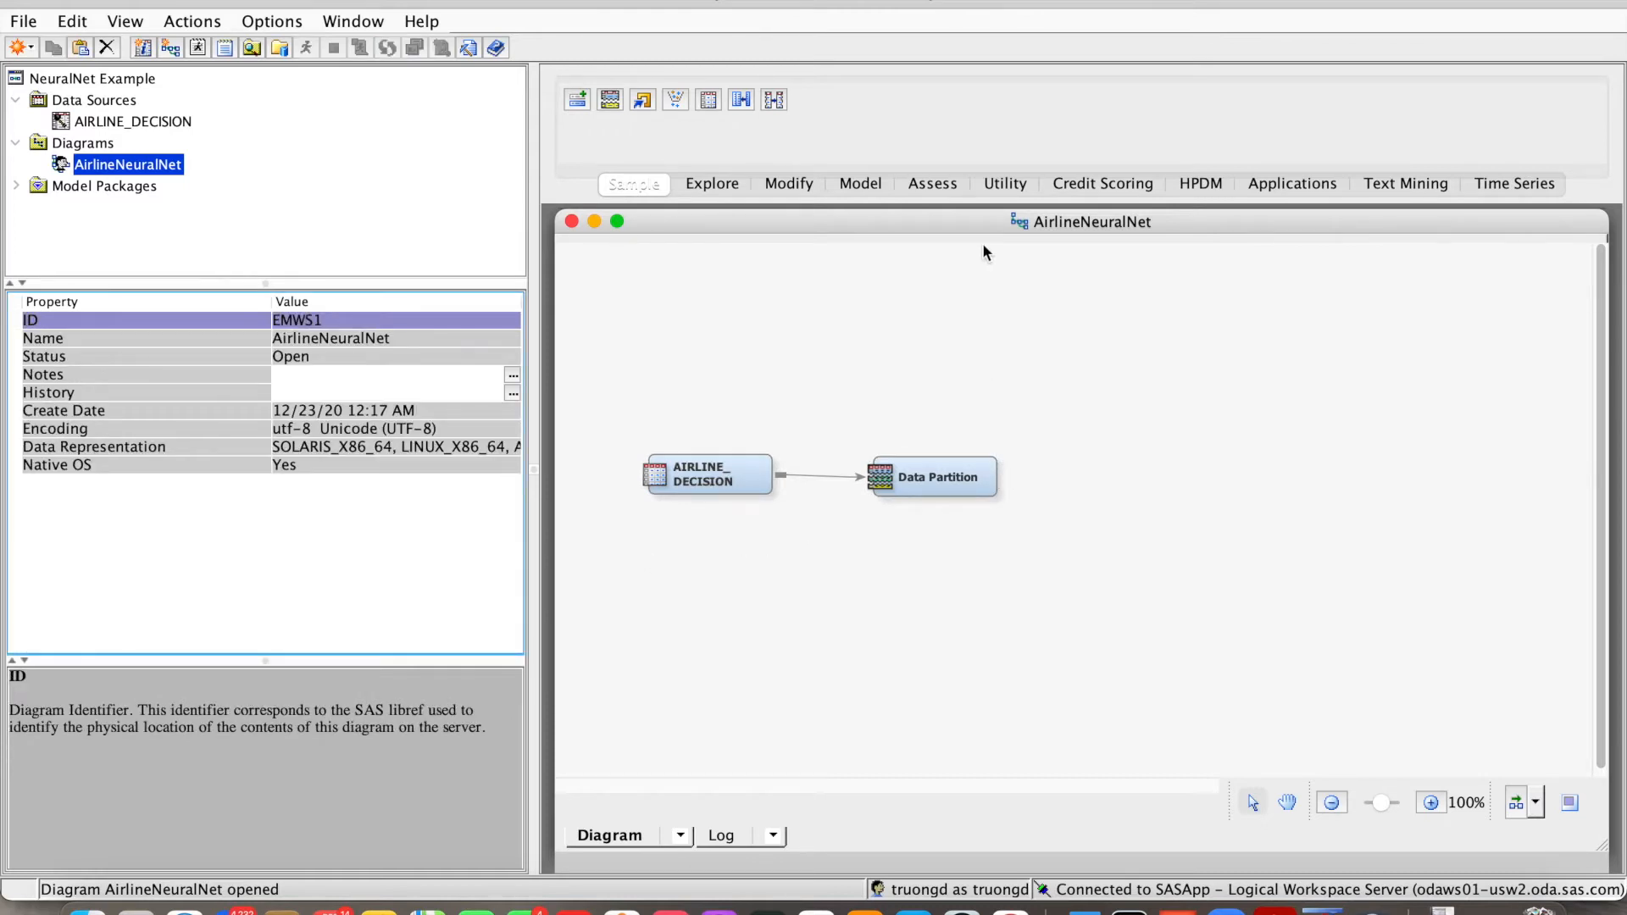
Step: Add an AutoNeural node fed by Data Partition and position it slightly above the flow line
click(860, 184)
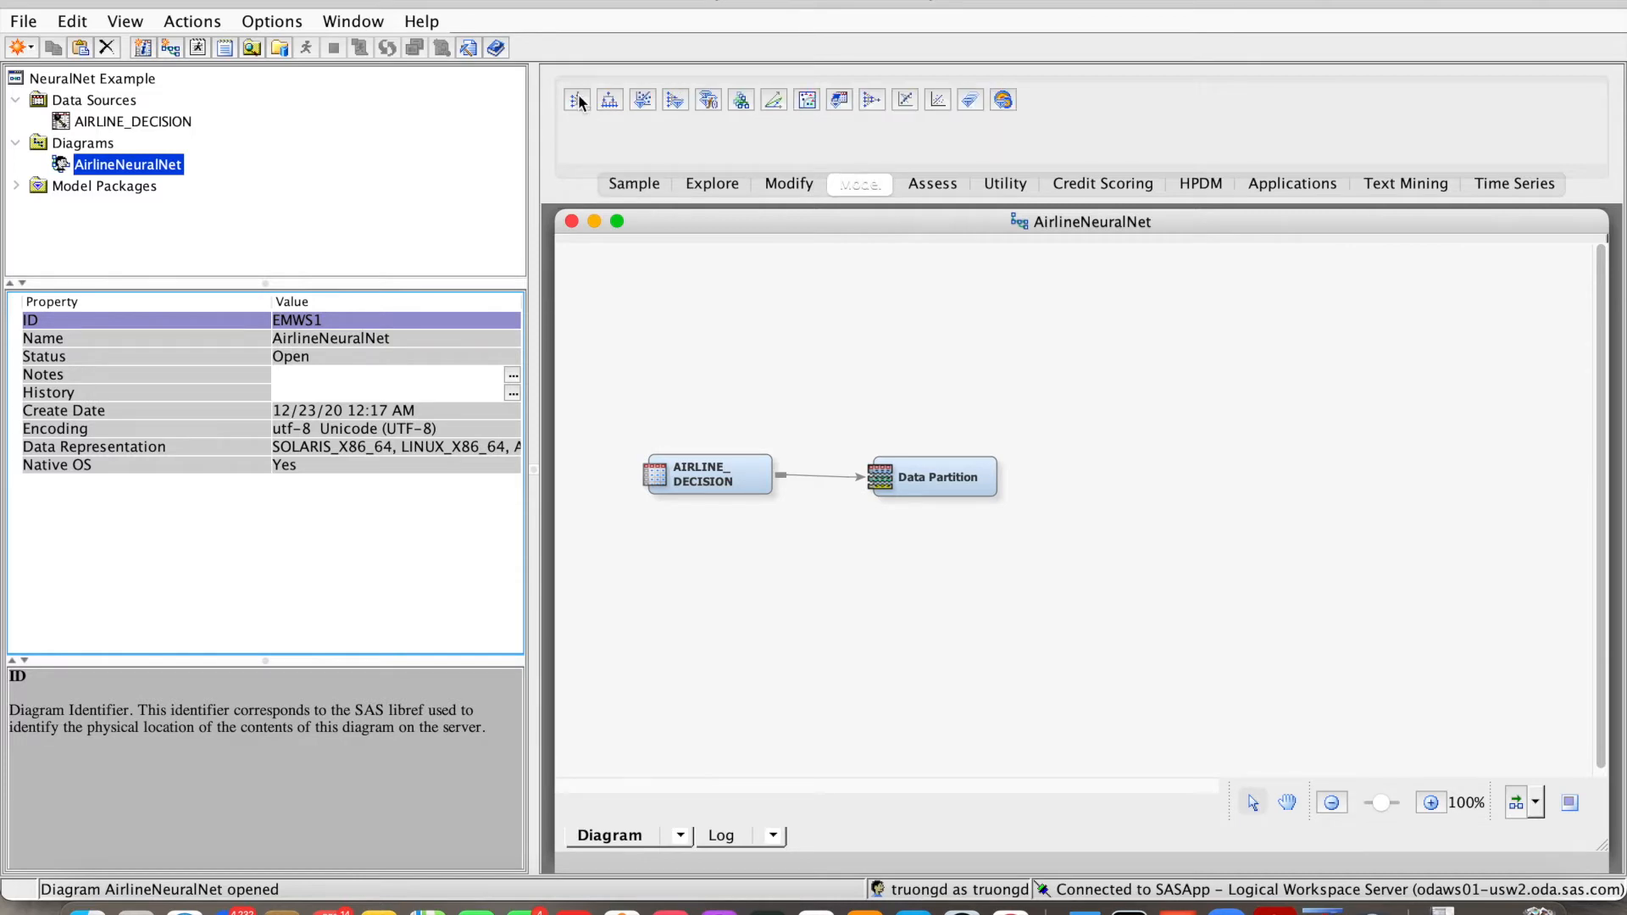
drag(579, 102, 1143, 458)
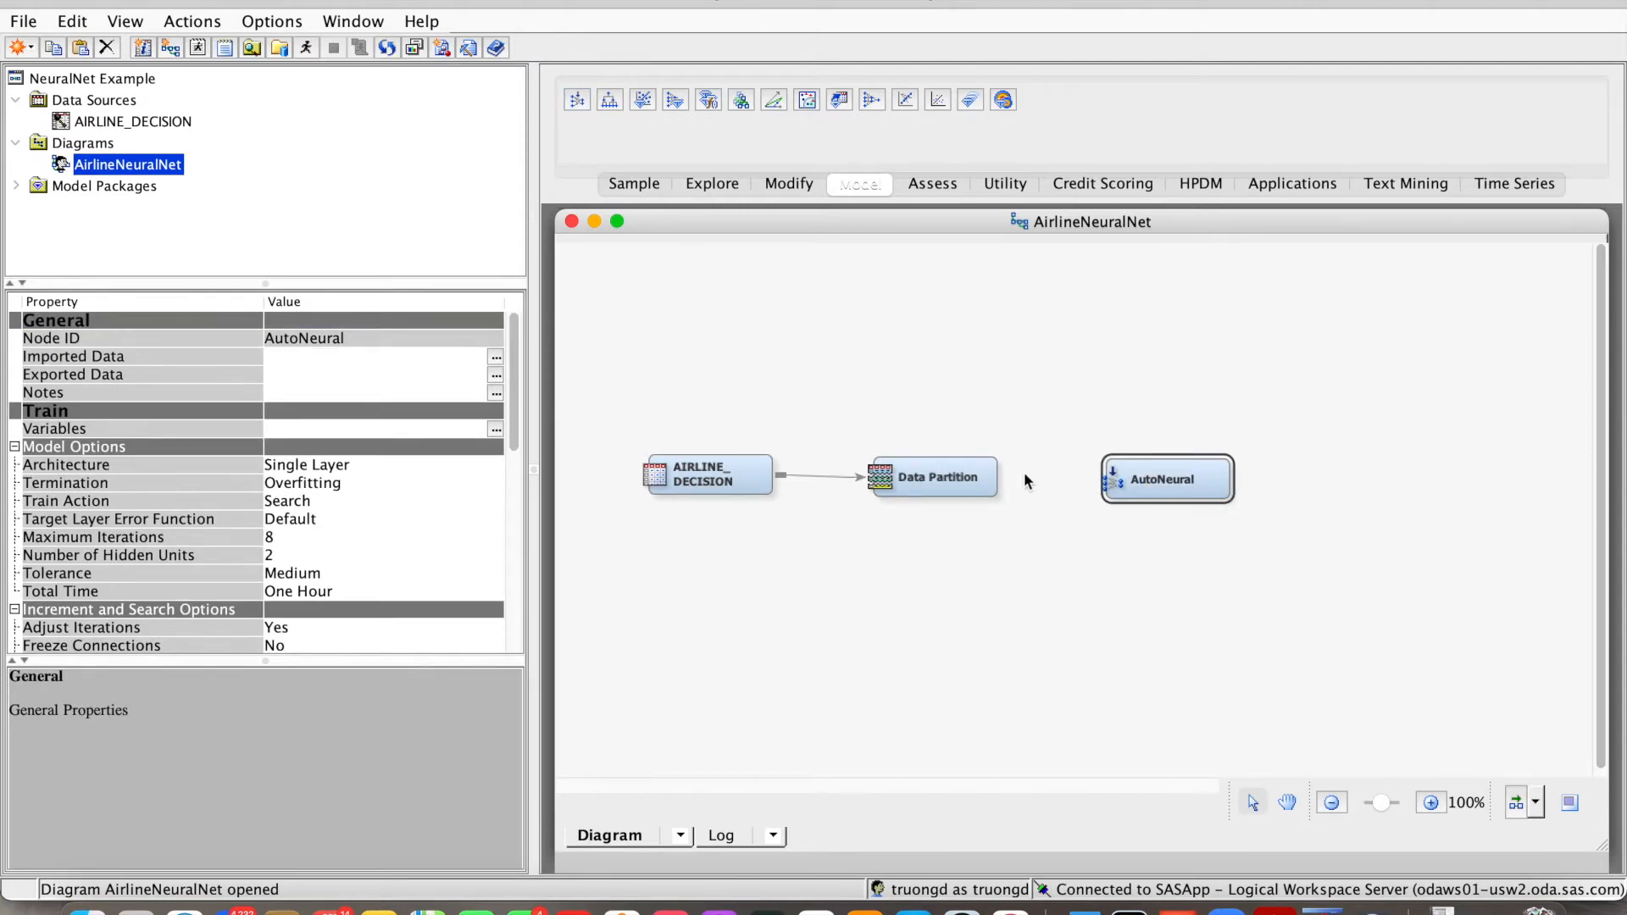
drag(1007, 471, 1112, 476)
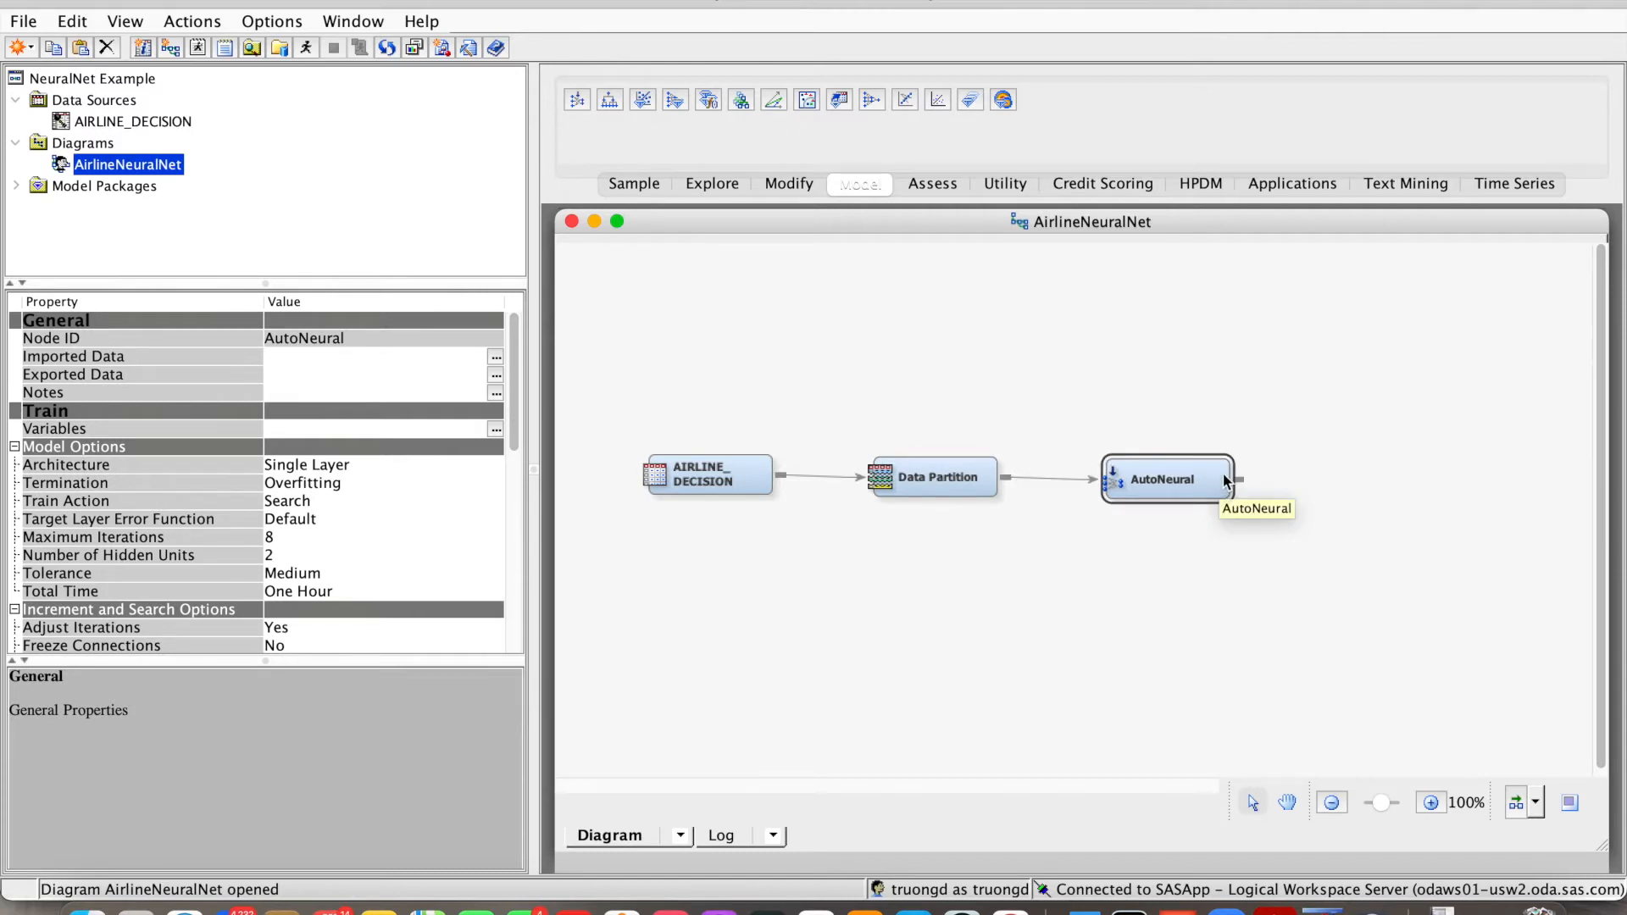
drag(1184, 473, 1185, 428)
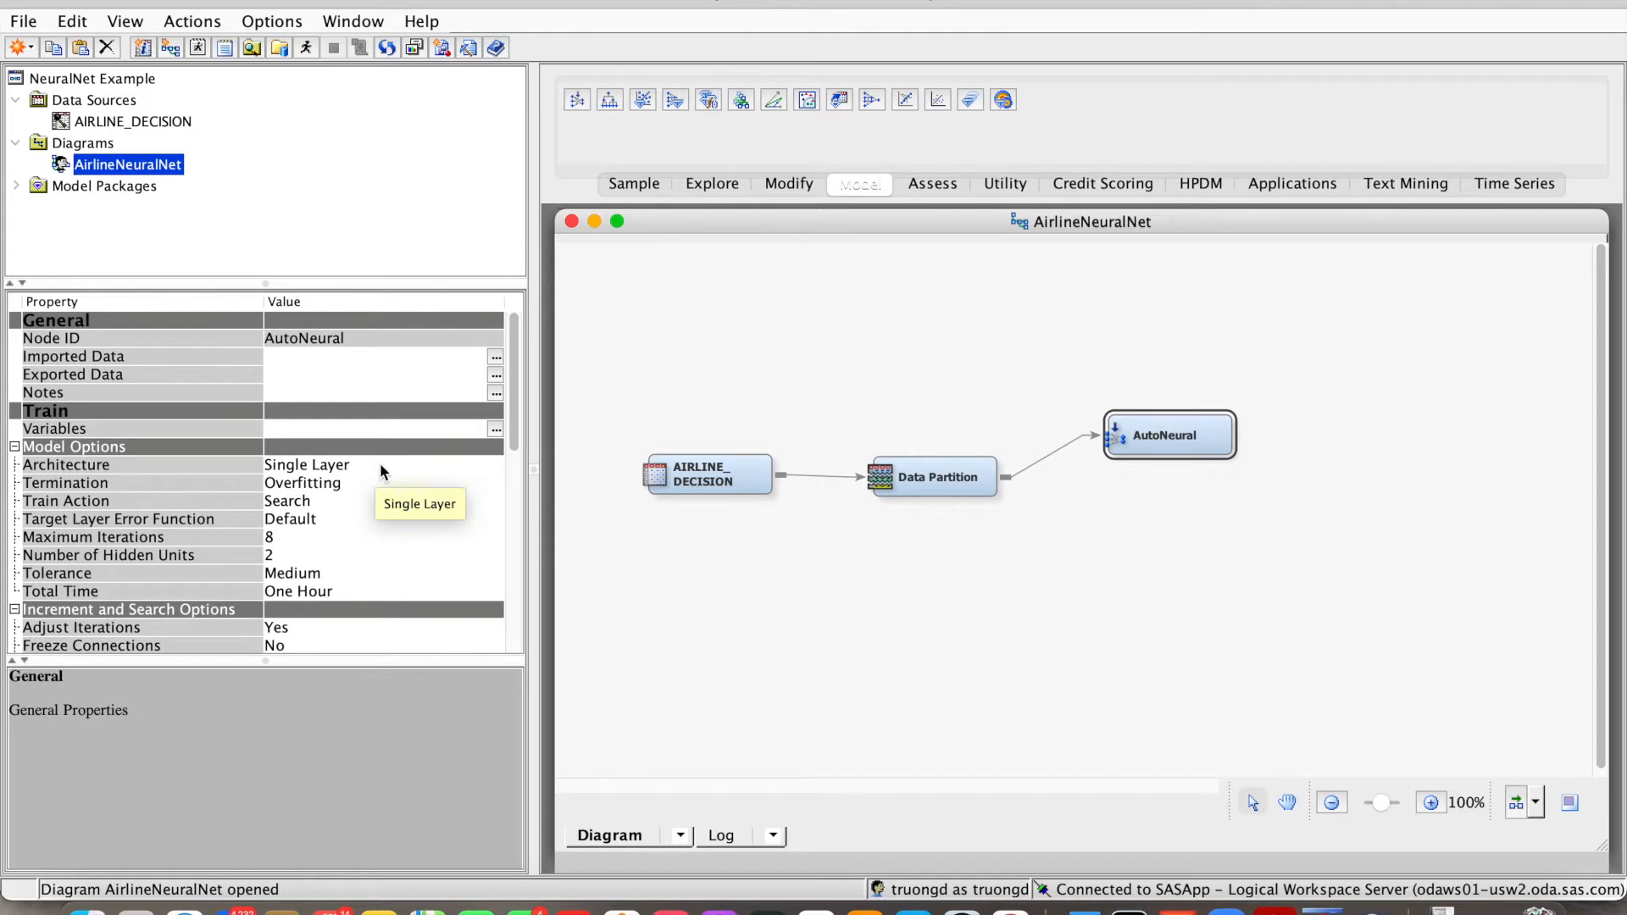
Step: Examine the AutoNeural node's model options: architecture, train action, termination, maximum iterations, number of hidden units and tolerance
mouse_move(161, 462)
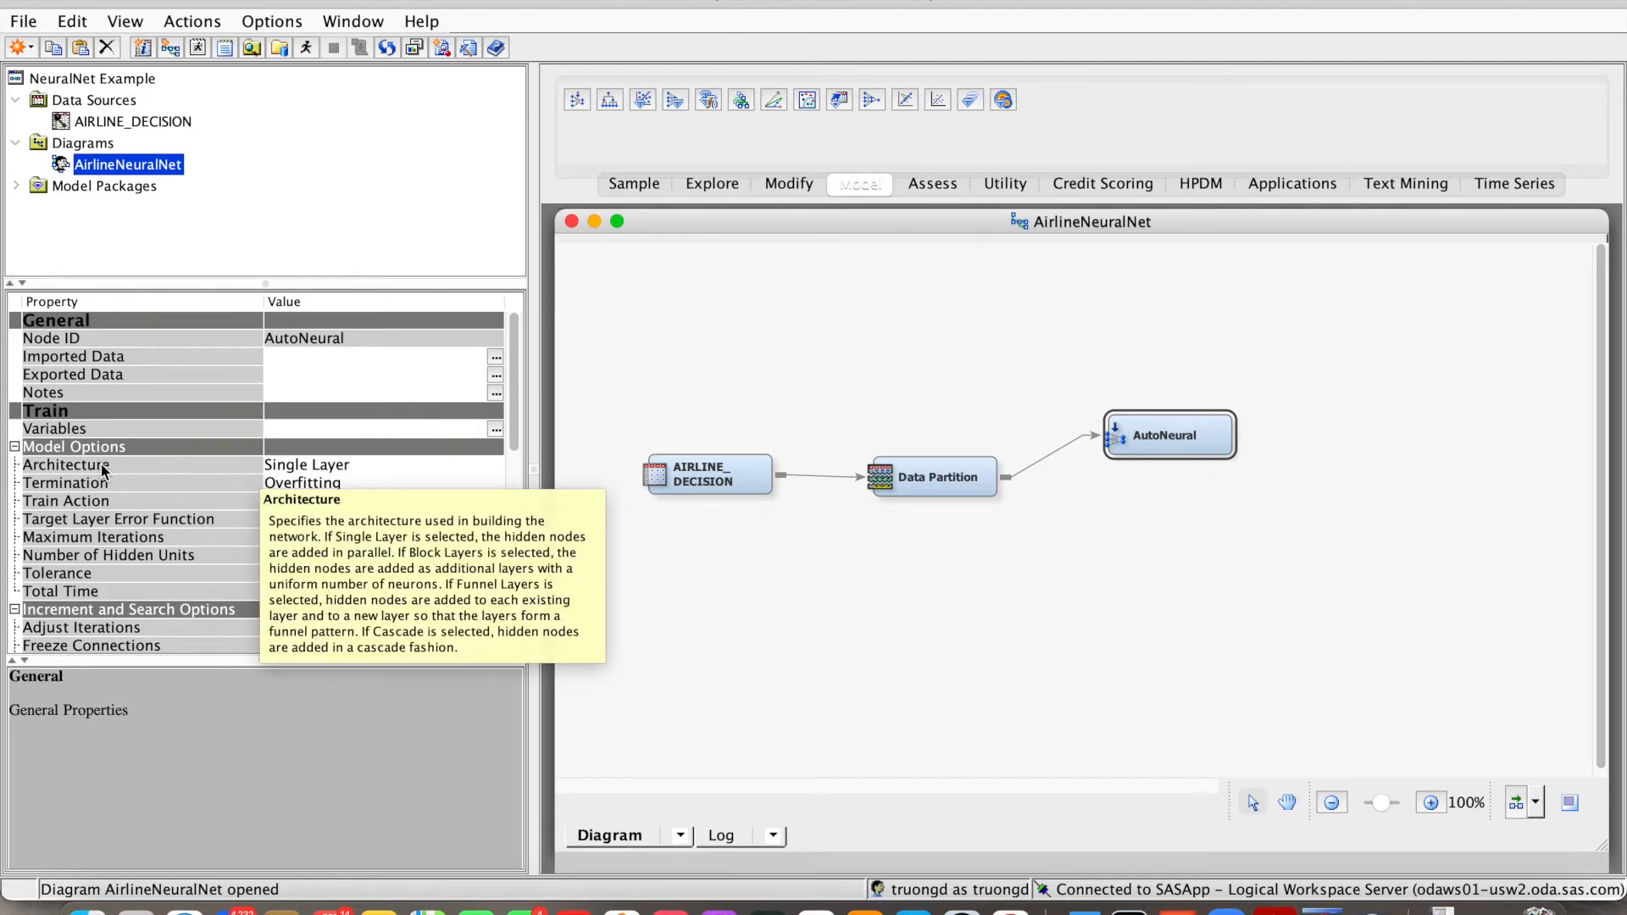
click(387, 473)
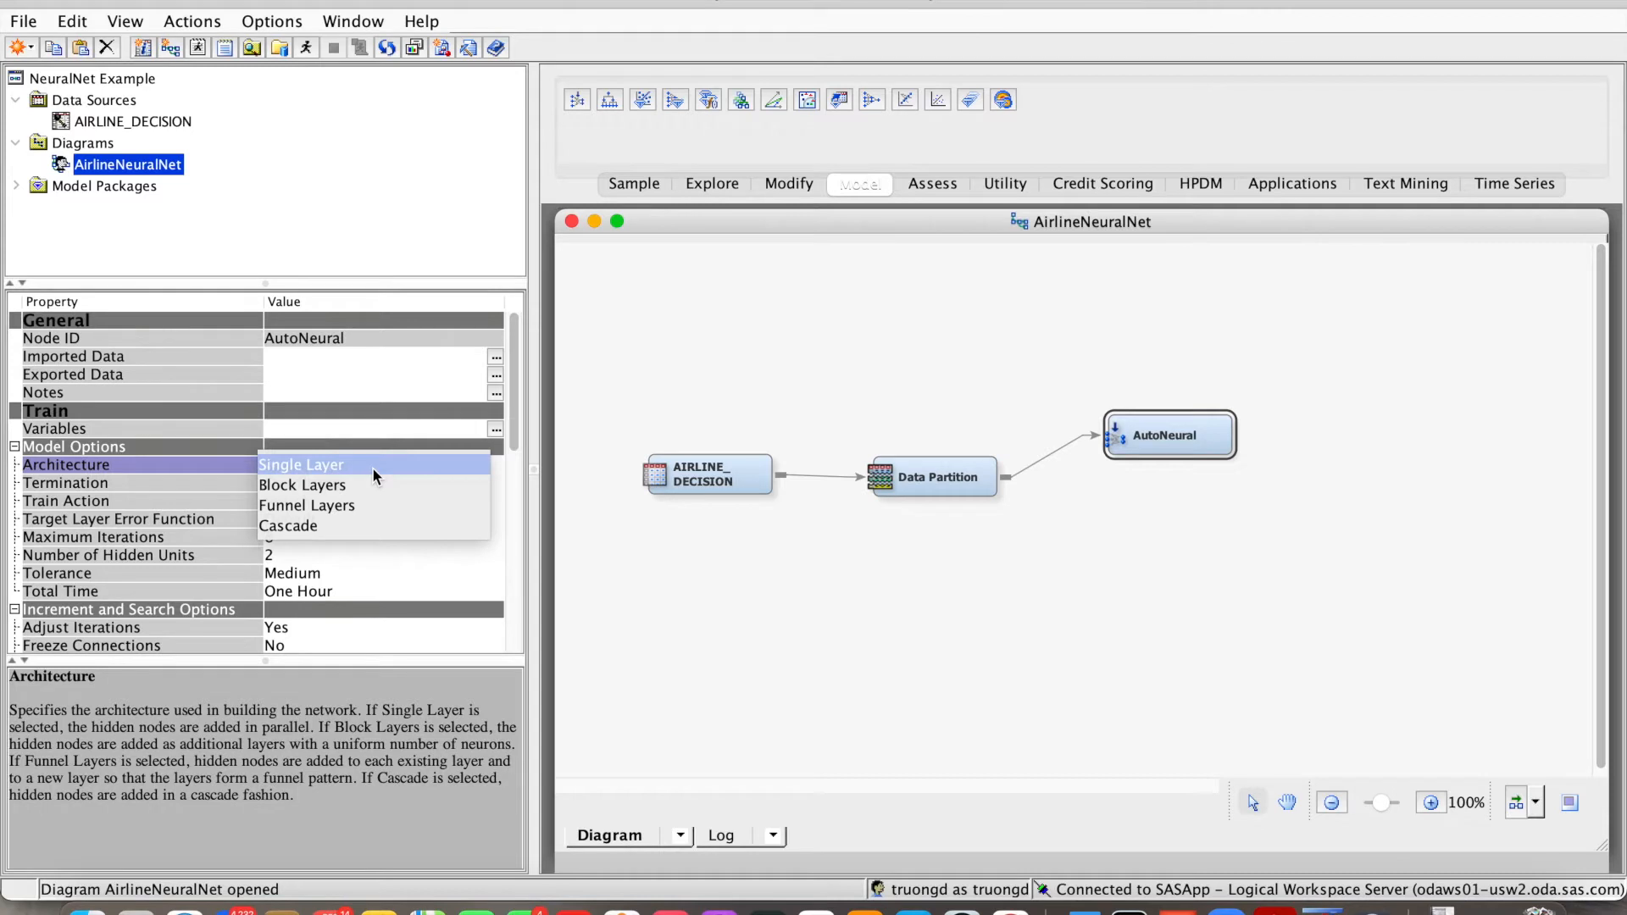
click(145, 461)
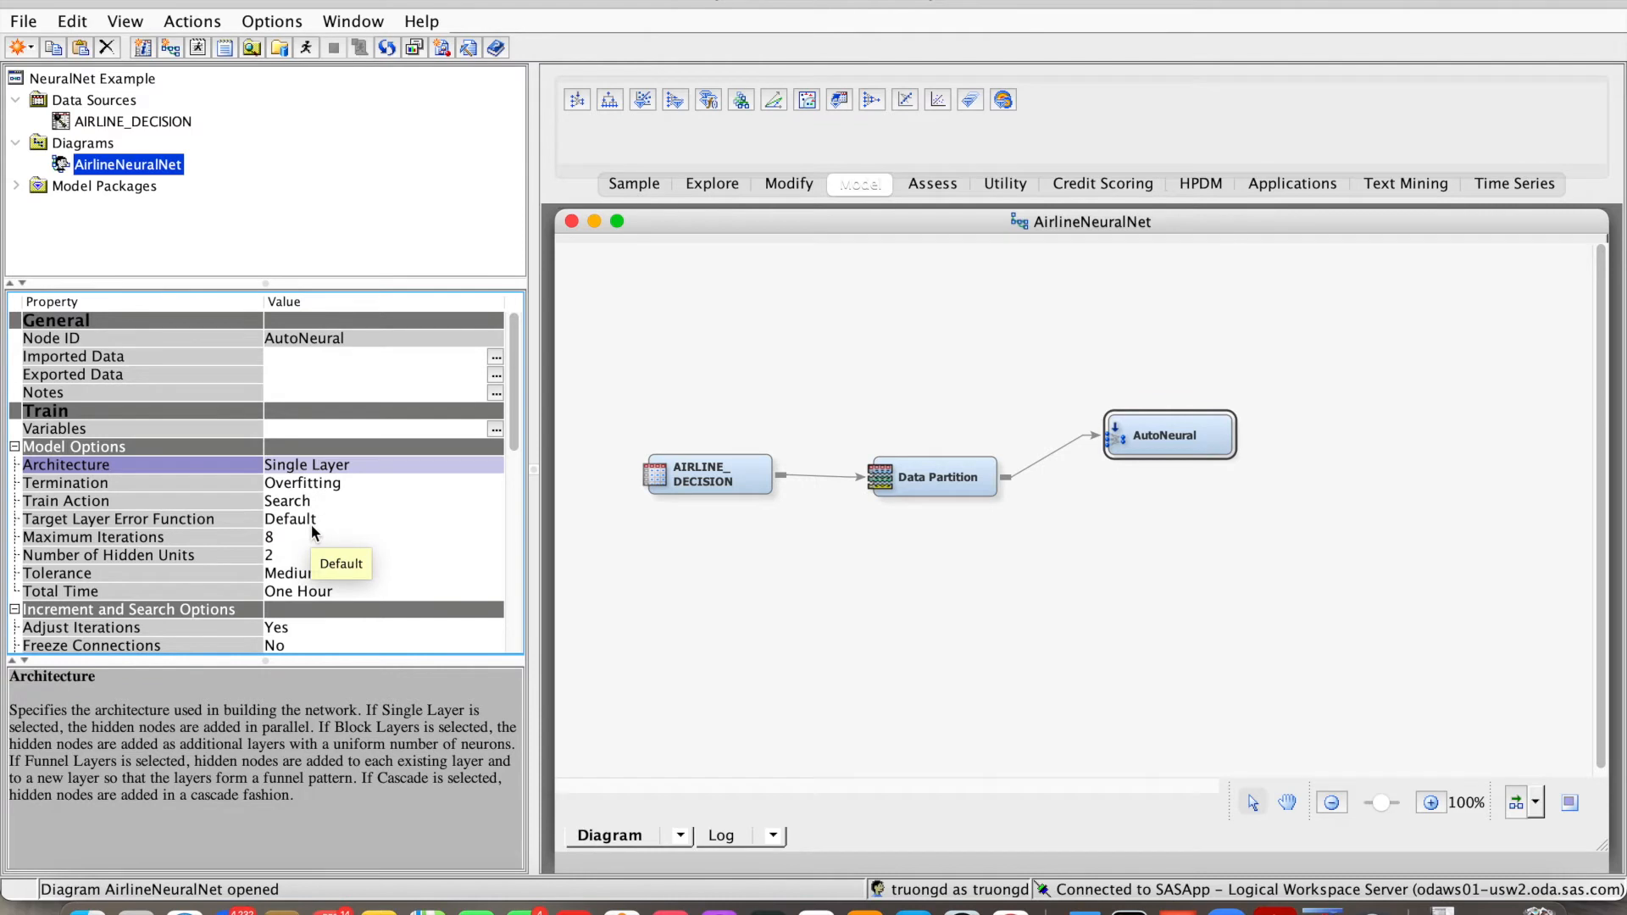
mouse_move(139, 507)
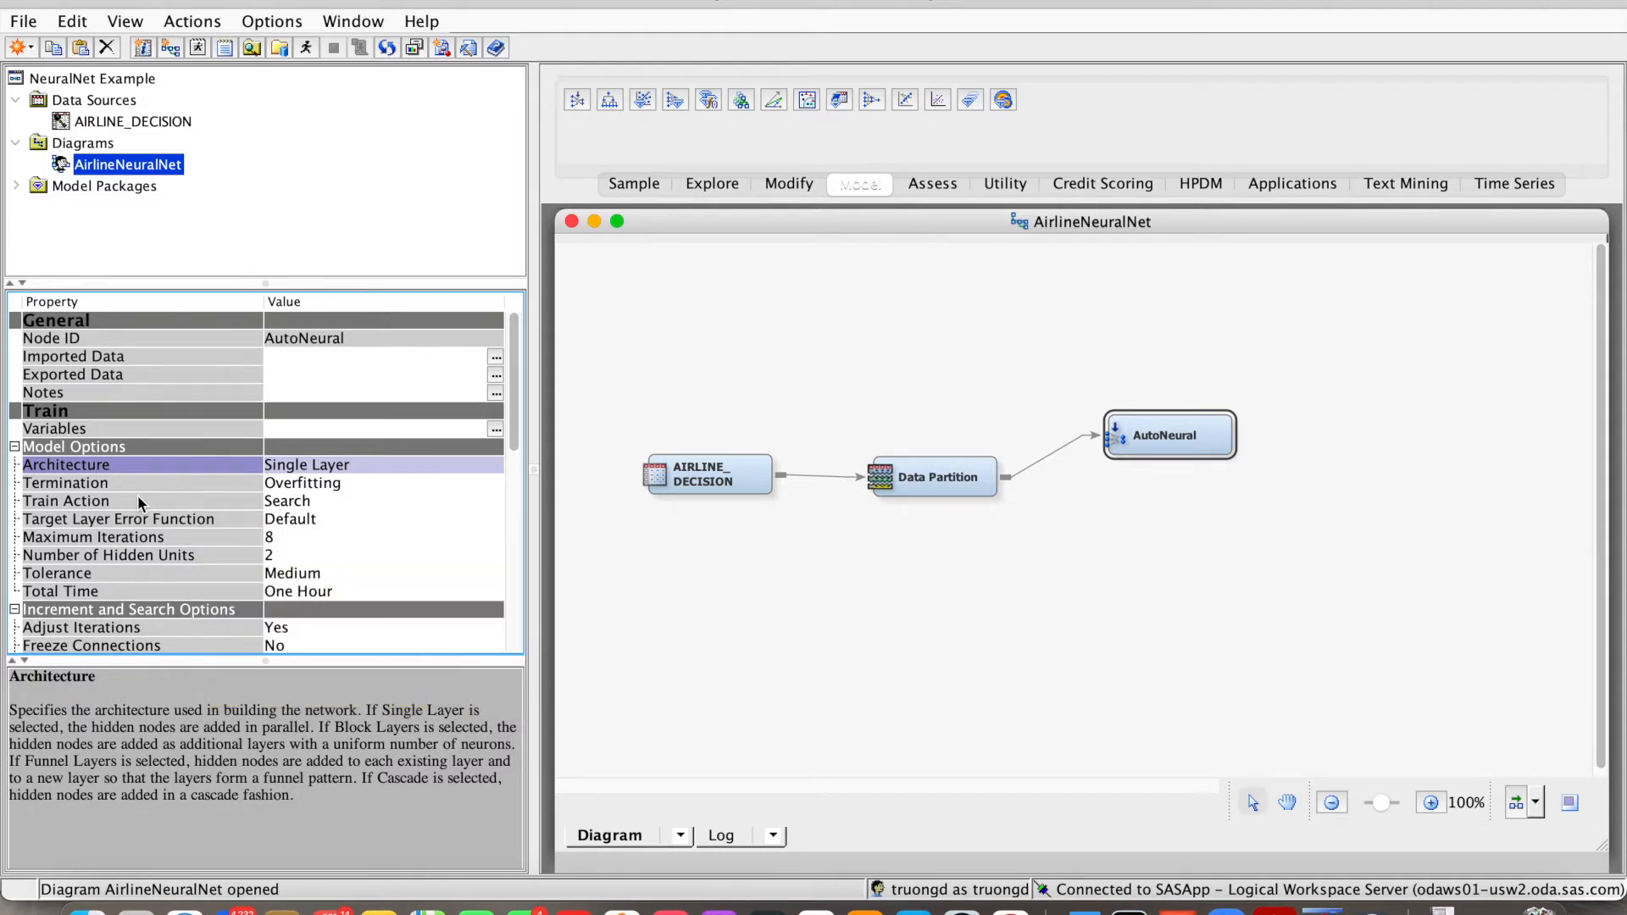
click(335, 501)
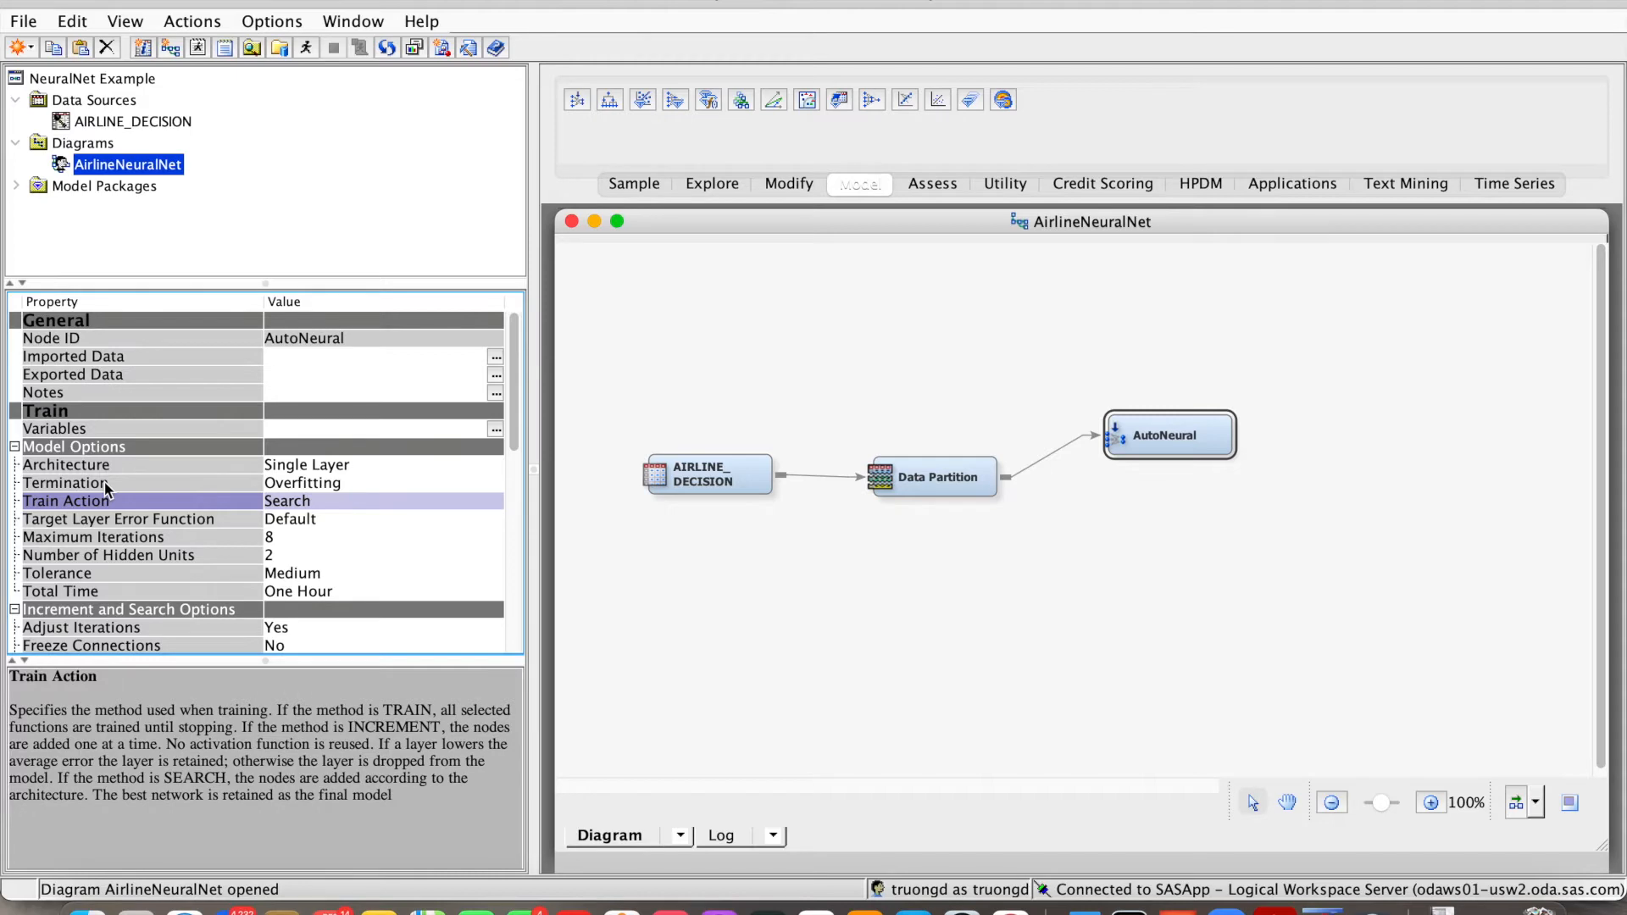
click(217, 481)
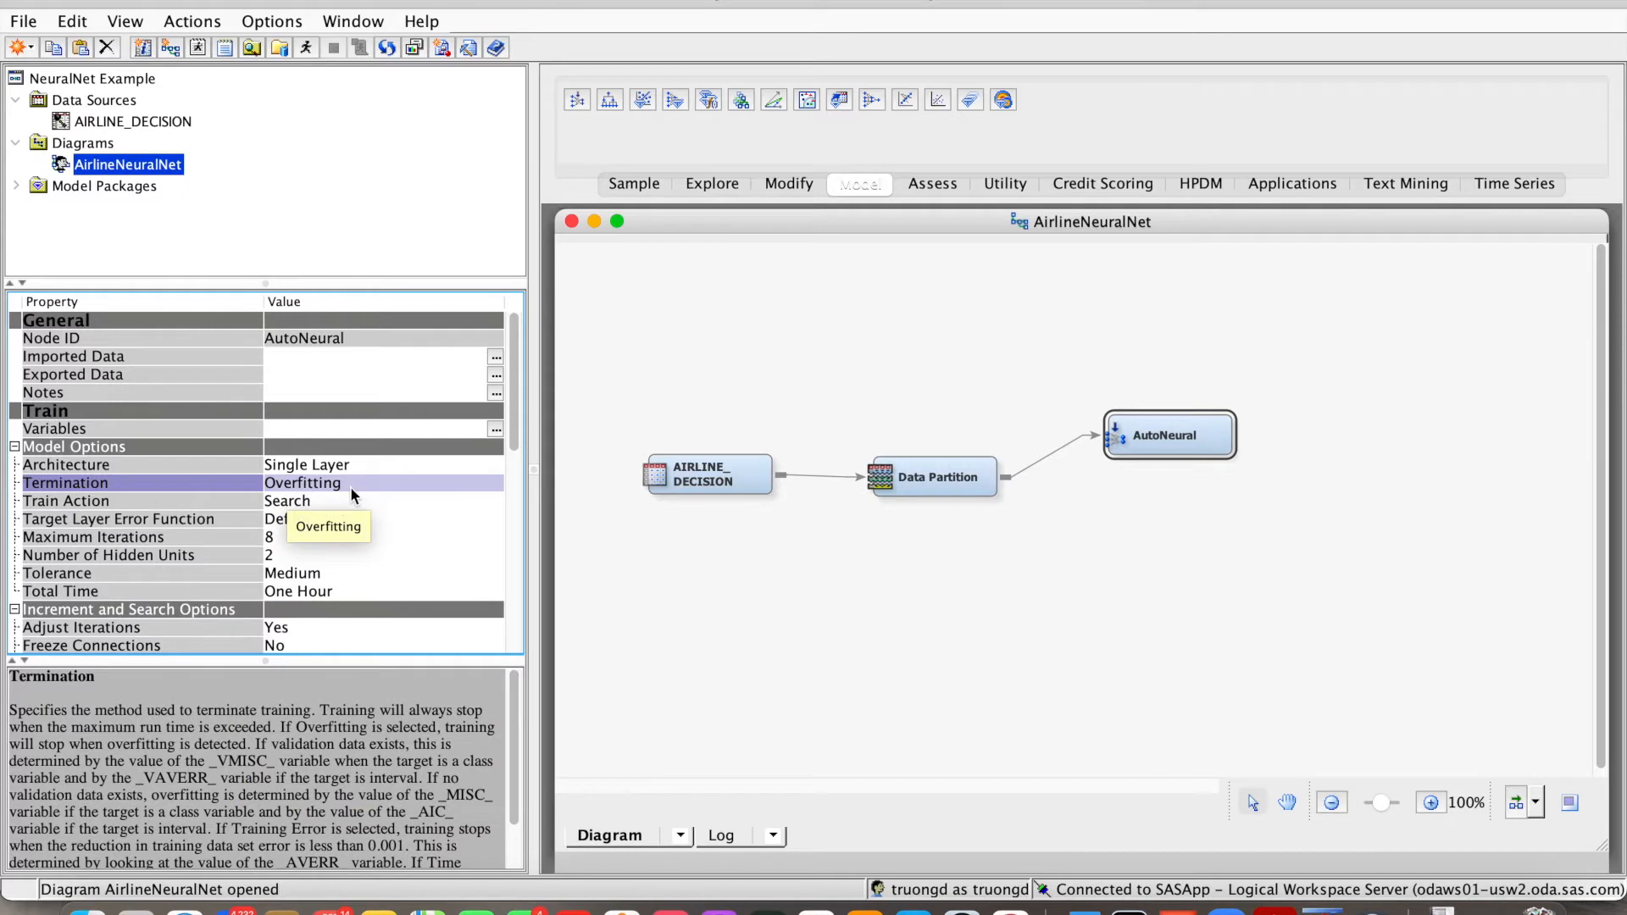
click(375, 483)
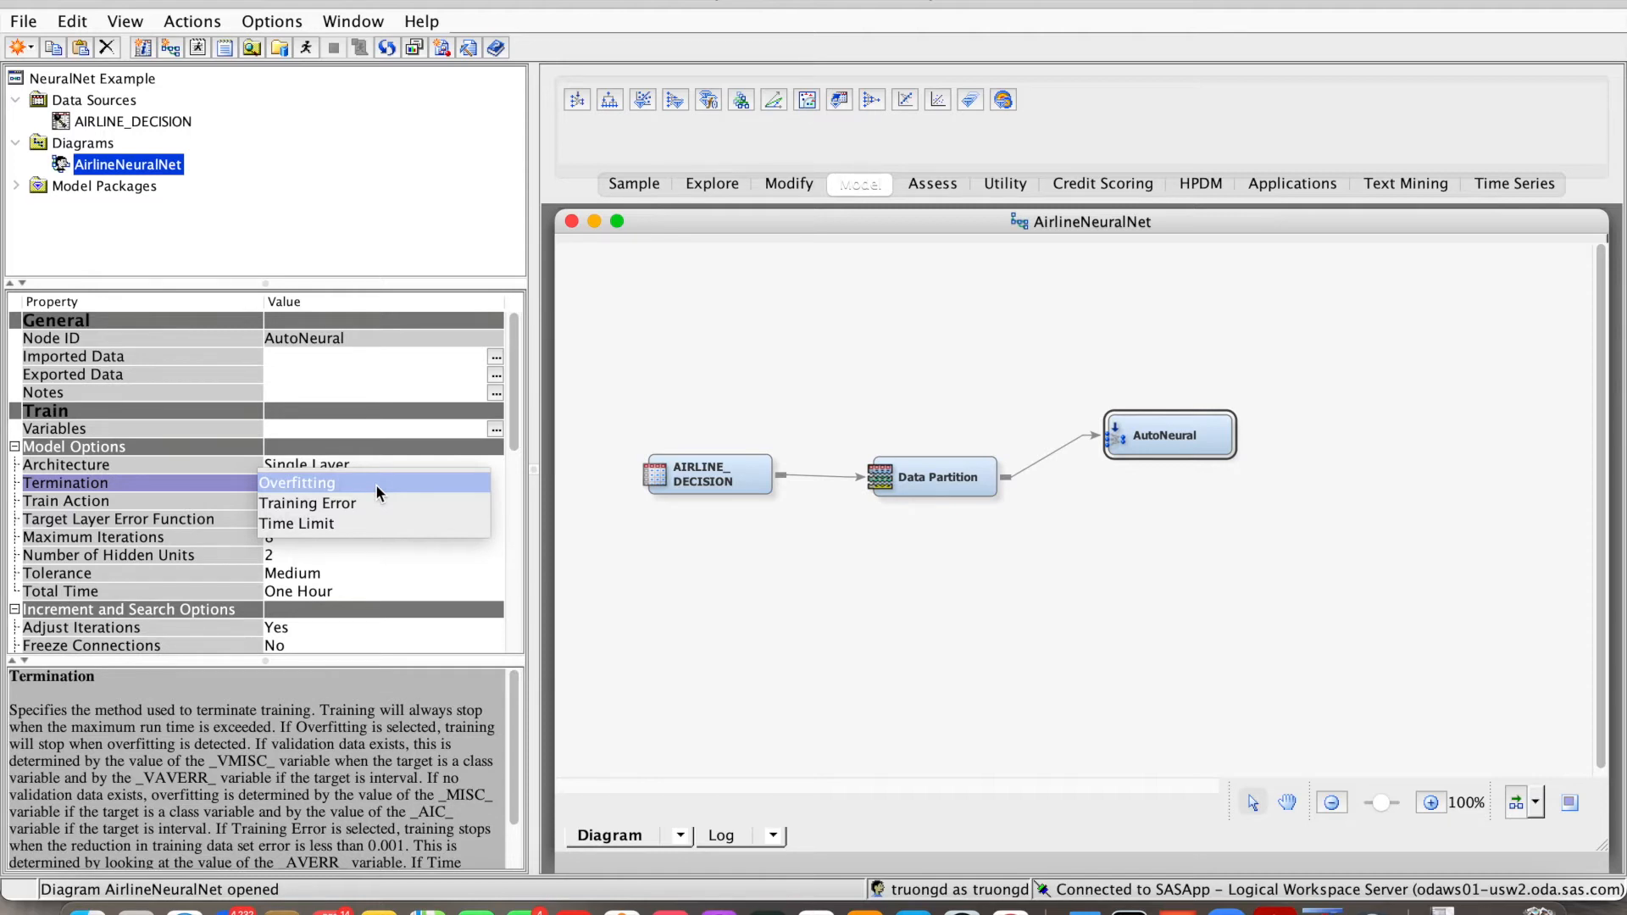
click(183, 537)
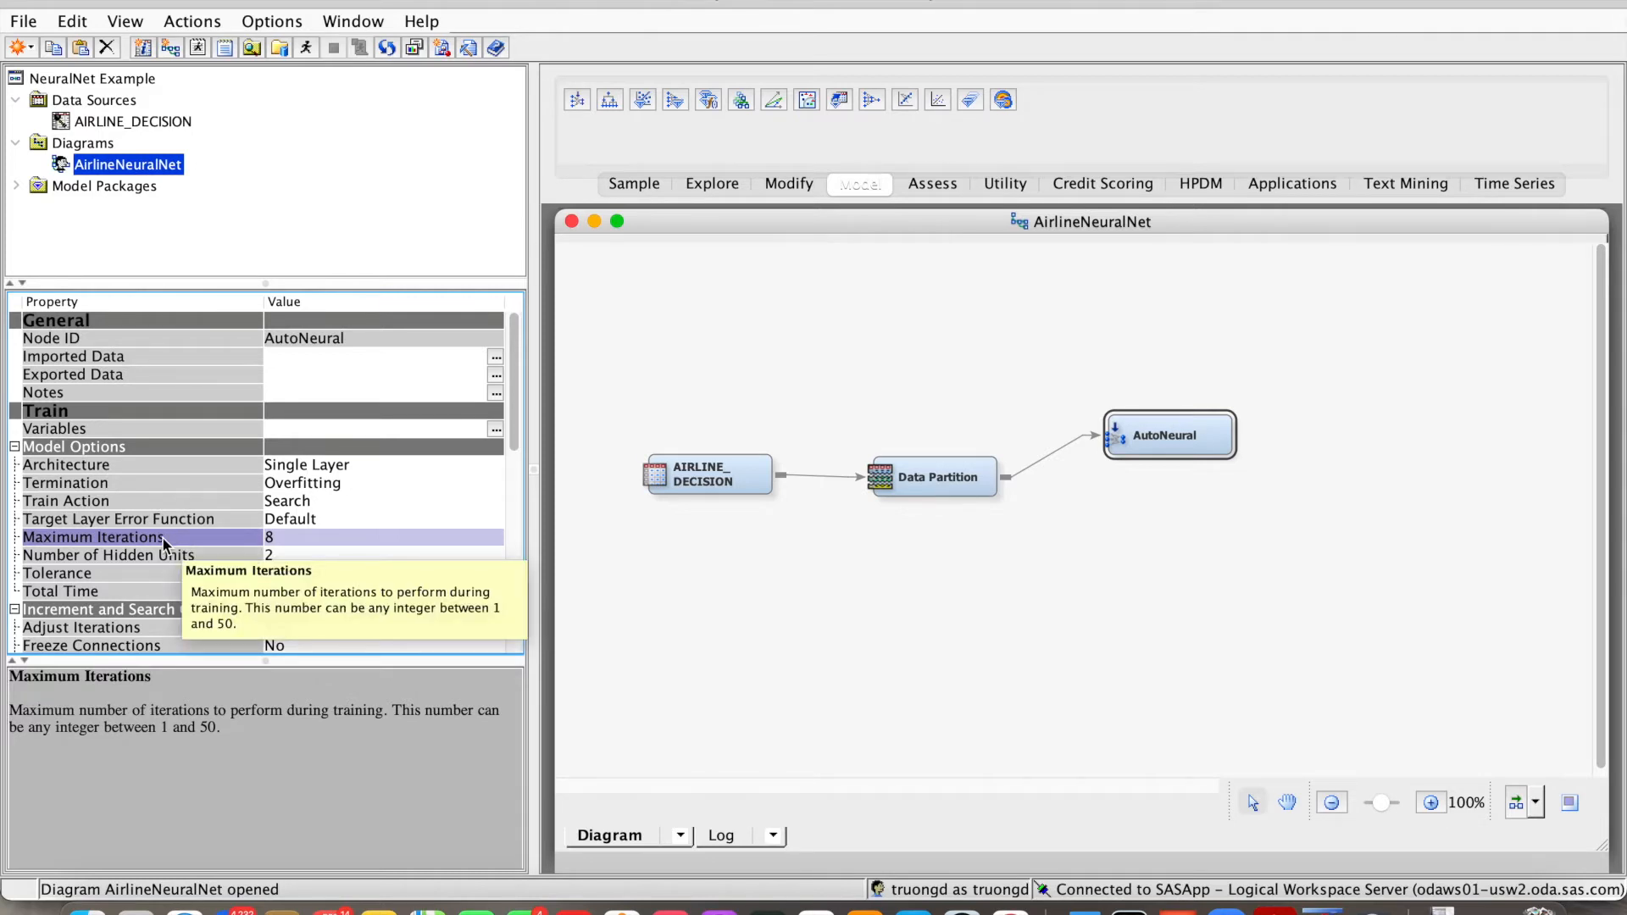
click(190, 556)
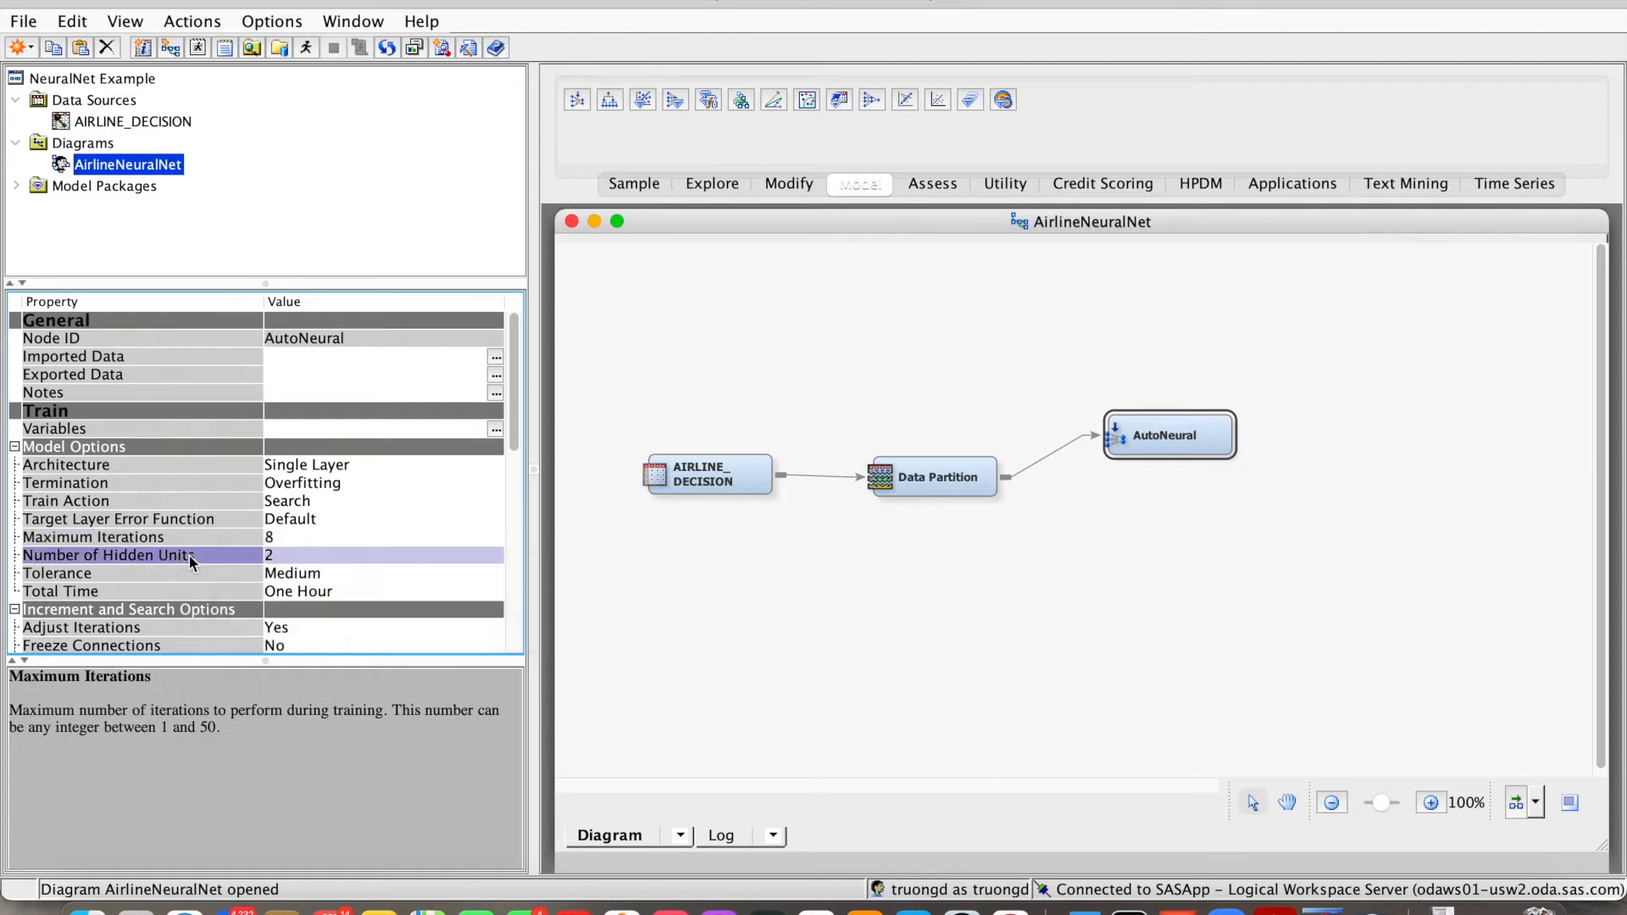
click(375, 483)
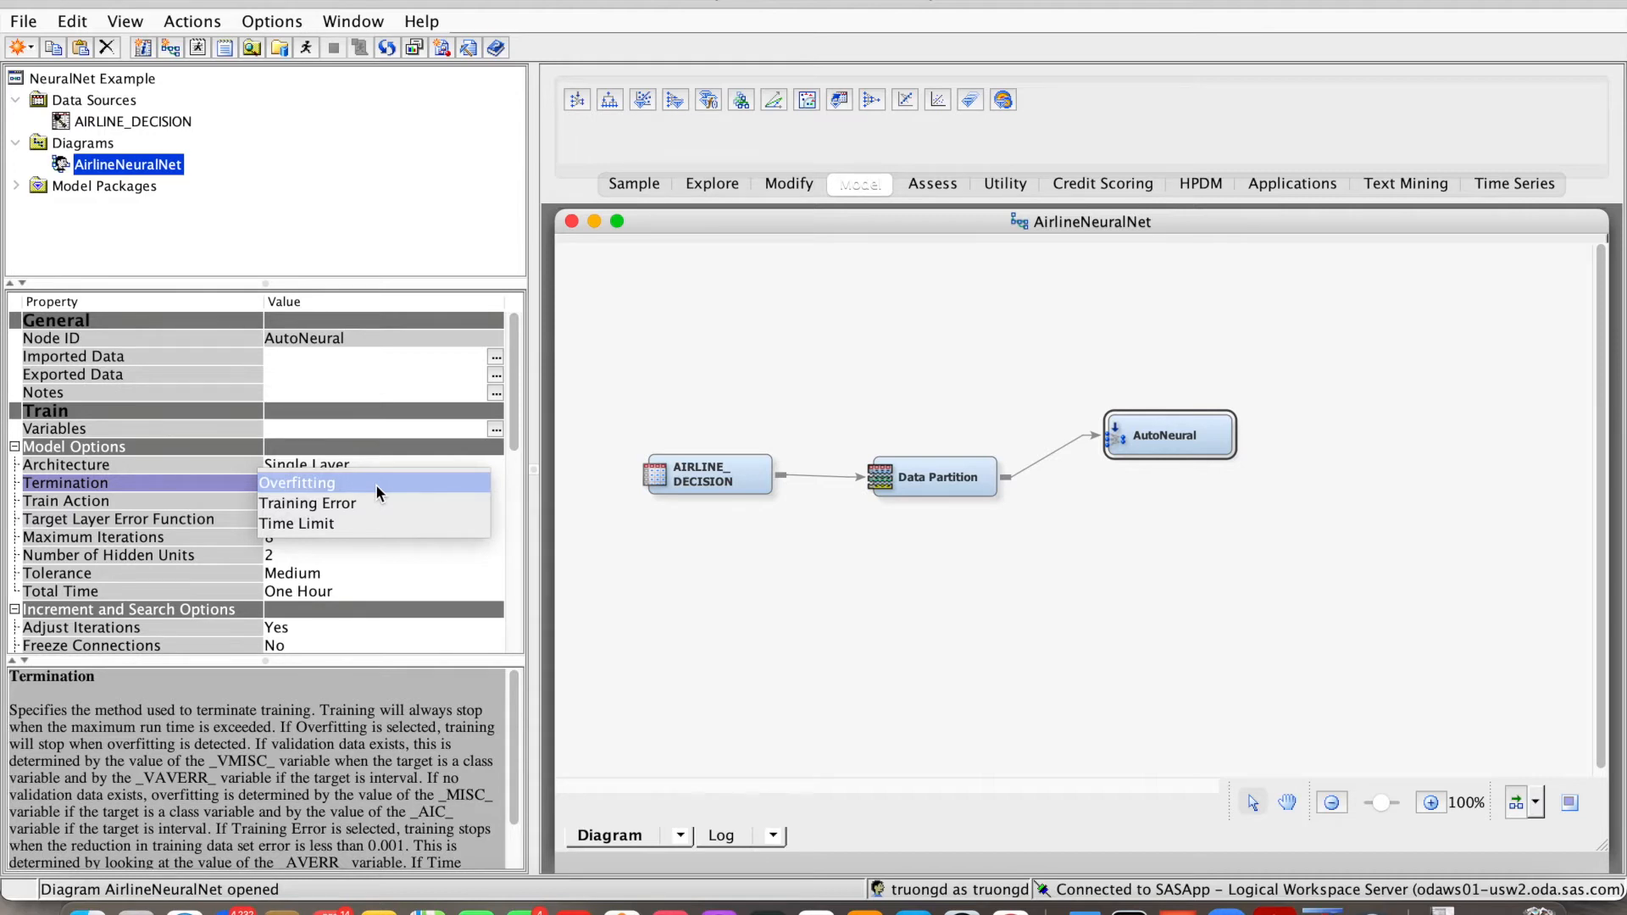
click(186, 543)
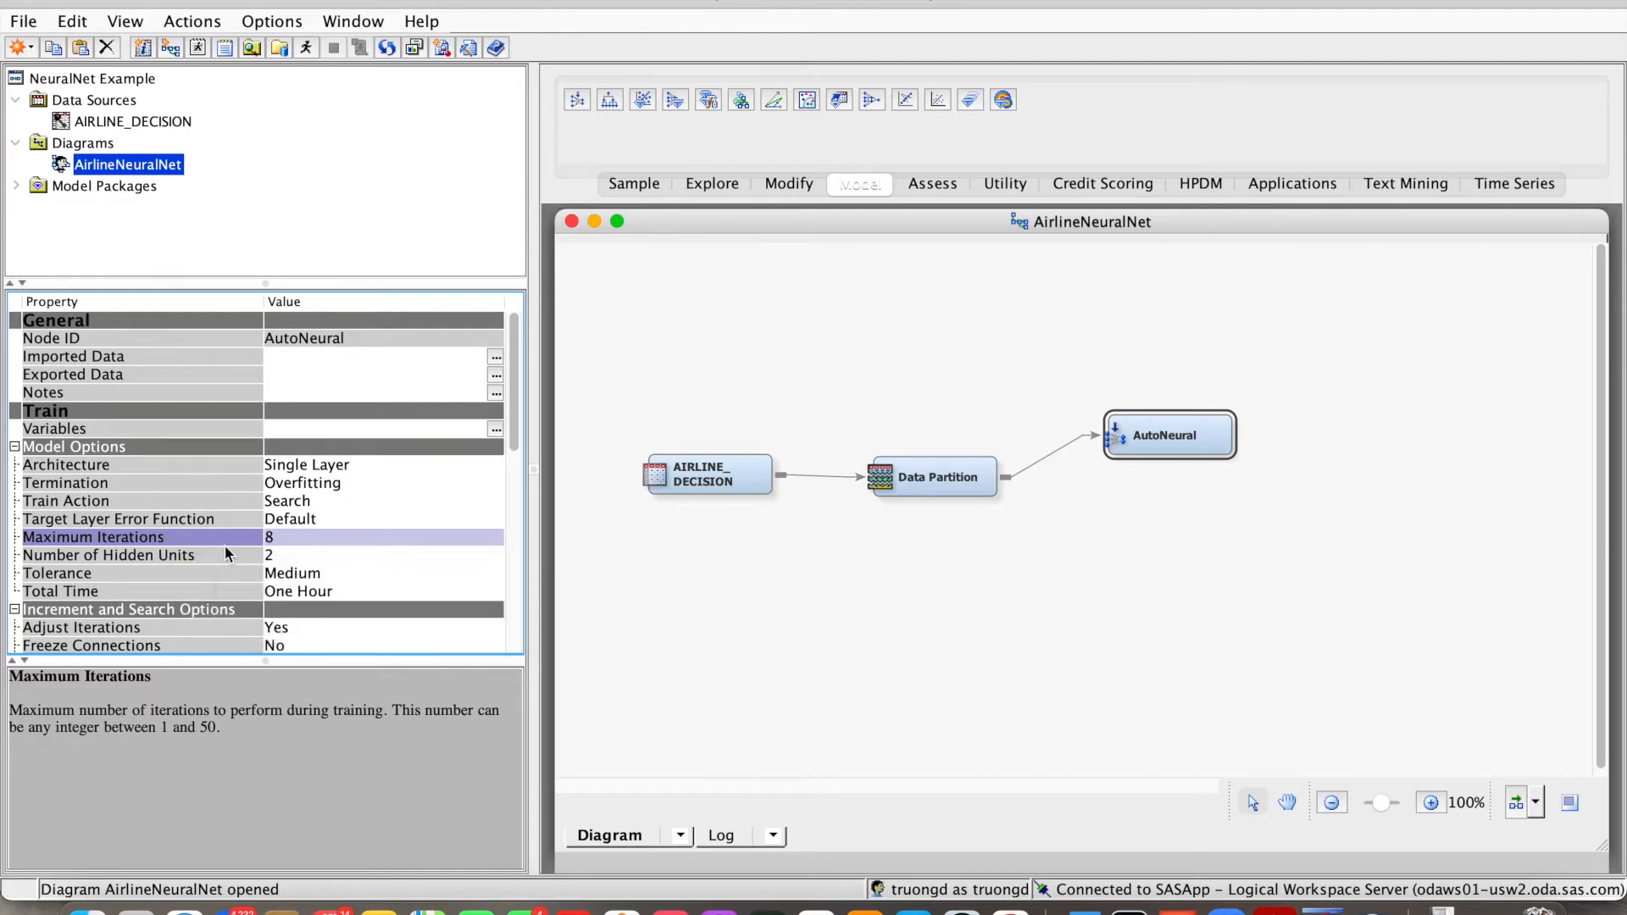
click(189, 556)
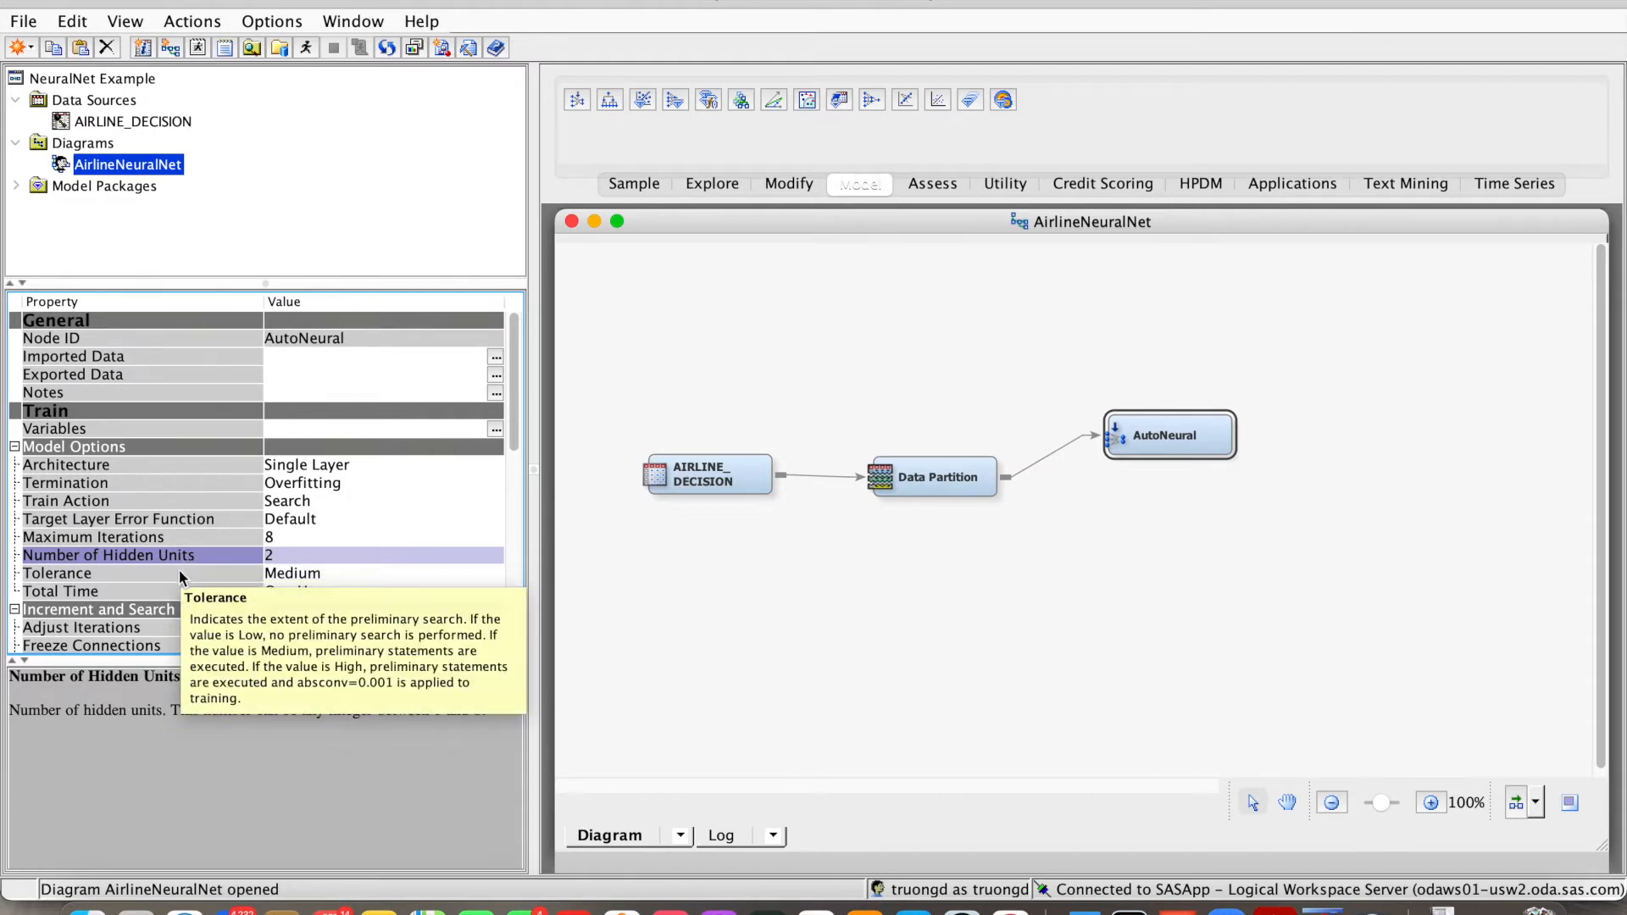
click(180, 568)
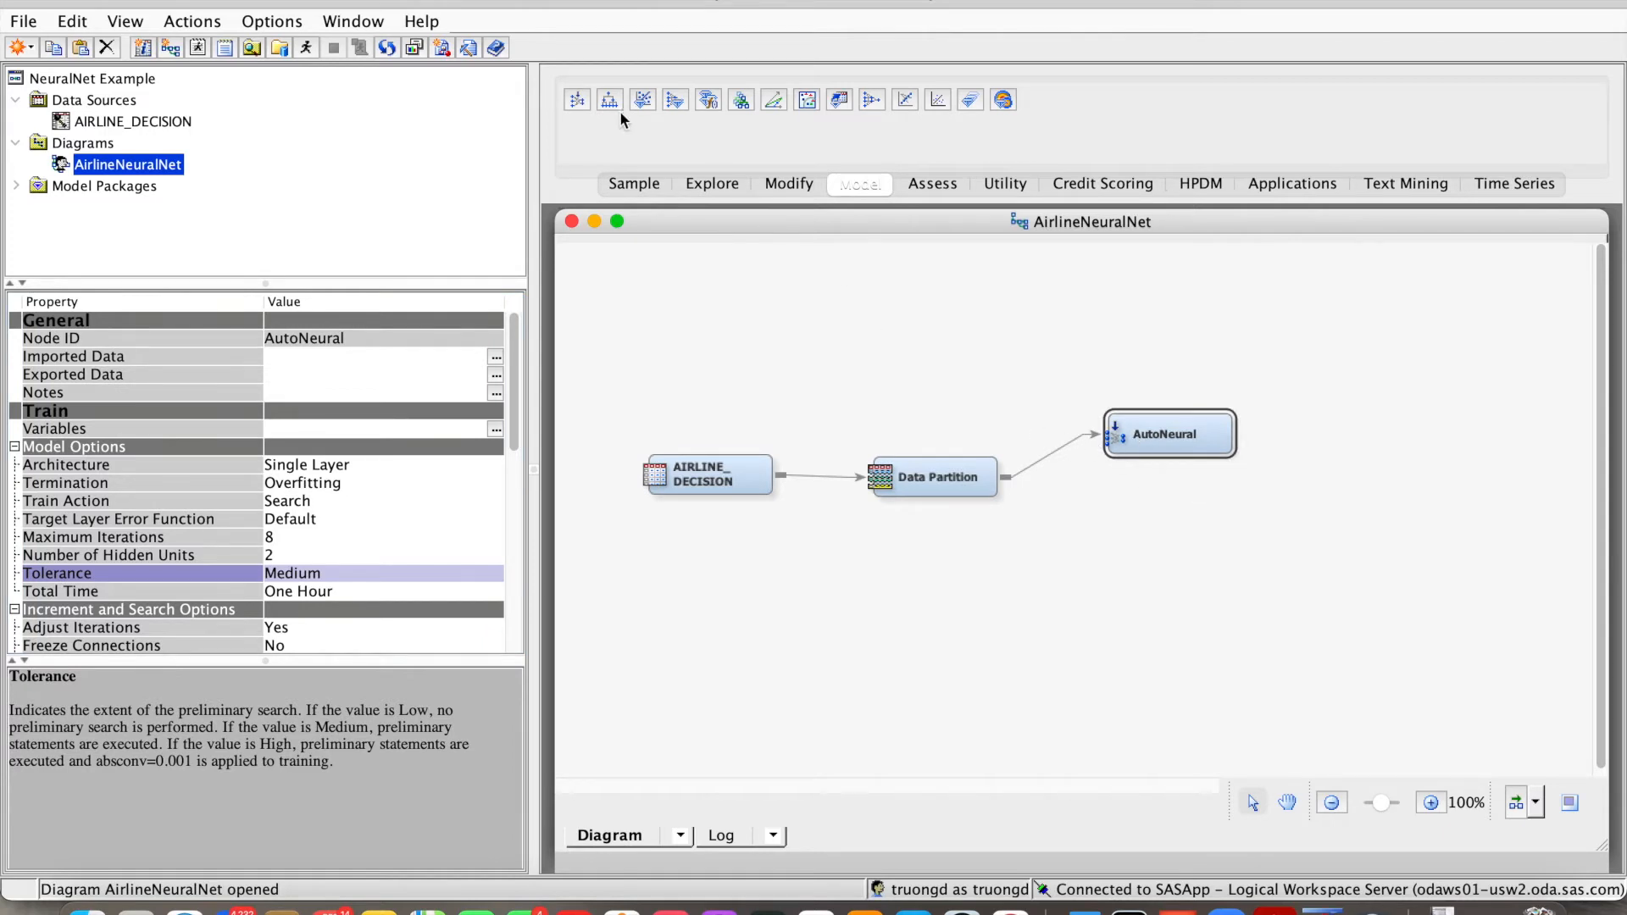
Step: Add a second AutoNeural node below the first one and connect Data Partition to it
drag(577, 102, 1106, 521)
drag(1144, 525, 1146, 526)
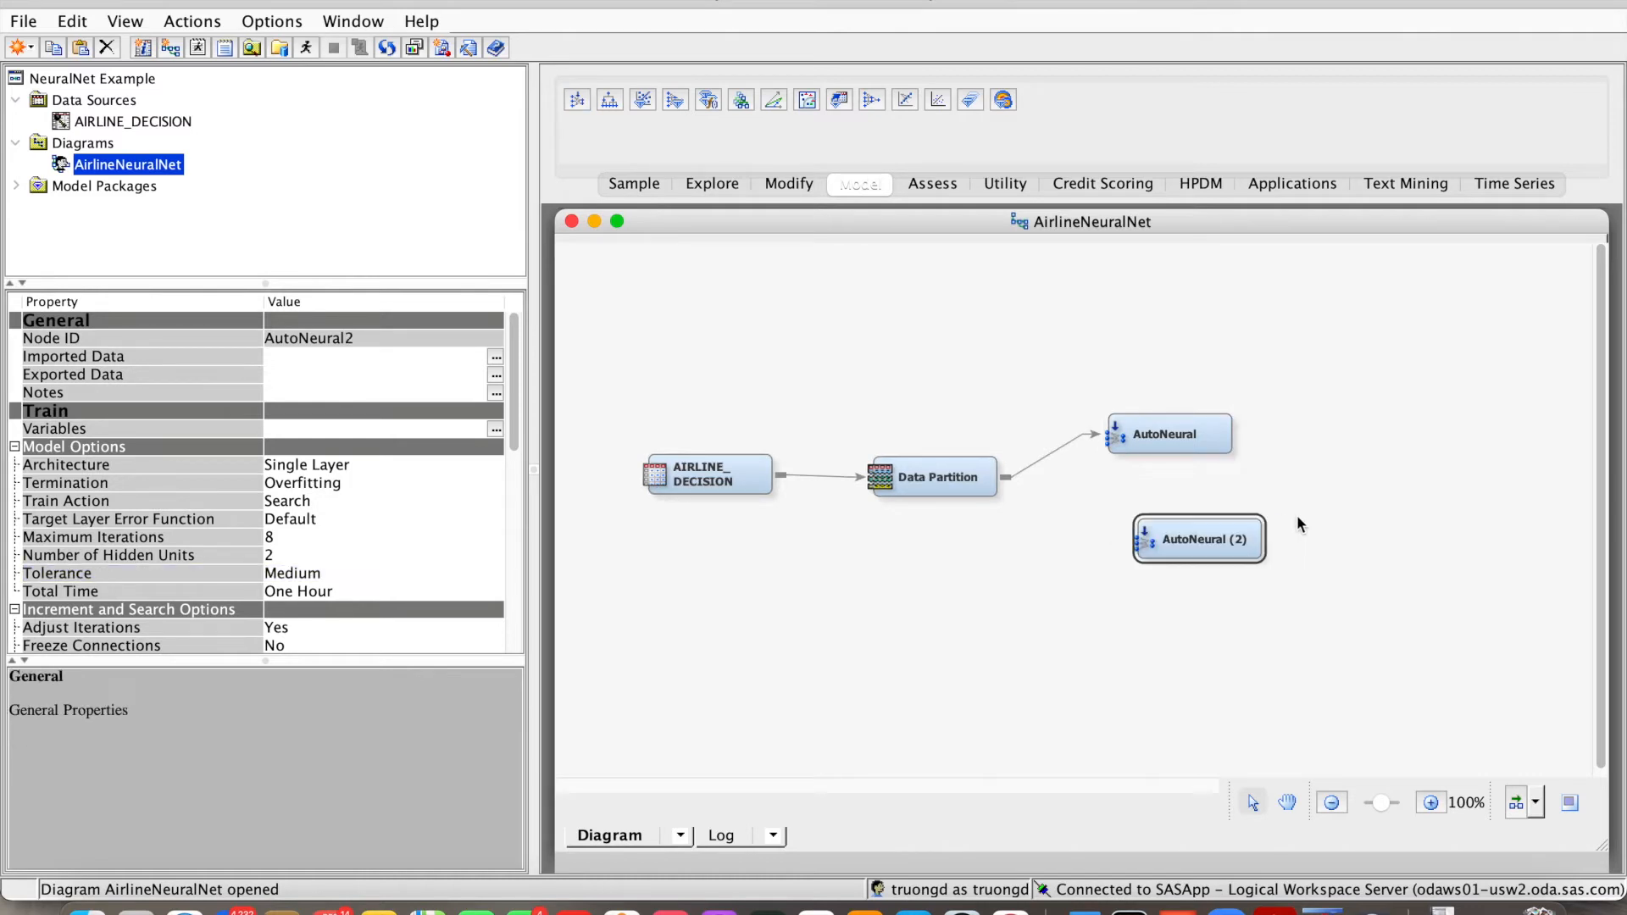
drag(1222, 532, 1198, 517)
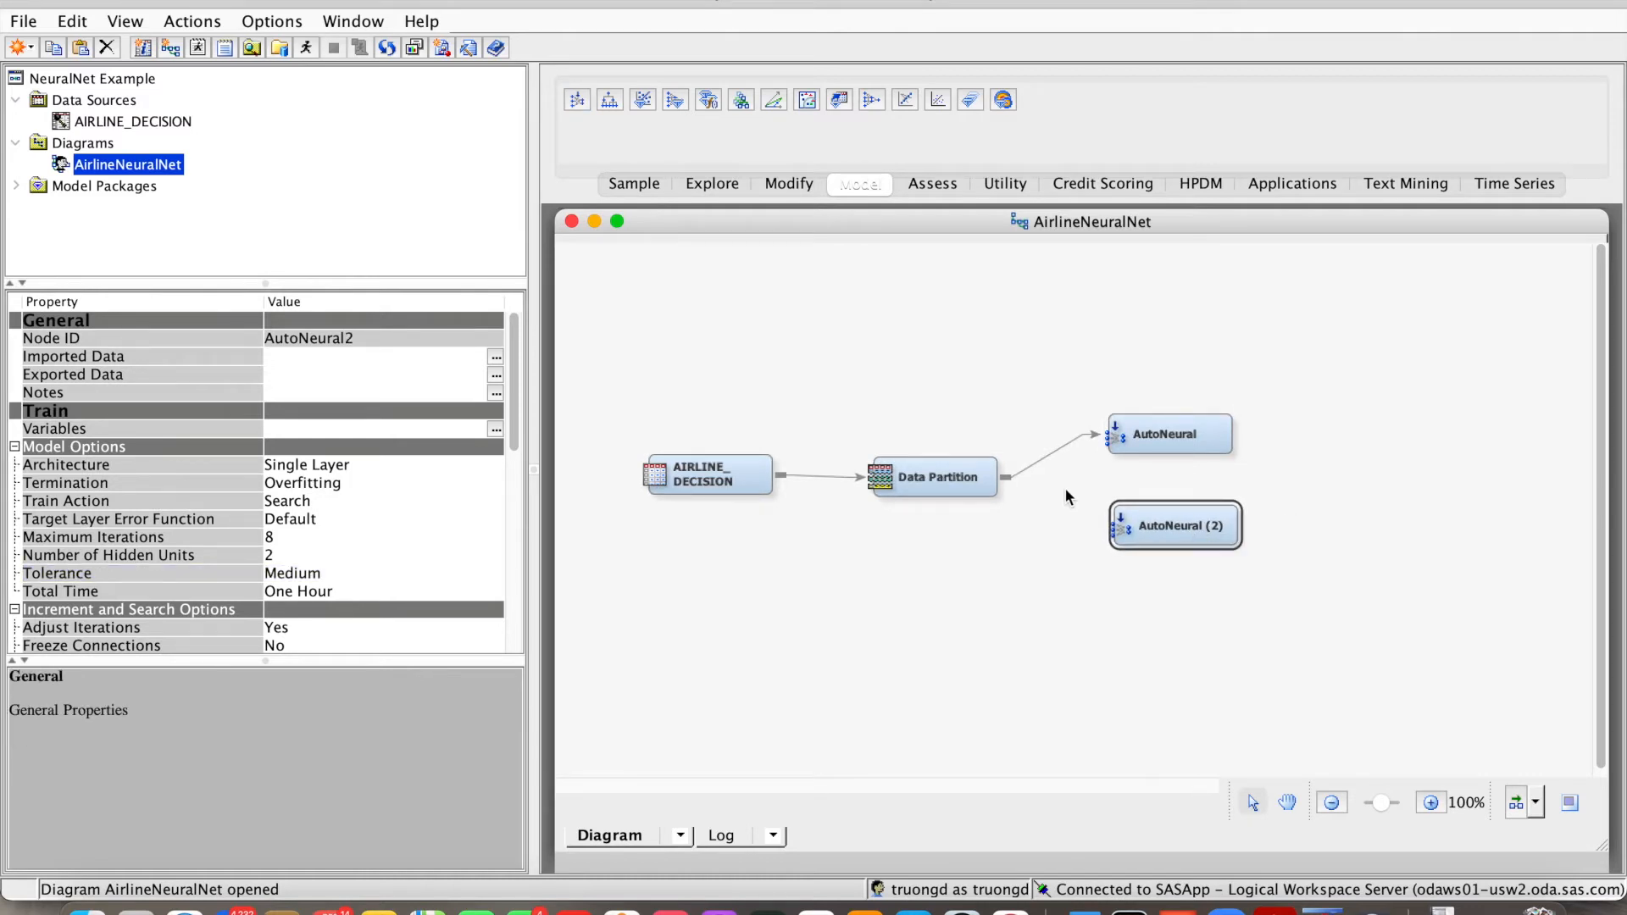
drag(1010, 480, 1123, 525)
Step: Set the second AutoNeural node's architecture to Block Layers, termination to Time Limit and maximum iterations to 20
click(427, 465)
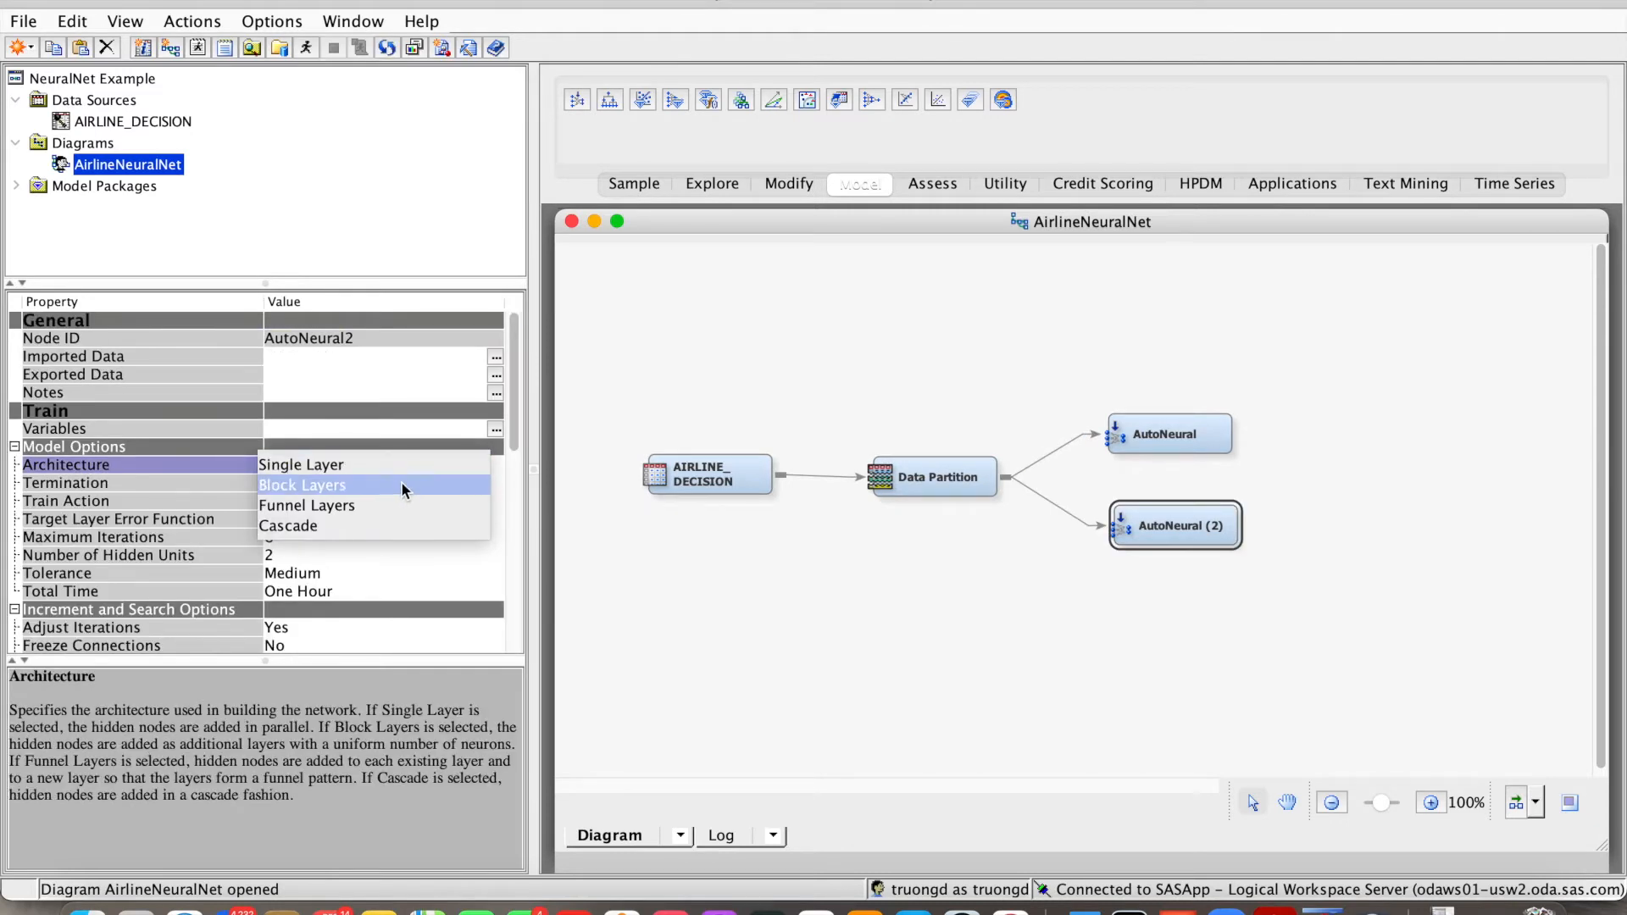
click(402, 486)
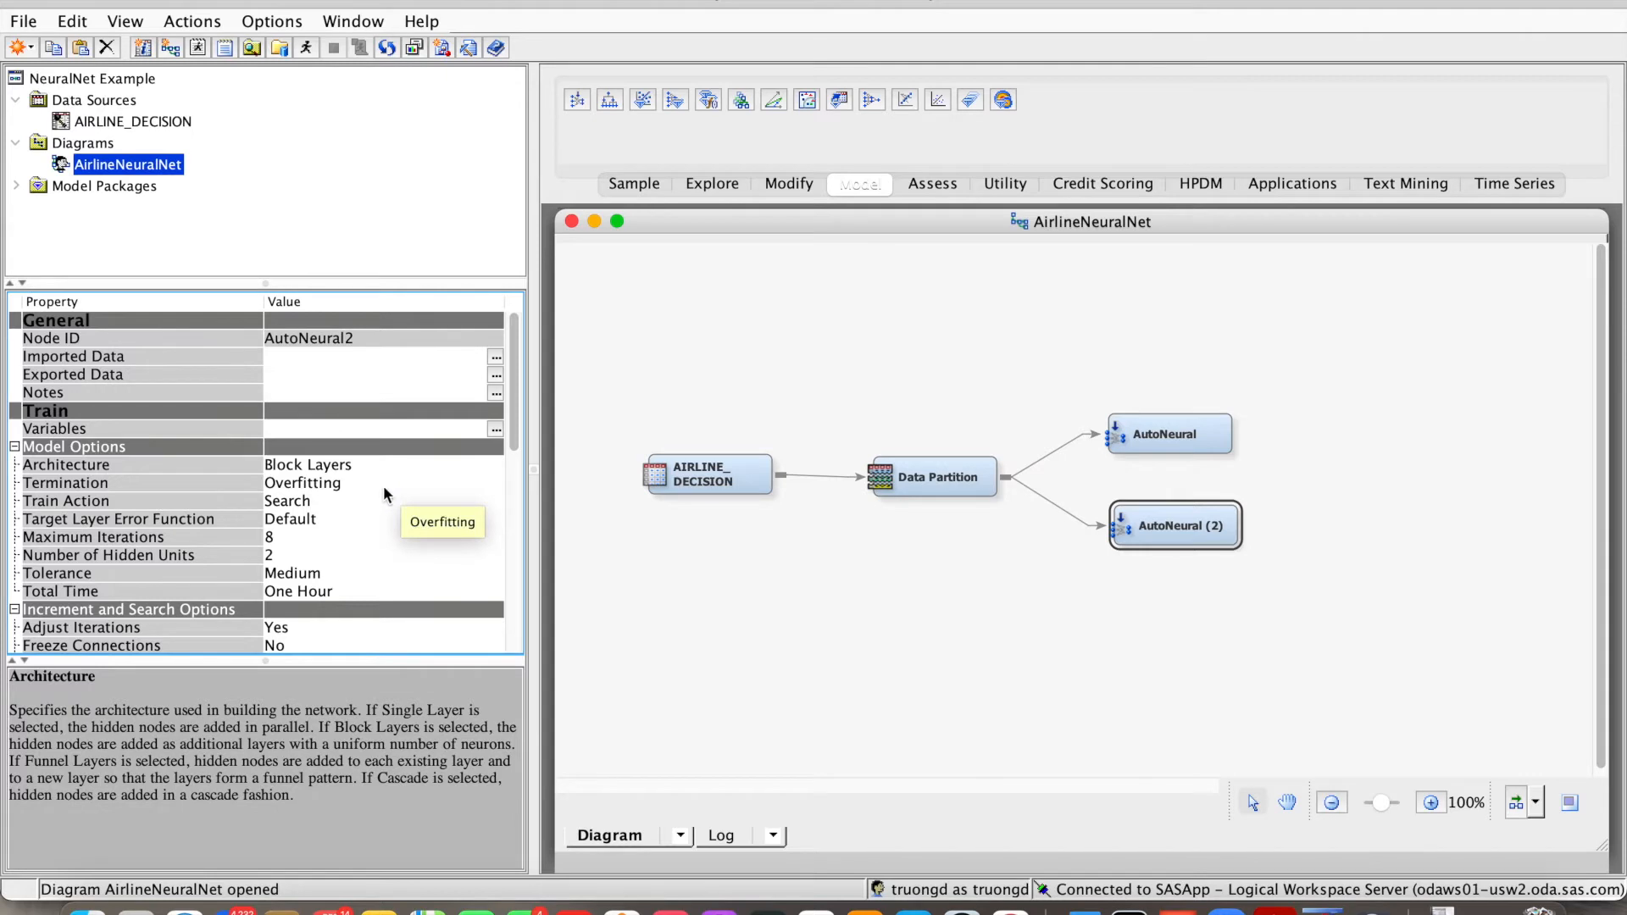
click(383, 484)
click(358, 524)
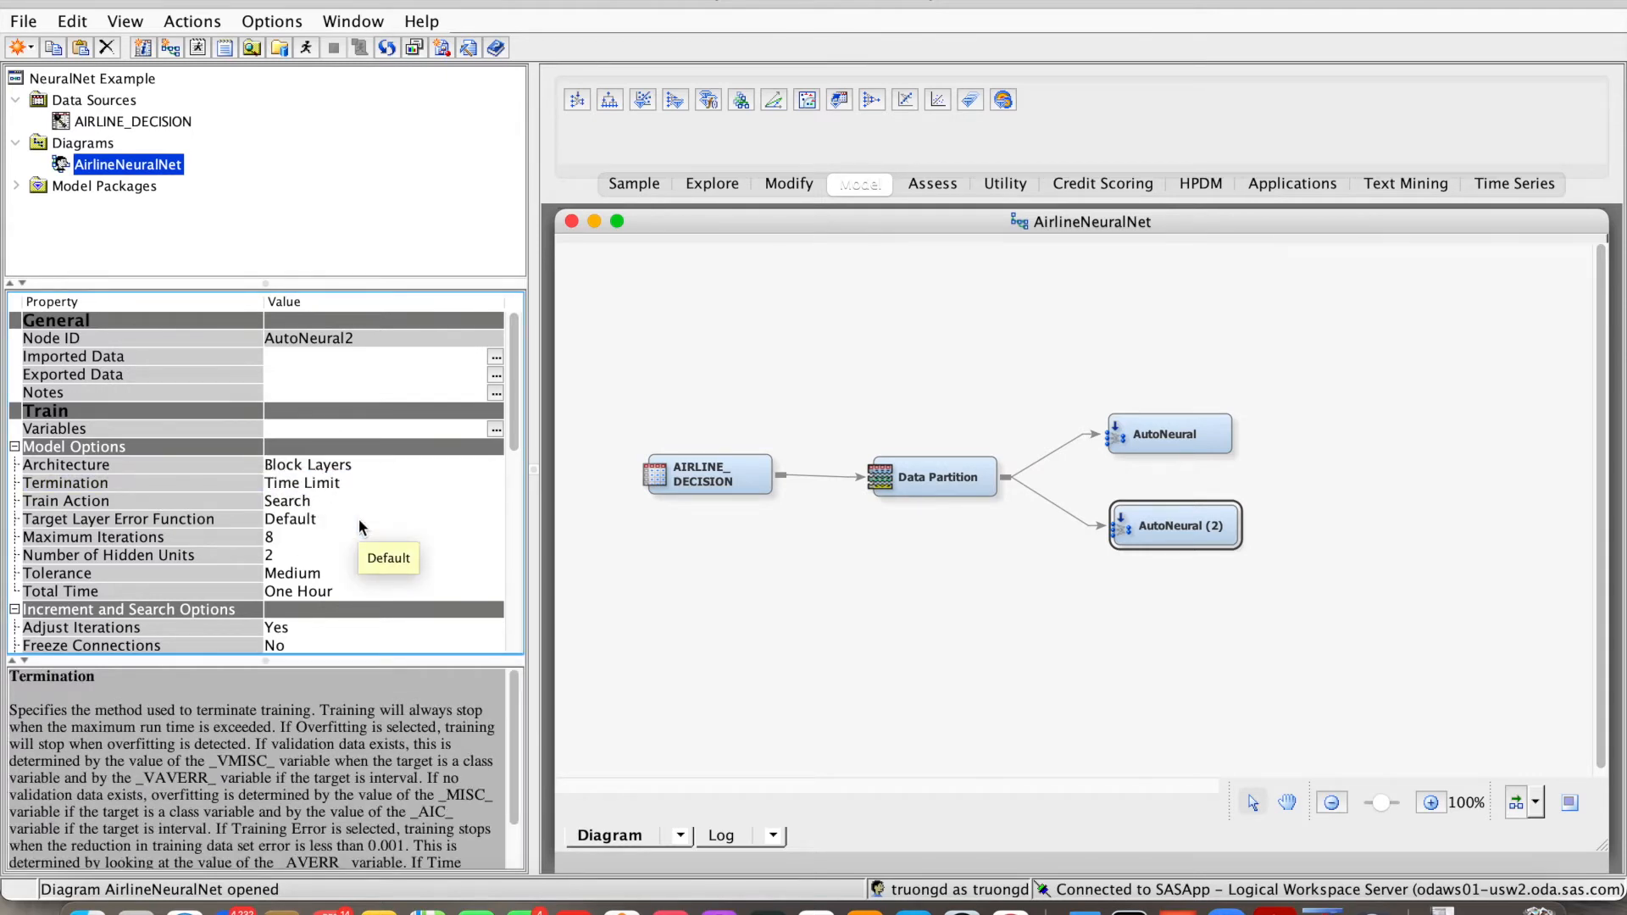
click(331, 535)
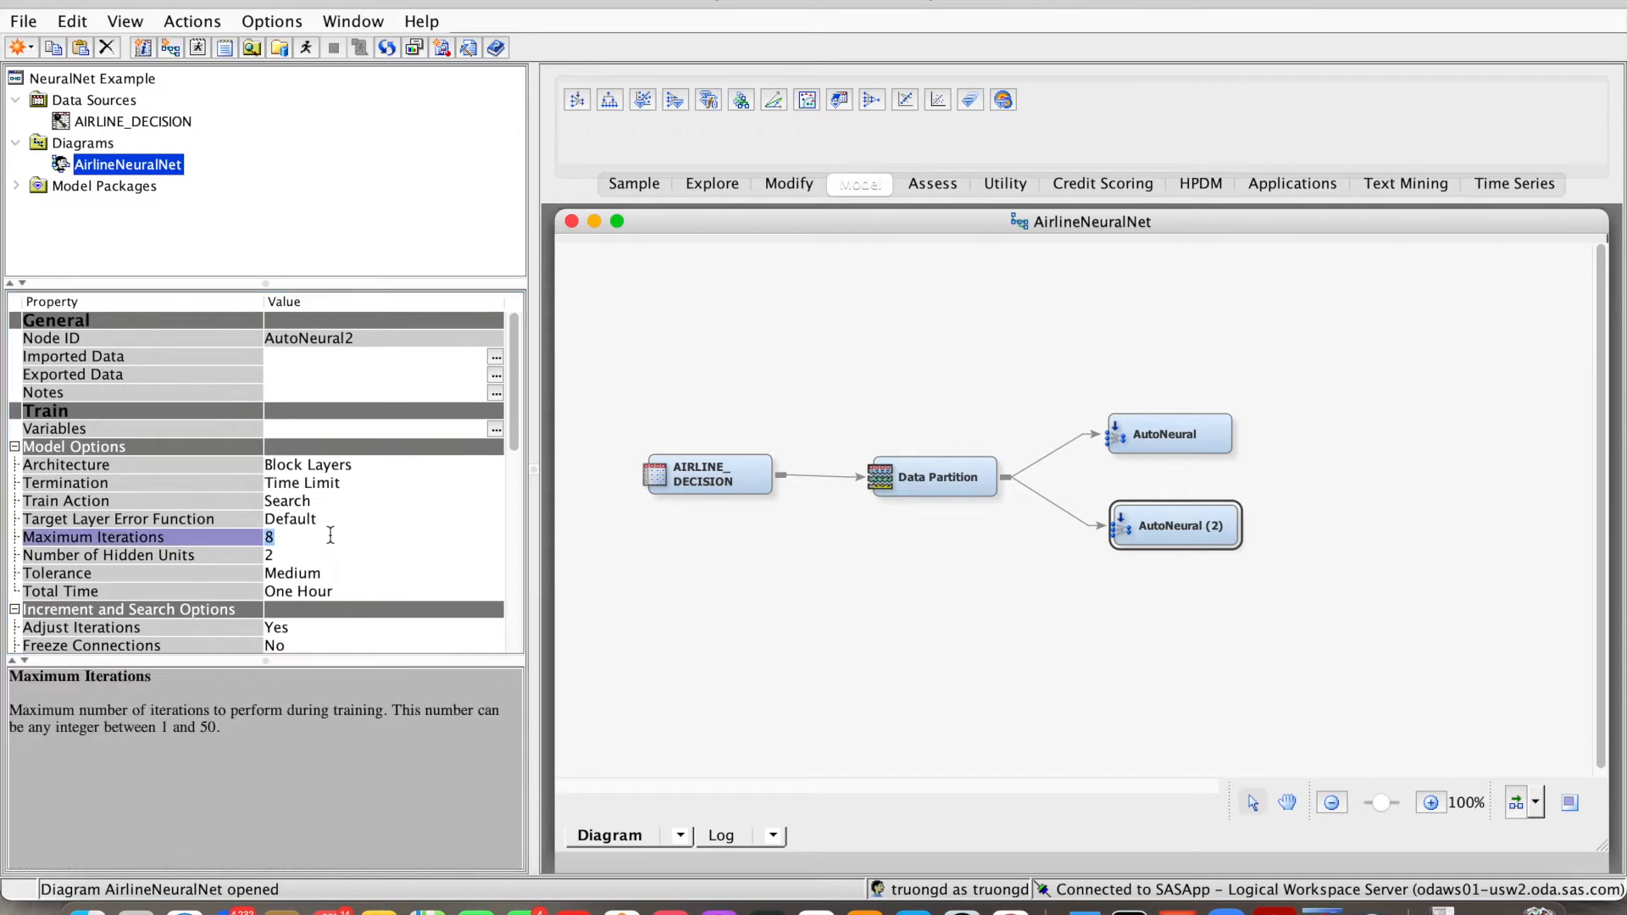
text(20)
click(1283, 490)
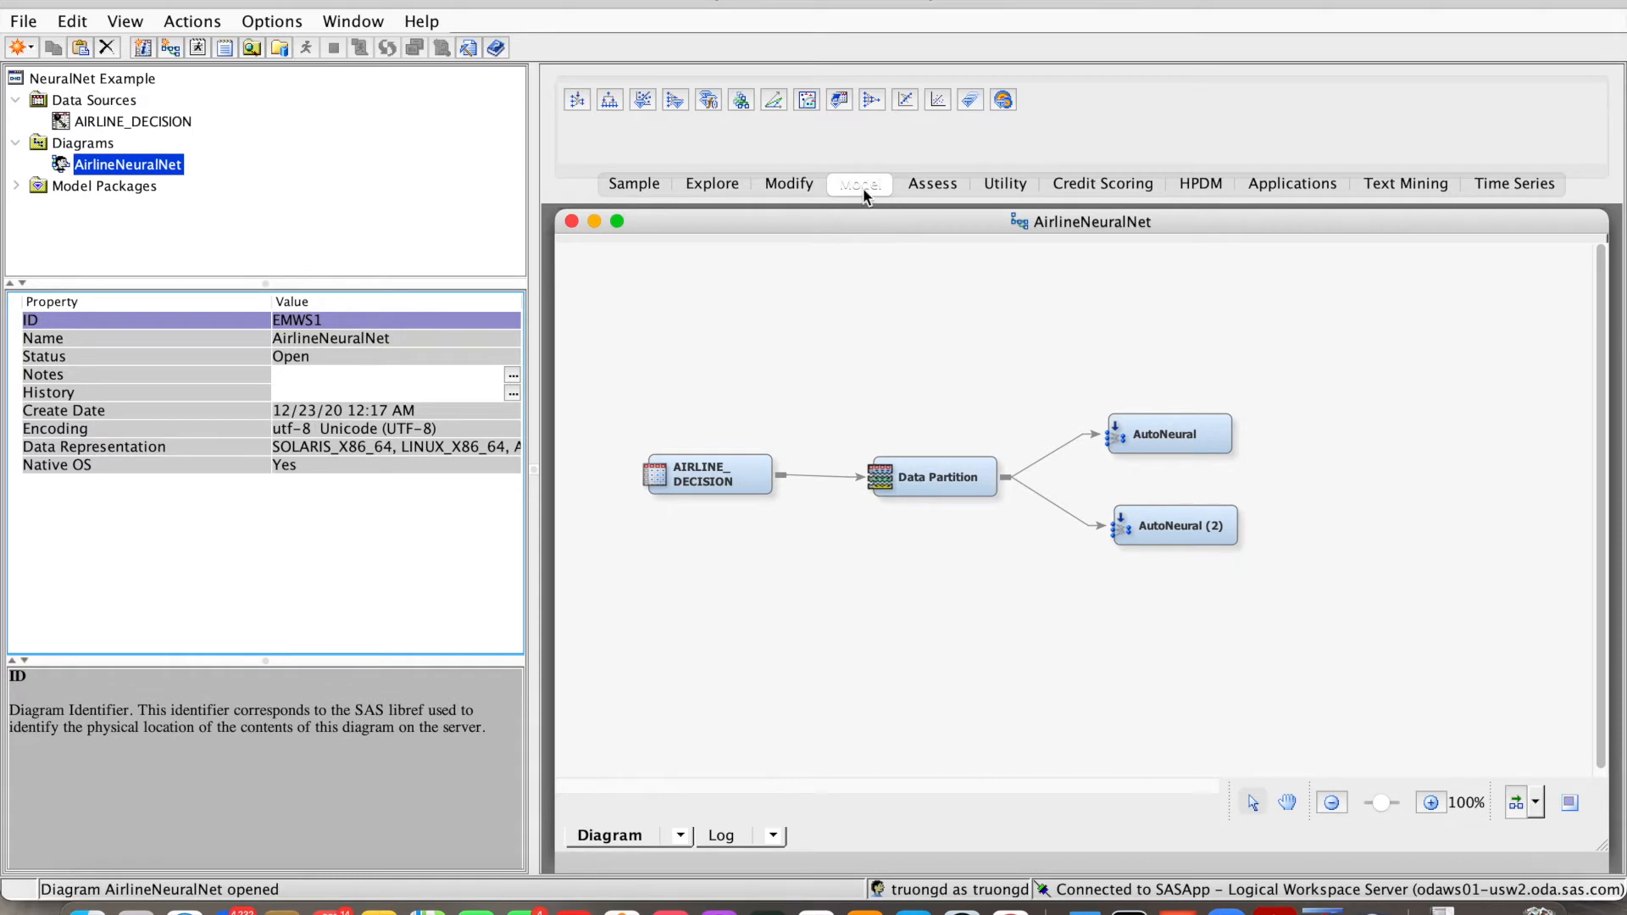
Step: Add a third AutoNeural node below the others, fed by Data Partition, and set its architecture to Cascade
drag(609, 99, 1174, 617)
drag(1003, 475, 1131, 615)
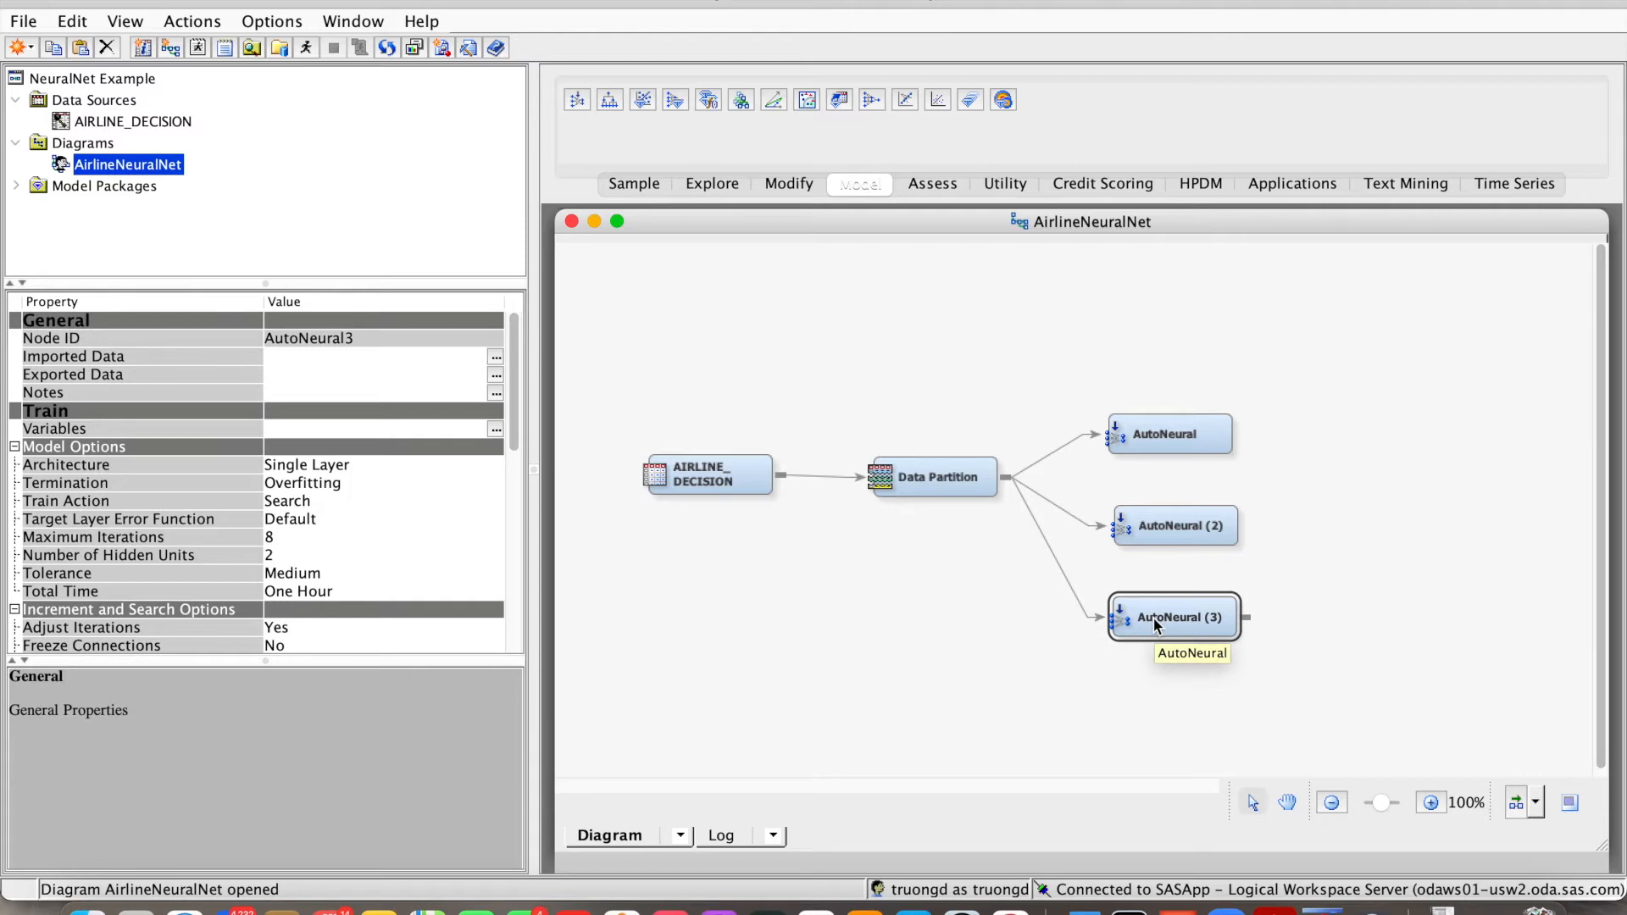
click(384, 458)
click(344, 524)
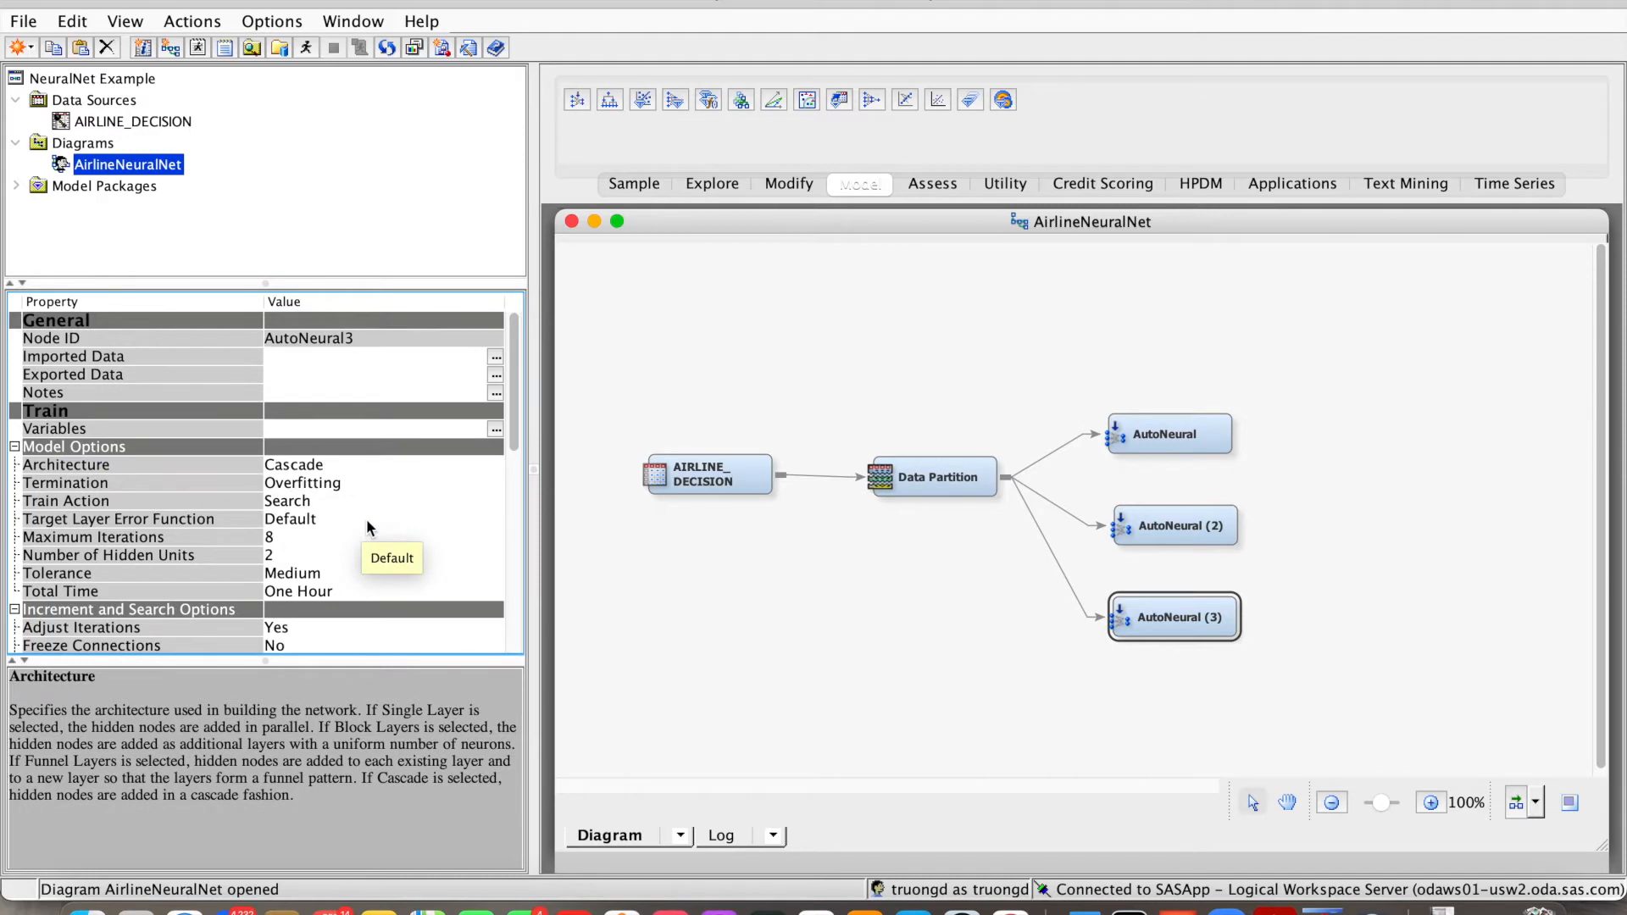
scroll(366, 521, down, 1)
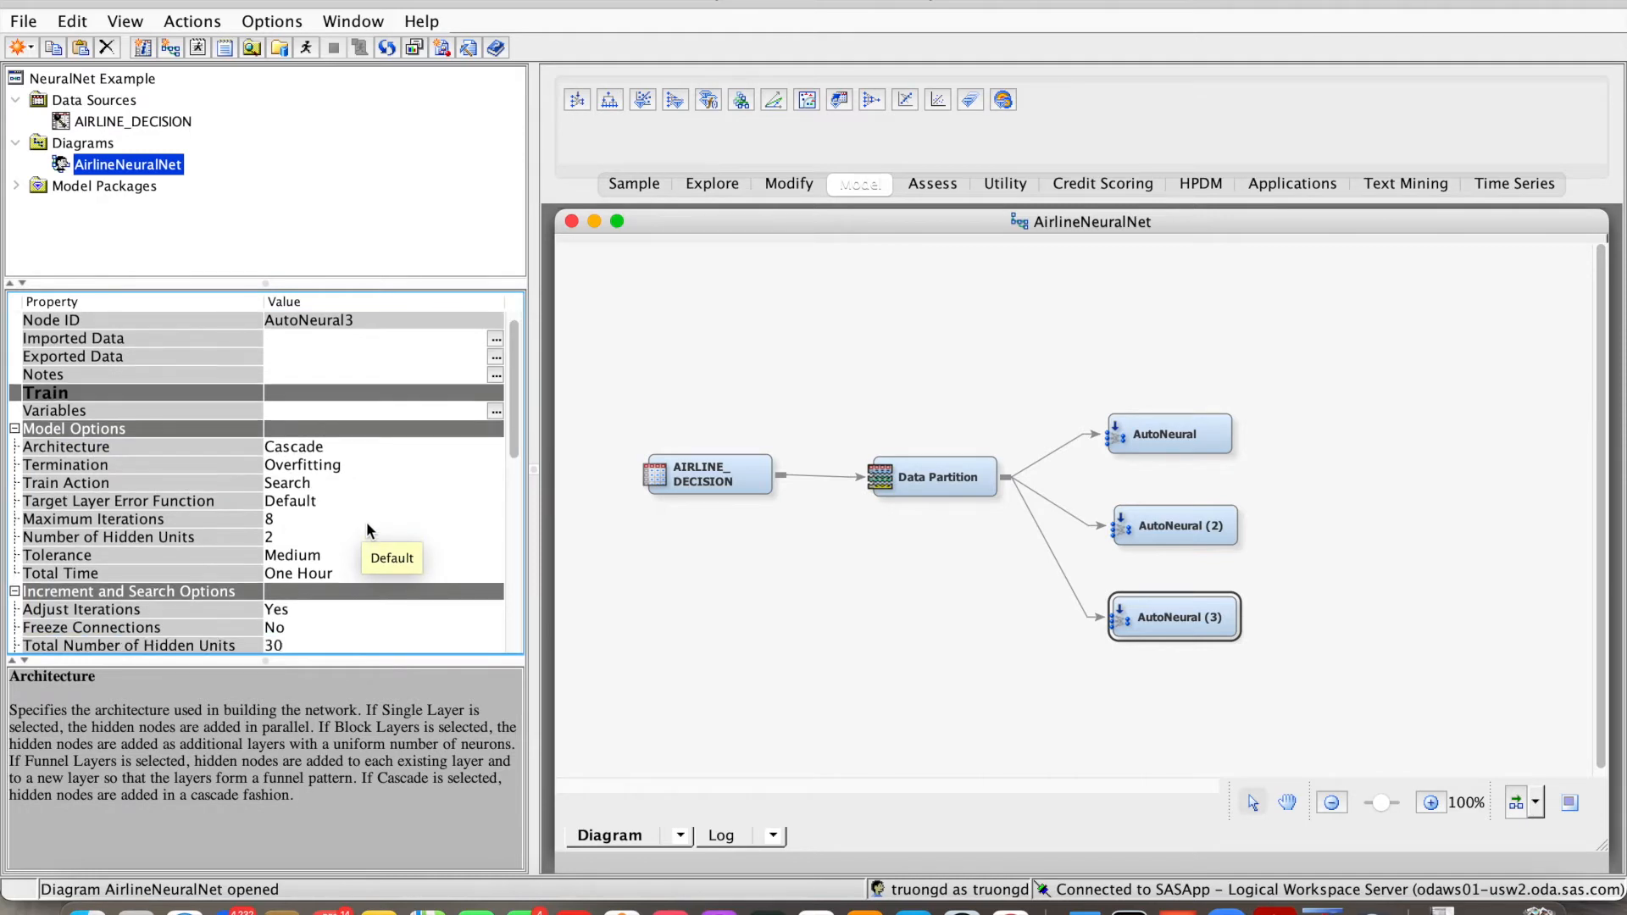
Step: Set the third AutoNeural node's Freeze Connections option to Yes
click(332, 625)
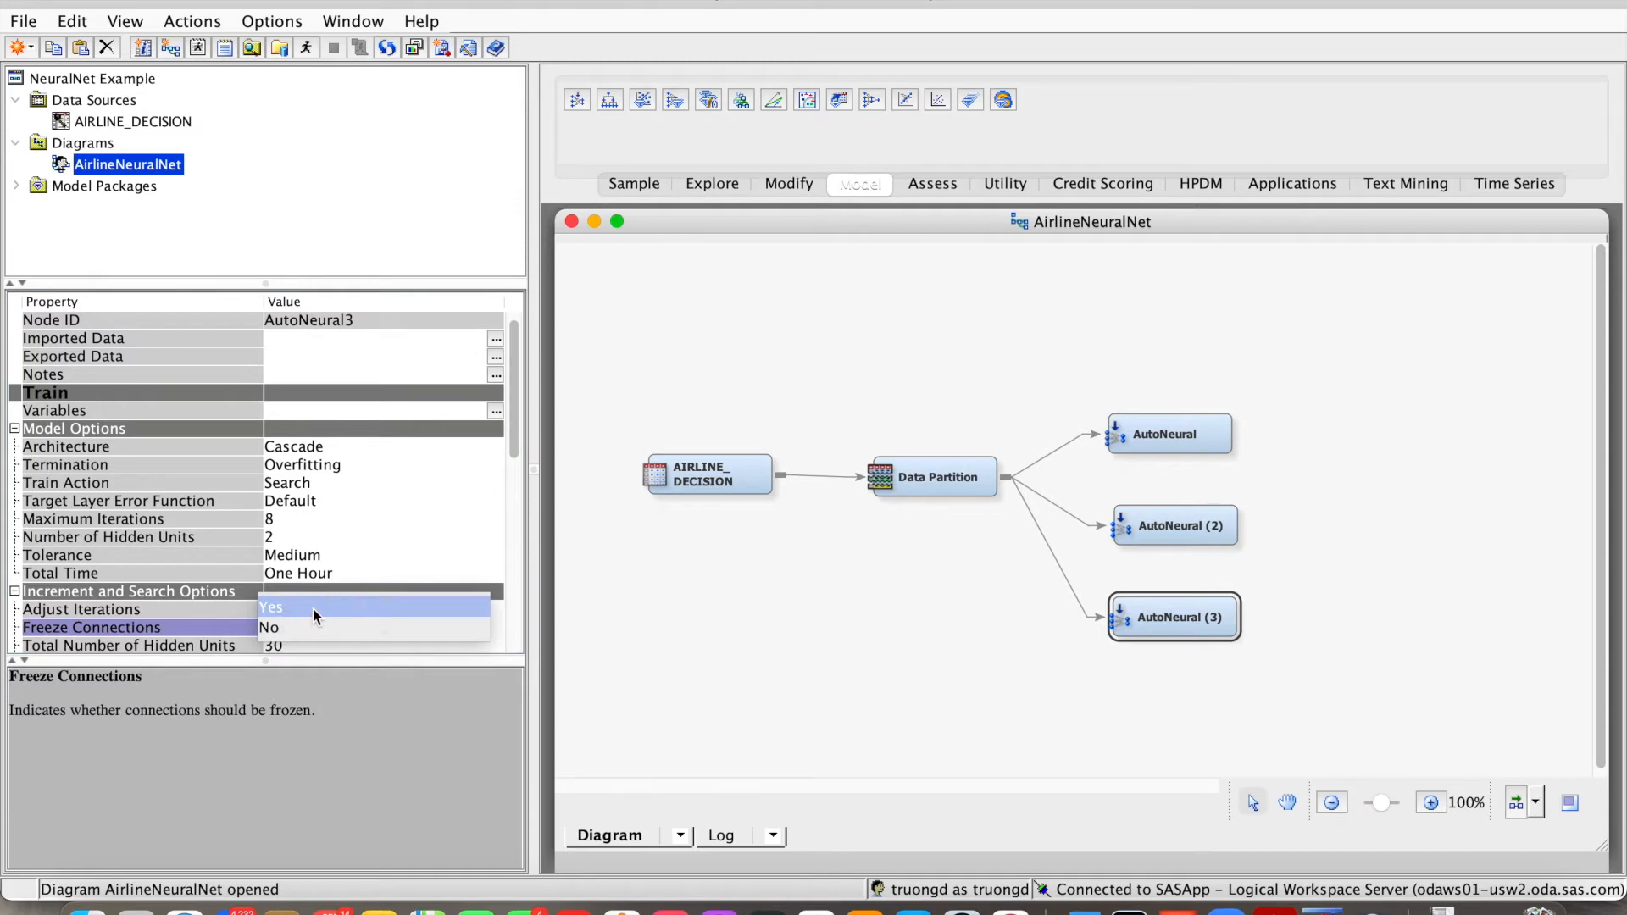
click(313, 608)
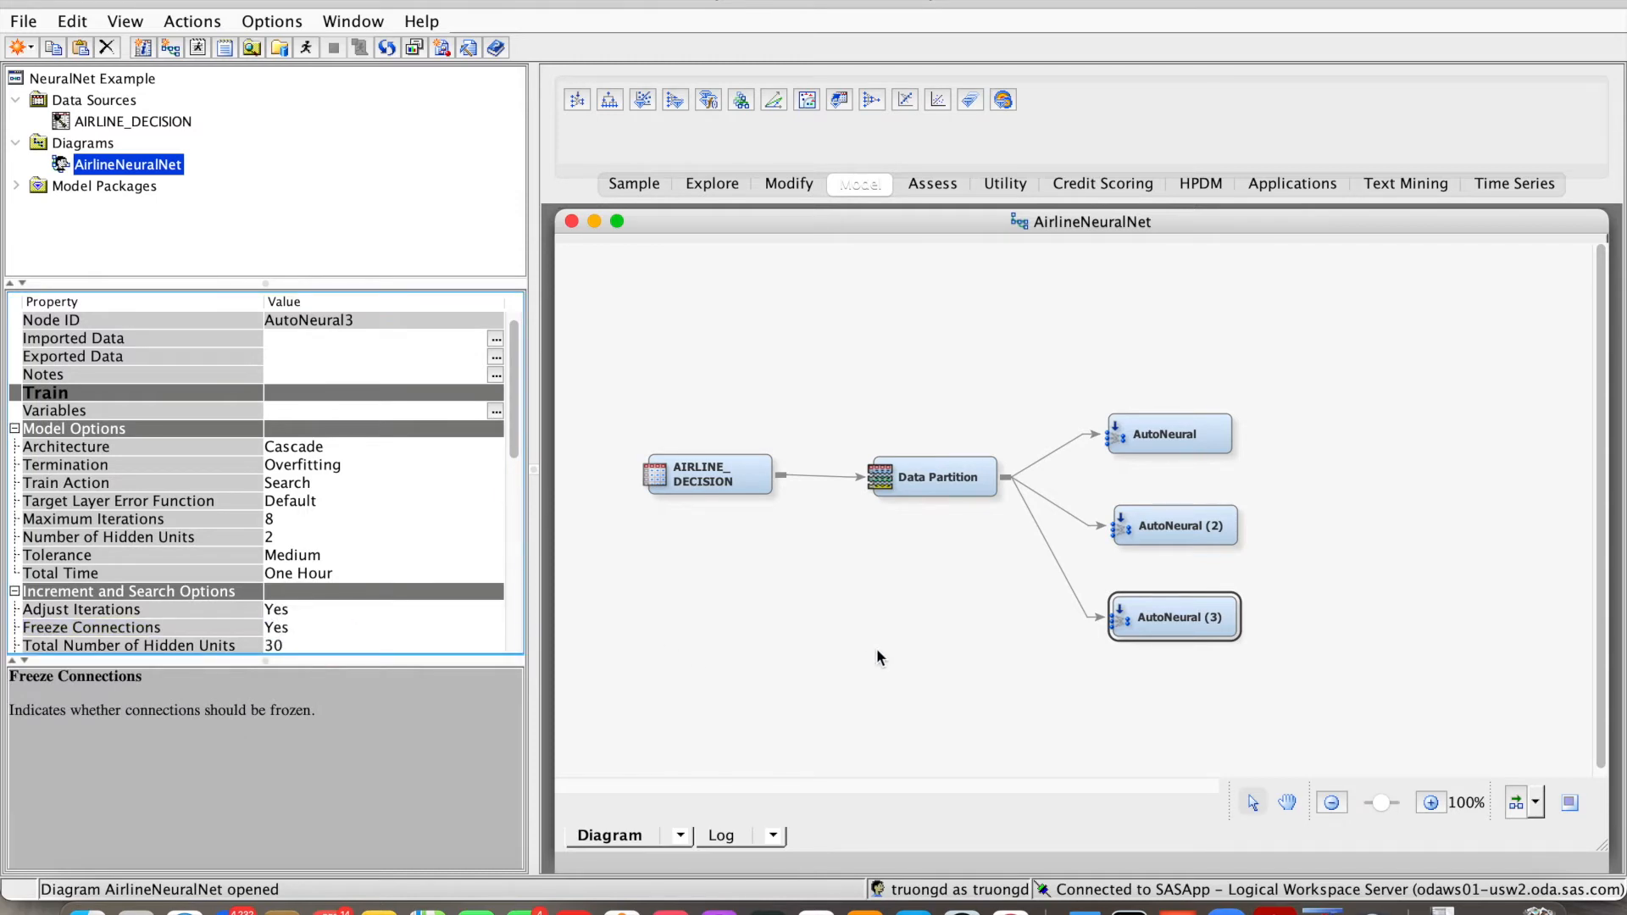
Step: Add a fourth AutoNeural node below the third one, fed by Data Partition, and open its train action setting
drag(577, 100, 1153, 697)
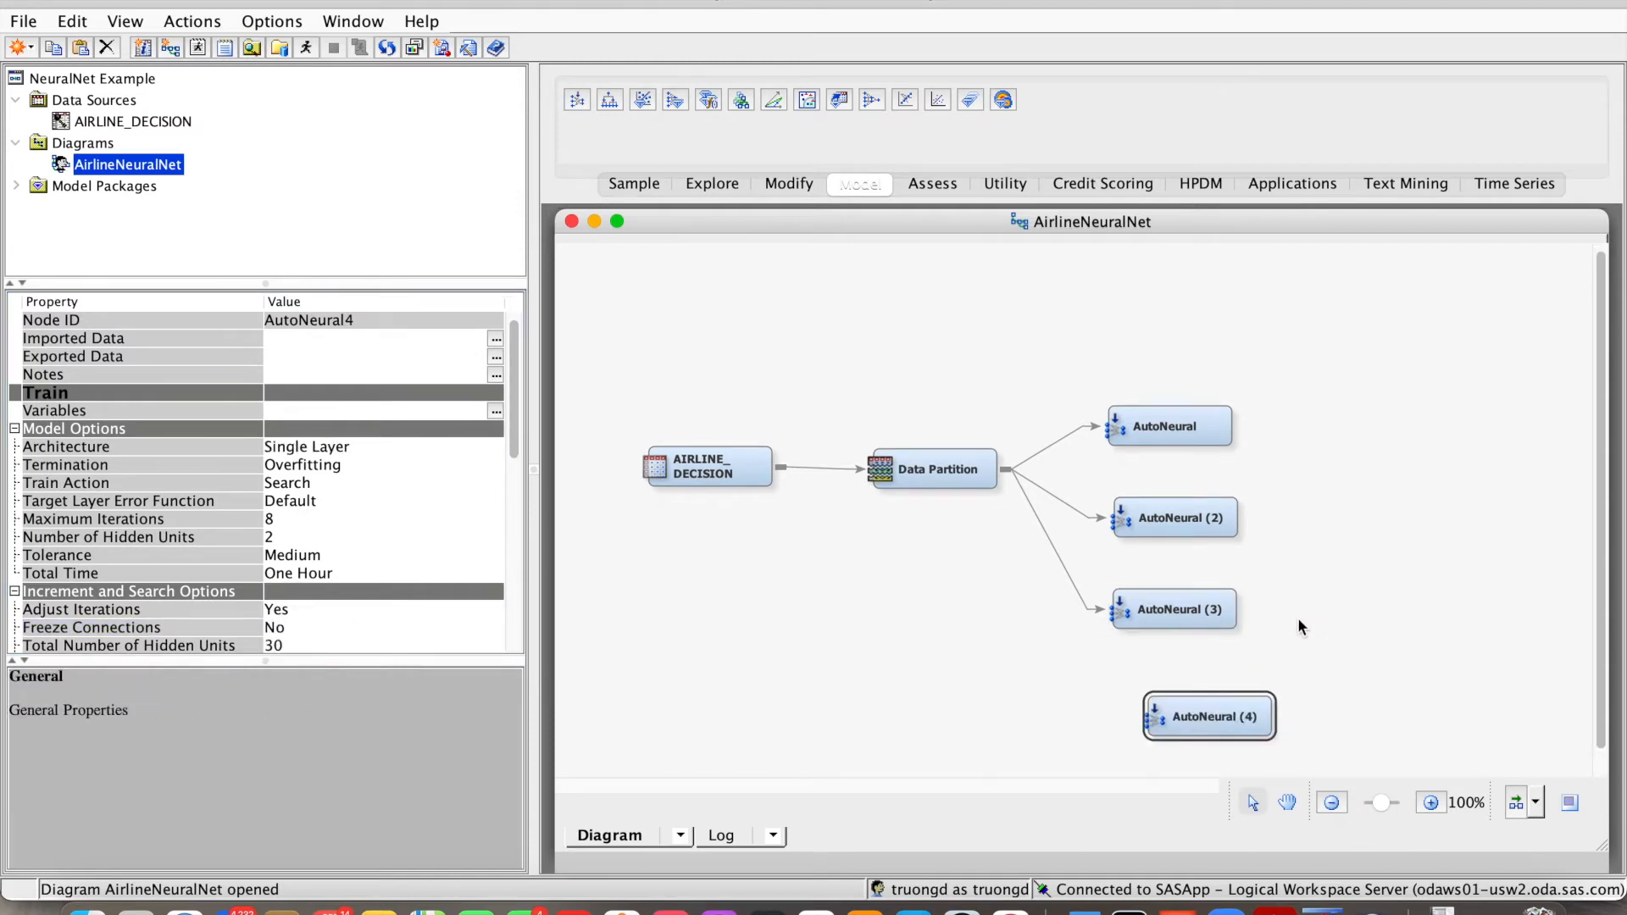
scroll(1298, 619, down, 2)
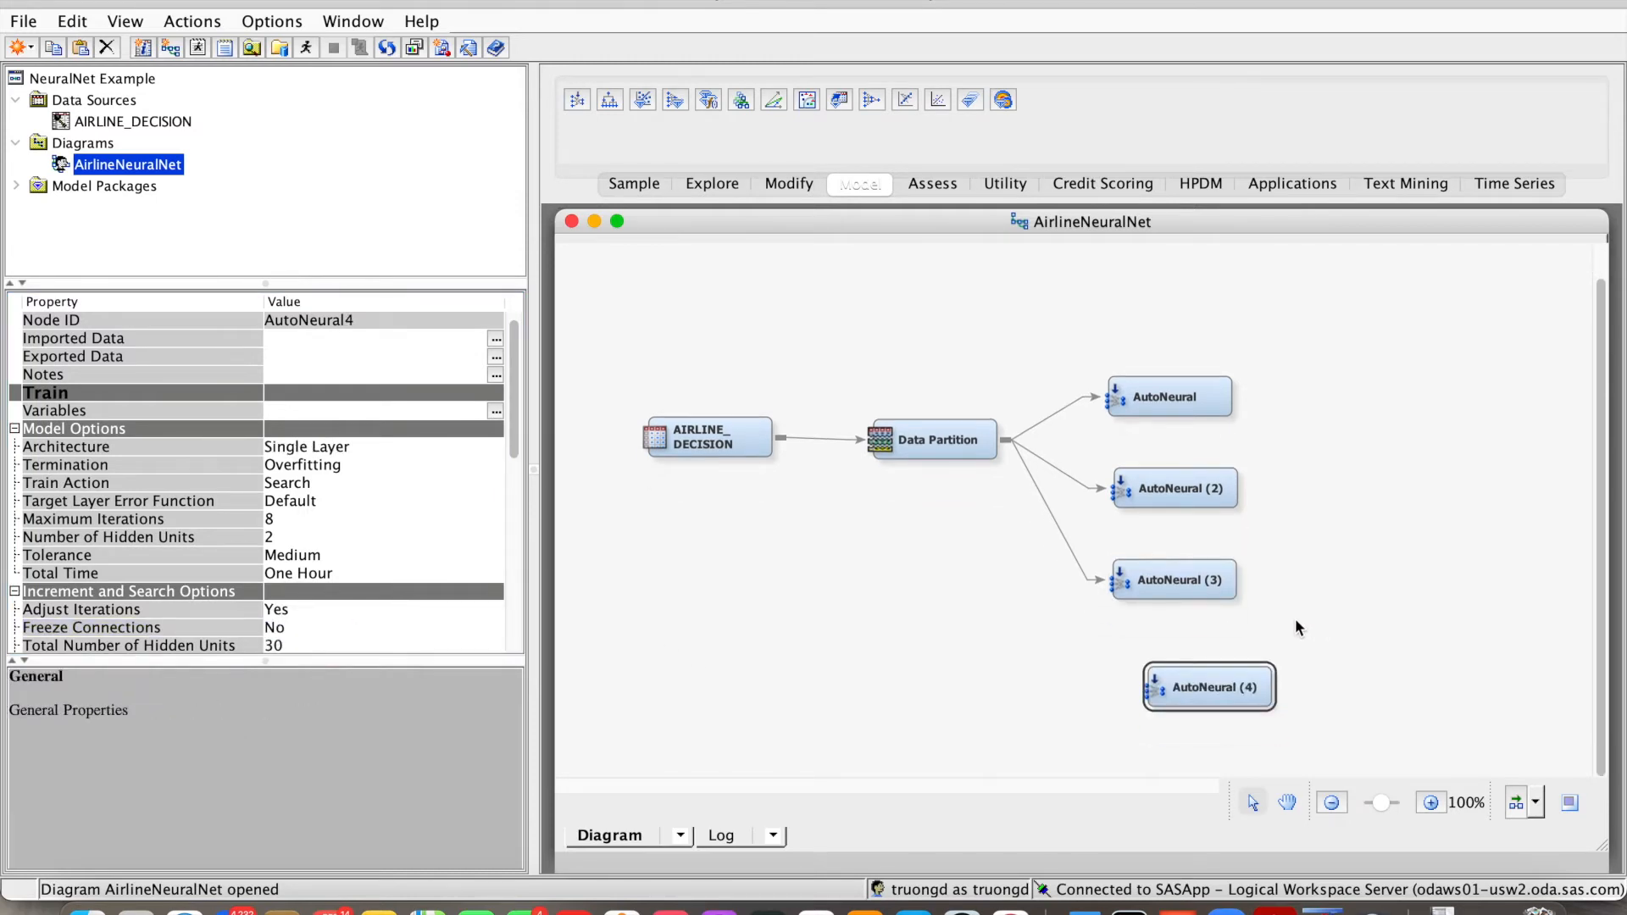
drag(1210, 674, 1202, 657)
click(982, 447)
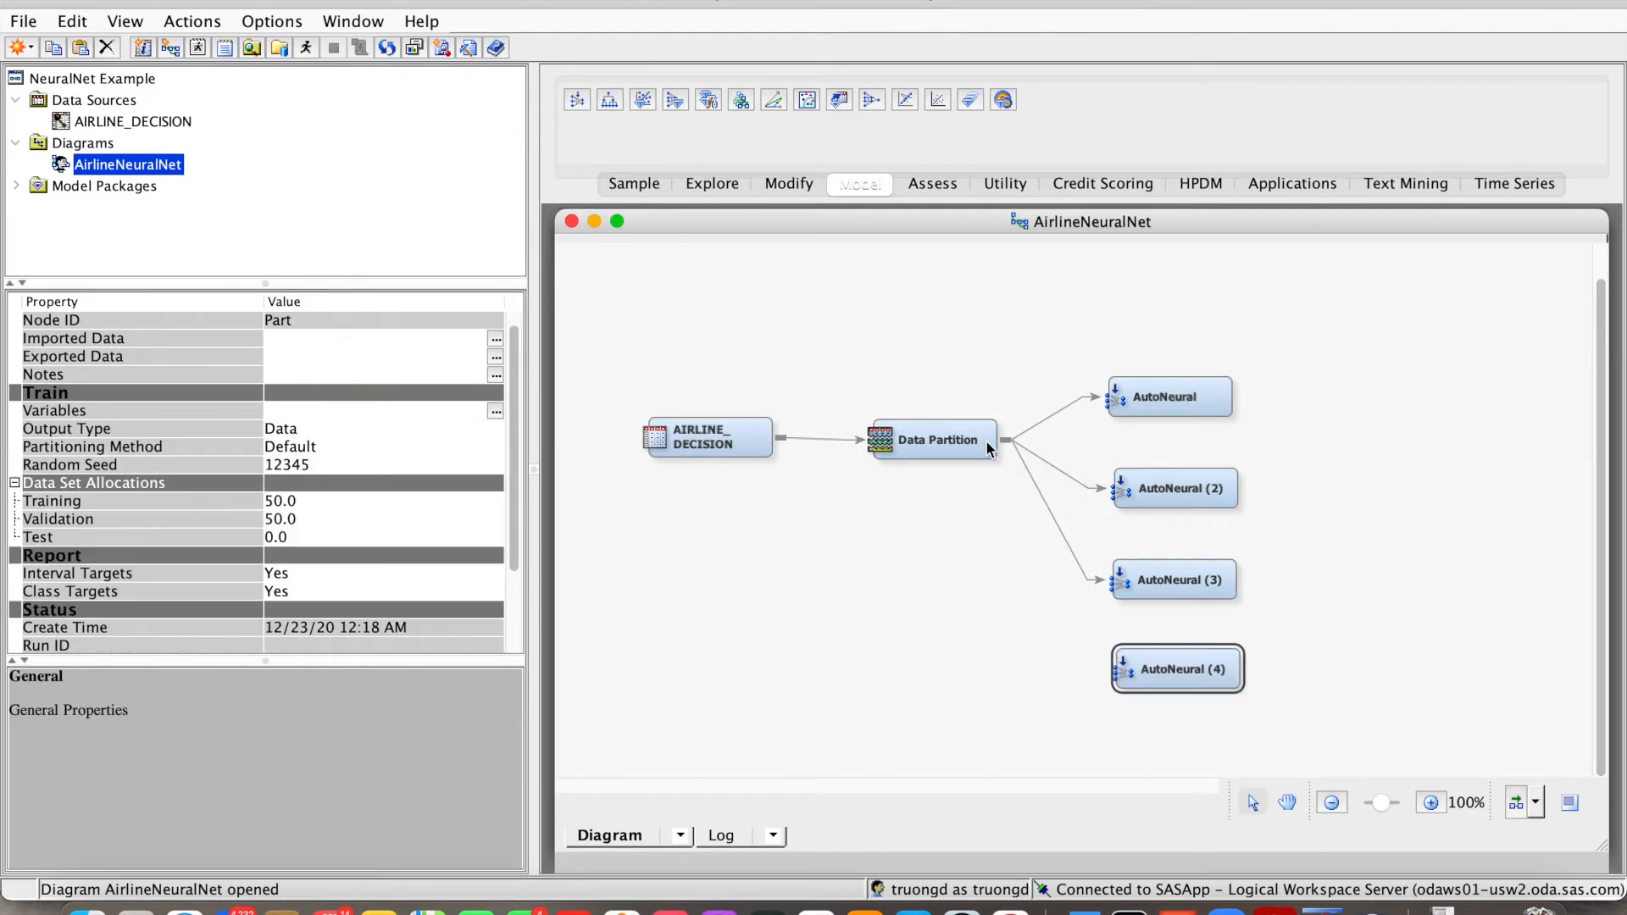
drag(987, 447, 1151, 673)
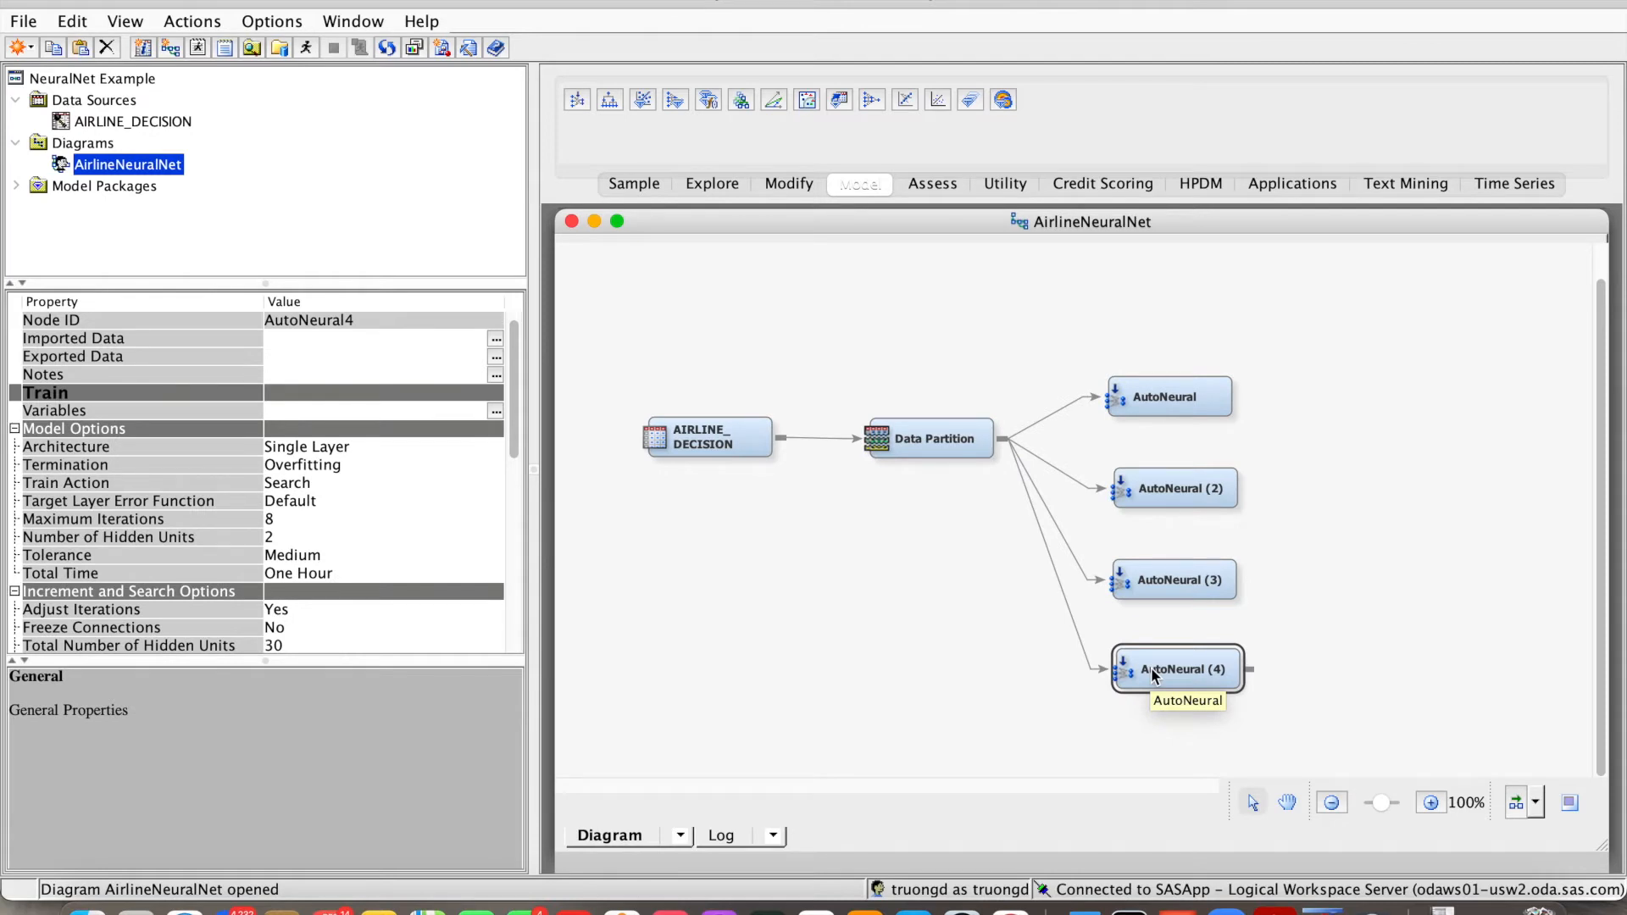
click(393, 482)
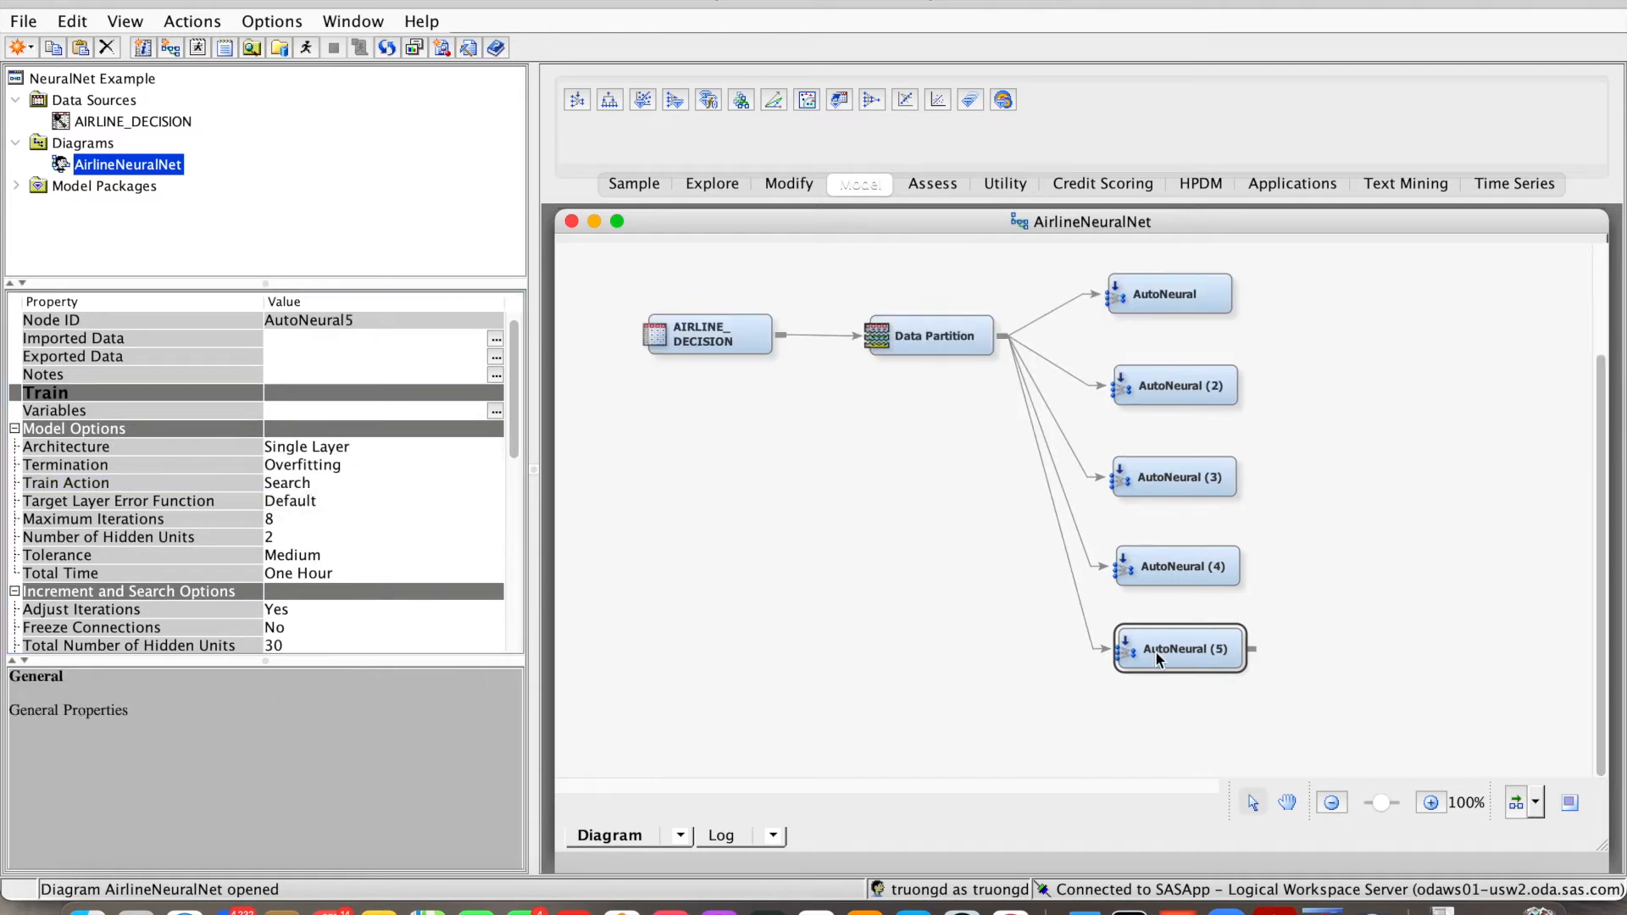
Step: Set the fifth AutoNeural node's maximum iterations to 20 and open its number of hidden units for editing
click(284, 521)
text(2)
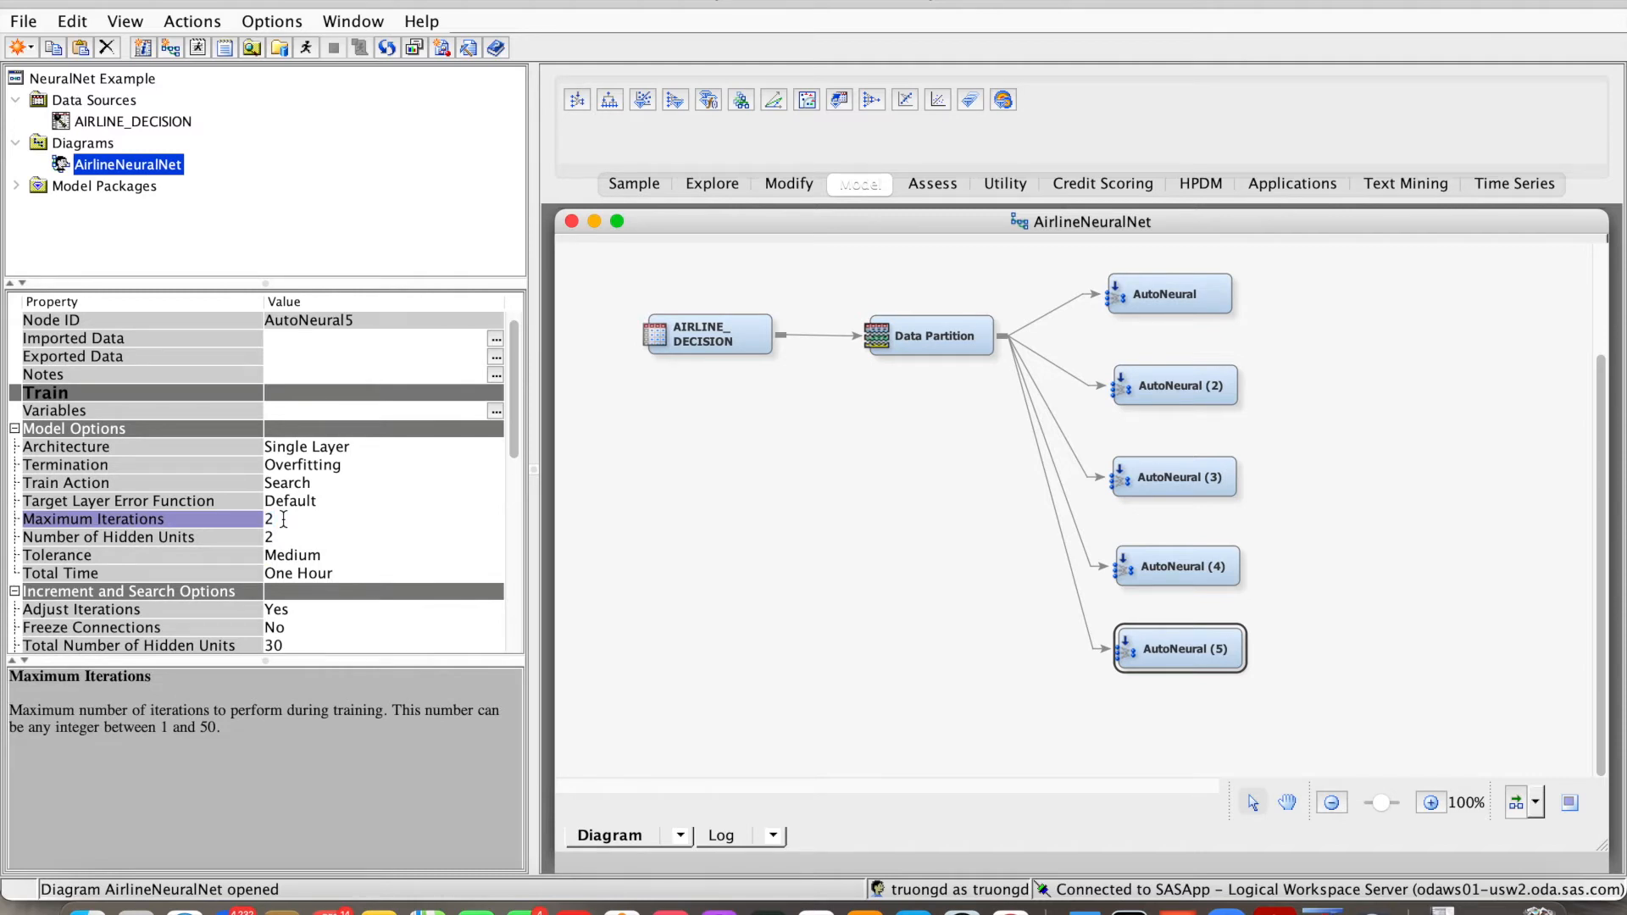
text(0)
click(284, 537)
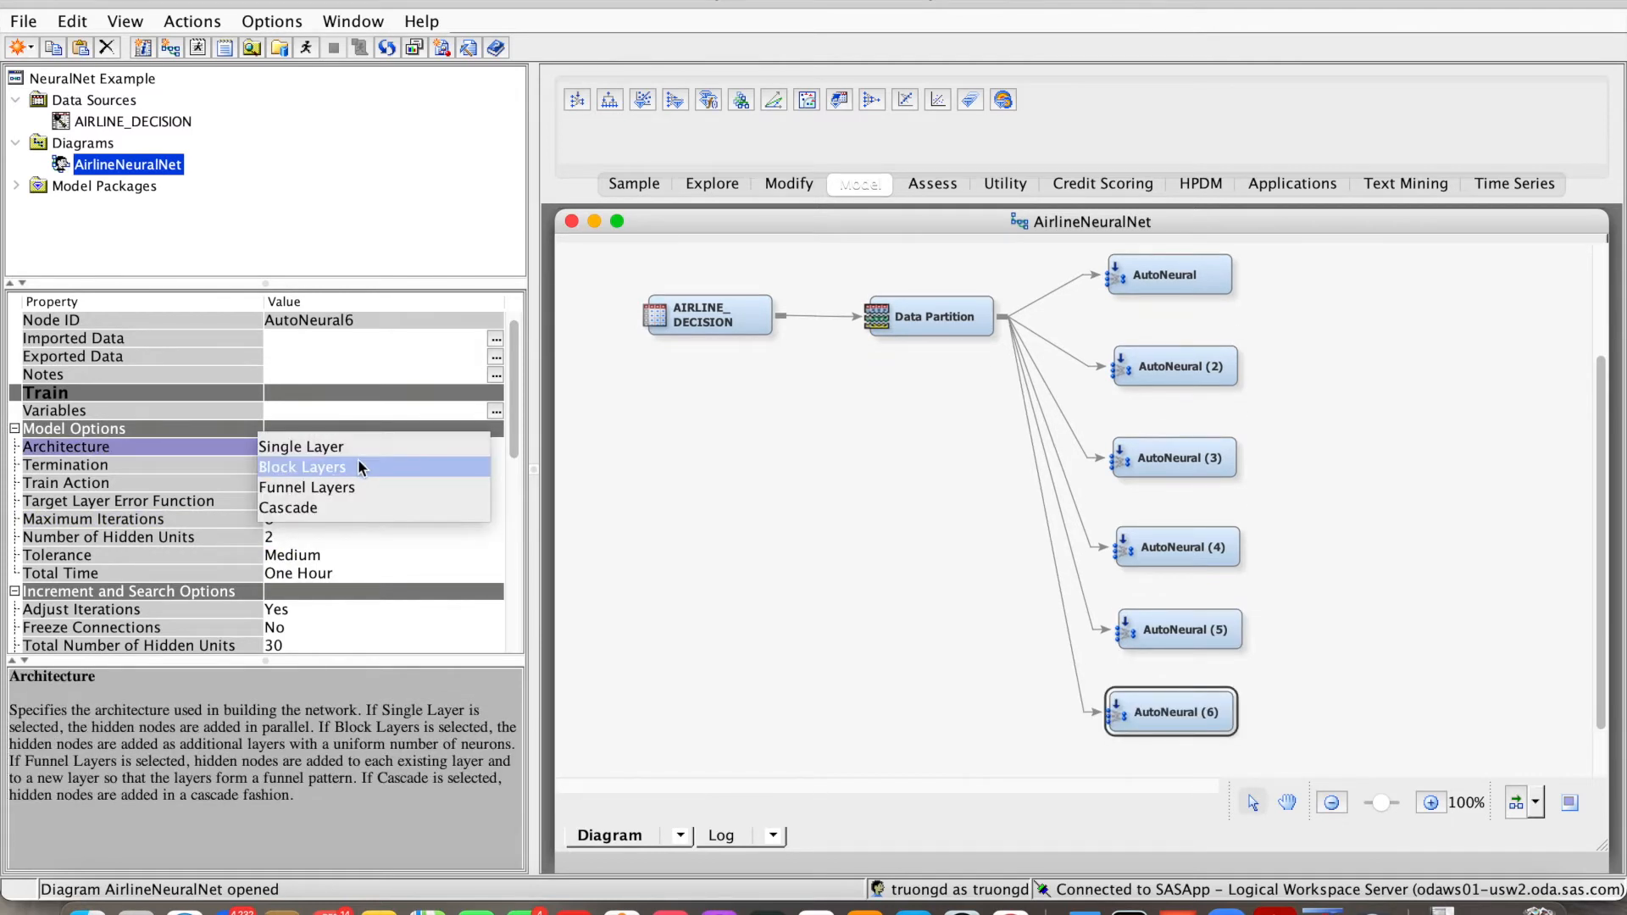
Step: Set the sixth AutoNeural node's architecture to Block Layers and maximum iterations to 20, and open its number of hidden units for editing
click(358, 461)
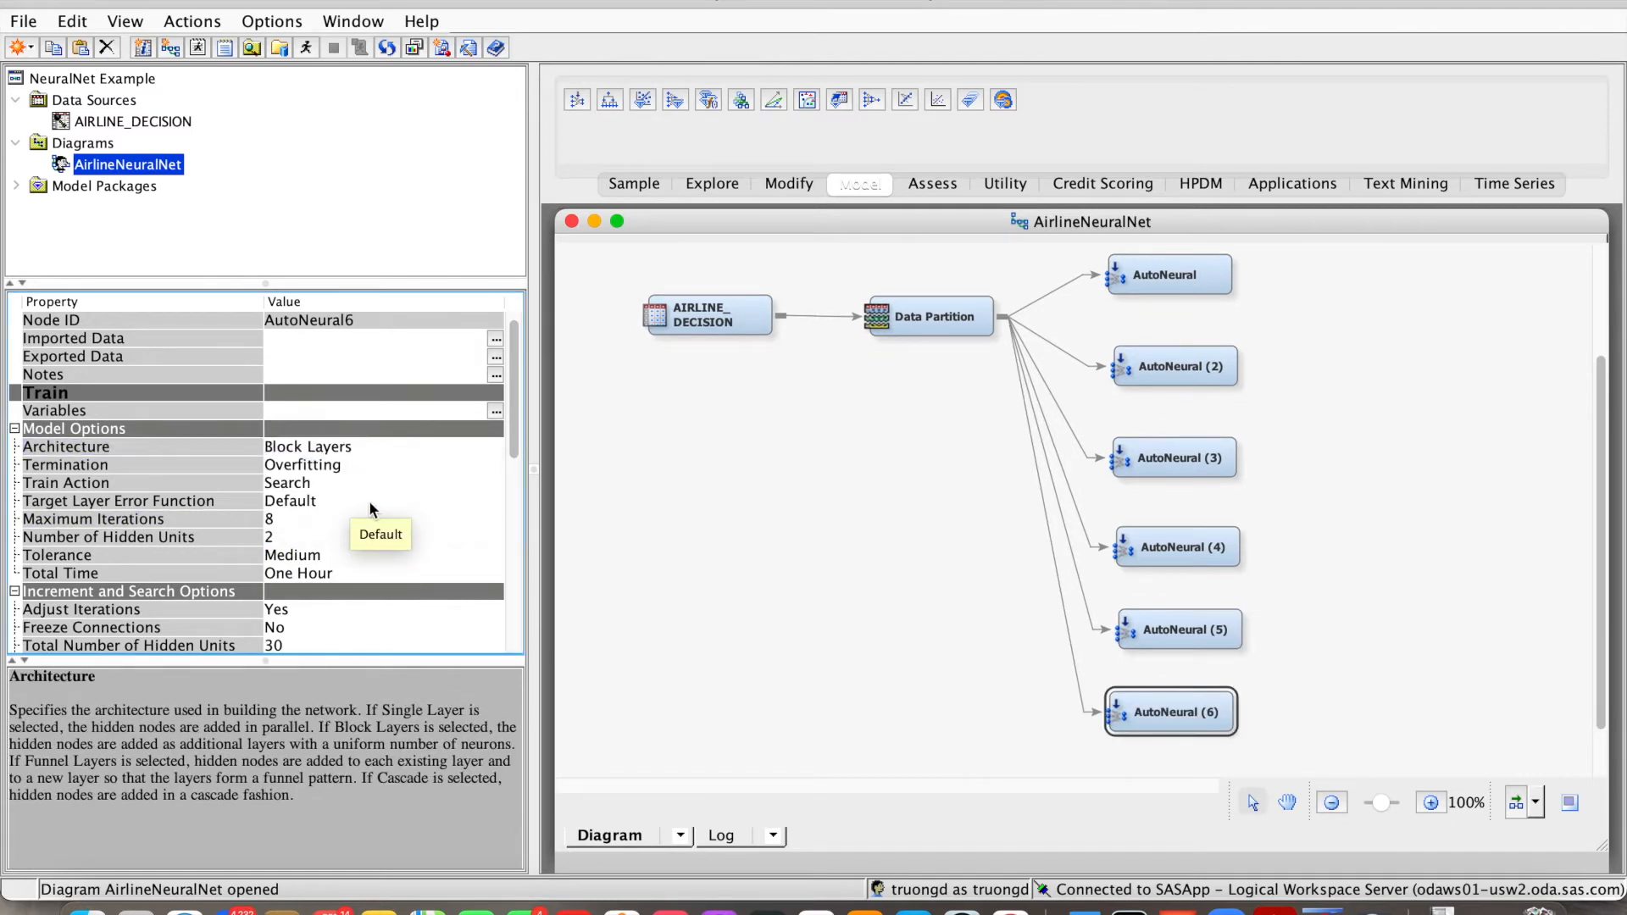
click(281, 518)
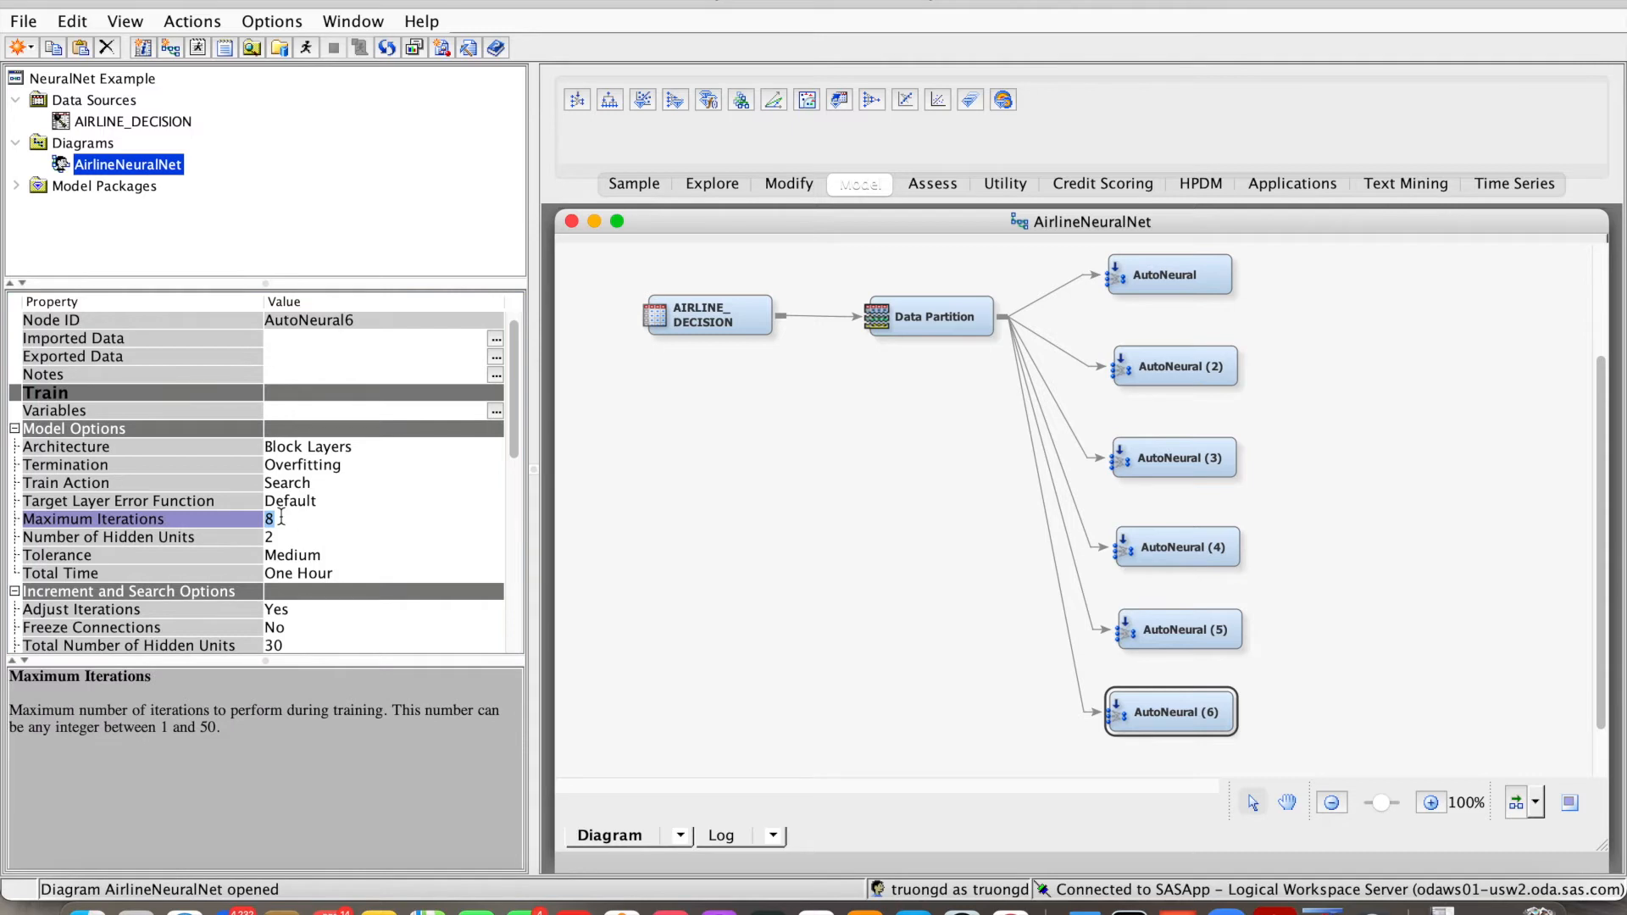
text(20)
click(273, 537)
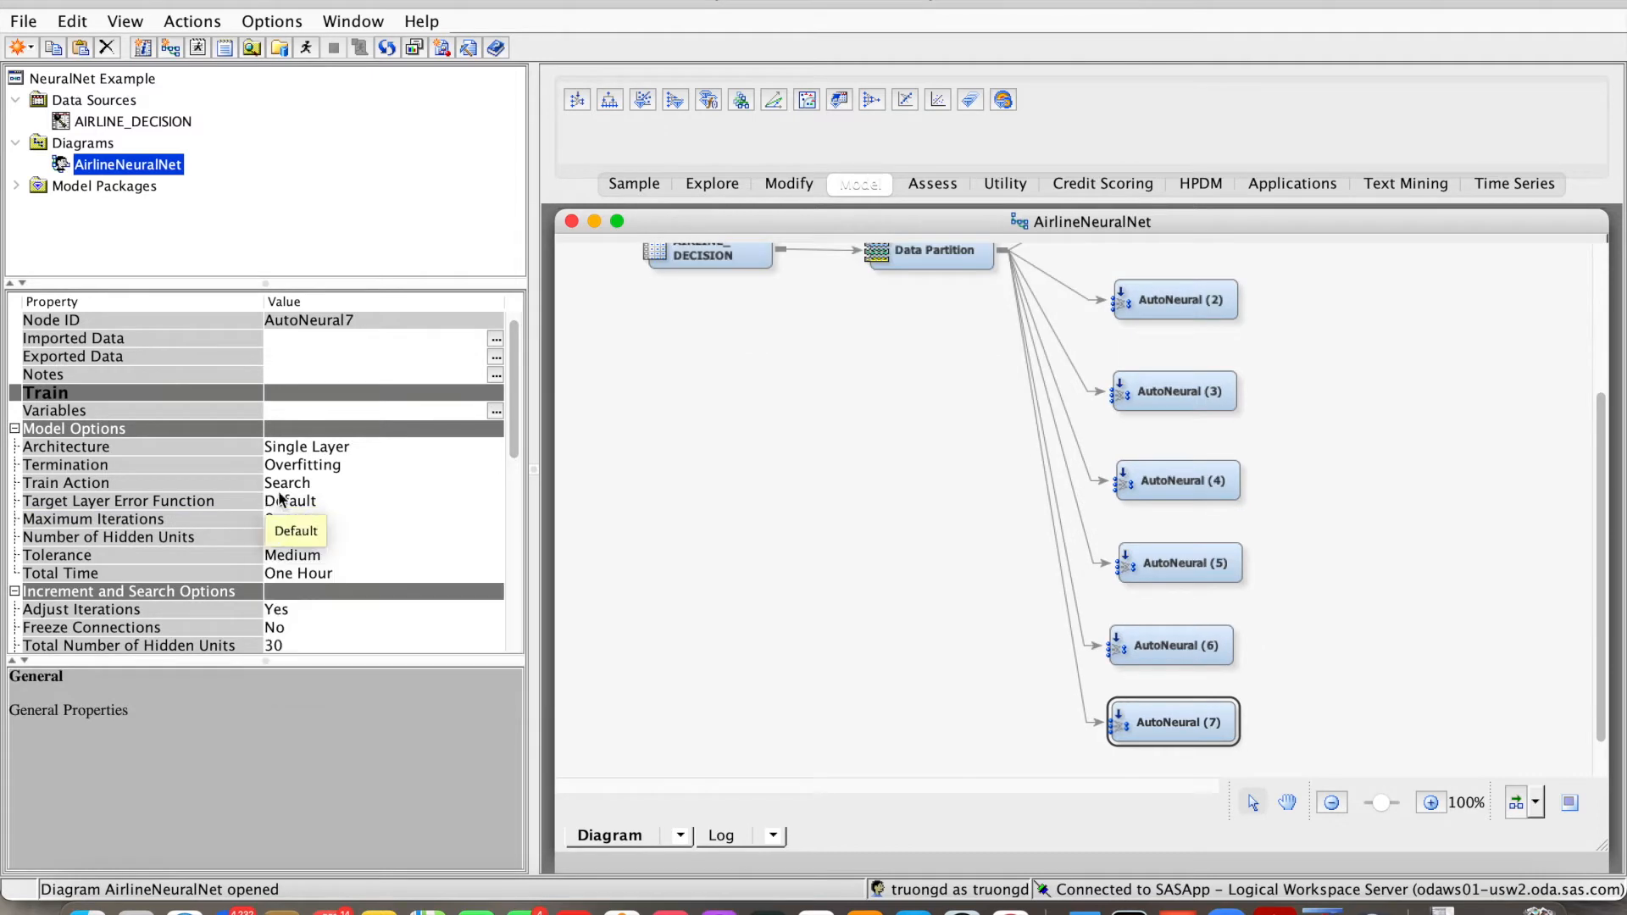
Step: Set the seventh AutoNeural node's train action to Increment
click(297, 490)
click(316, 465)
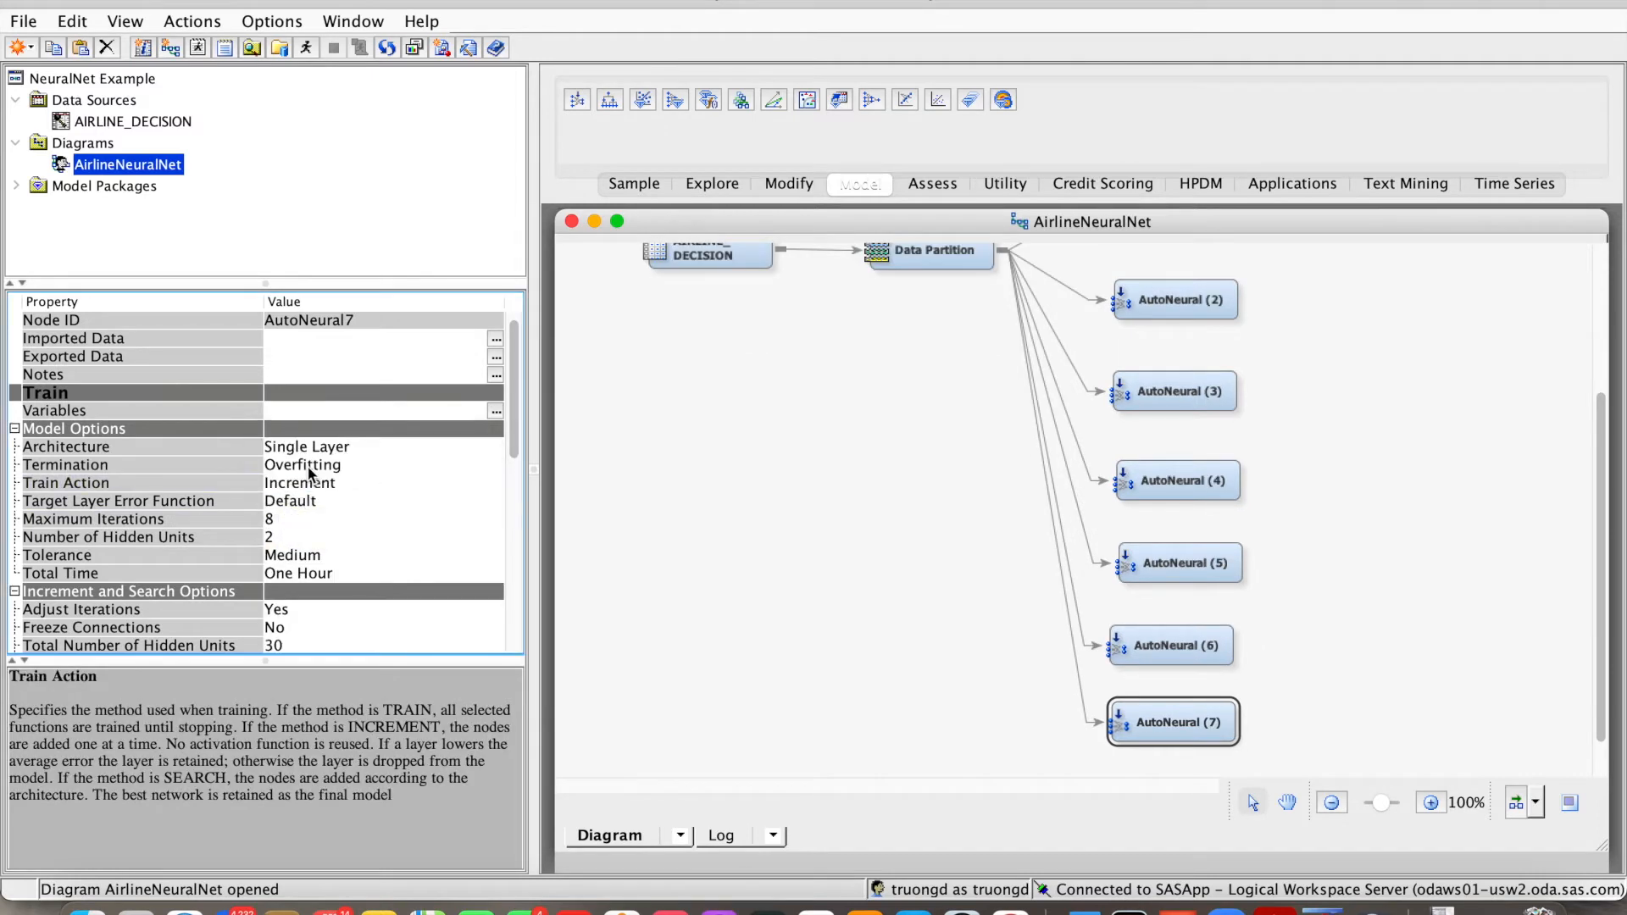
Step: Try the Block Layers architecture with 20 maximum iterations and 8 hidden units on the seventh AutoNeural node
click(357, 444)
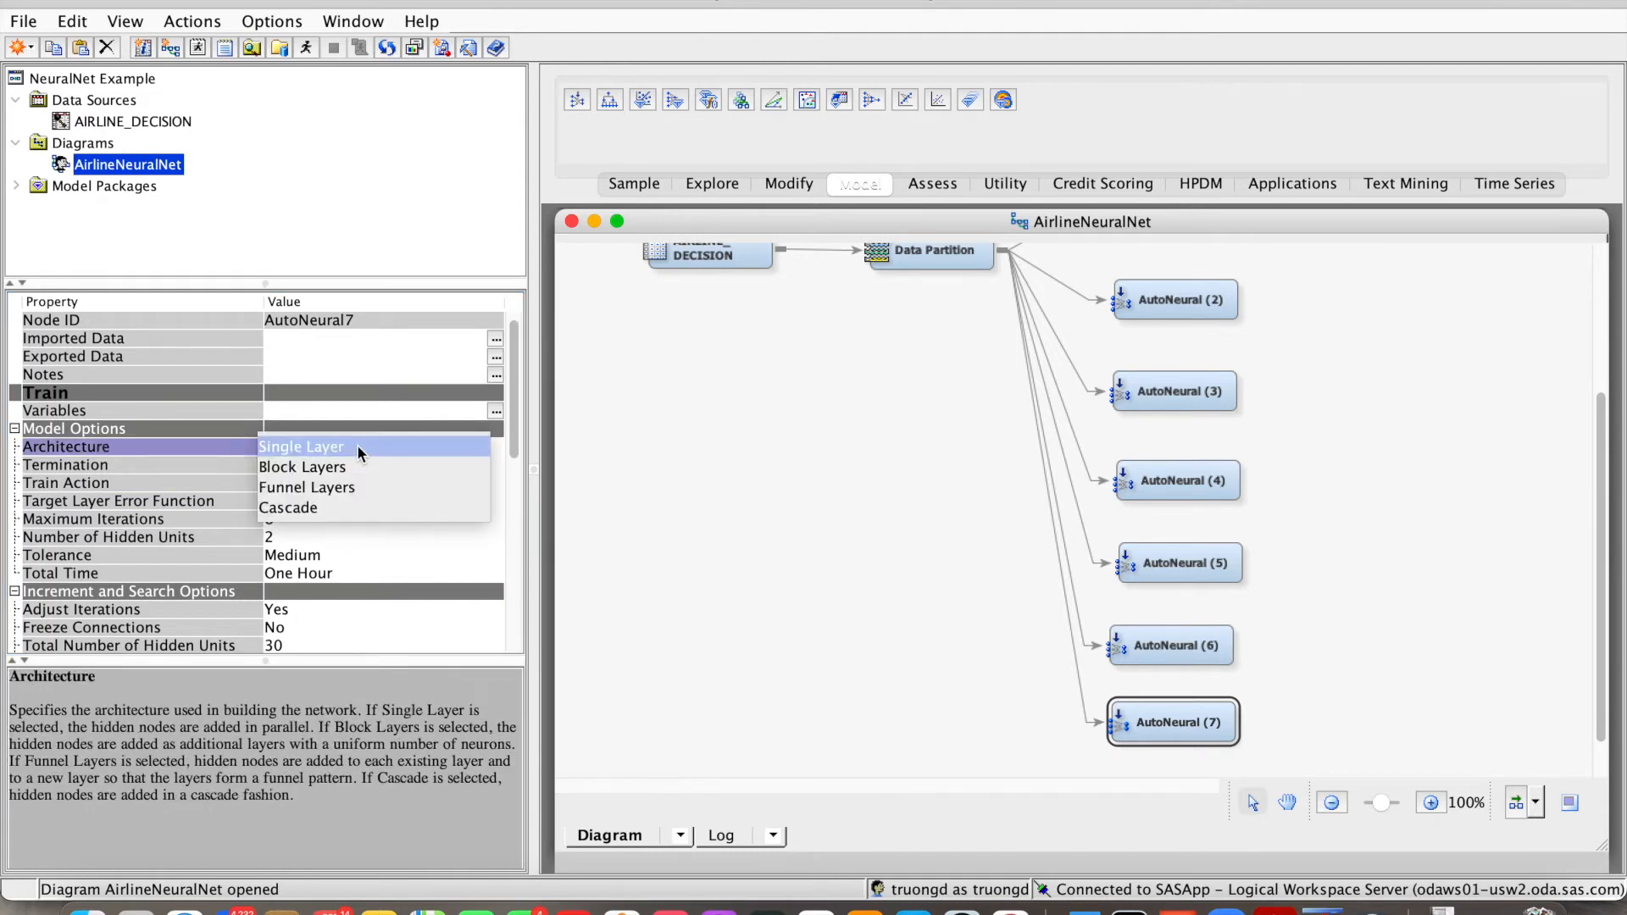
click(345, 465)
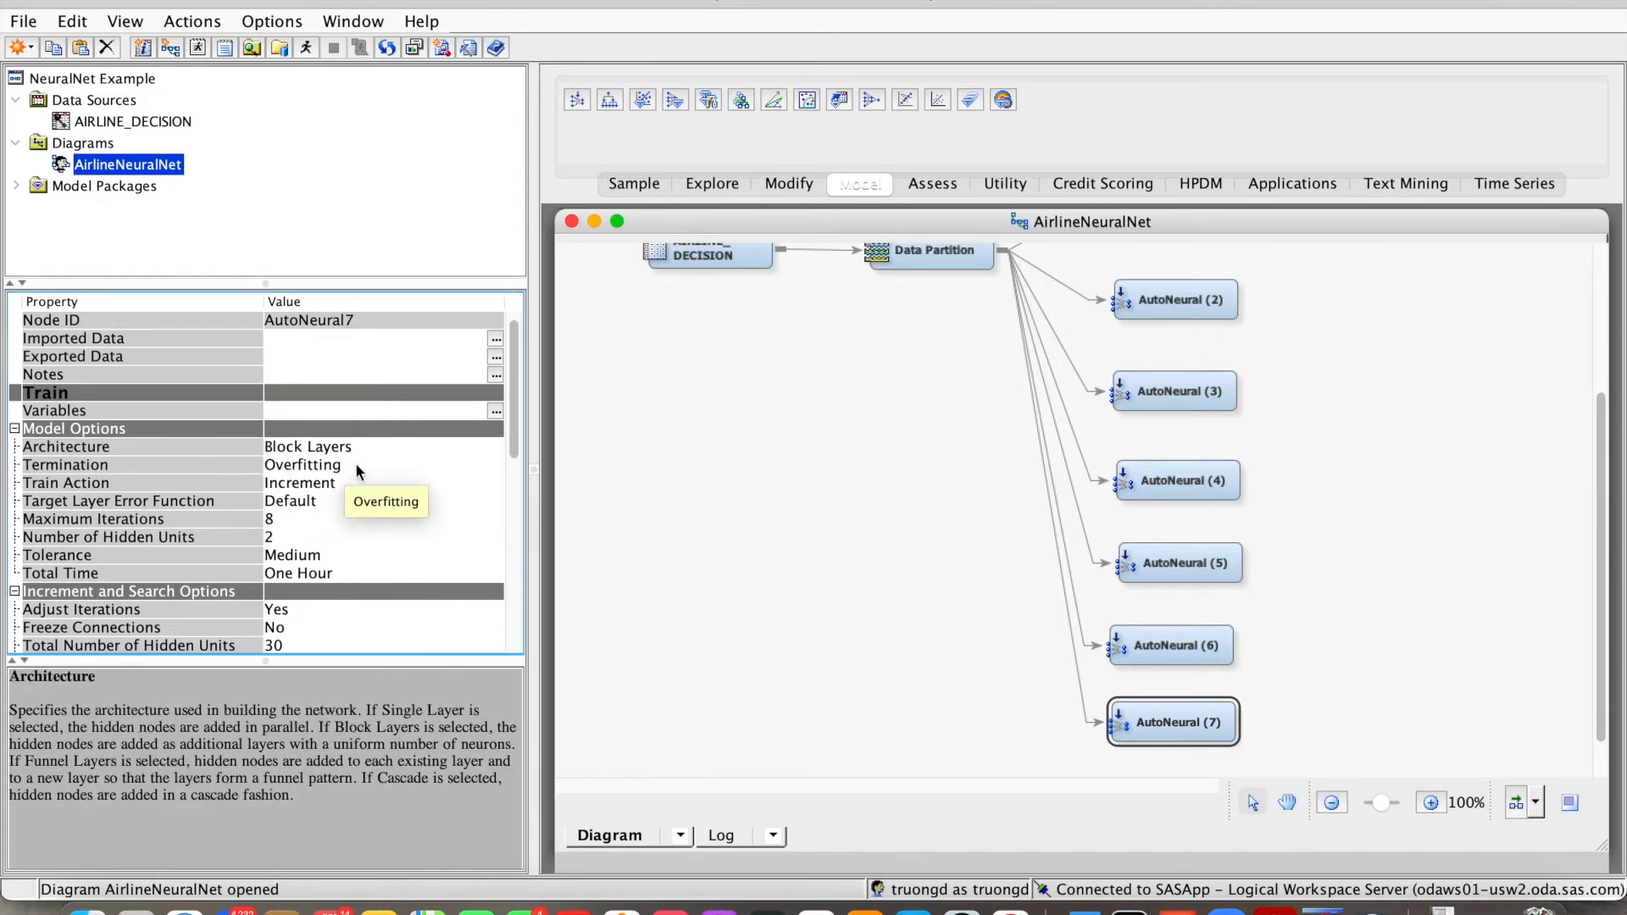
click(295, 515)
text(2)
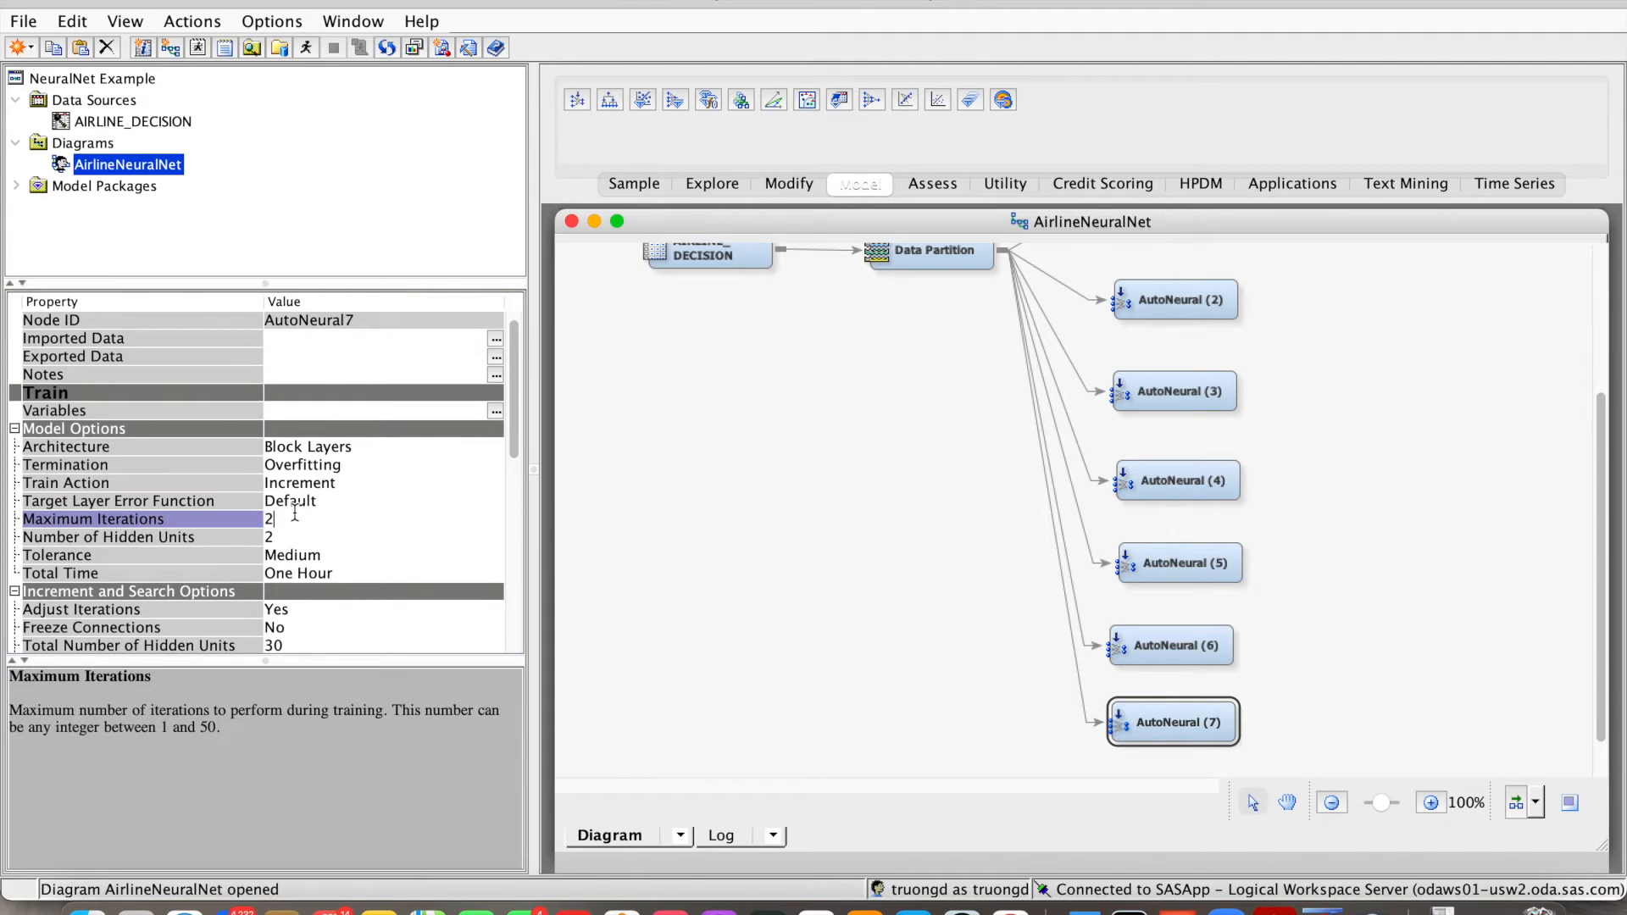
text(0)
click(283, 536)
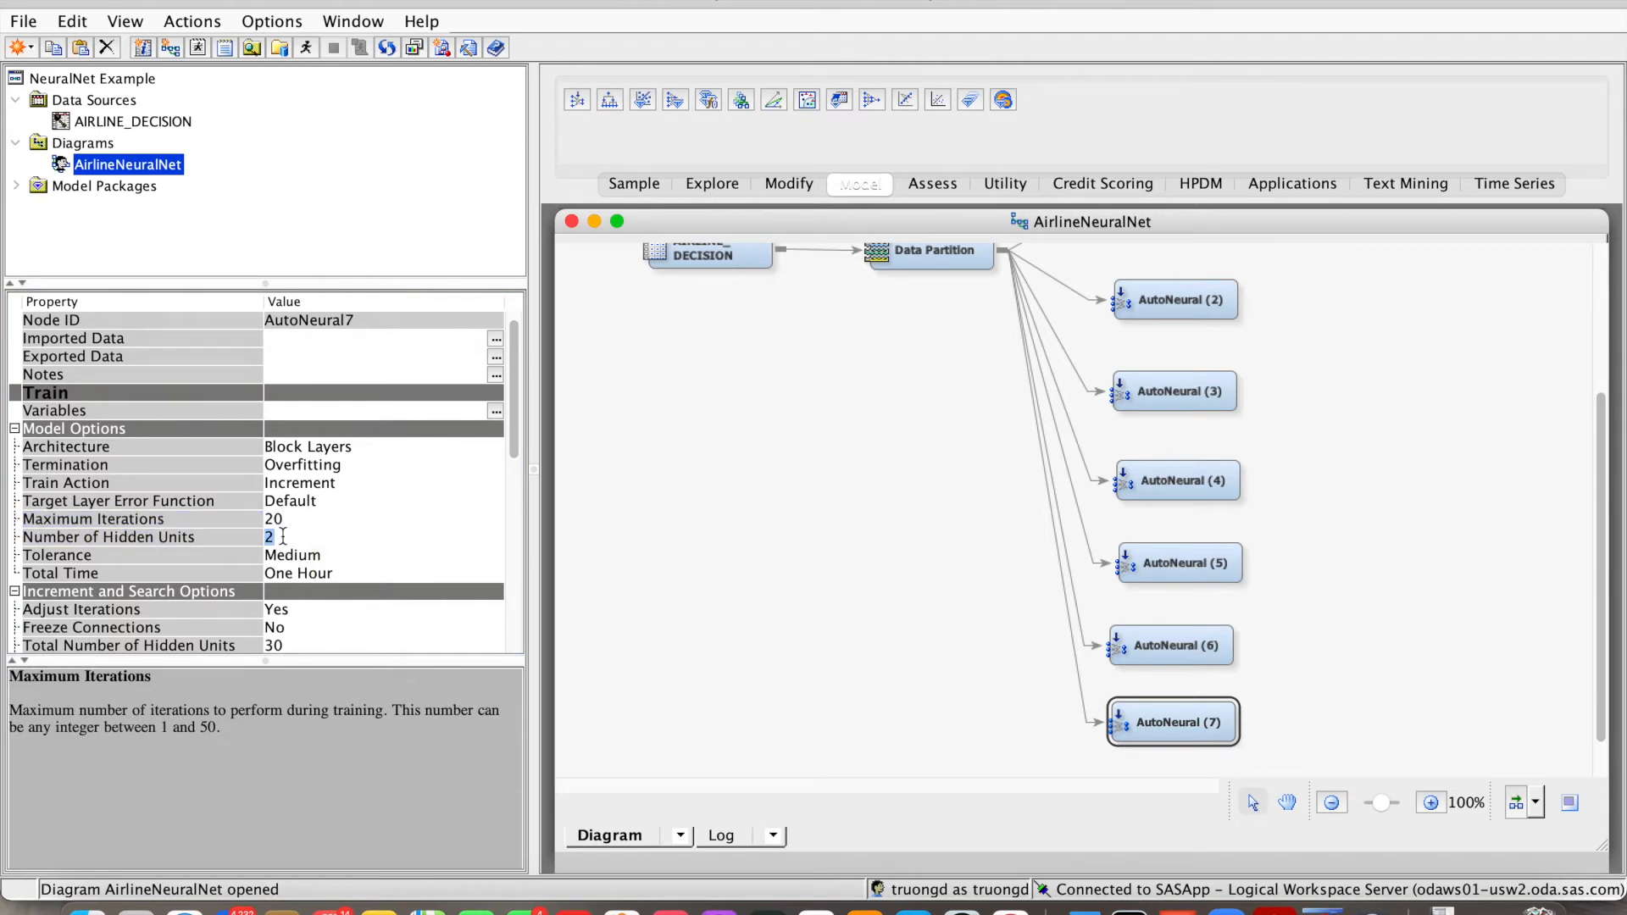
text(8)
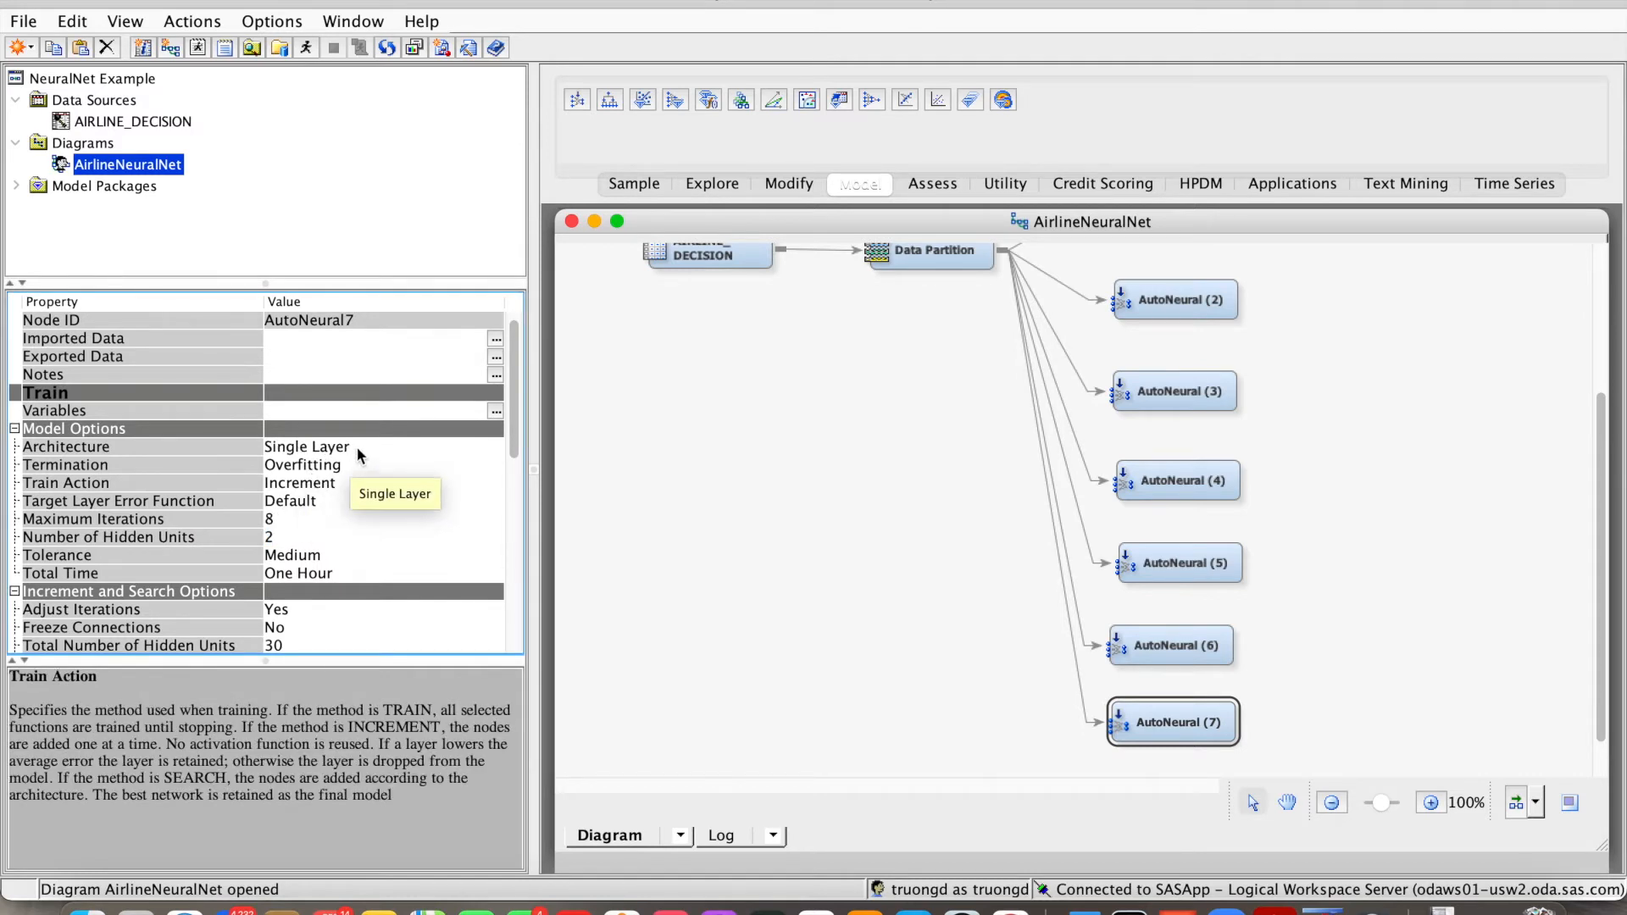
Step: Set the seventh AutoNeural node's architecture to Block Layers, maximum iterations to 20 and number of hidden units to 8
click(358, 448)
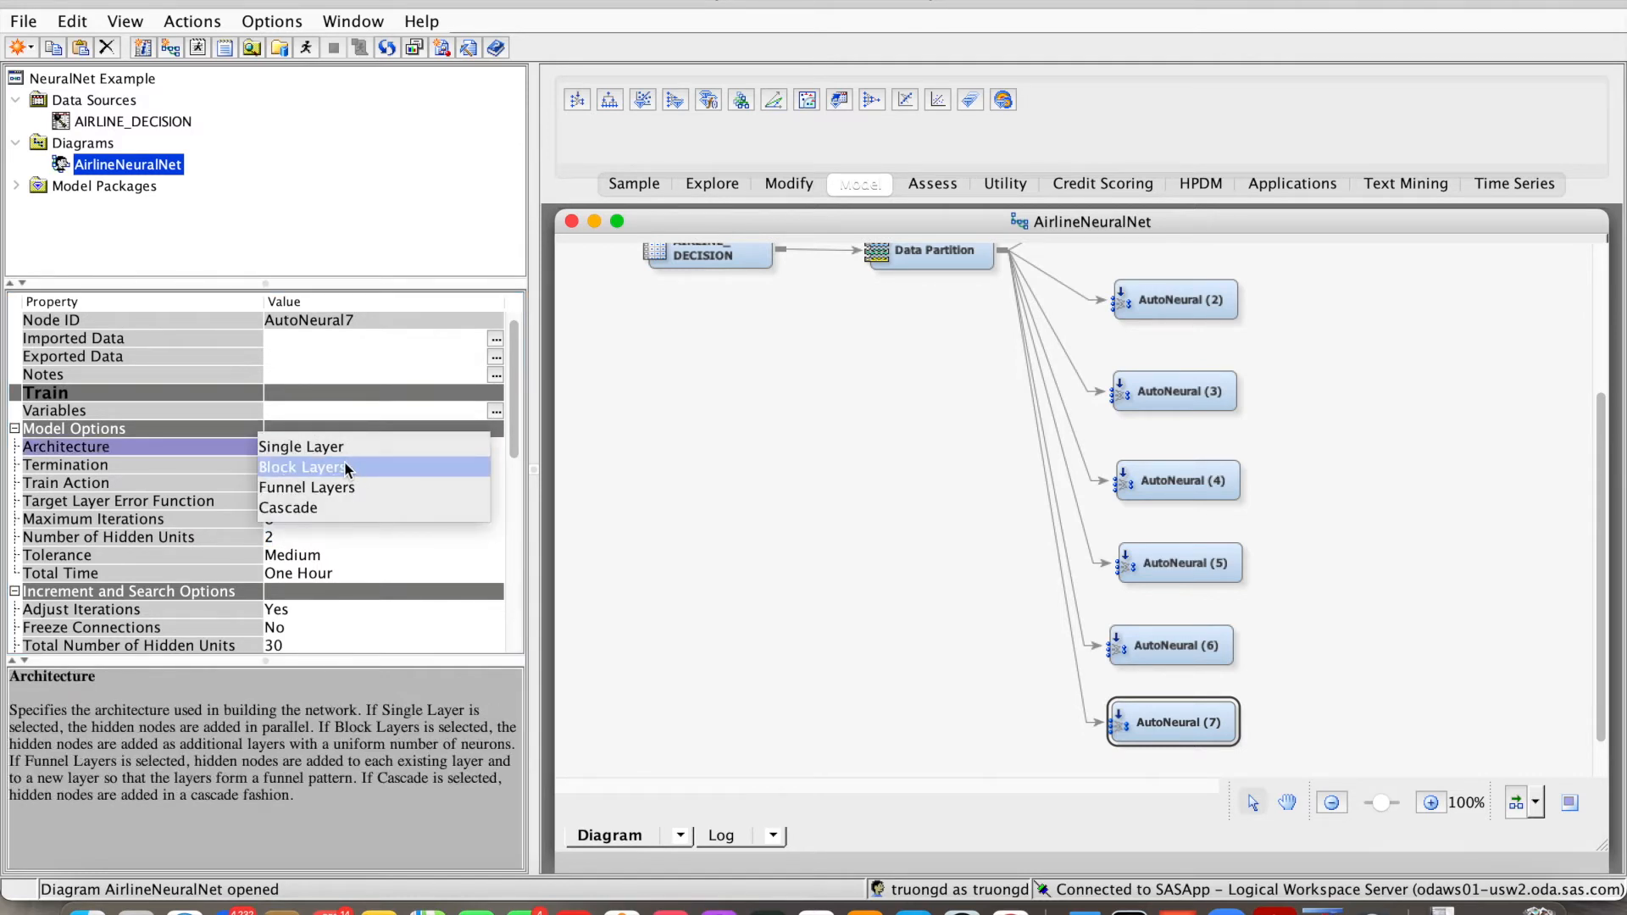
click(346, 469)
click(295, 515)
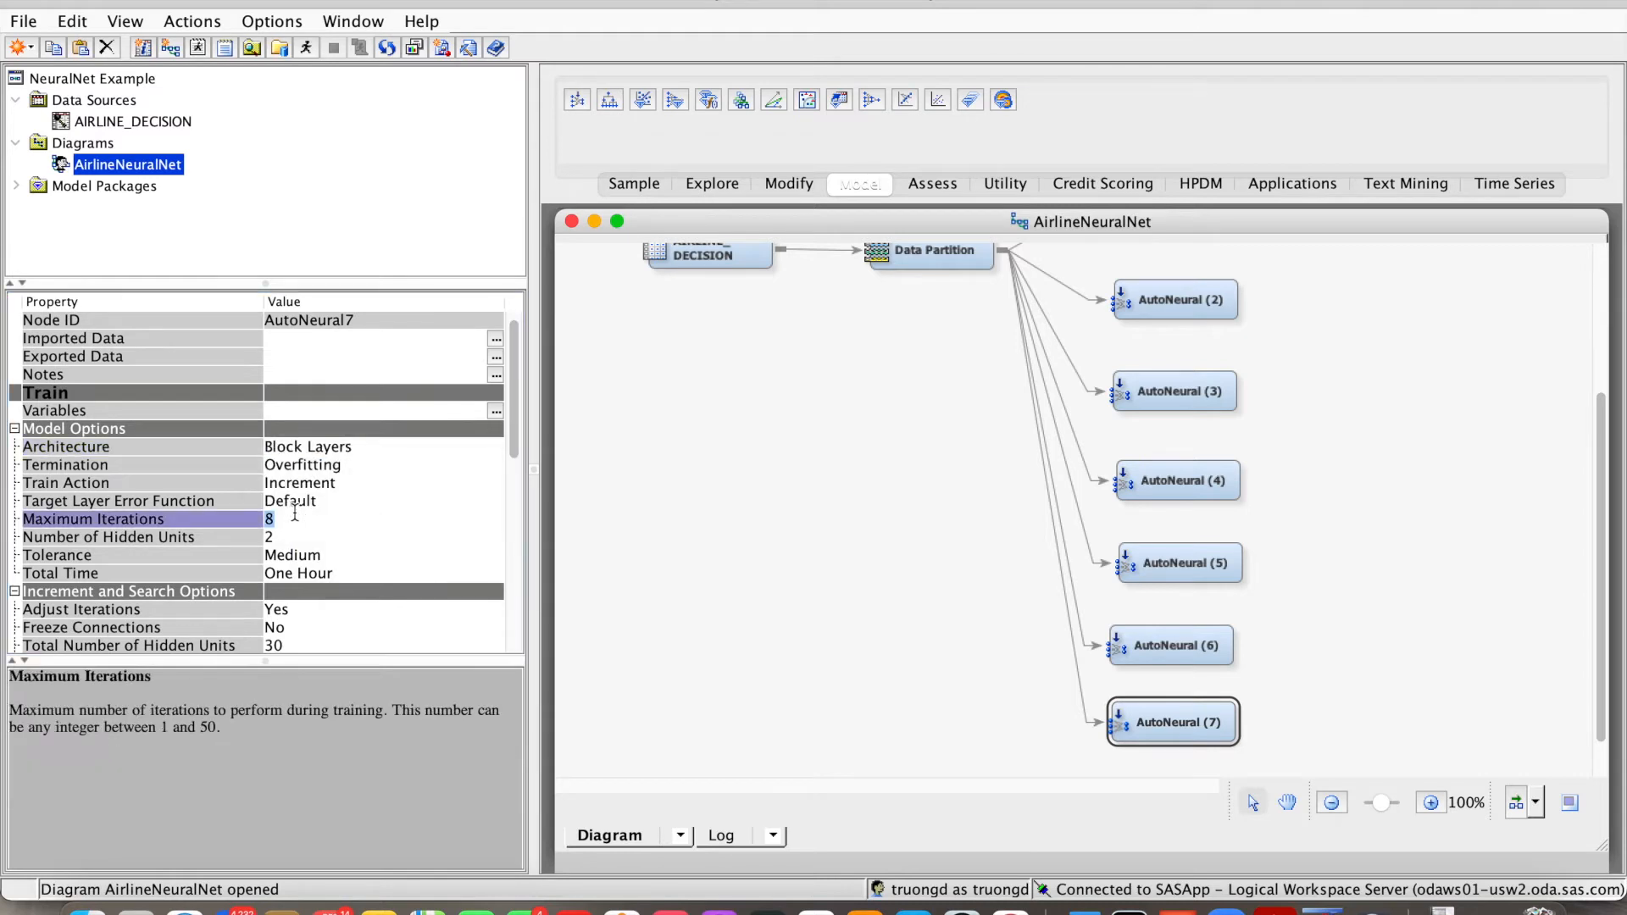
text(20)
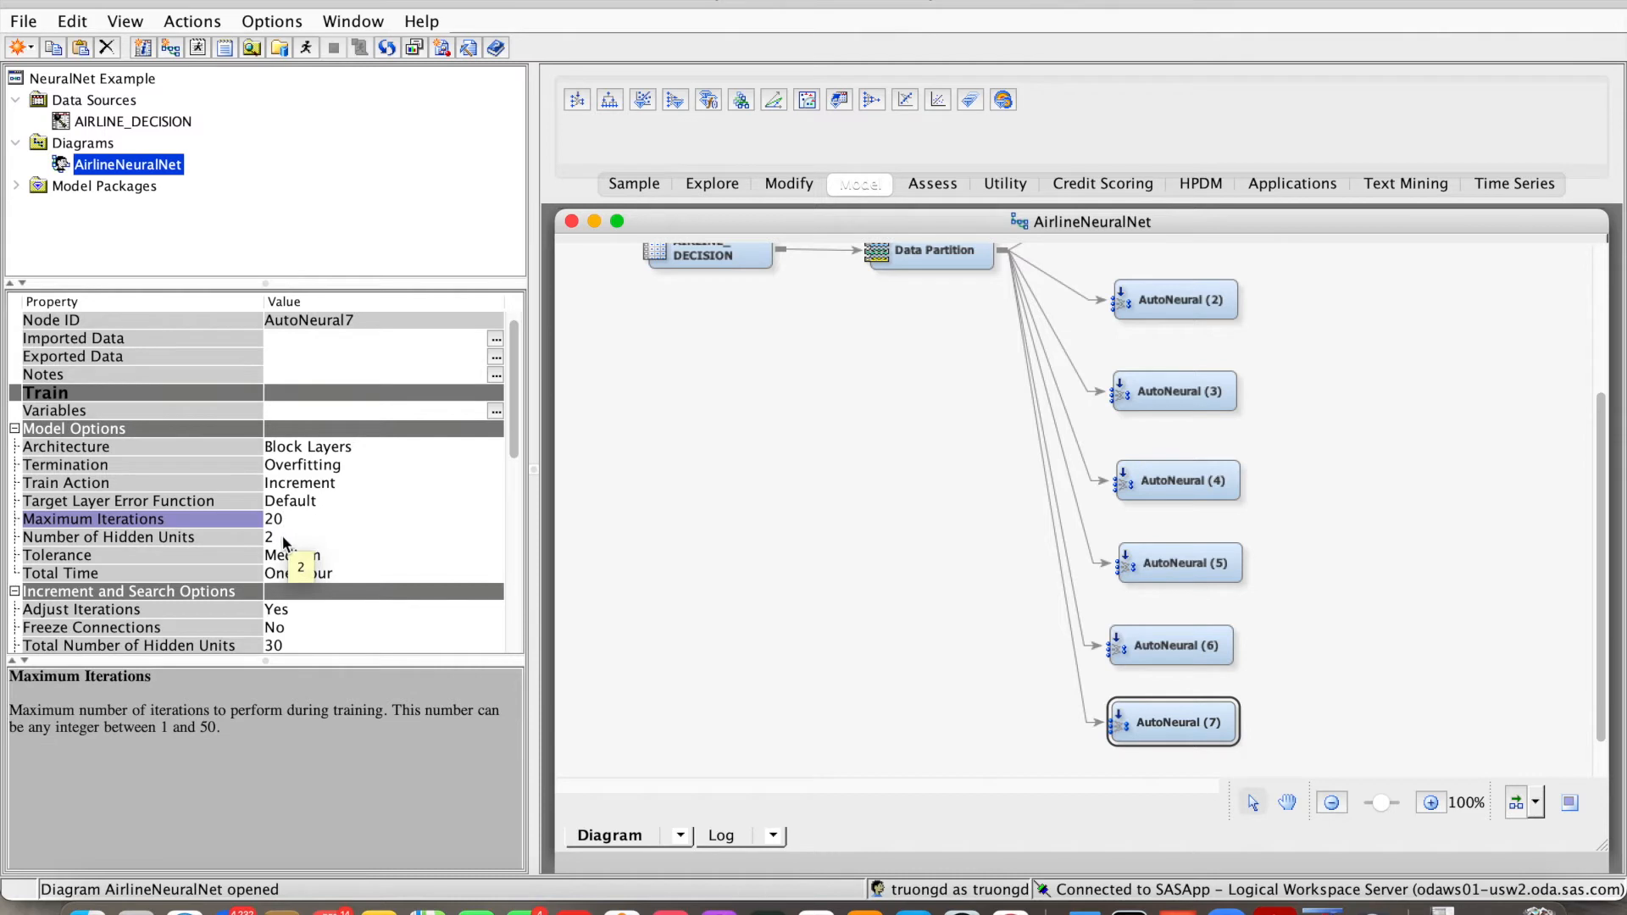
click(284, 535)
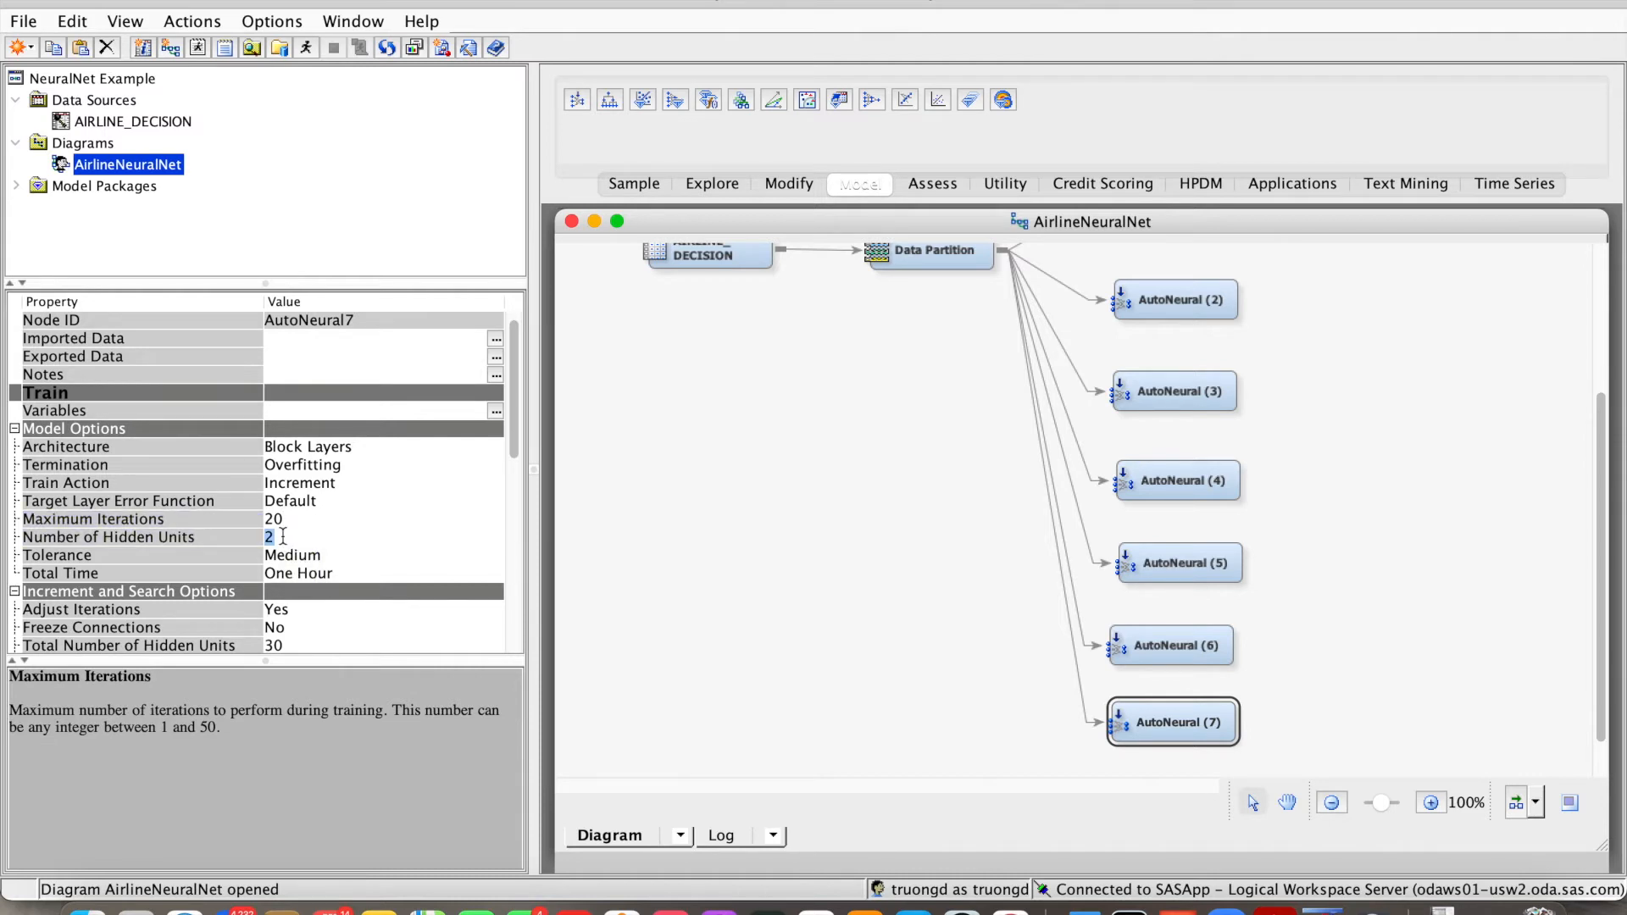
text(8)
click(1371, 619)
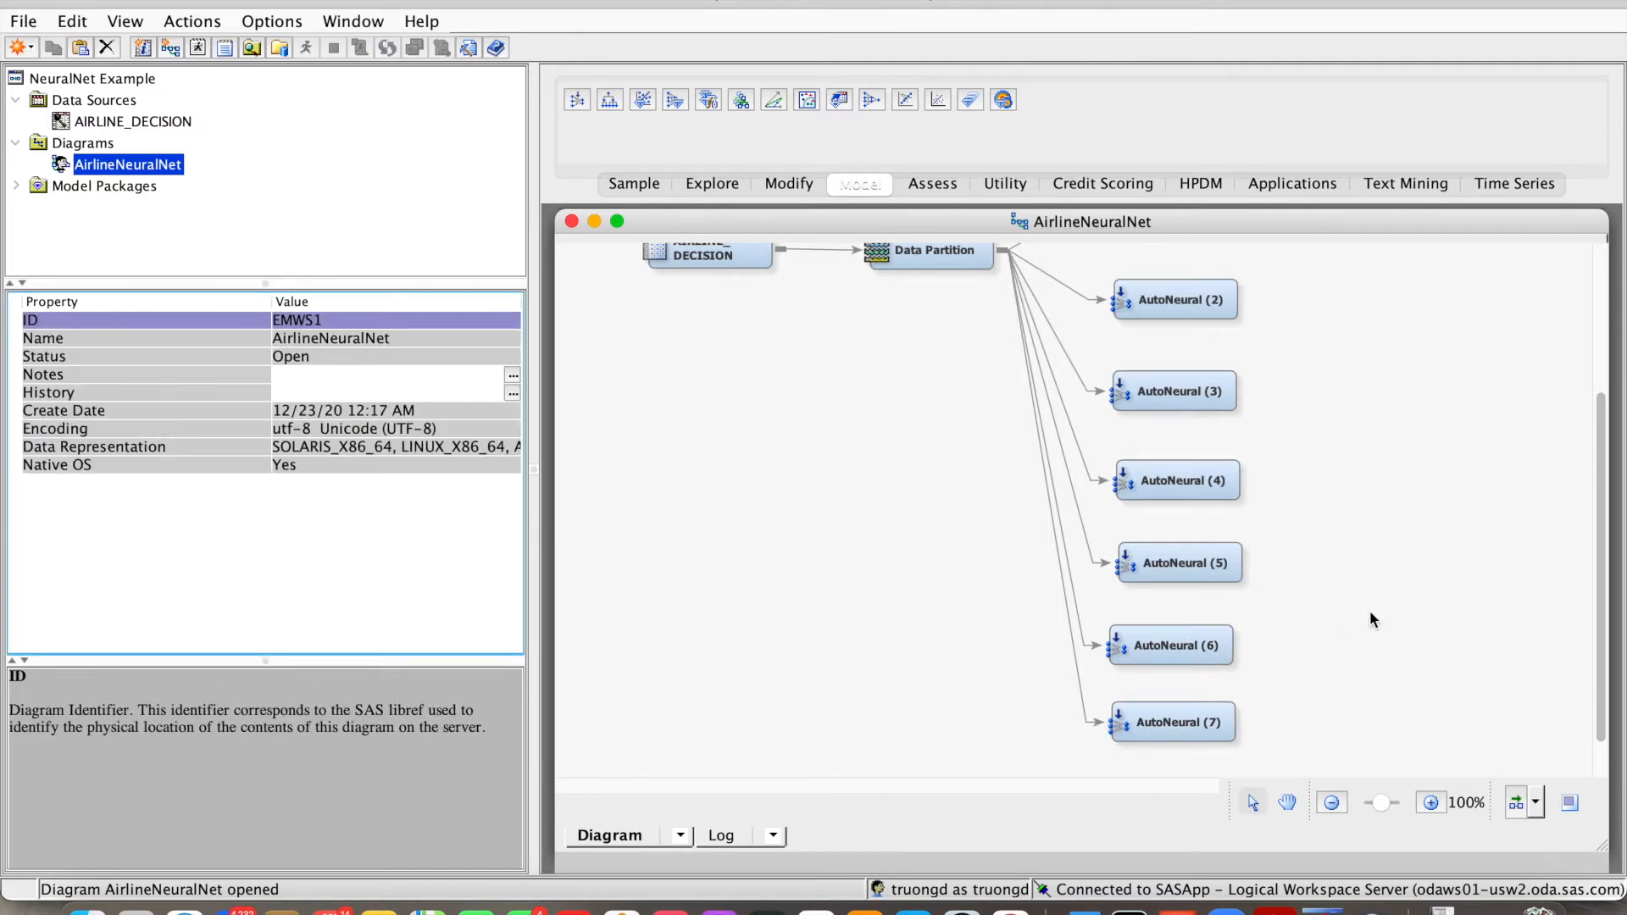
Step: Add a Model Comparison node to the diagram, placed to the right of the second AutoNeural node
scroll(1373, 619, down, 1)
scroll(1373, 620, up, 3)
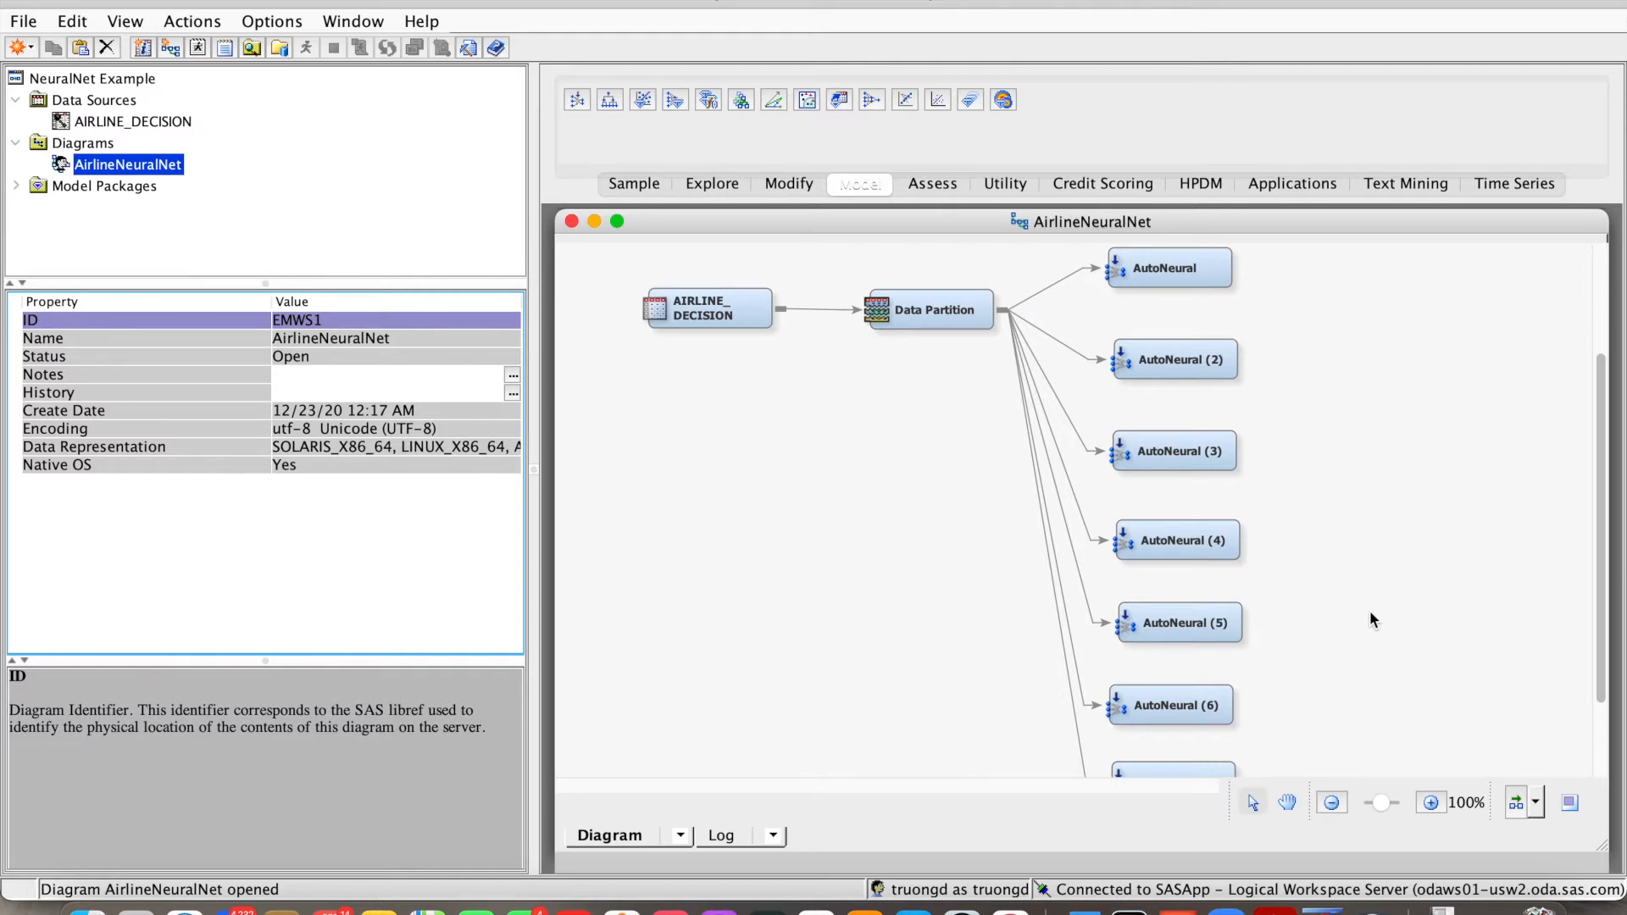
click(935, 188)
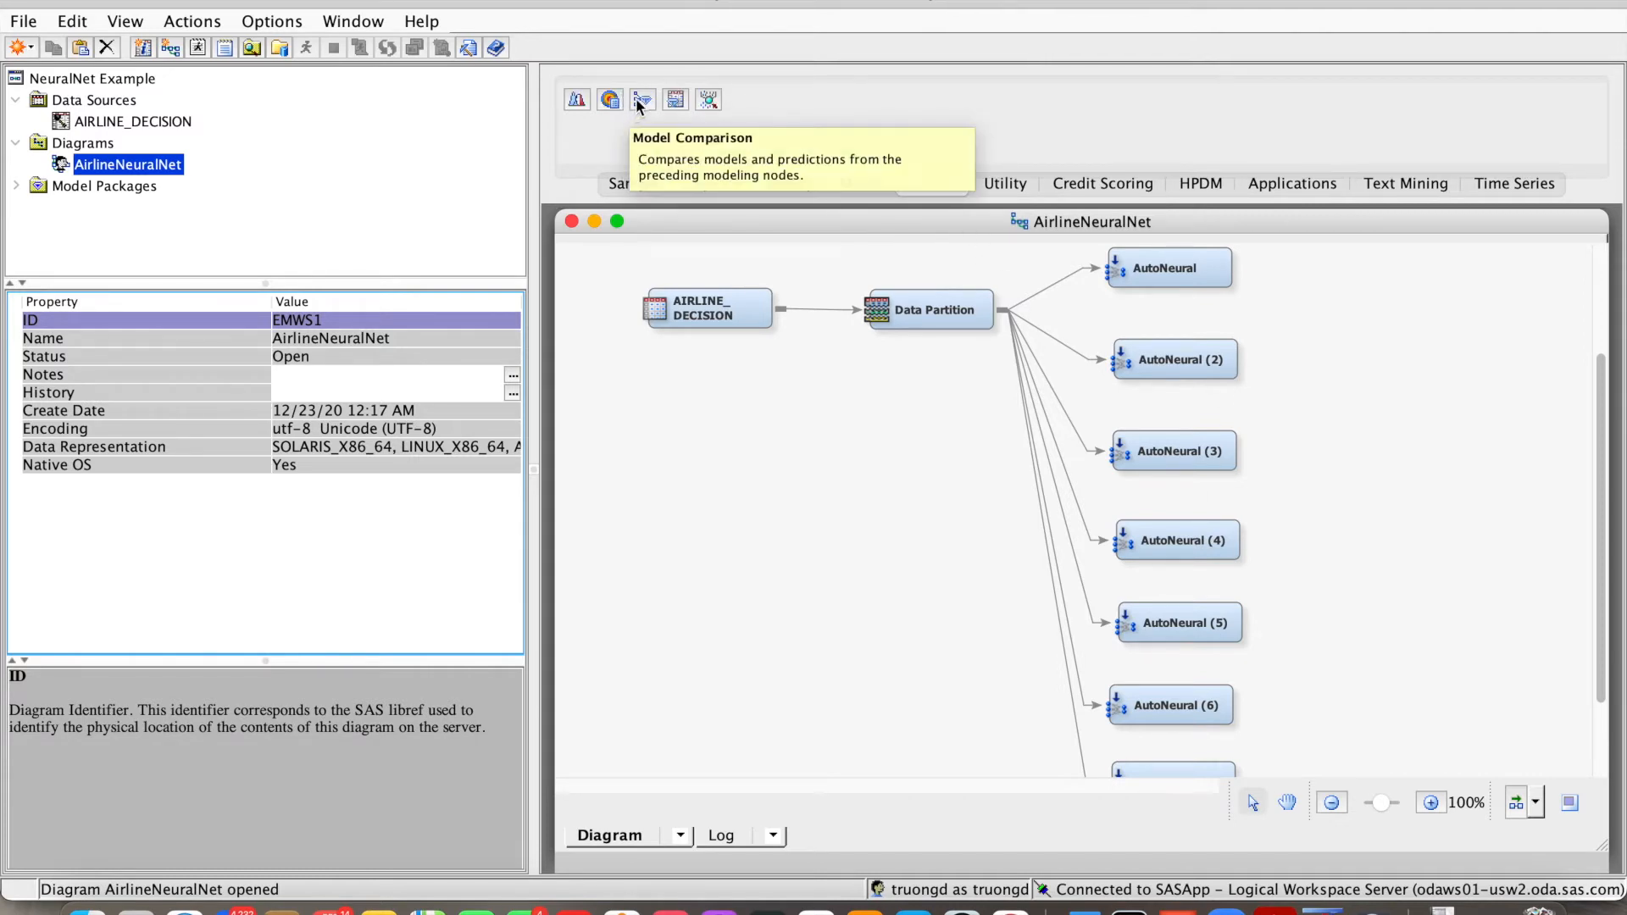
drag(638, 100, 1391, 476)
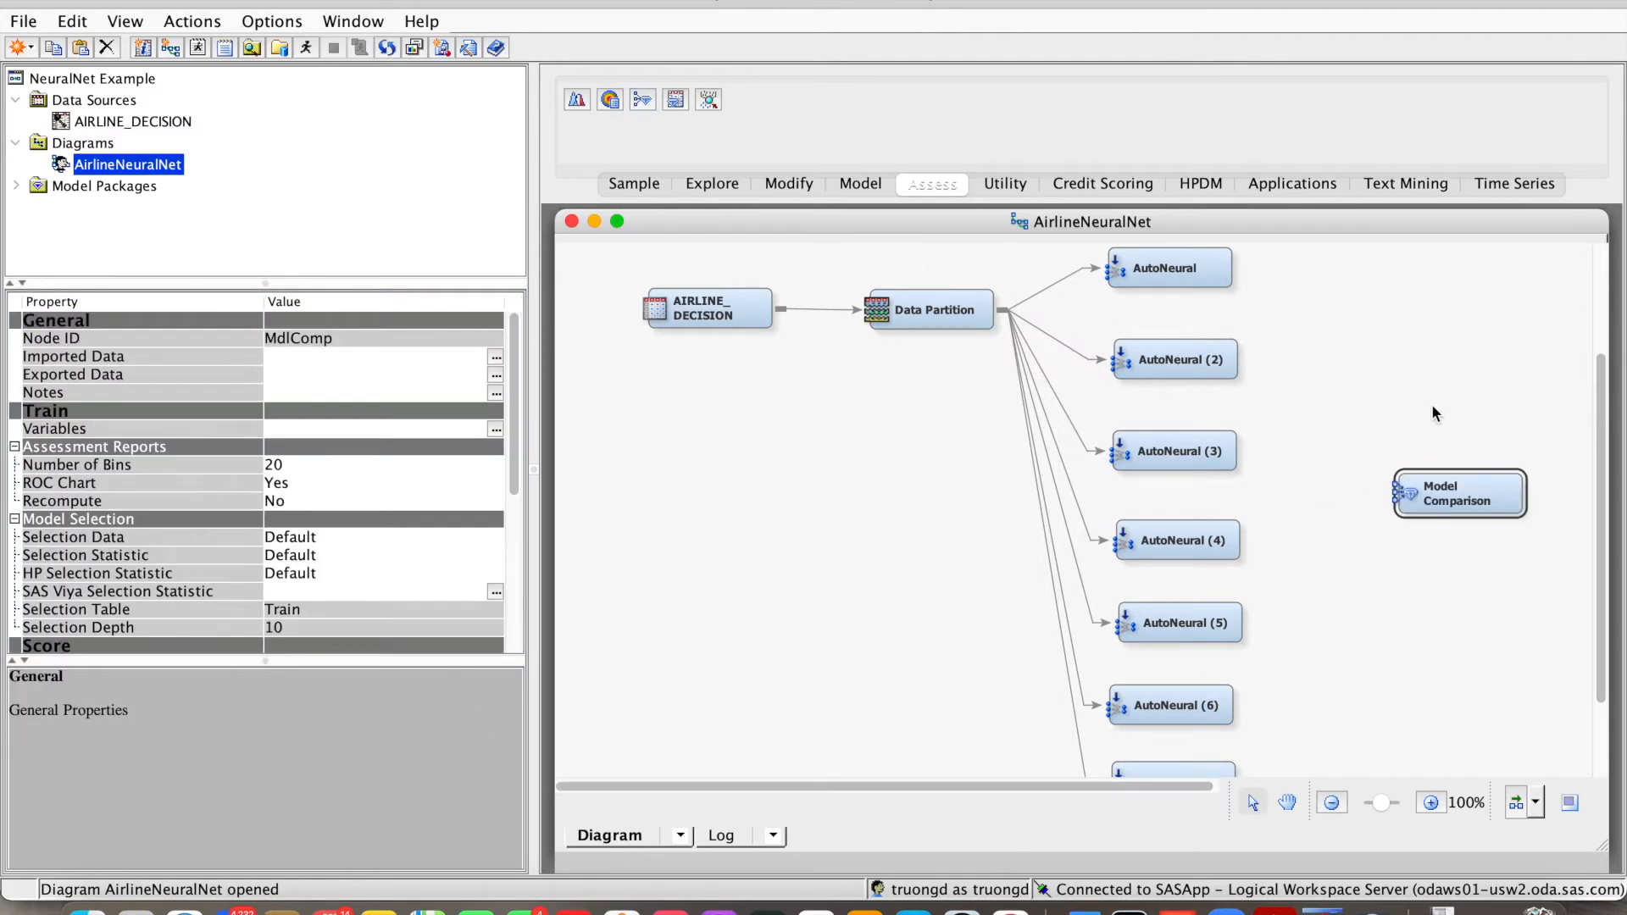
drag(1445, 500, 1438, 362)
Step: Connect all seven AutoNeural nodes to the Model Comparison node
drag(1237, 267, 1408, 349)
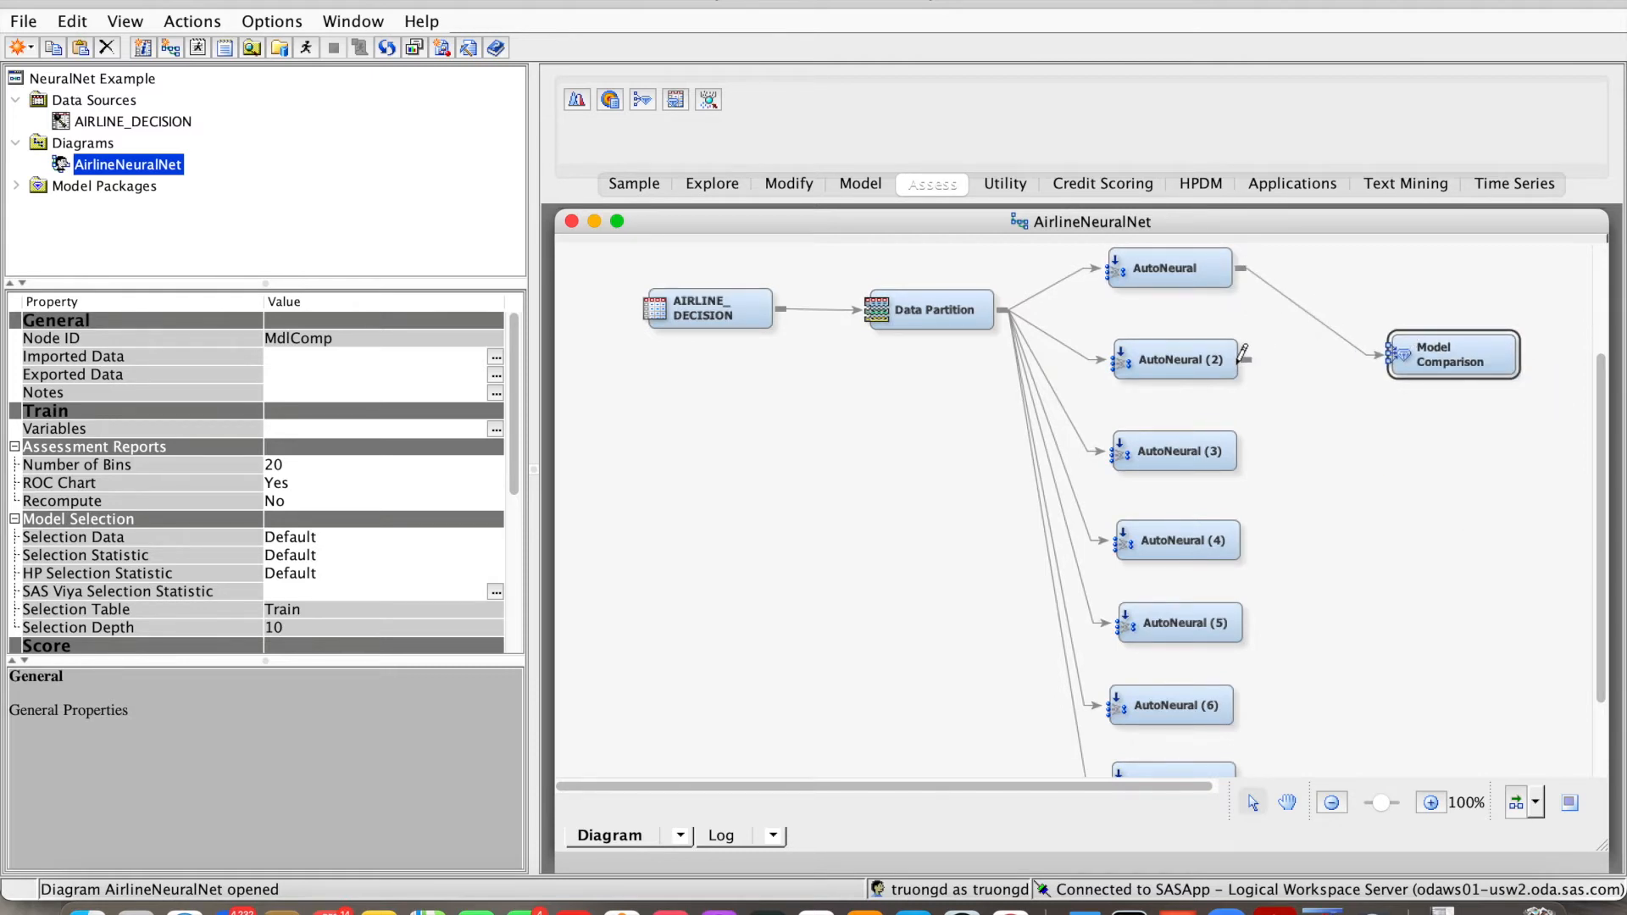
drag(1242, 352, 1407, 355)
mouse_move(1246, 451)
mouse_down()
mouse_move(1337, 370)
mouse_move(1394, 354)
mouse_up()
drag(1251, 534, 1390, 354)
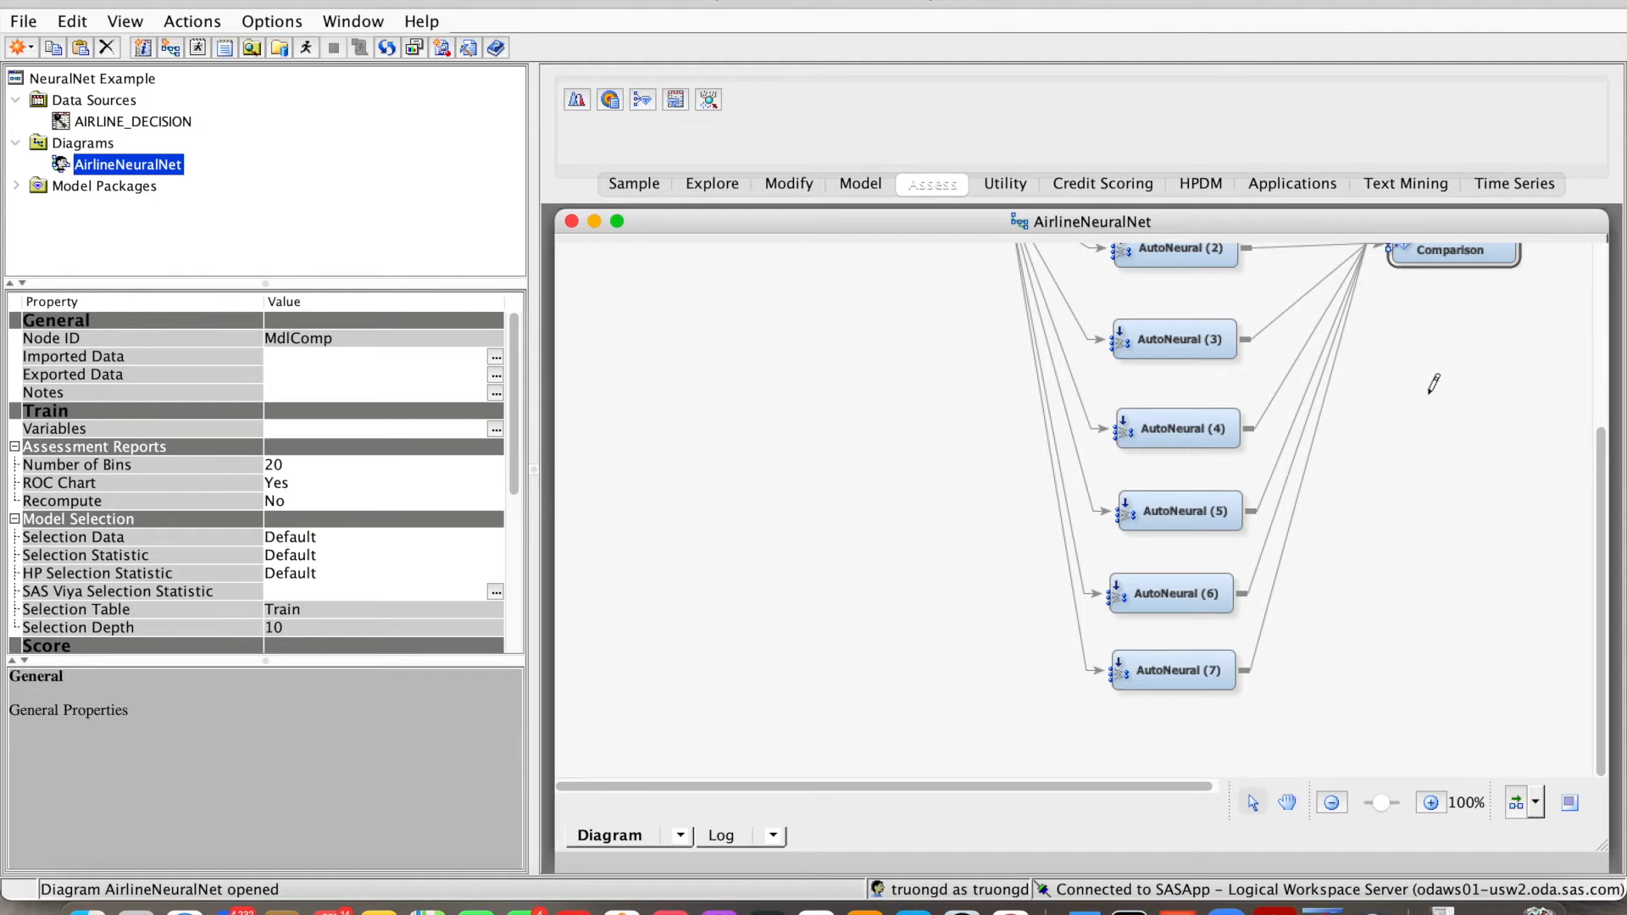
drag(1422, 256, 1422, 255)
drag(1604, 450, 1600, 406)
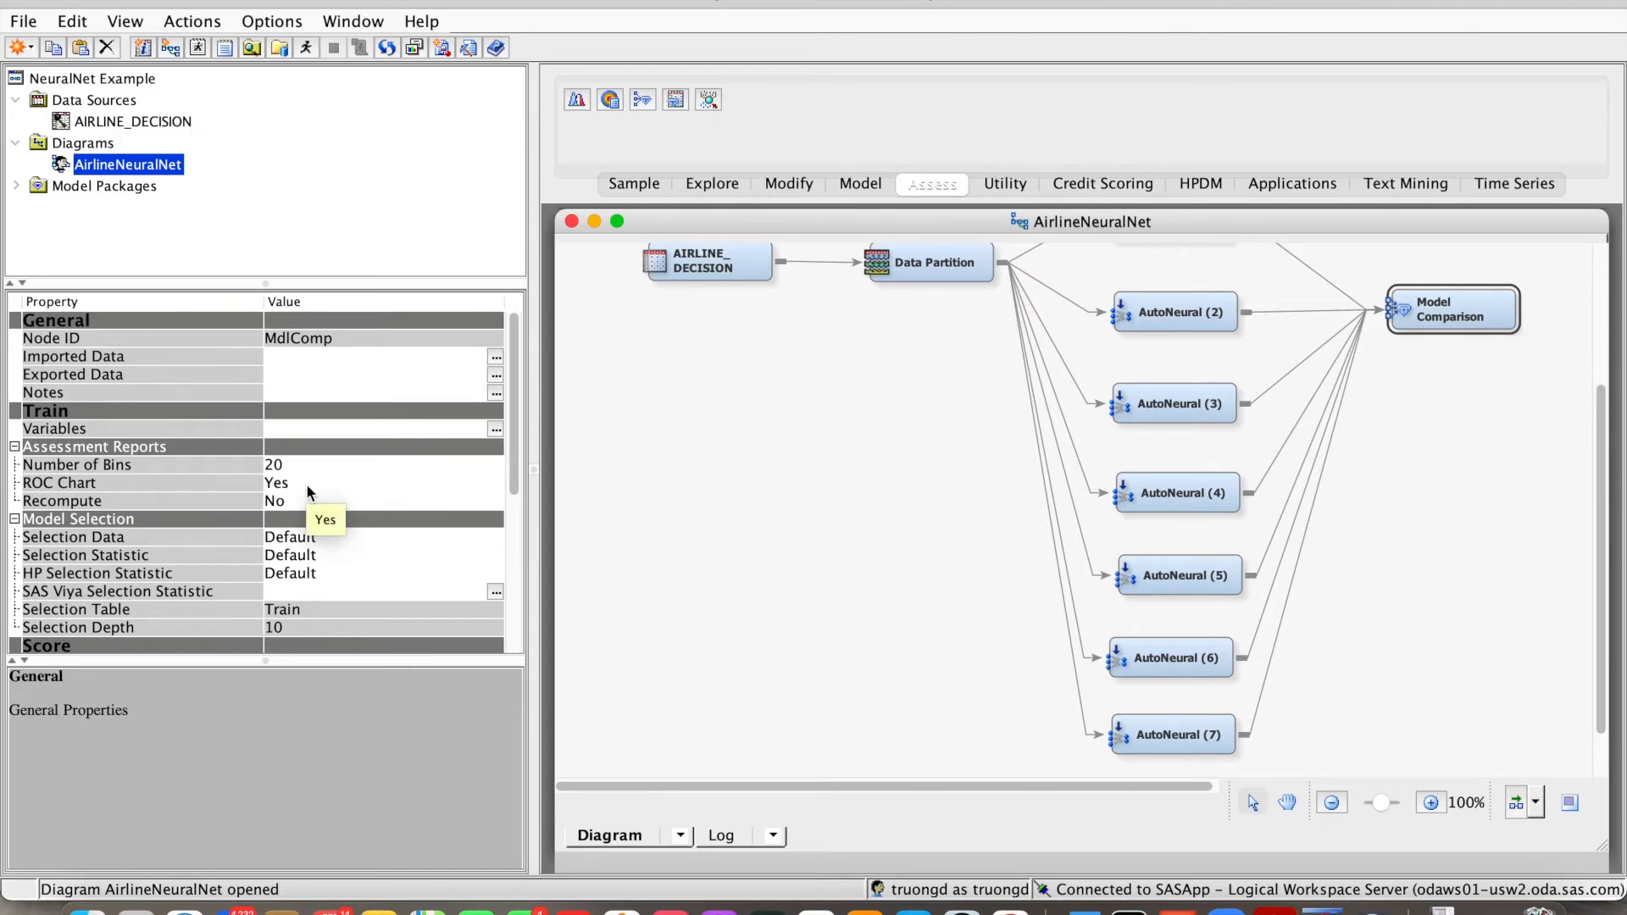
Step: Check the Model Comparison node's ROC chart and selection data options and set its selection statistic to Misclassification Rate
click(221, 482)
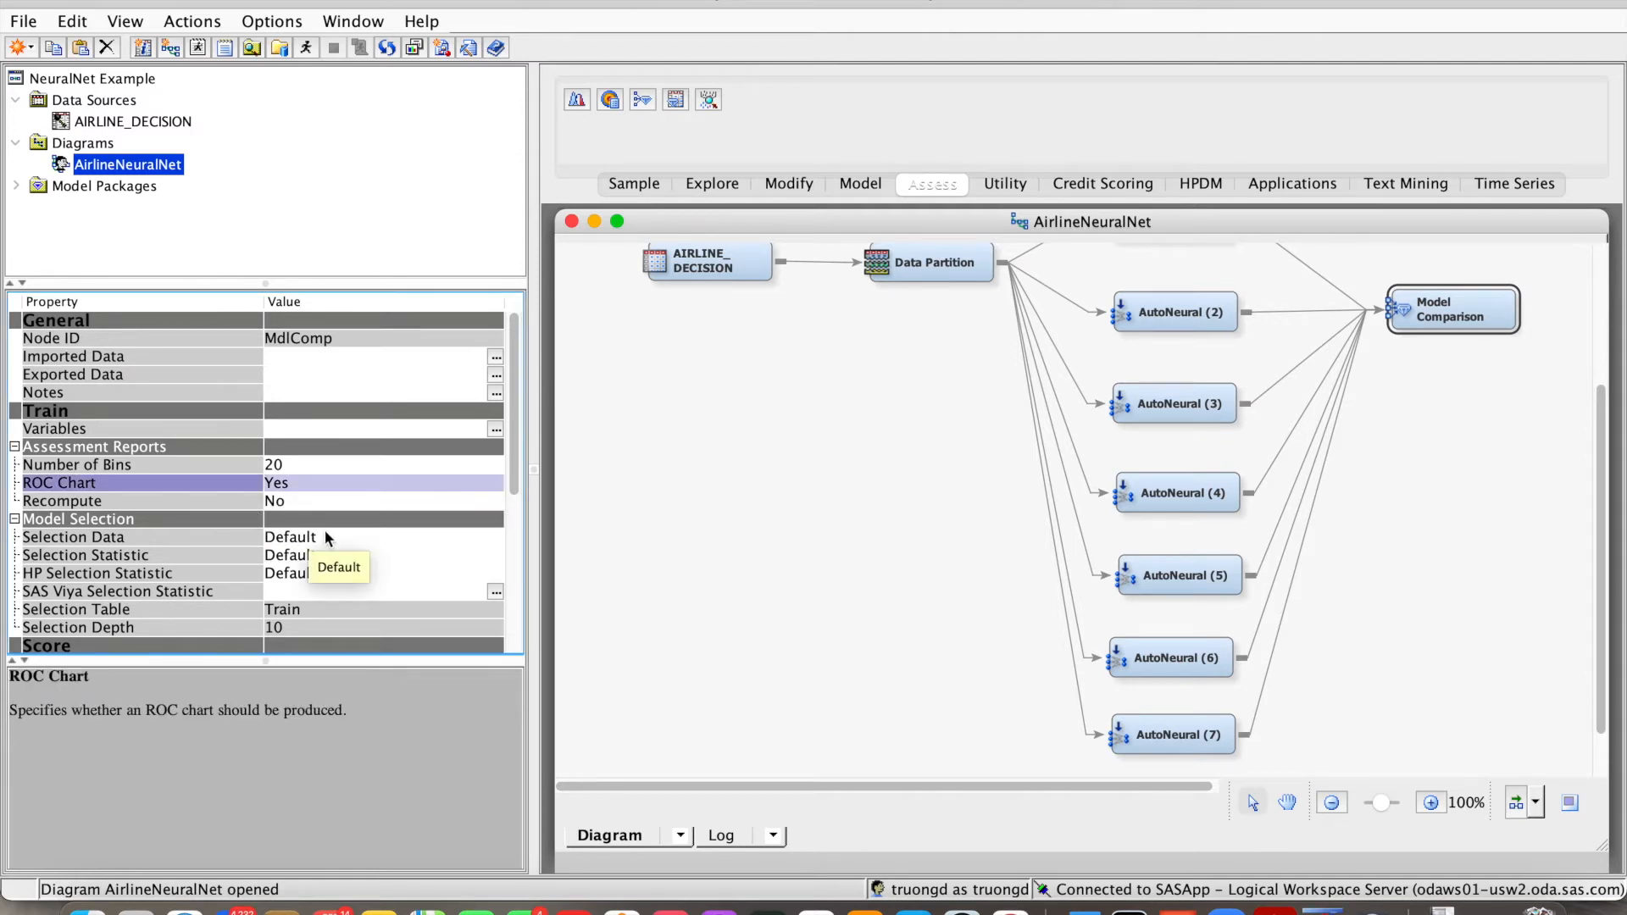
mouse_move(212, 539)
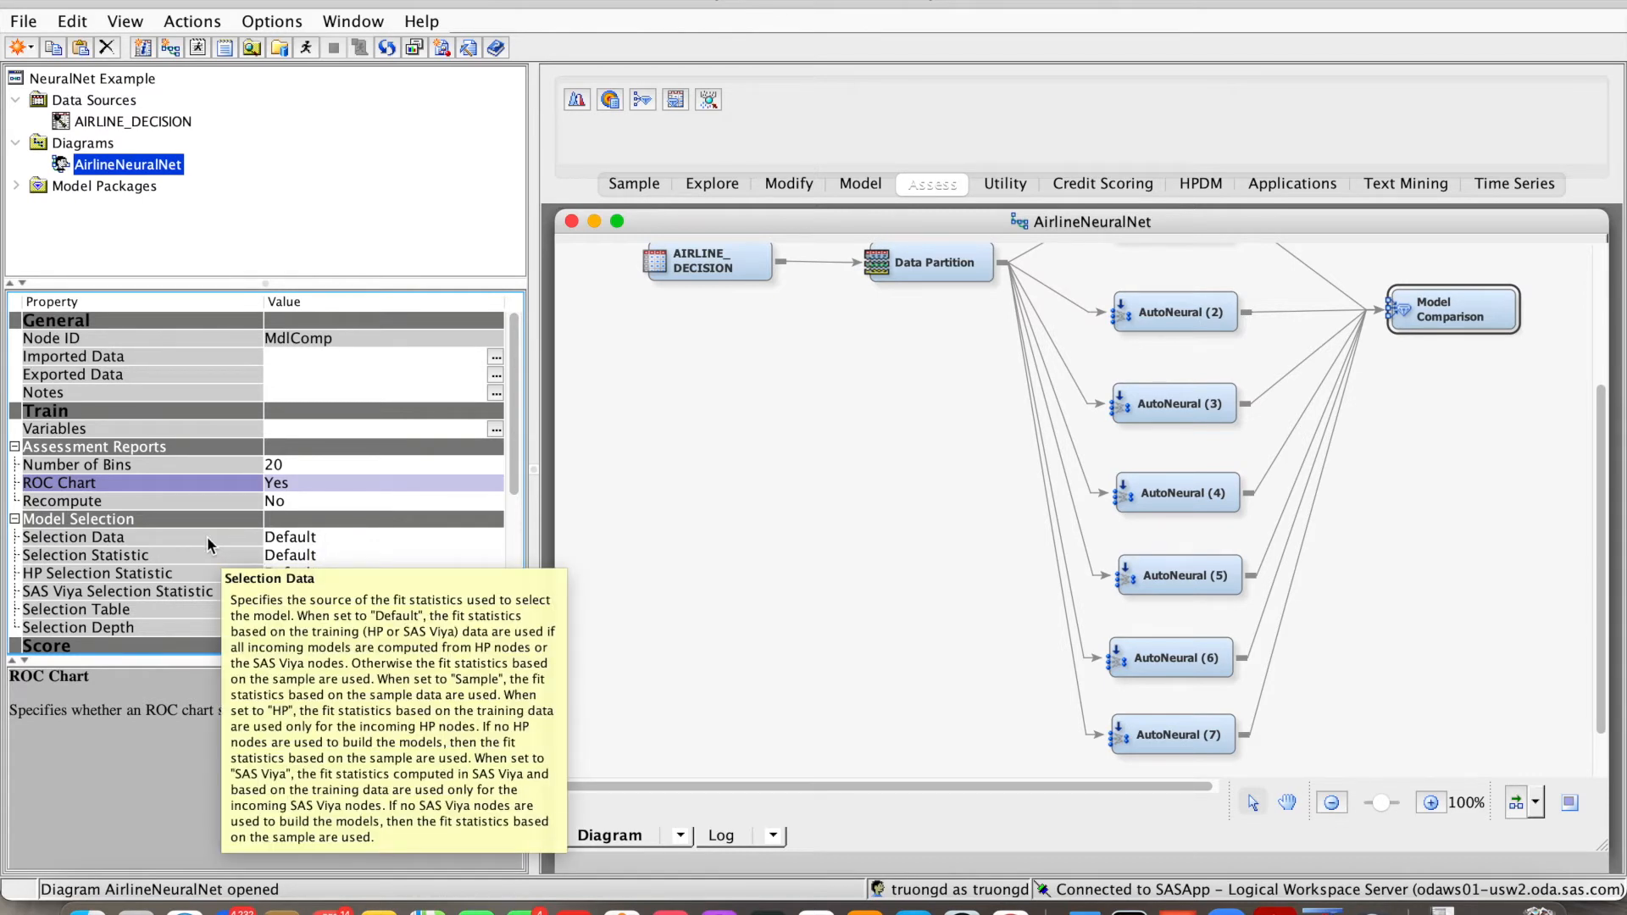
click(207, 555)
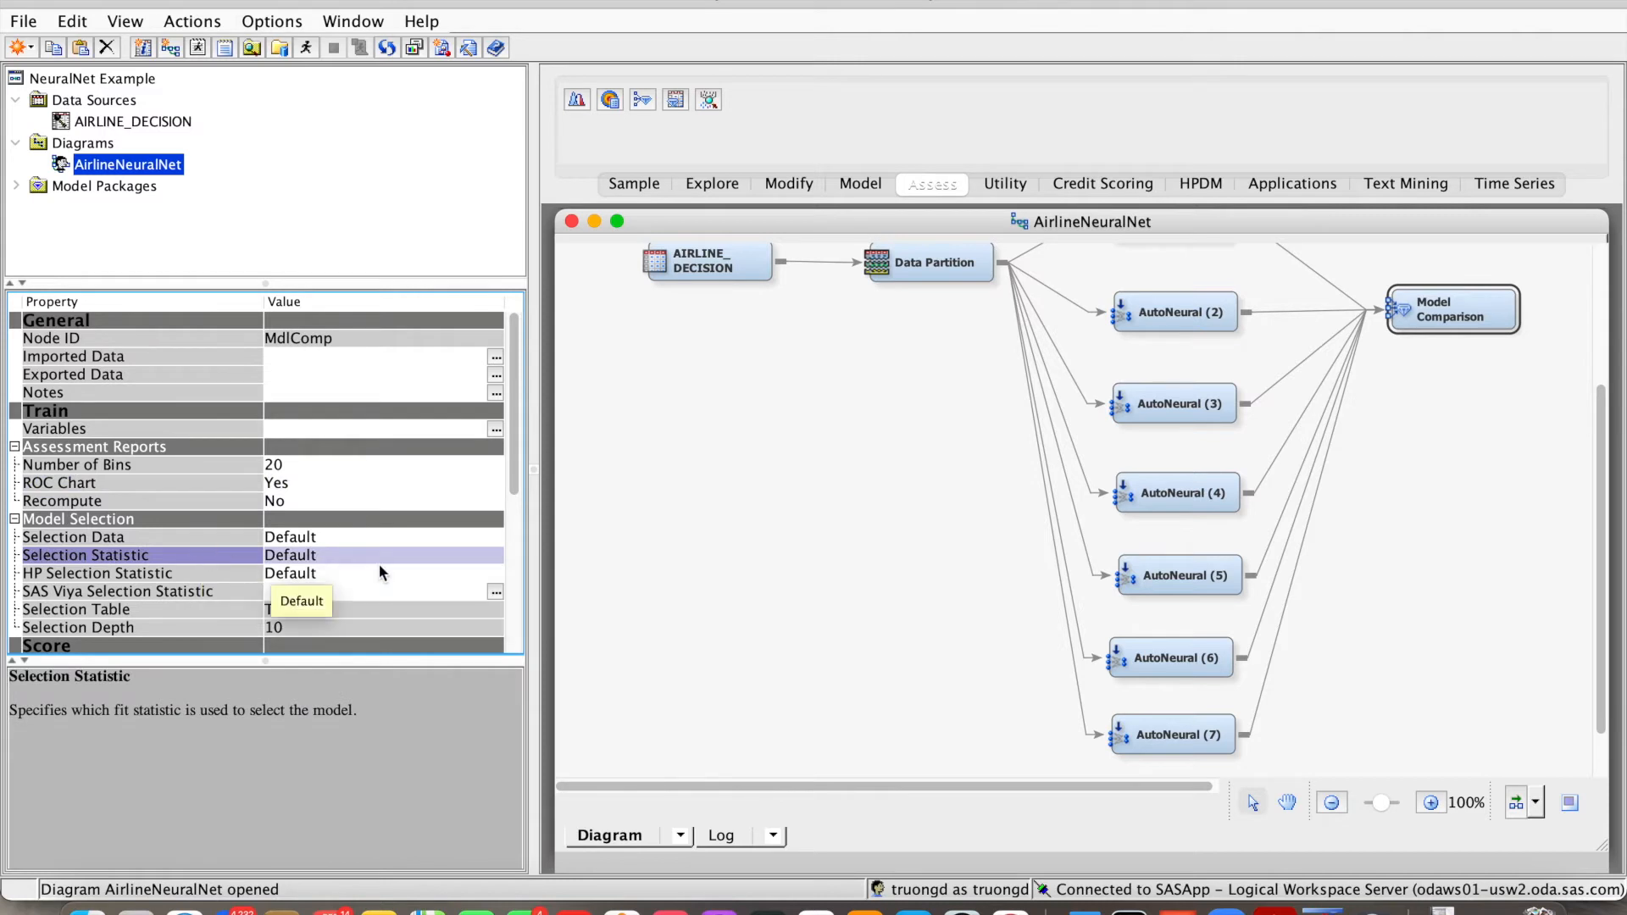
click(427, 555)
scroll(432, 633, down, 2)
scroll(433, 640, down, 2)
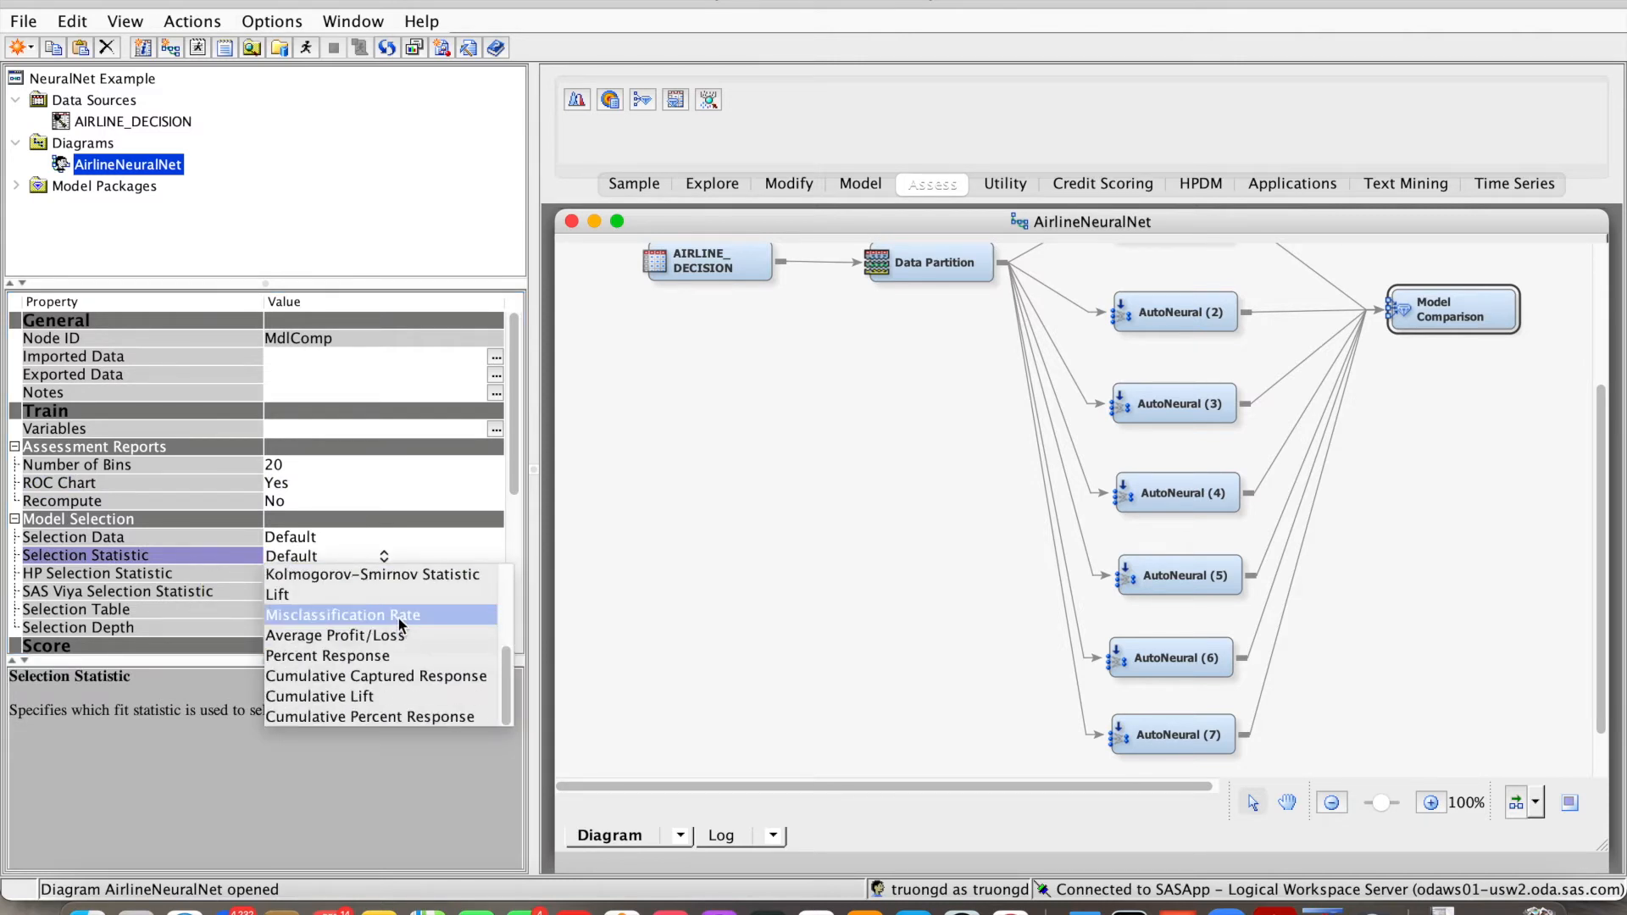
click(398, 617)
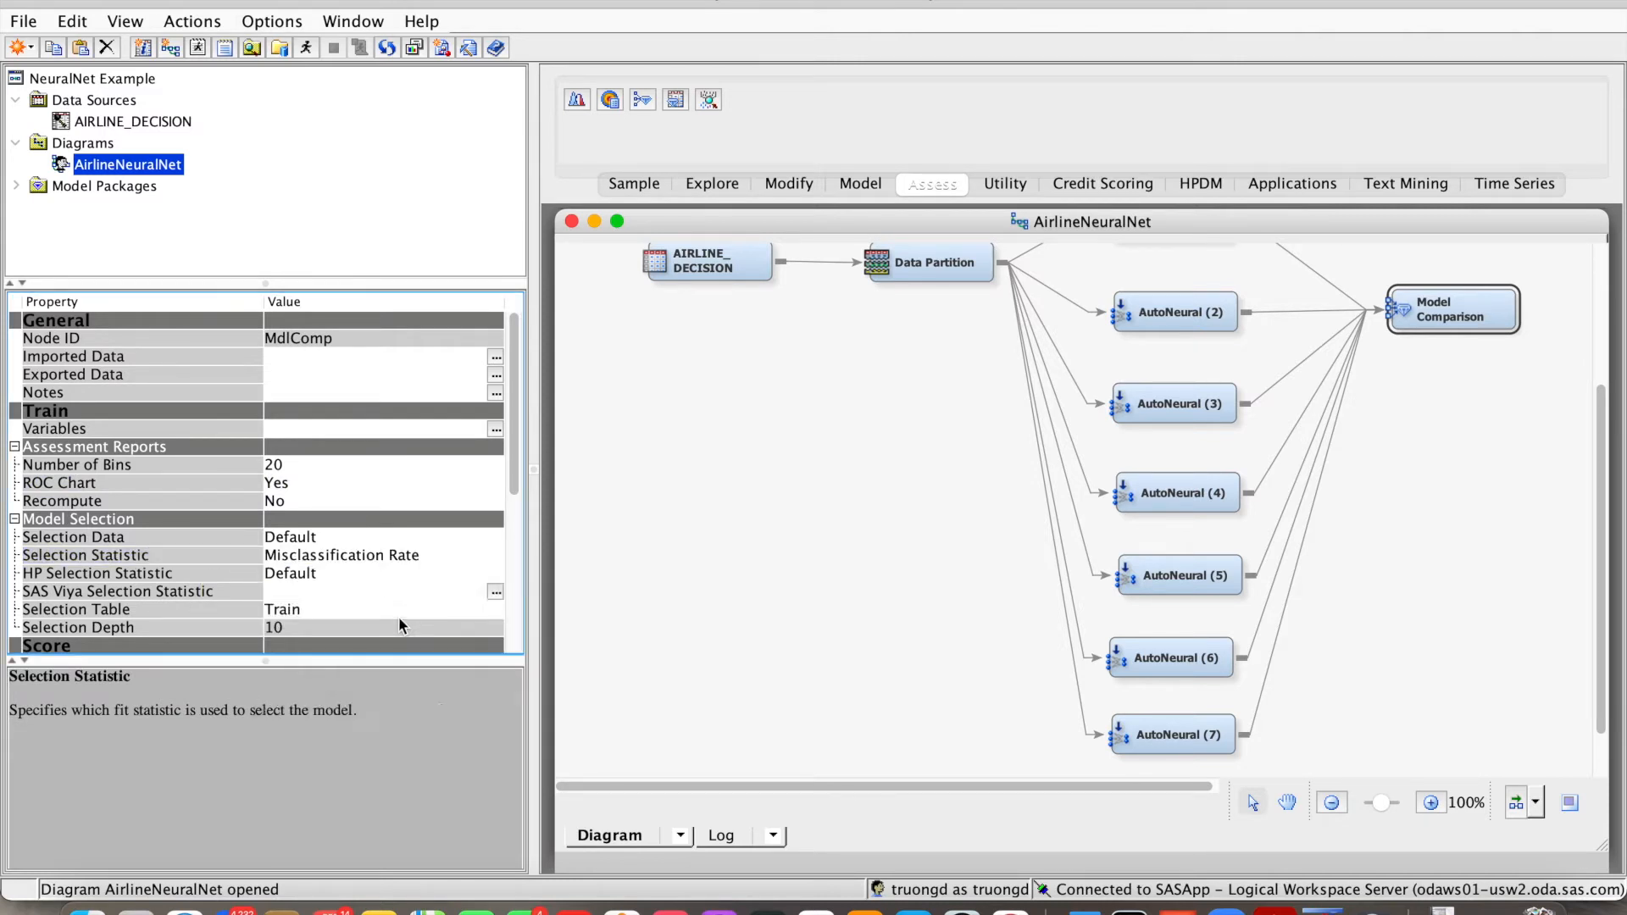
Step: Set the Model Comparison node's selection table to Validation
click(254, 608)
click(332, 610)
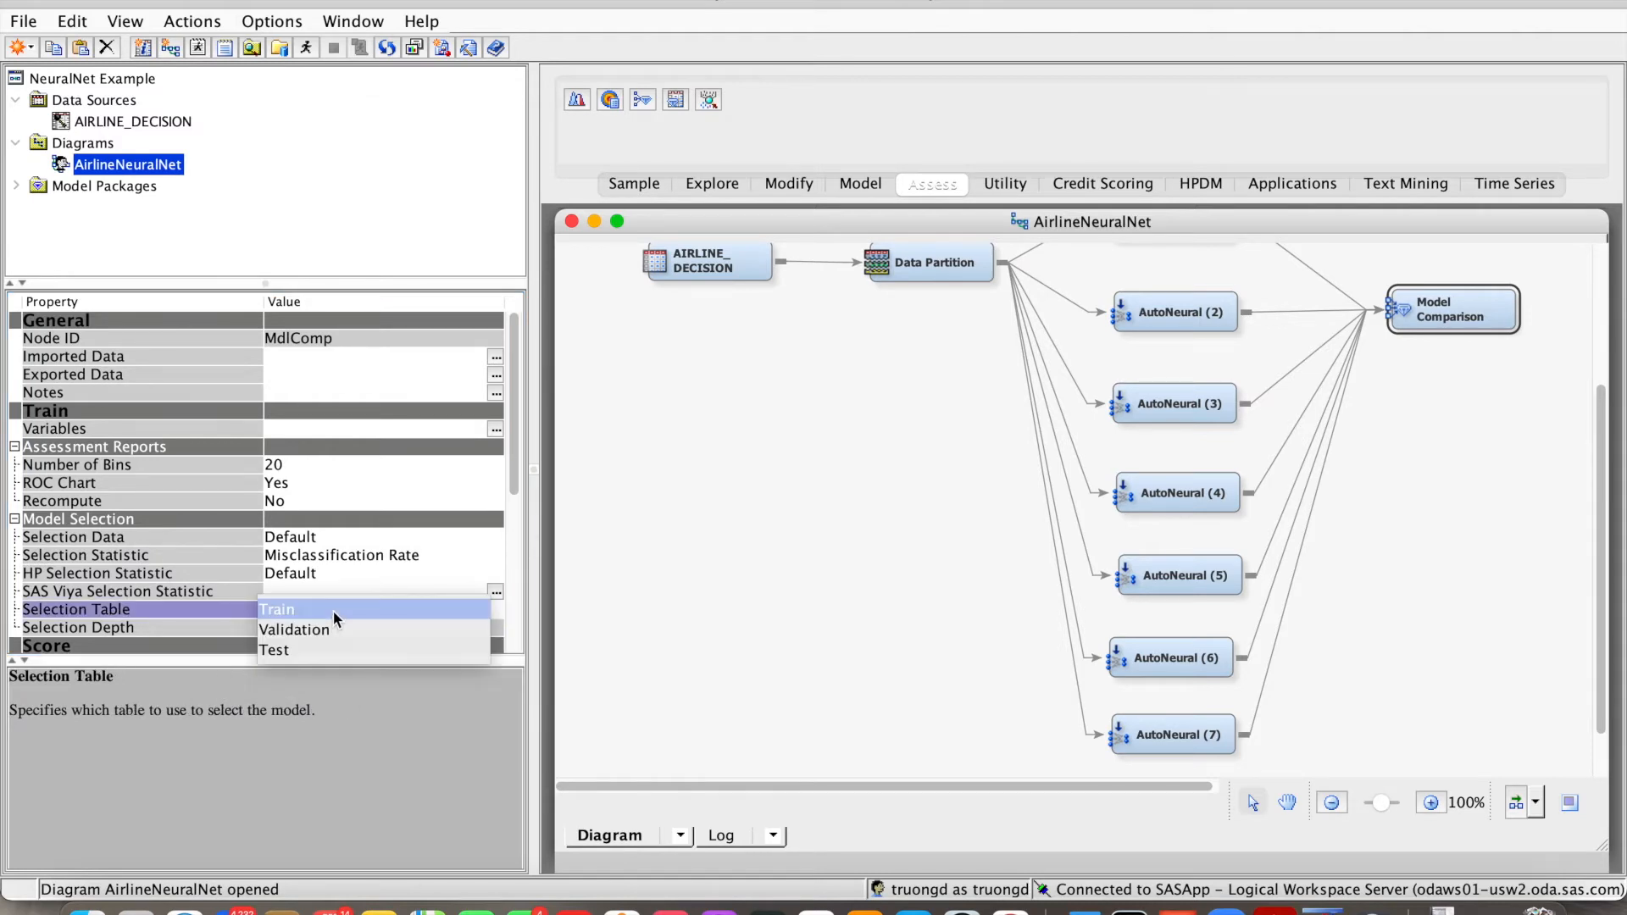
click(329, 630)
click(327, 629)
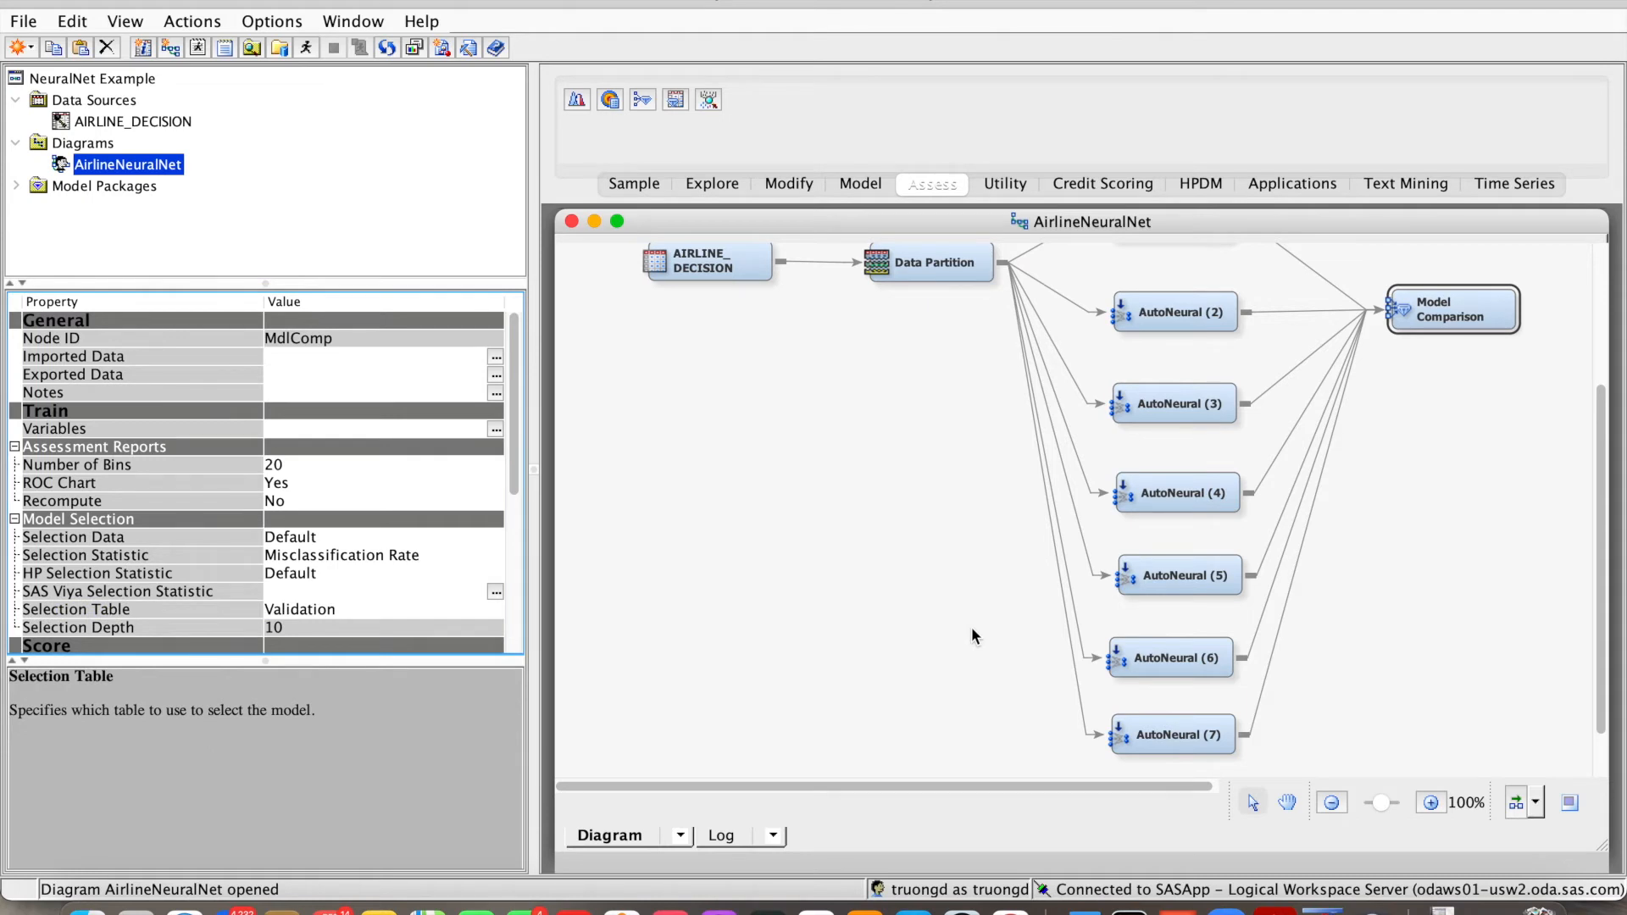
Step: Run the diagram path through the Model Comparison node and confirm the run
right_click(1457, 312)
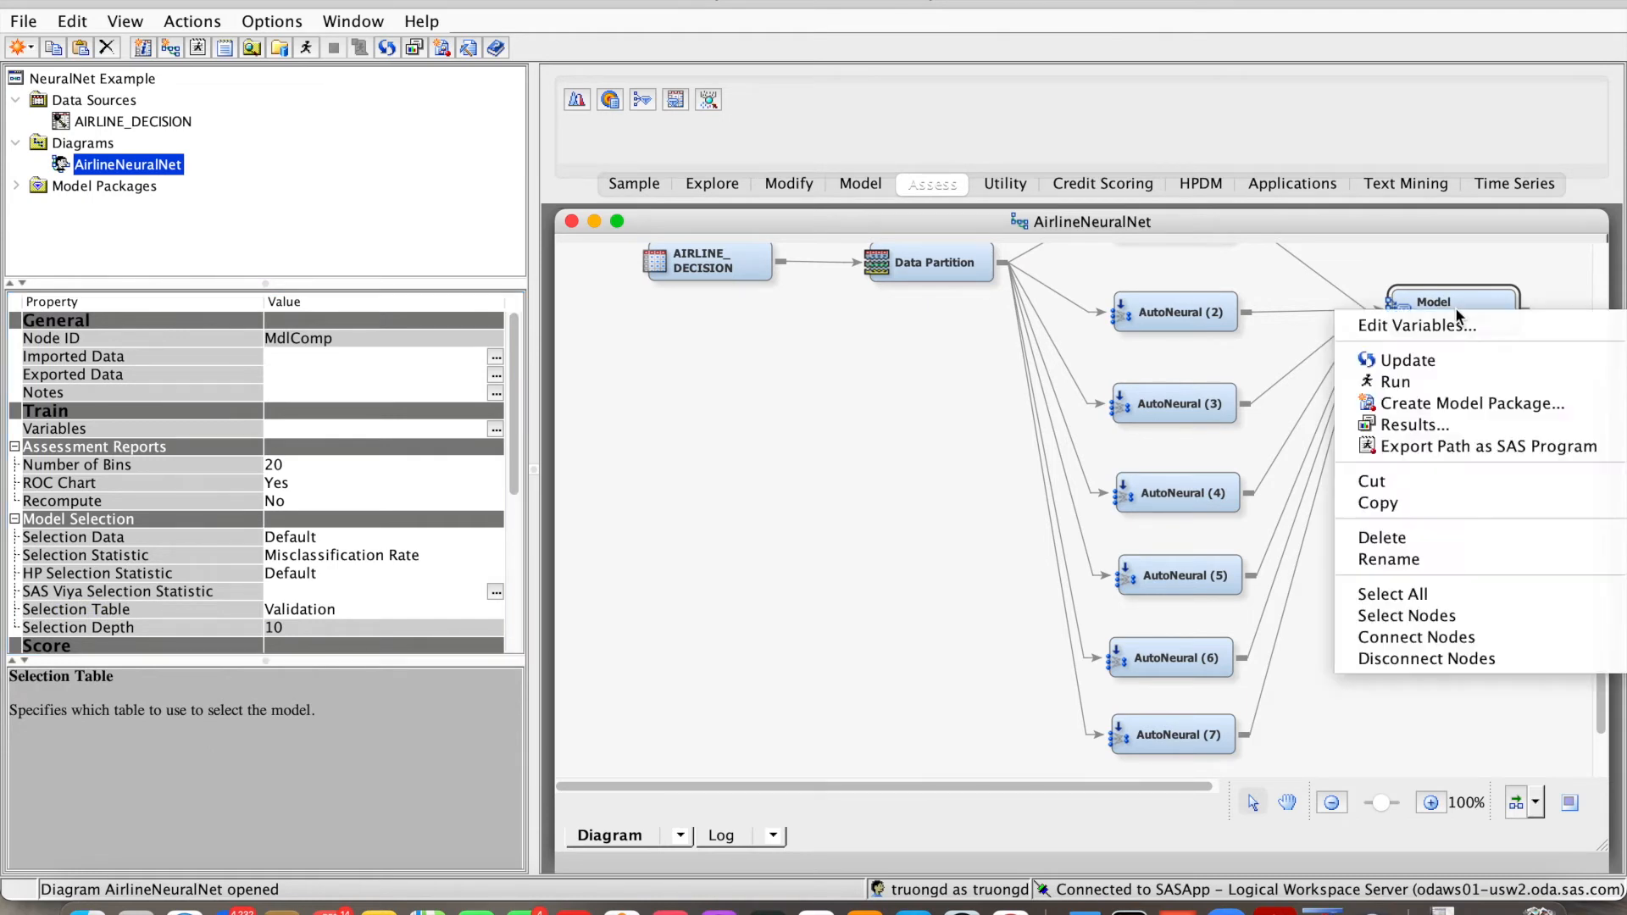
click(1413, 383)
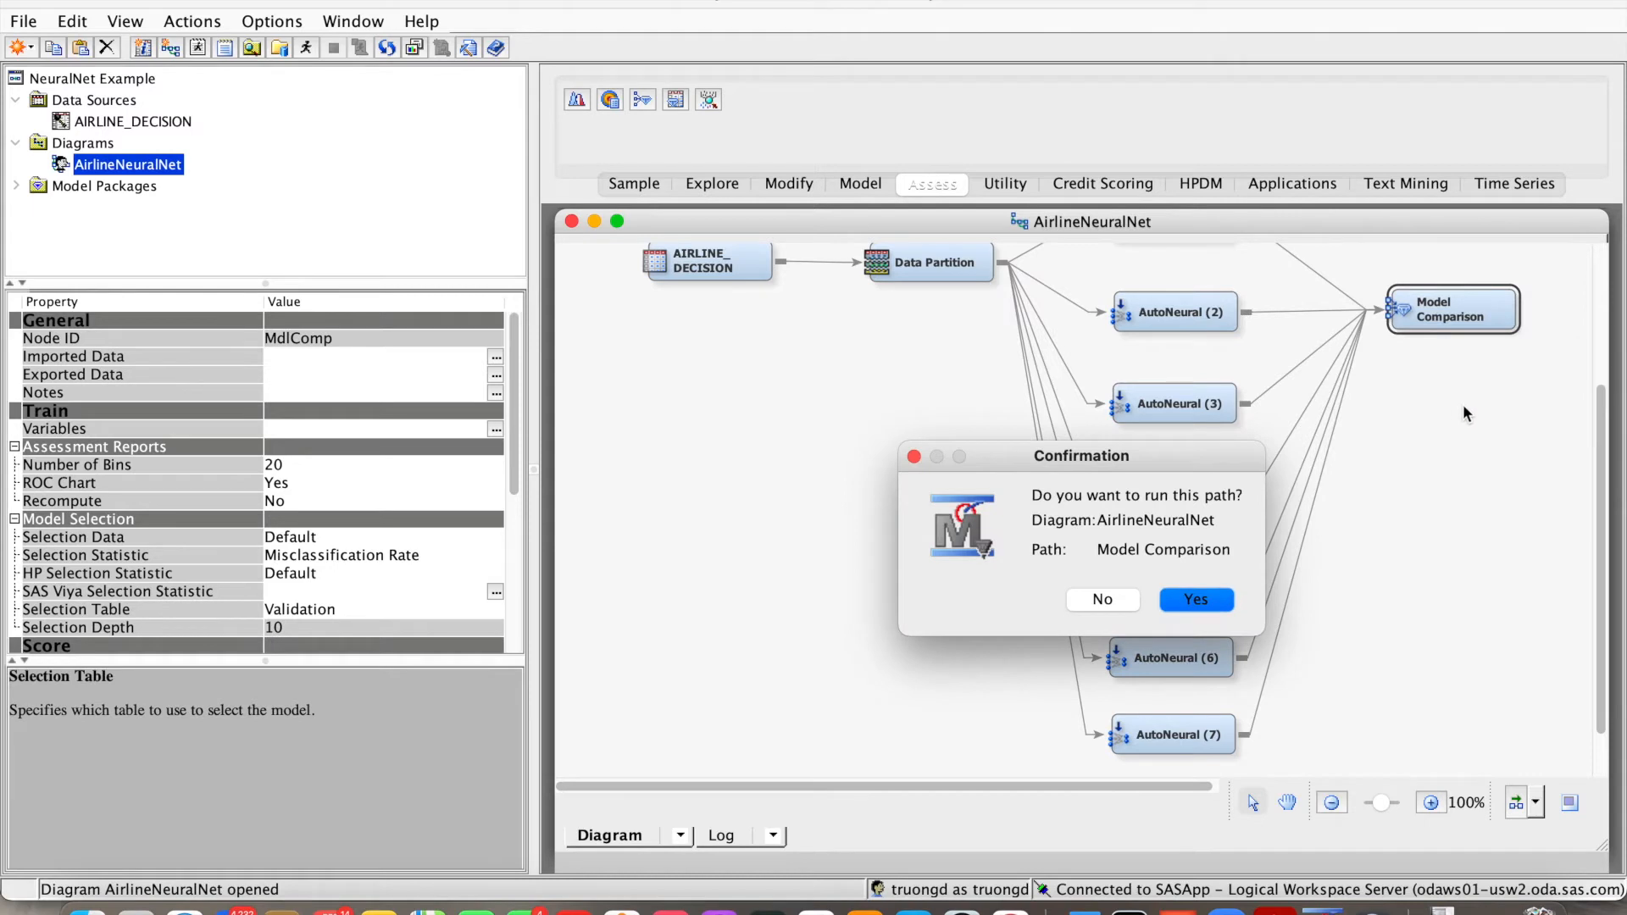
click(1191, 600)
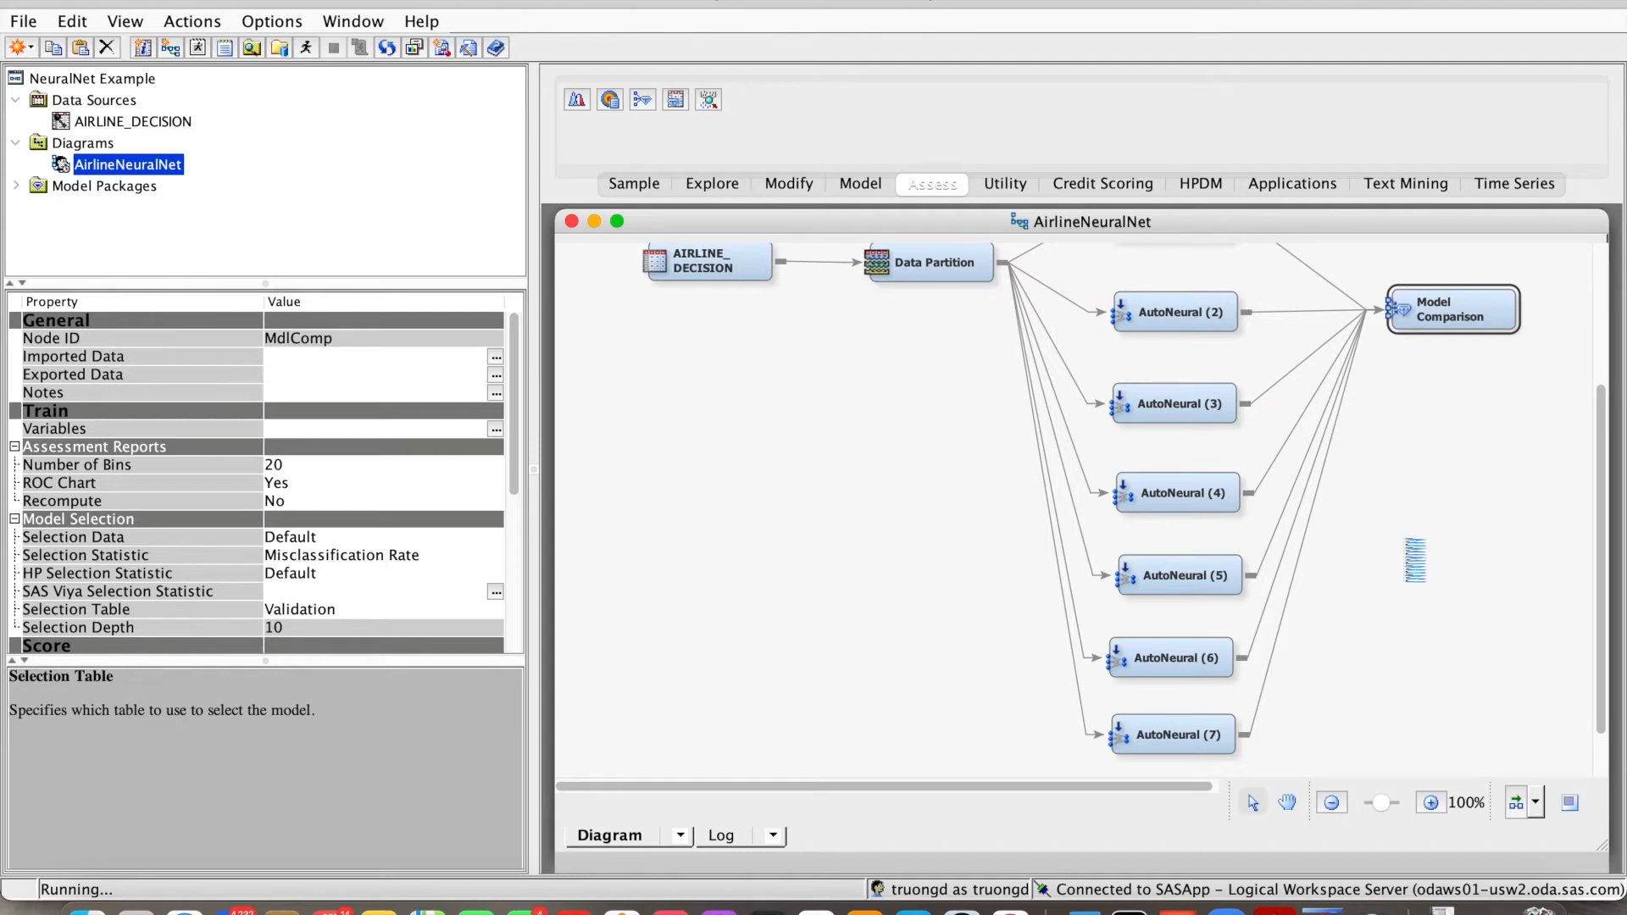
scroll(1080, 508, up, 3)
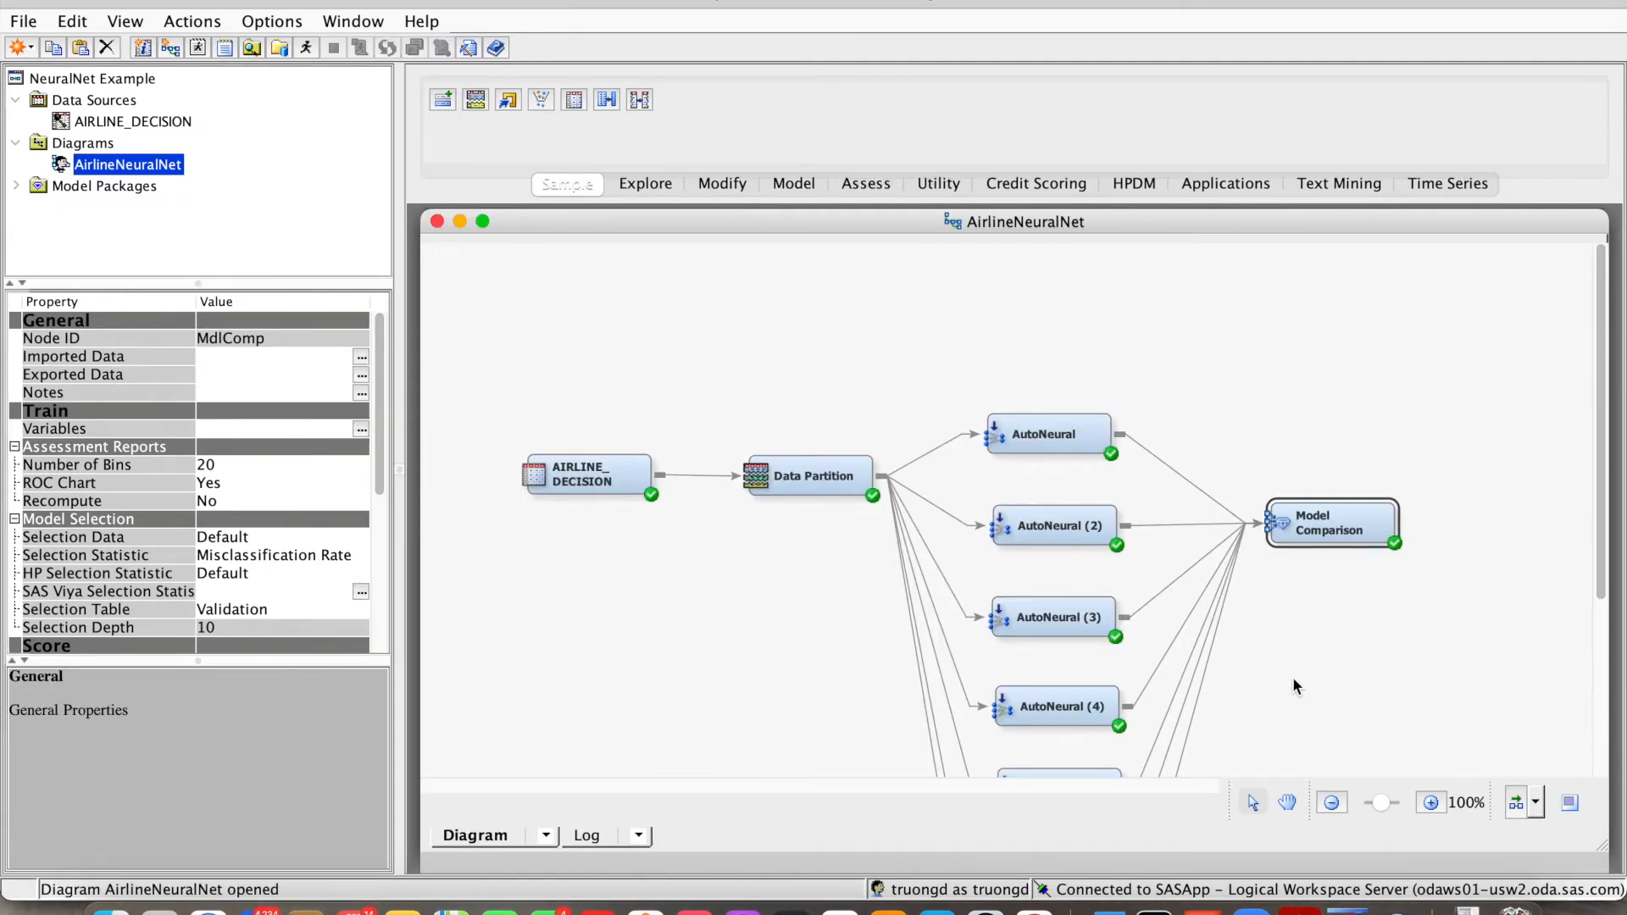
click(1293, 678)
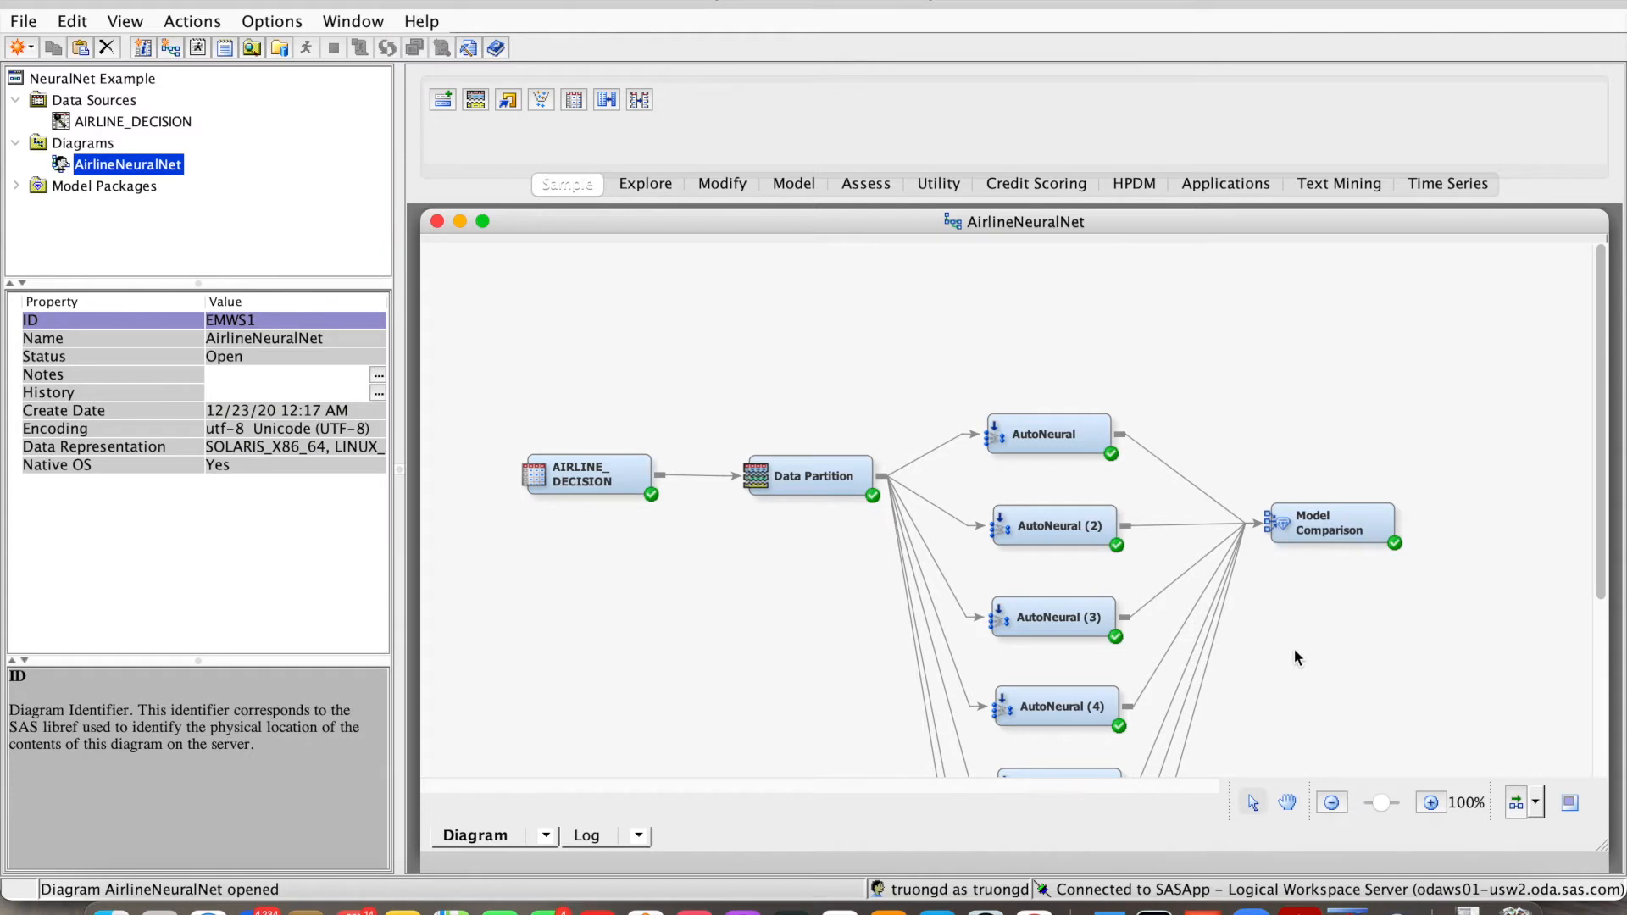
Step: Open the results of the Model Comparison node
click(1313, 528)
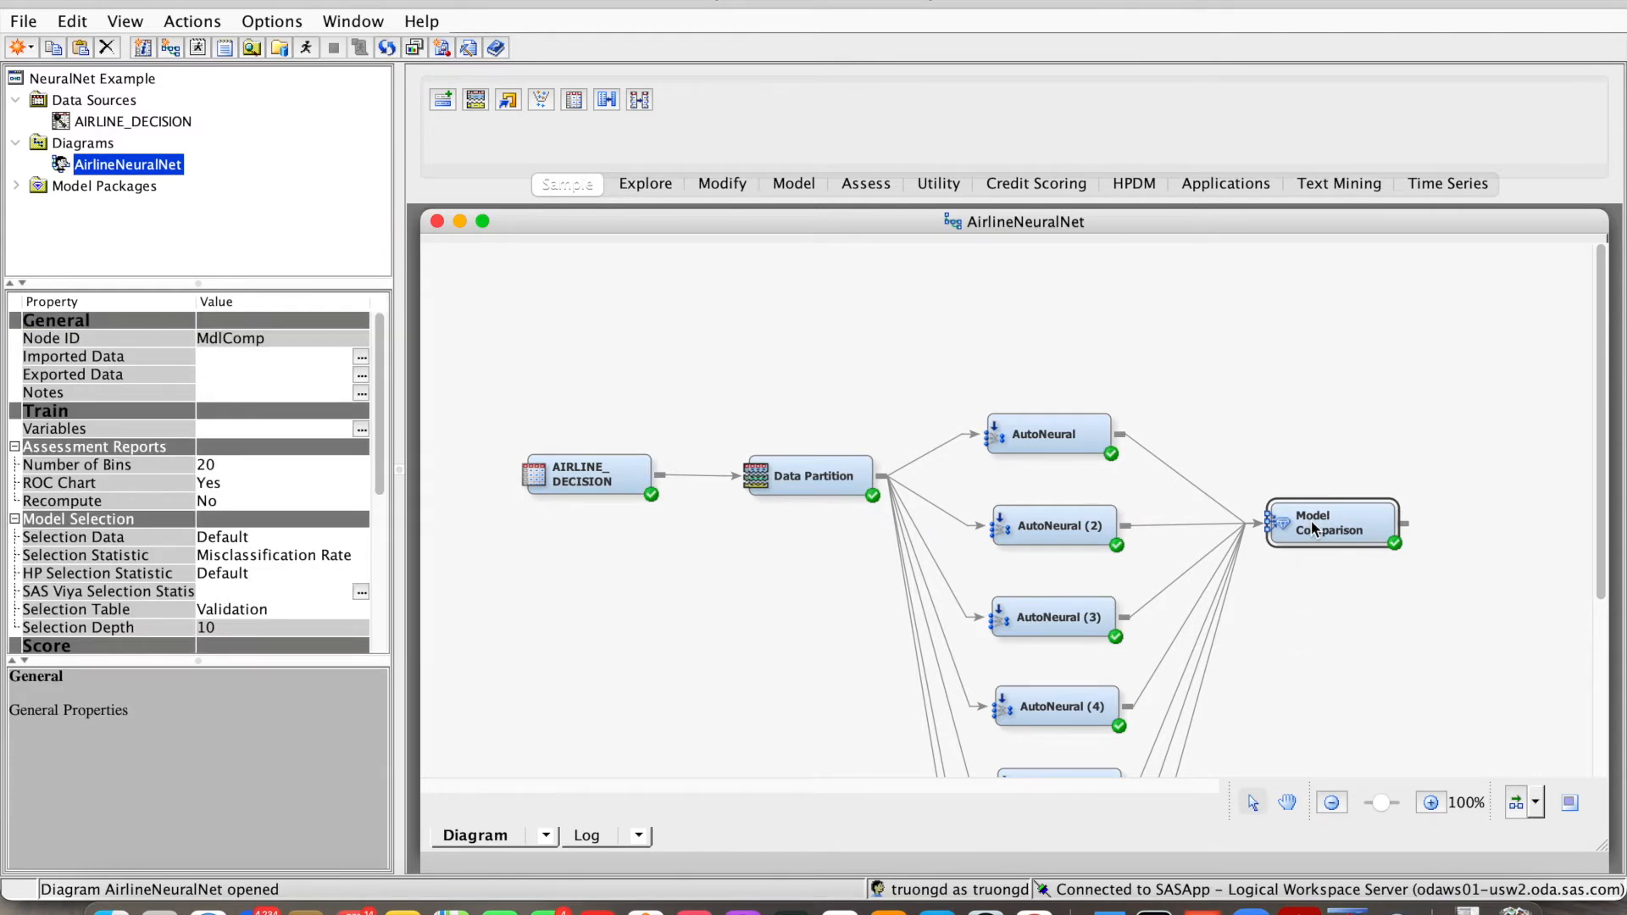
right_click(1313, 528)
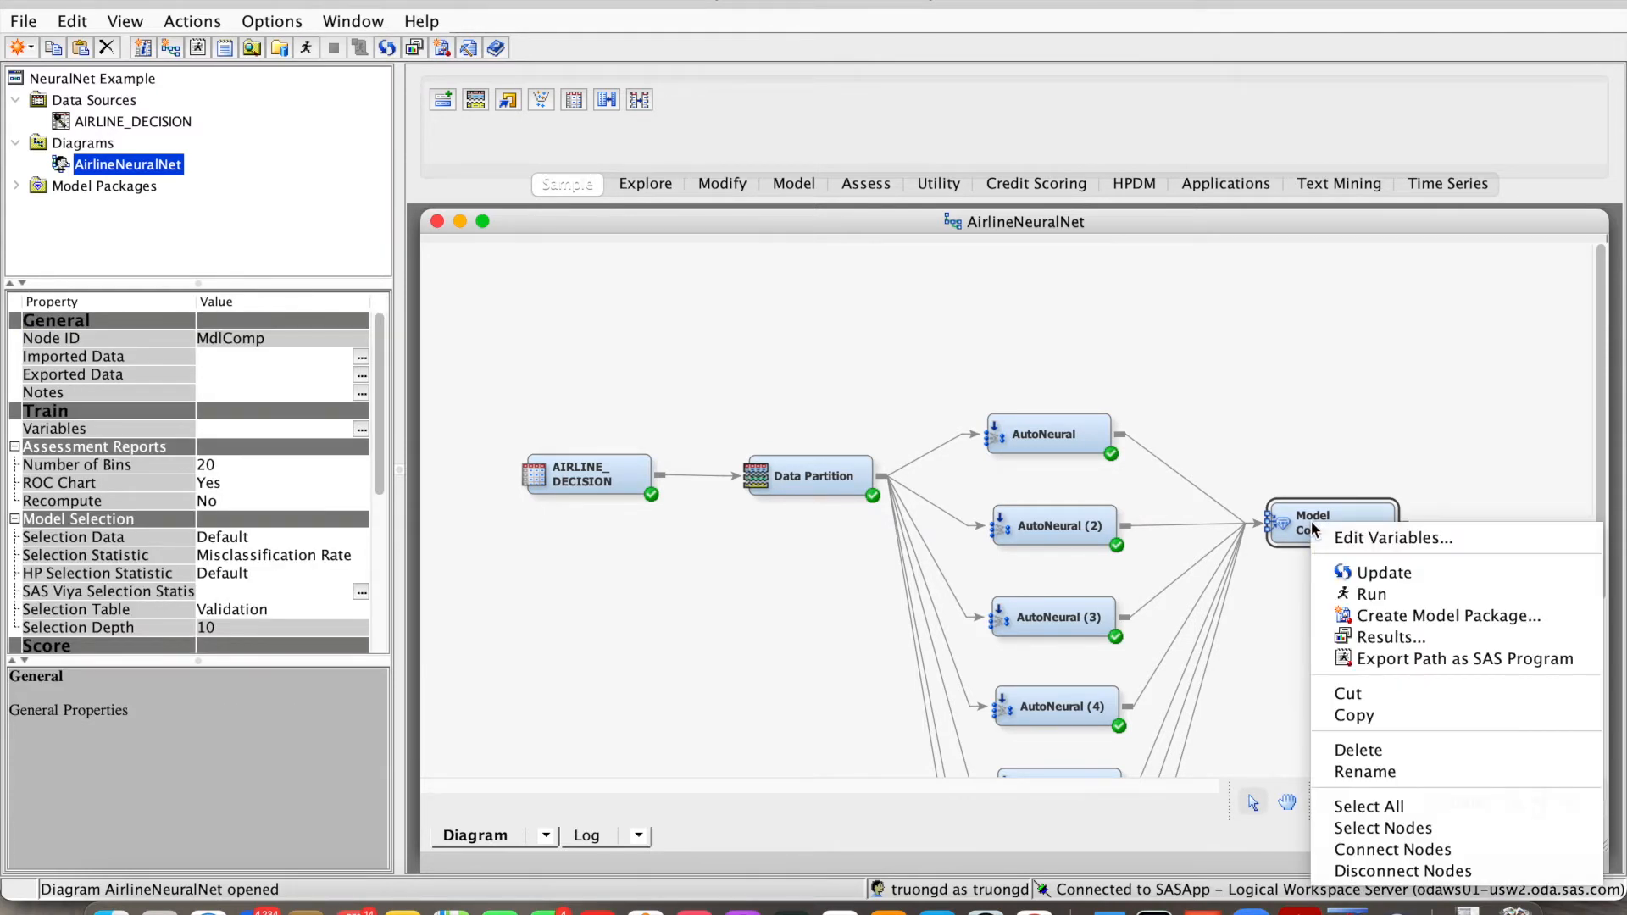
click(1381, 638)
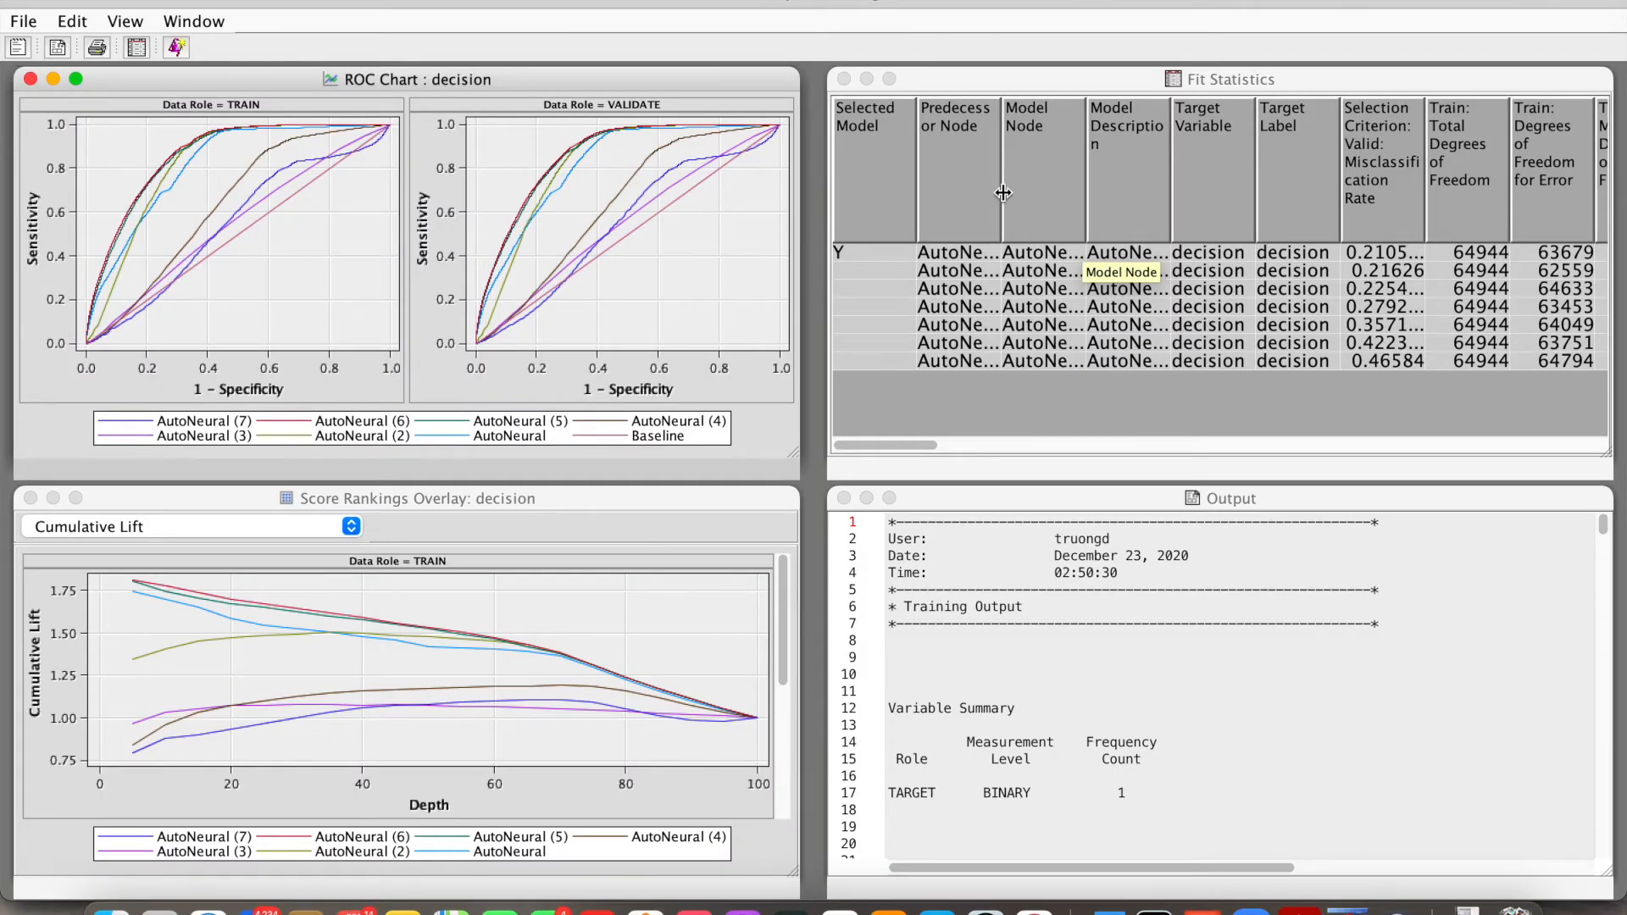
Step: Widen the Predecessor Node and validation misclassification rate columns in the Fit Statistics table to read their full values
click(1003, 193)
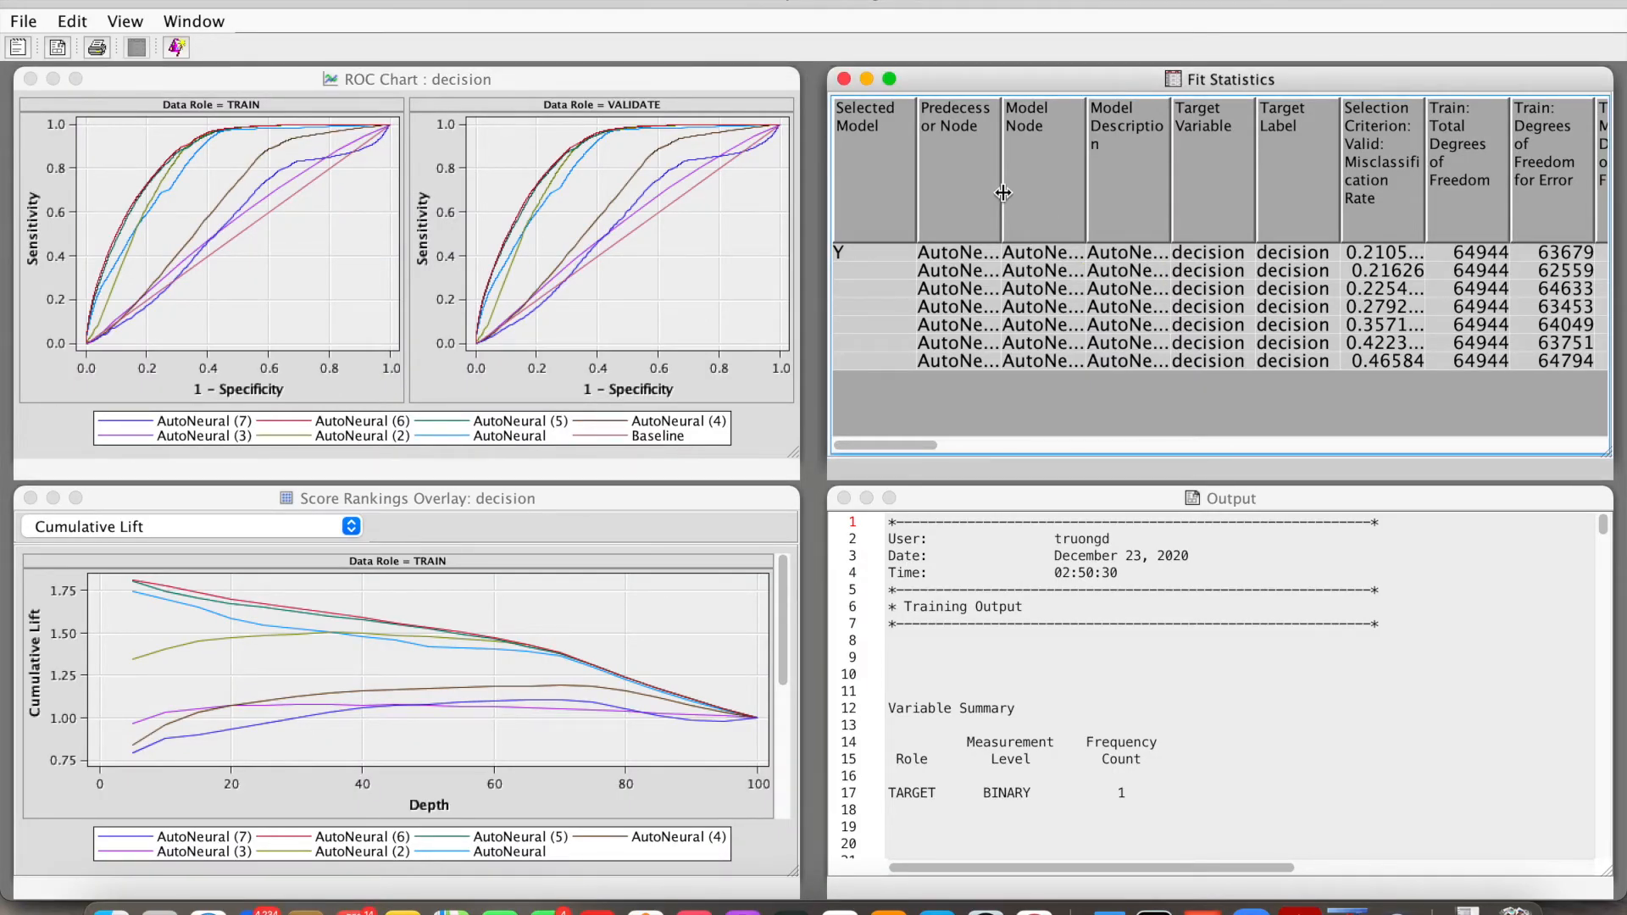
drag(1002, 193, 1048, 191)
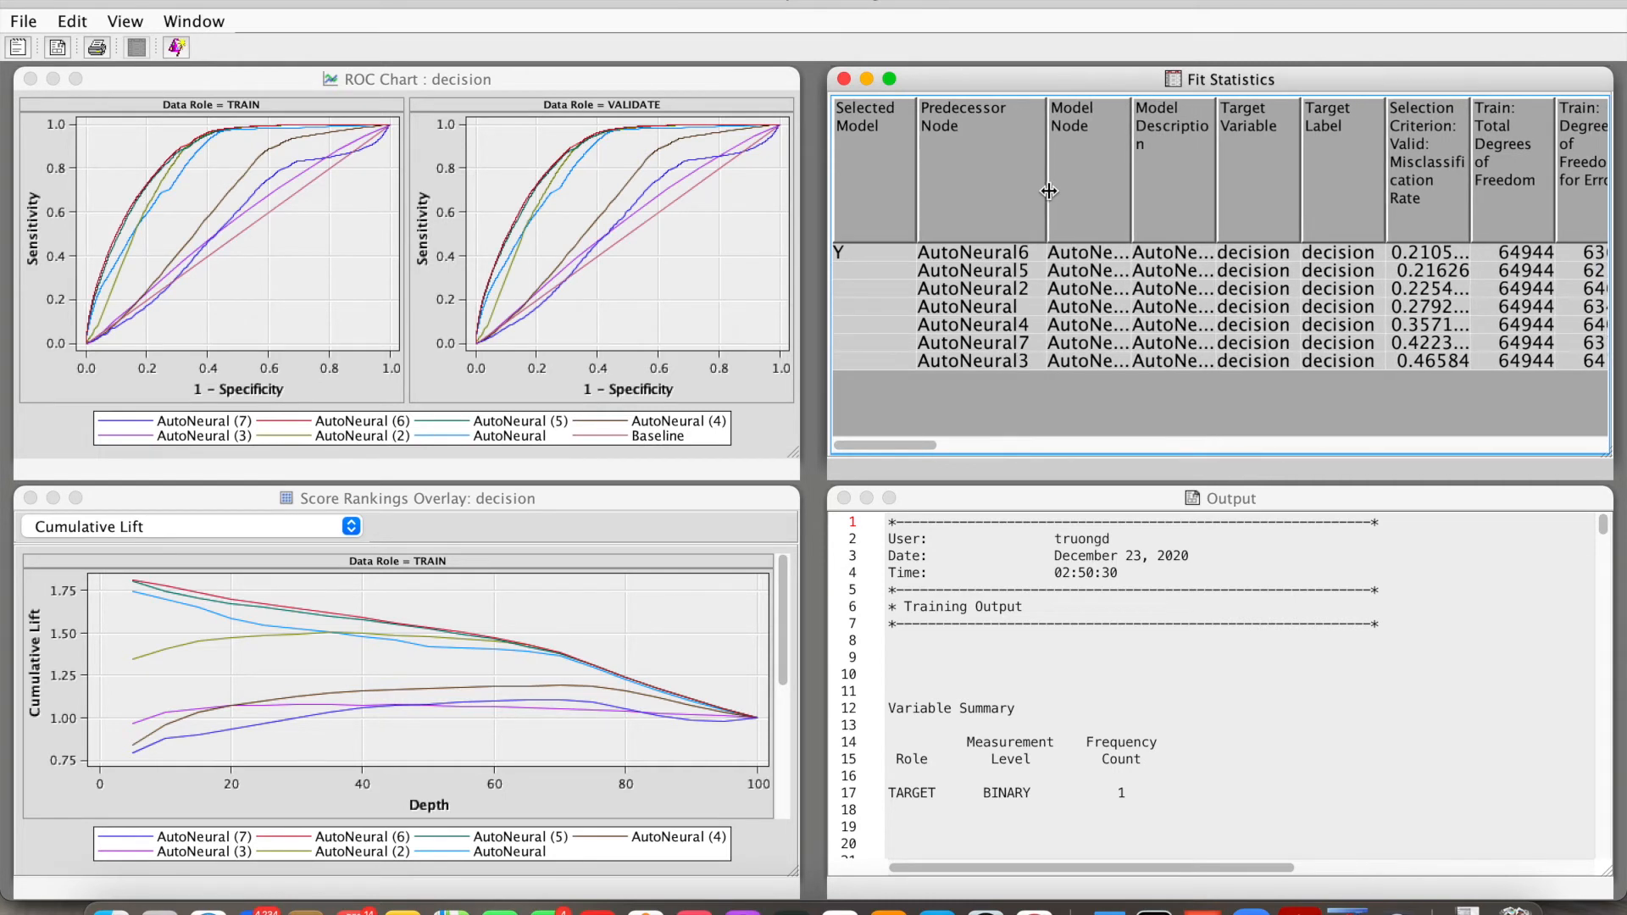
click(1014, 254)
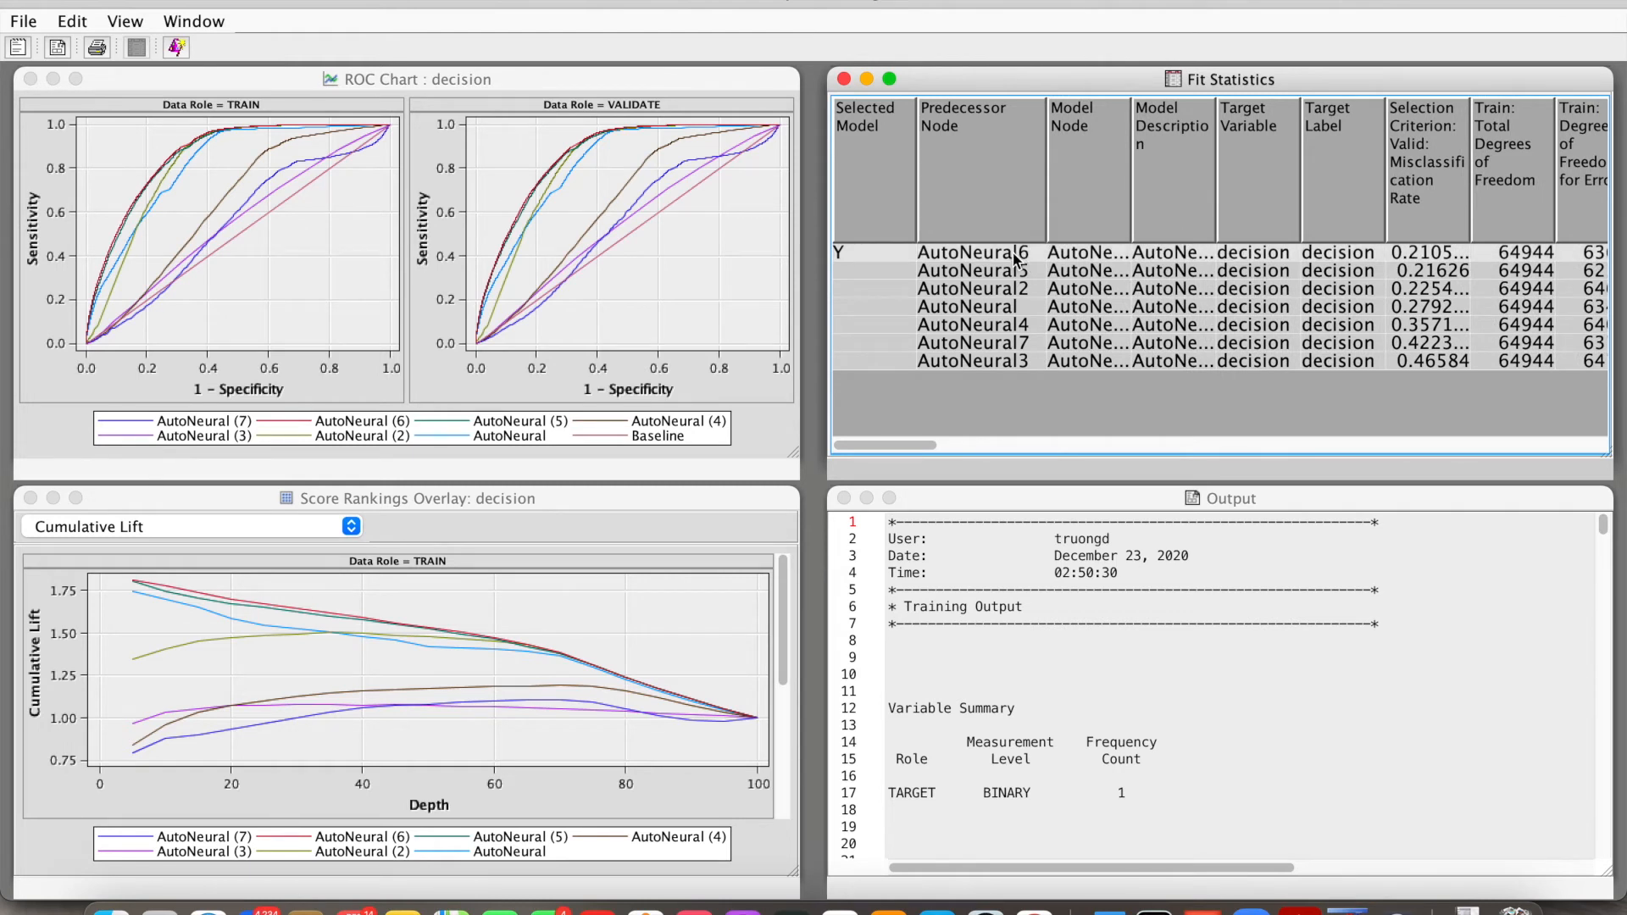
click(1470, 271)
drag(1471, 193, 1509, 192)
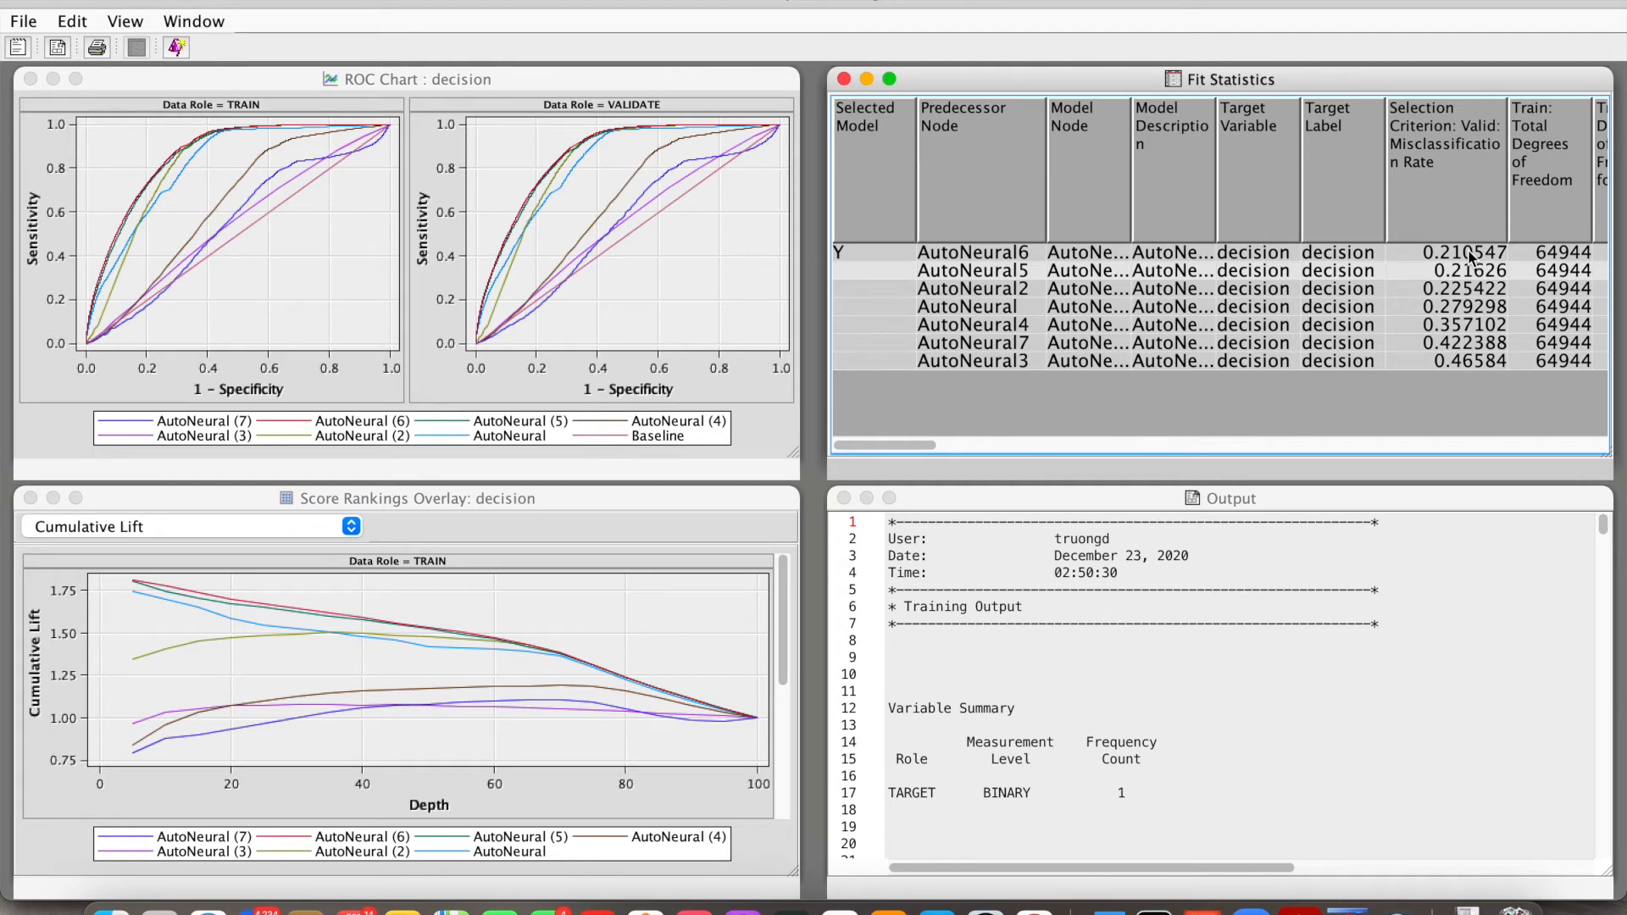
Step: Highlight the ROC curves of AutoNeural (6), (5), (2) and (3) in turn, finishing on AutoNeural (6)
click(593, 79)
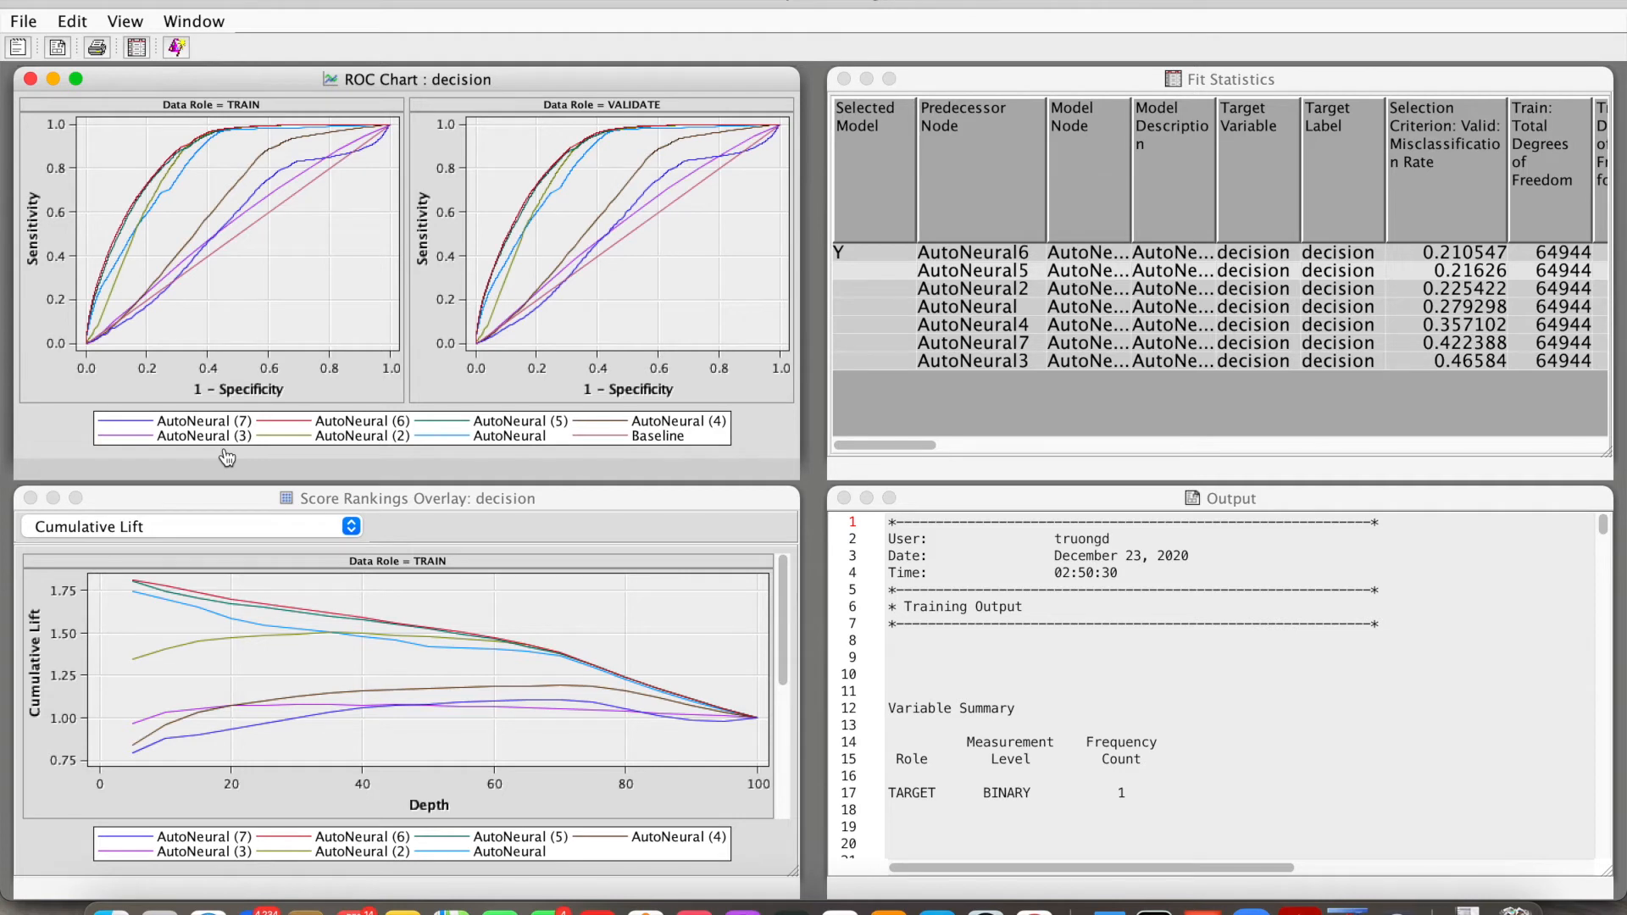
click(368, 425)
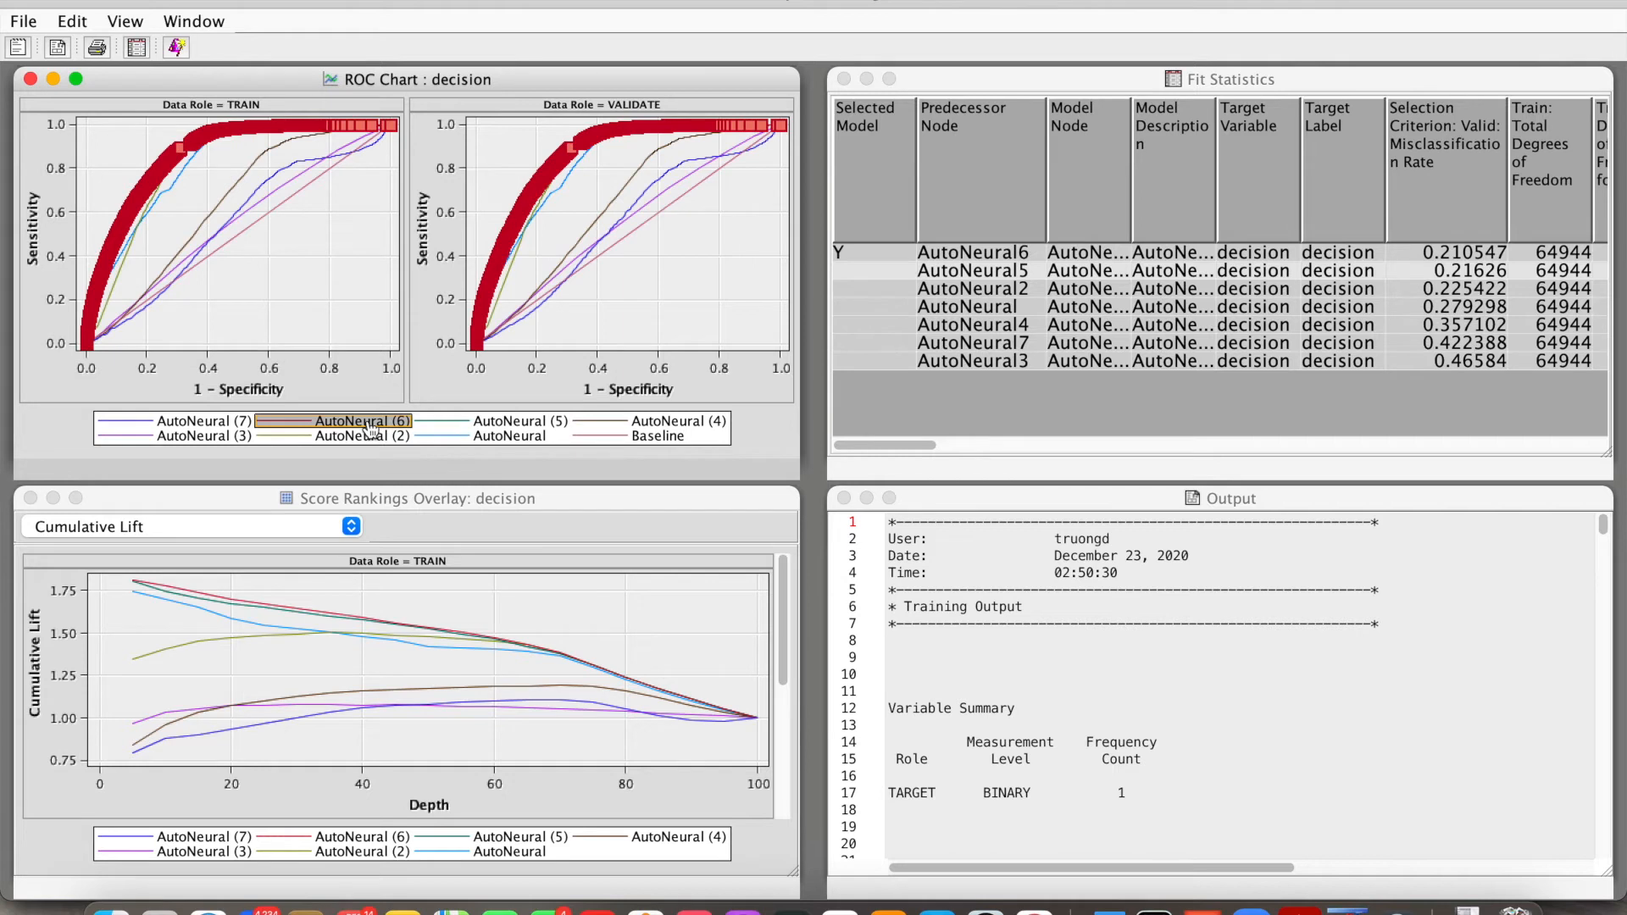
click(508, 427)
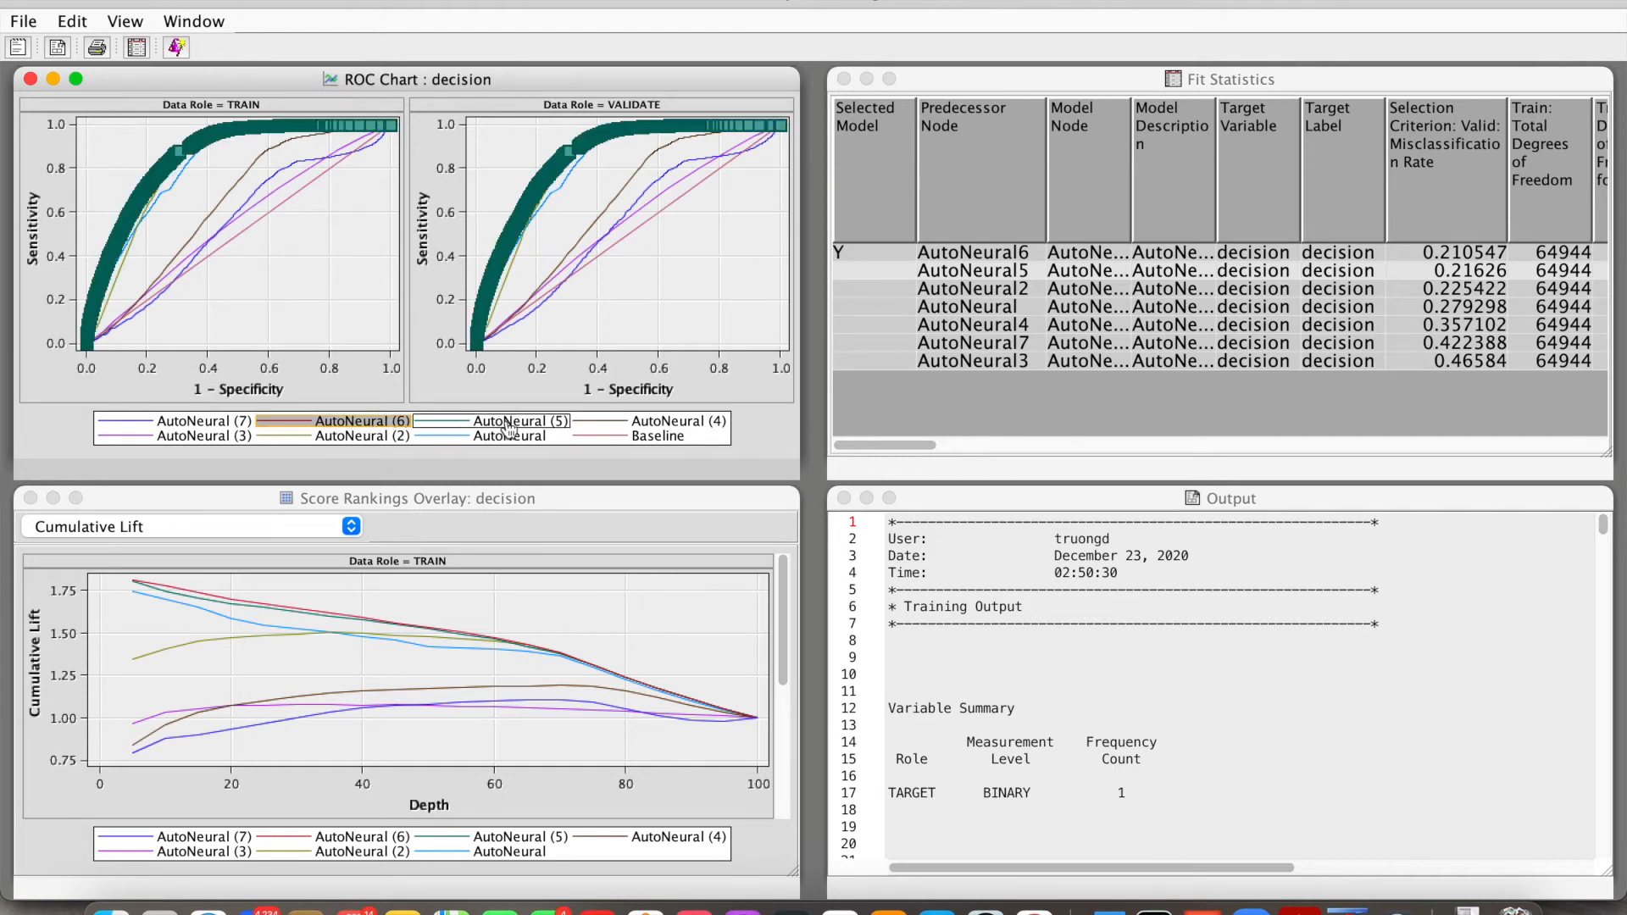
click(373, 443)
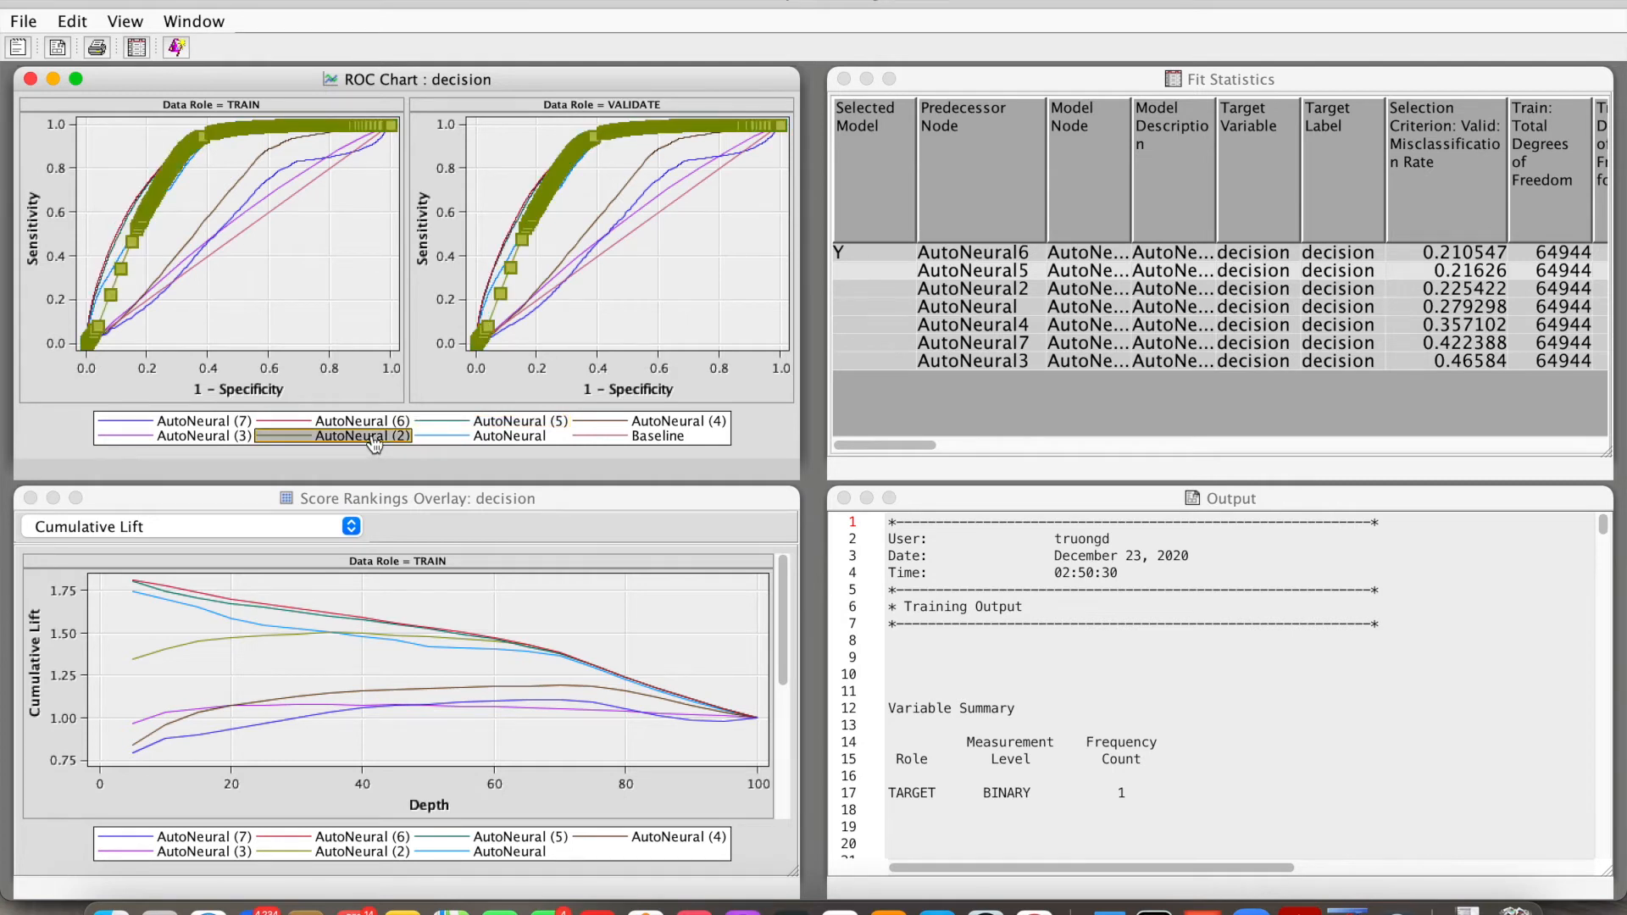
click(194, 440)
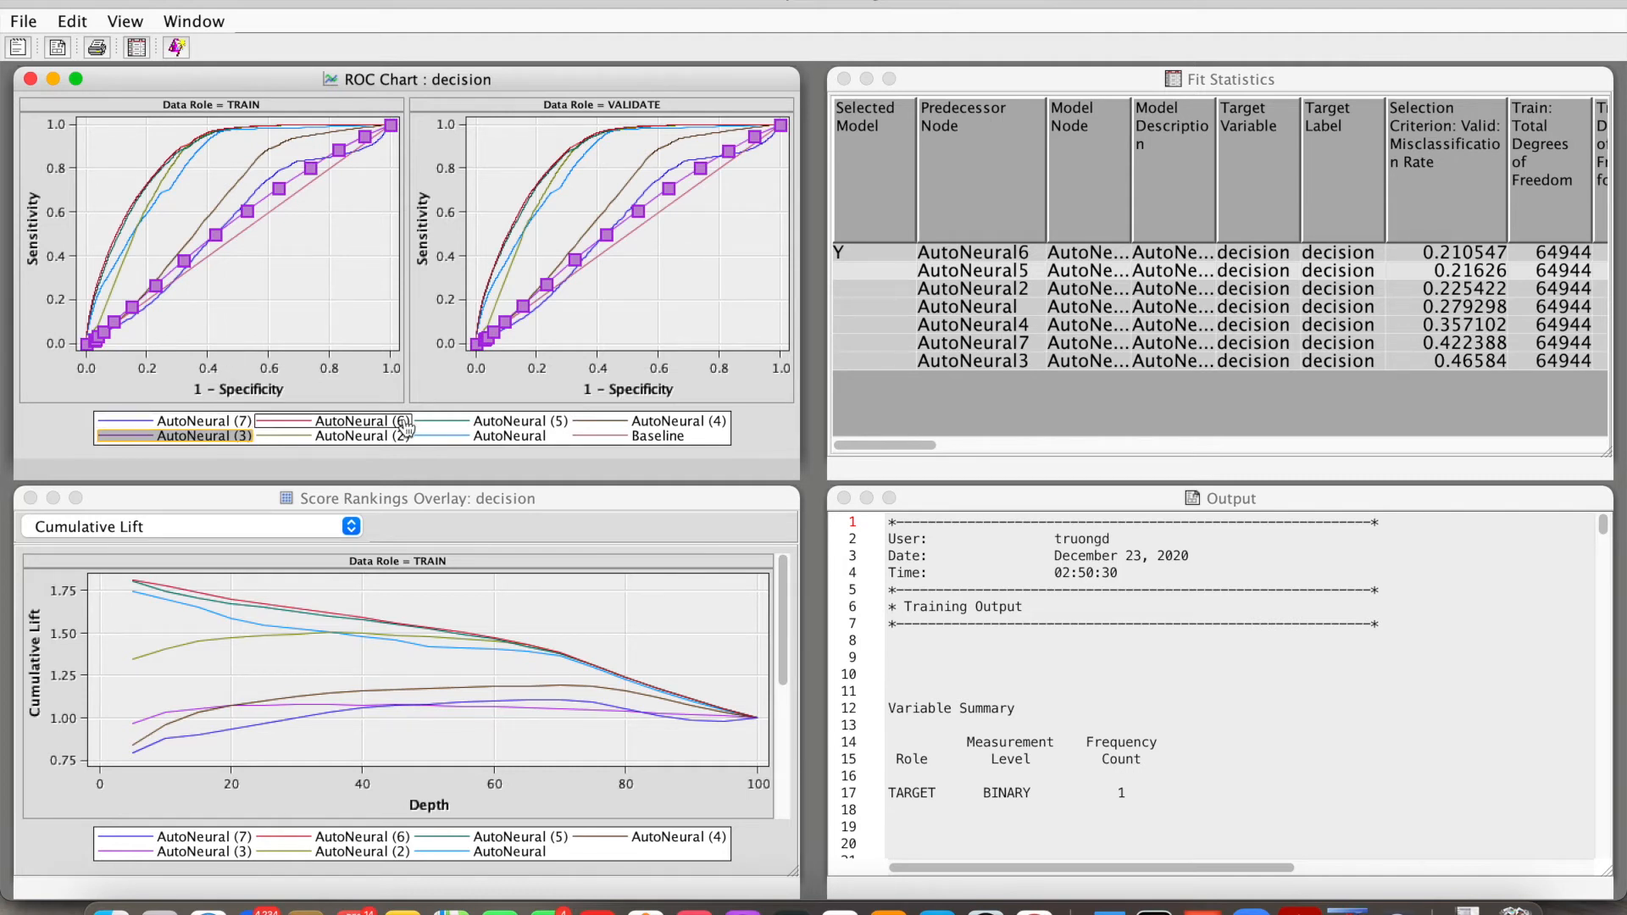
click(372, 422)
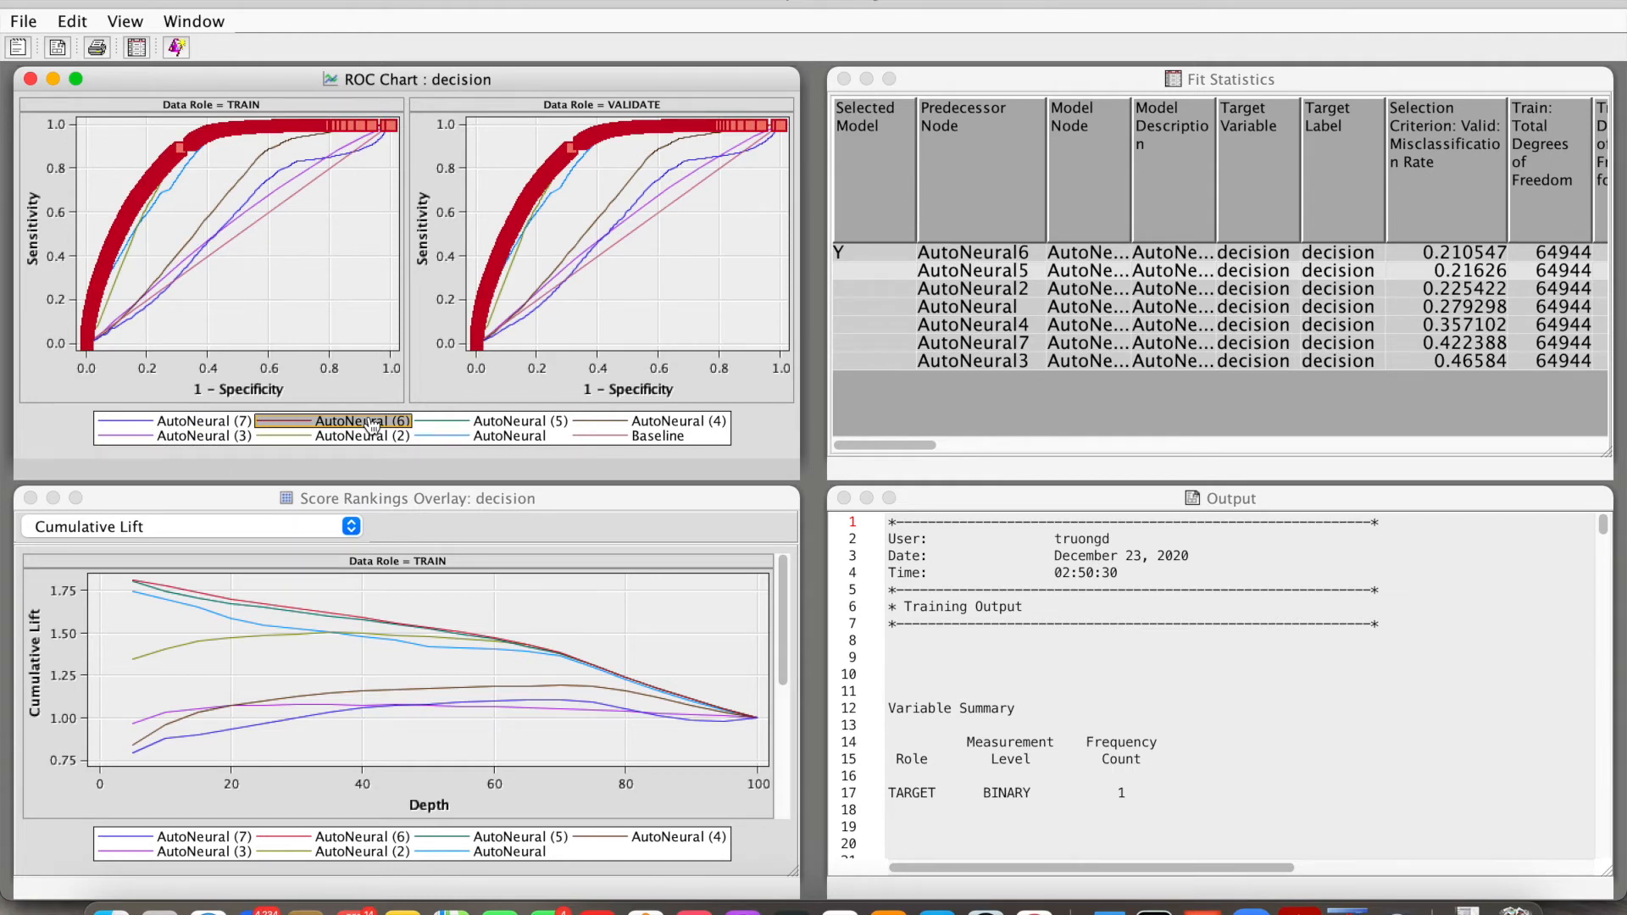
Step: Compare the cumulative lift curves of AutoNeural (6) and AutoNeural (5) in the Score Rankings Overlay
click(481, 532)
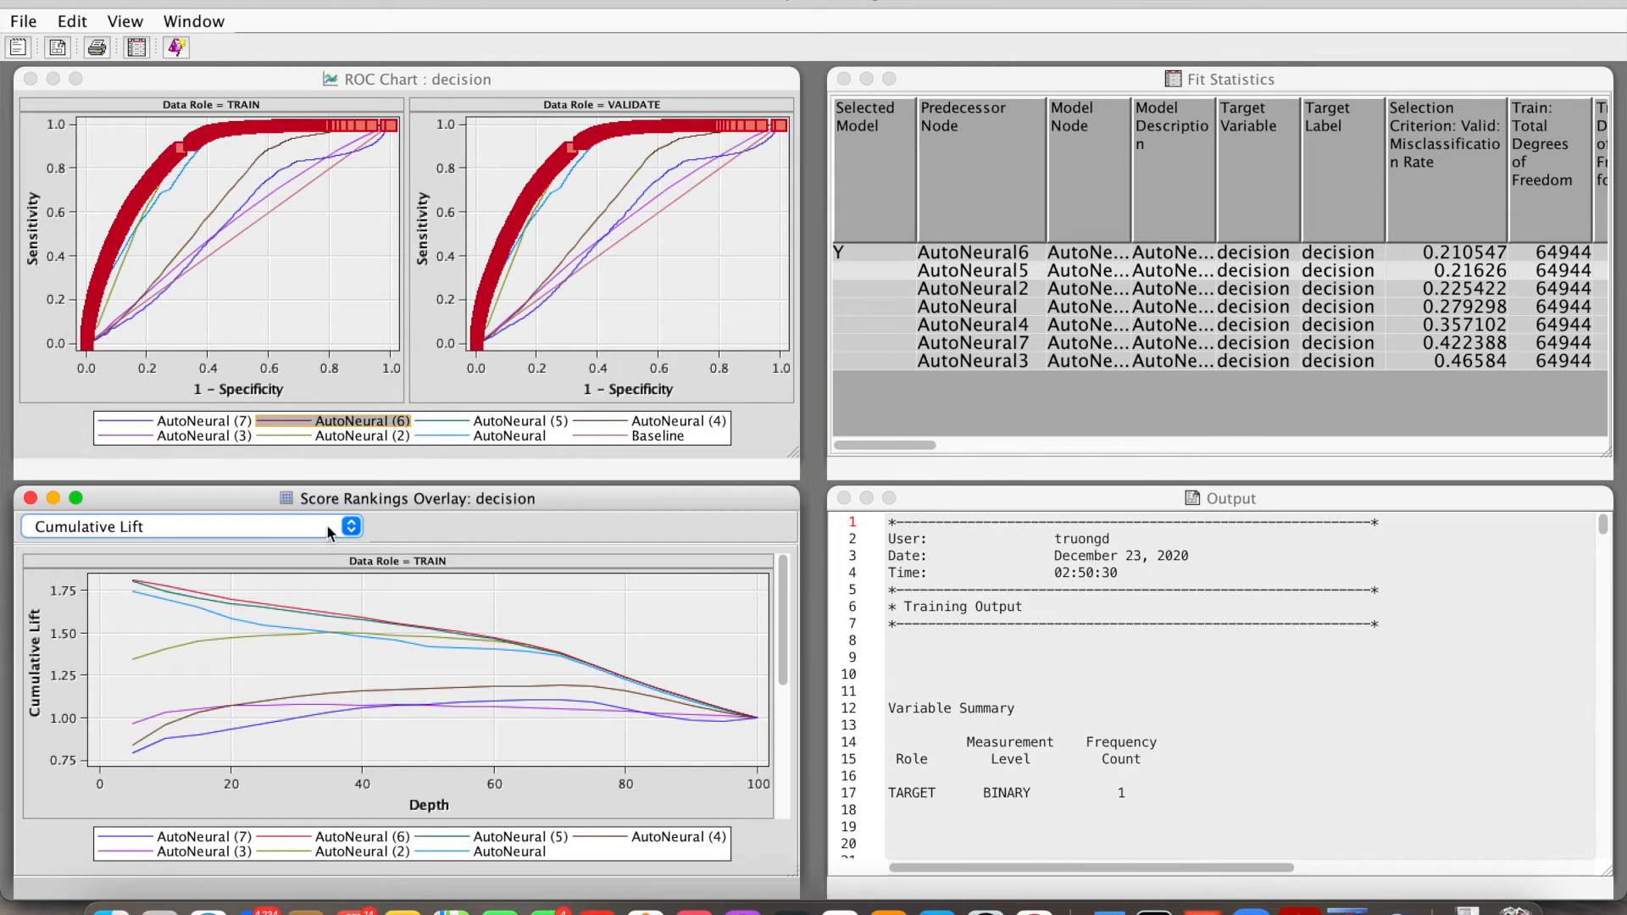
click(351, 528)
click(349, 526)
click(375, 839)
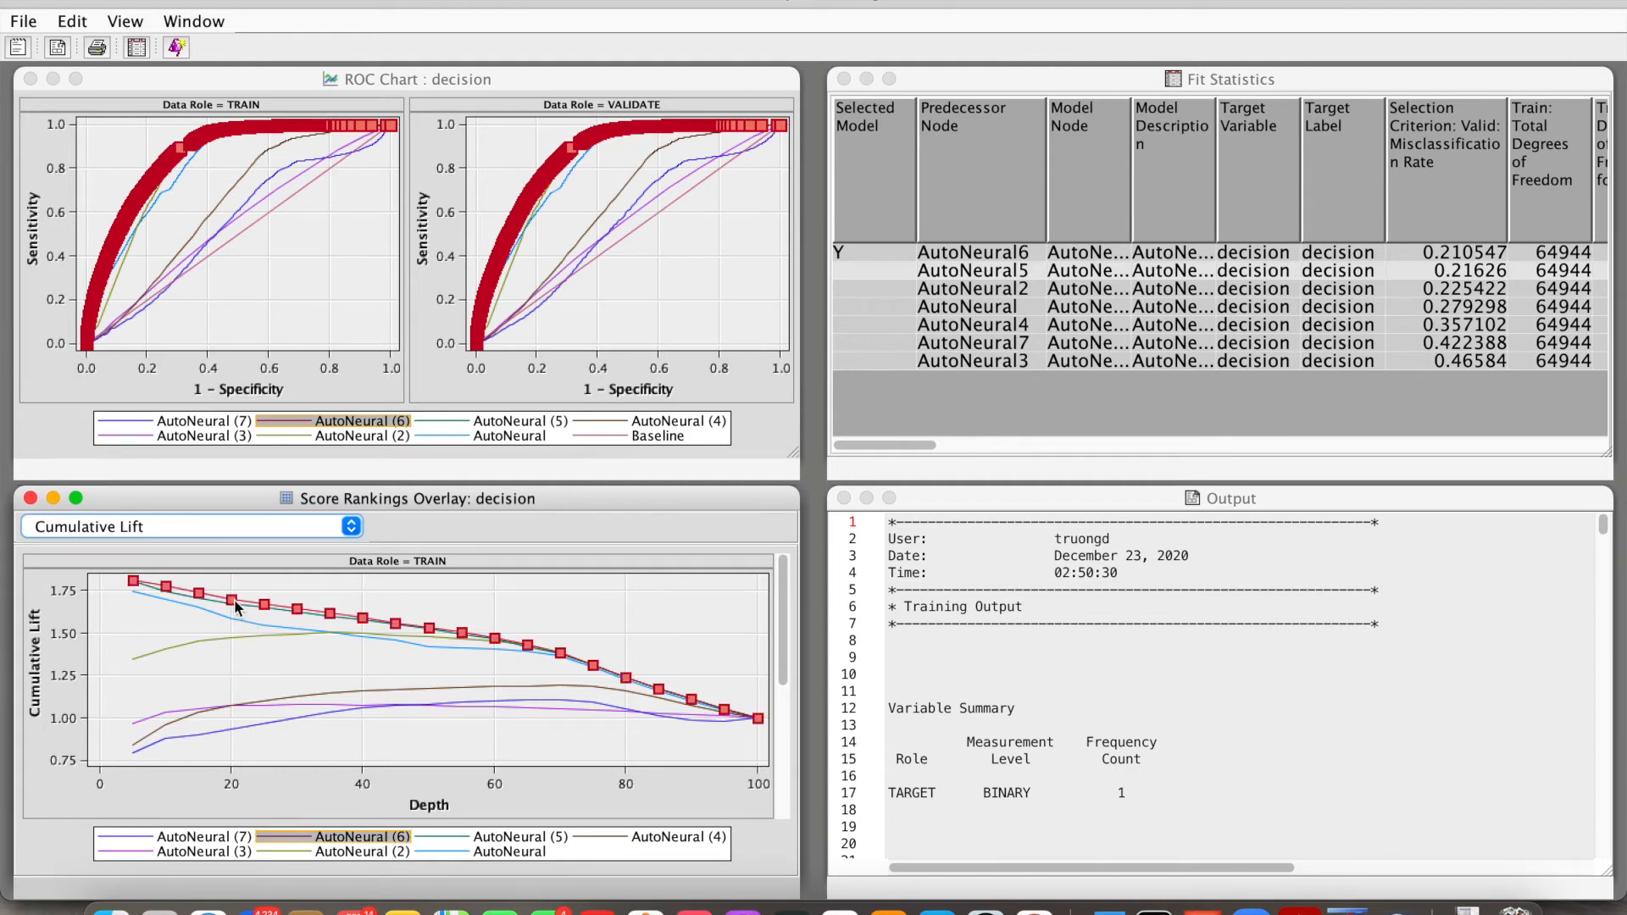
mouse_move(238, 606)
click(502, 839)
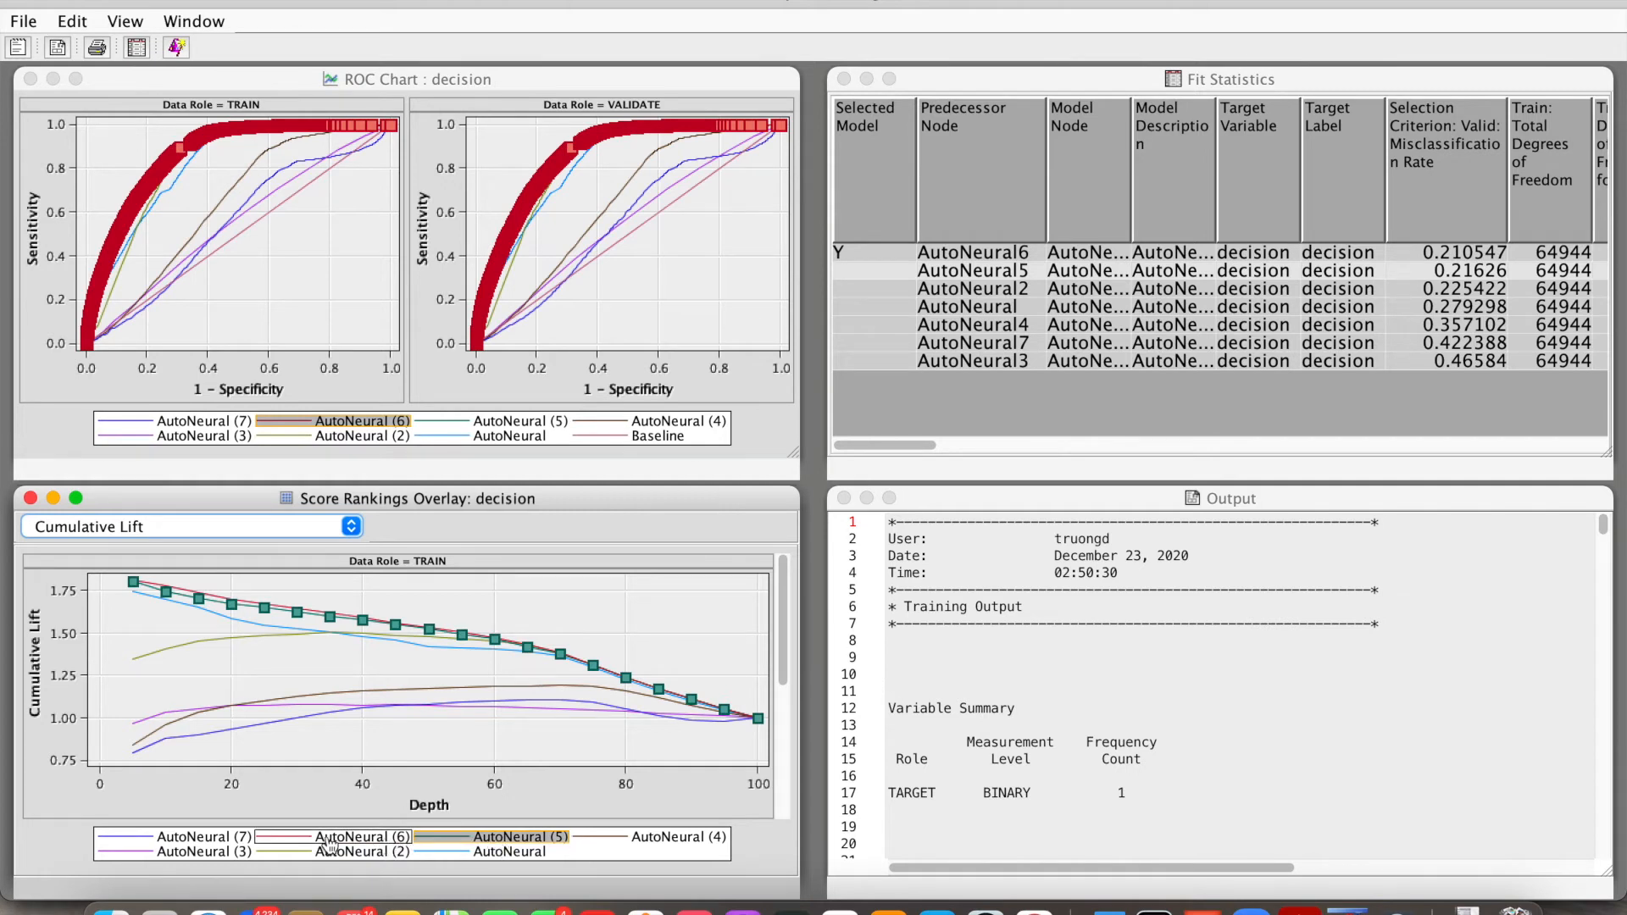
click(384, 839)
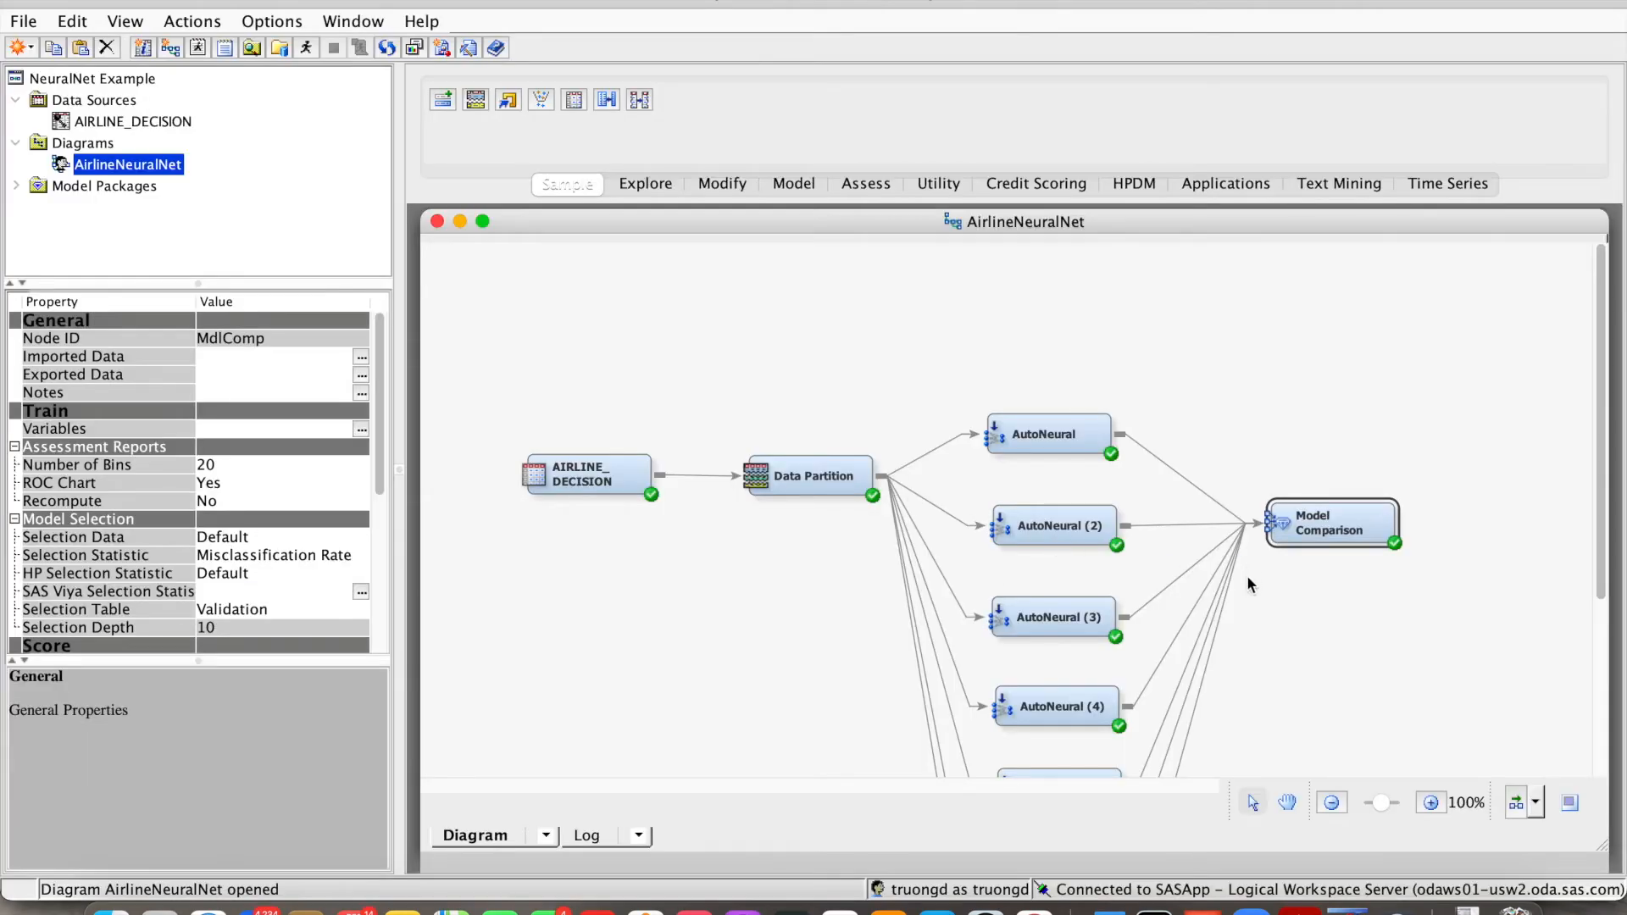
Step: Open the results of the AutoNeural (6) node in the diagram
scroll(1248, 575, down, 5)
click(1066, 608)
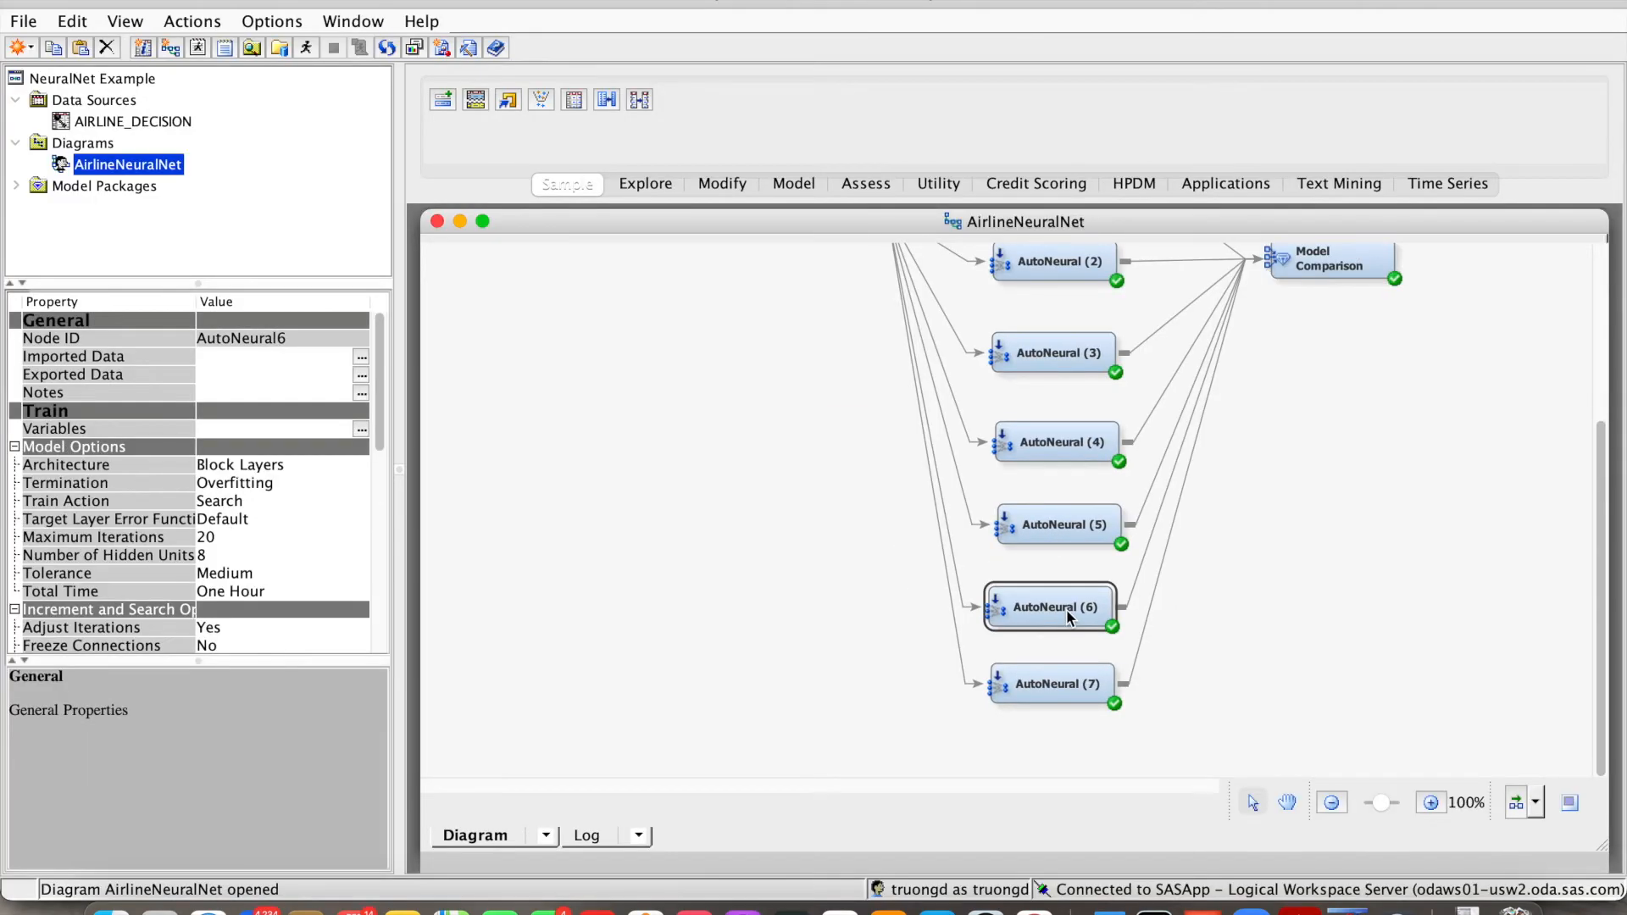
right_click(1066, 608)
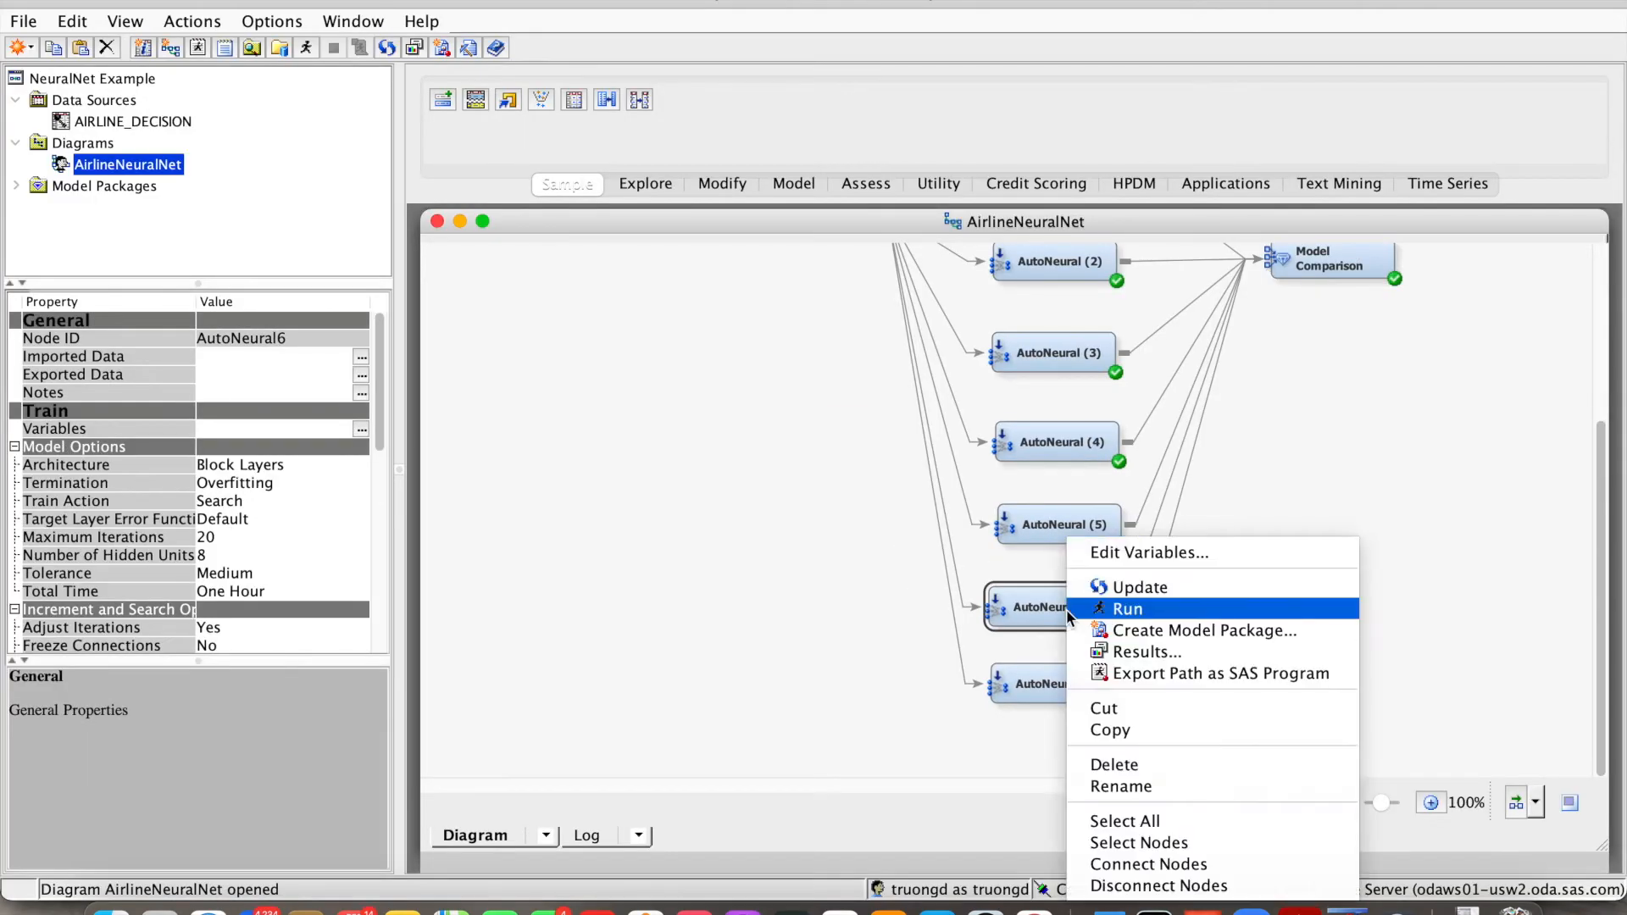
click(1102, 651)
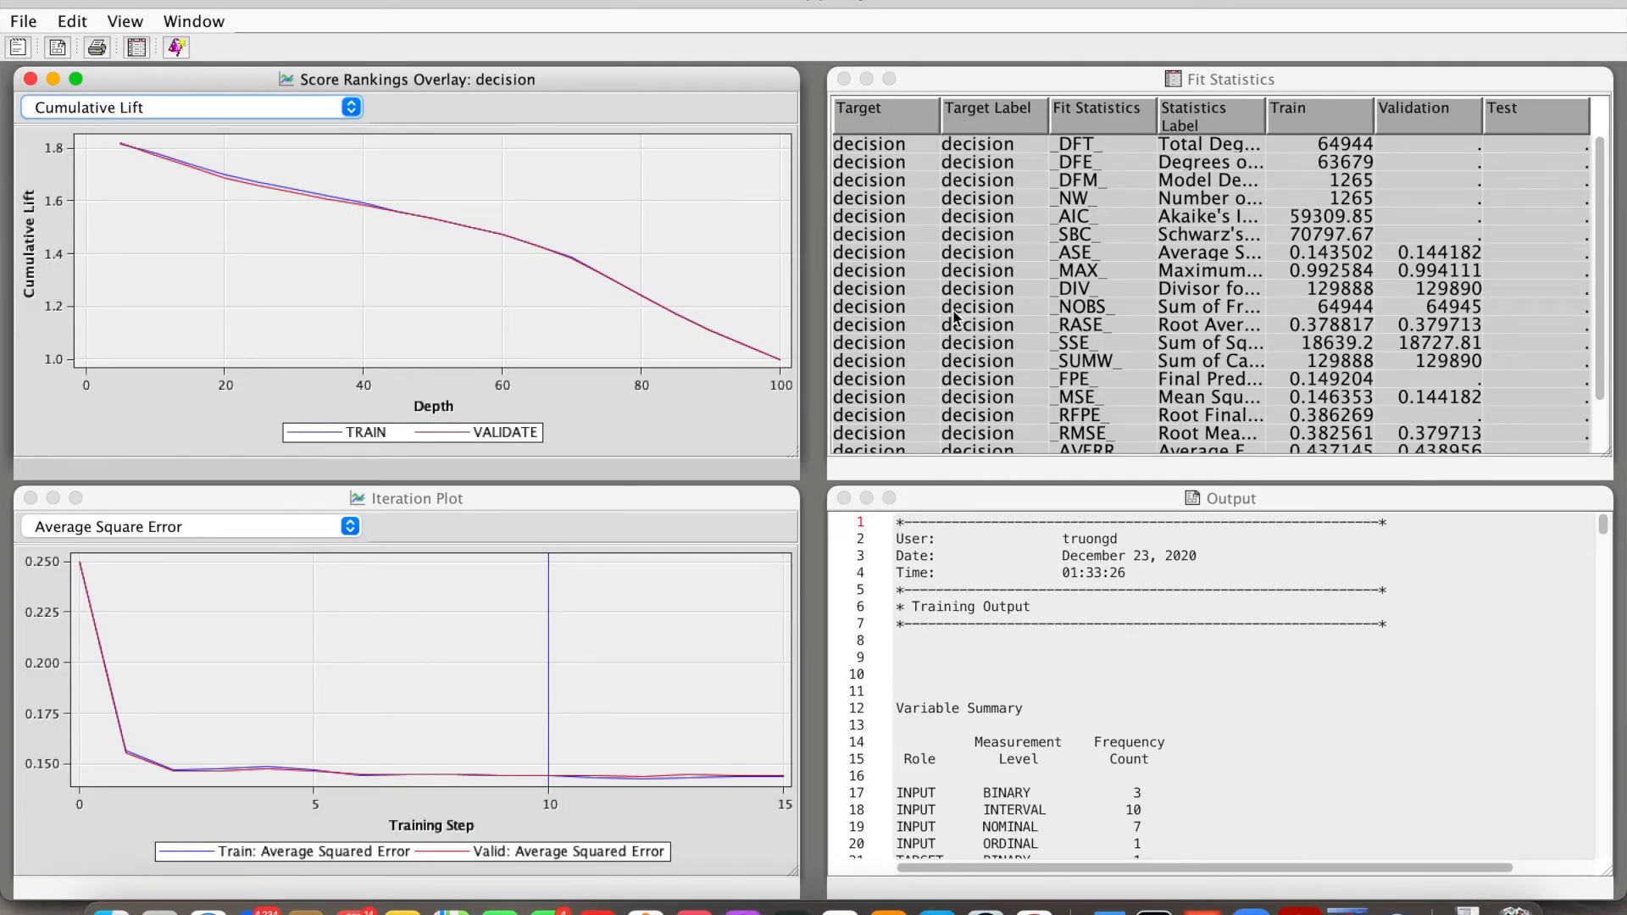
Step: Check AutoNeural (6)'s misclassification rate in the fit statistics and its validation cumulative lift at depth 20
click(1242, 343)
scroll(1242, 343, down, 3)
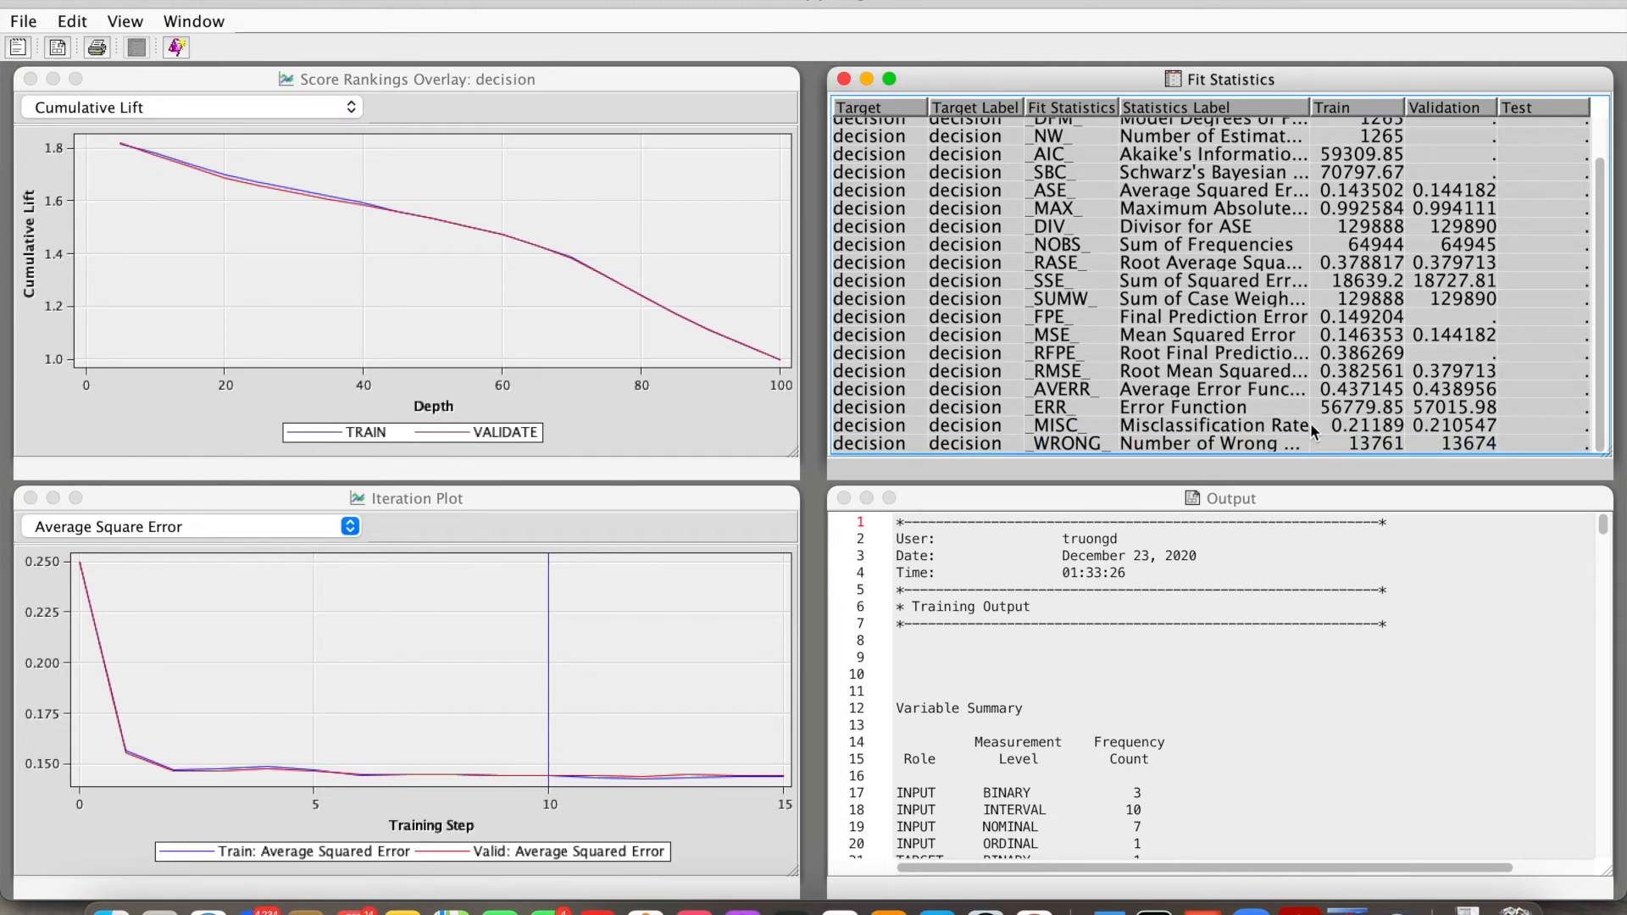
click(1294, 430)
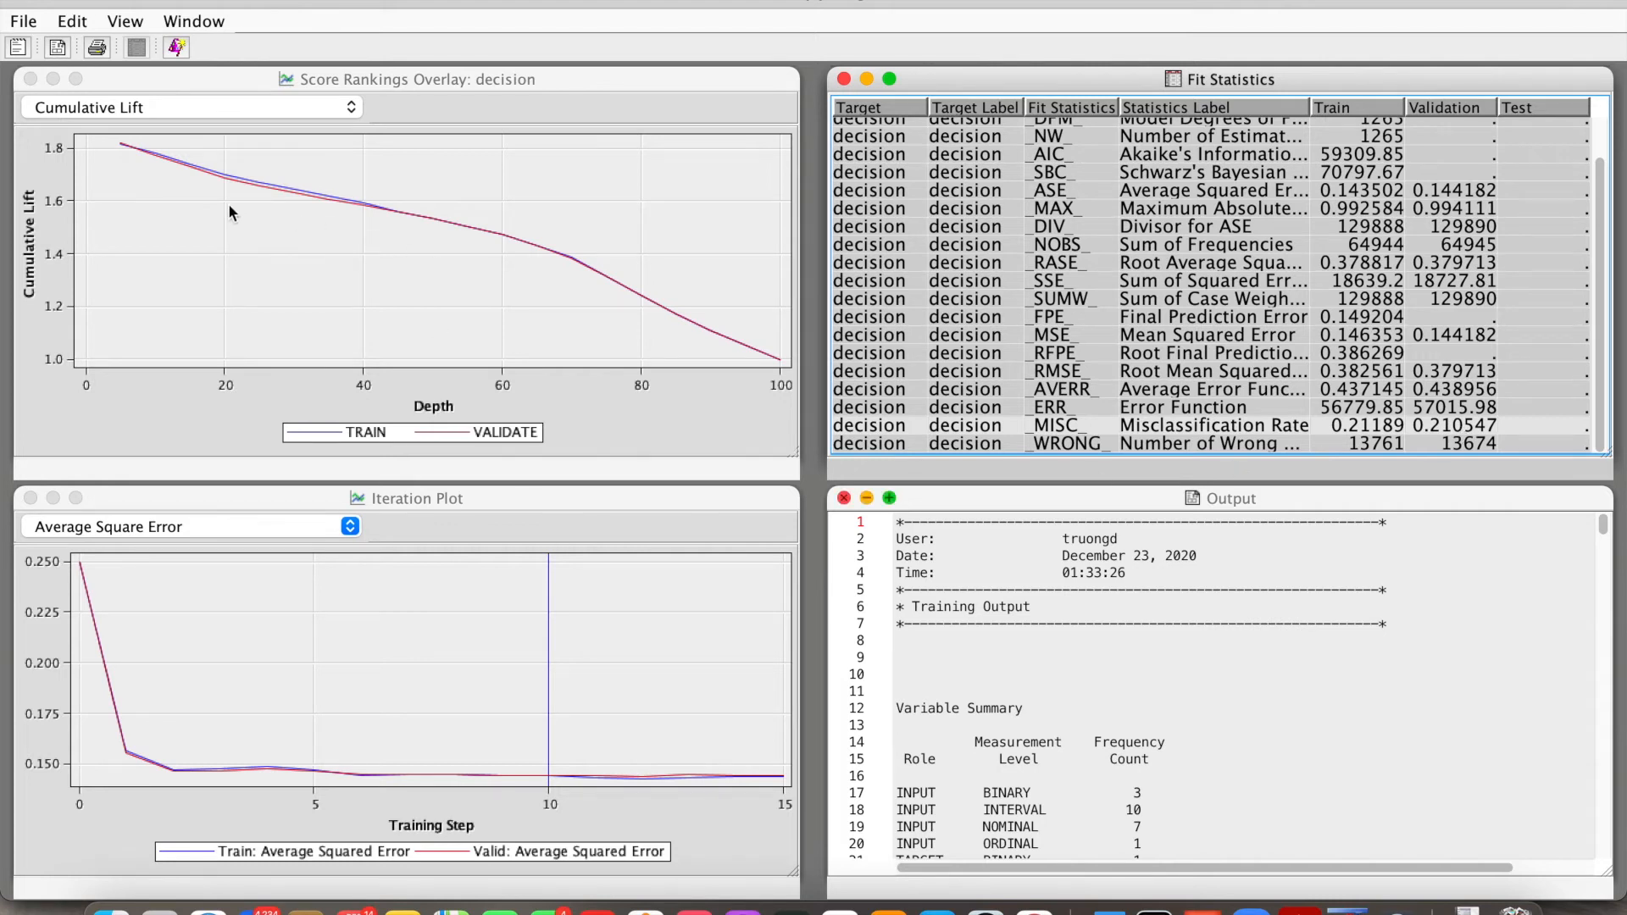
click(225, 176)
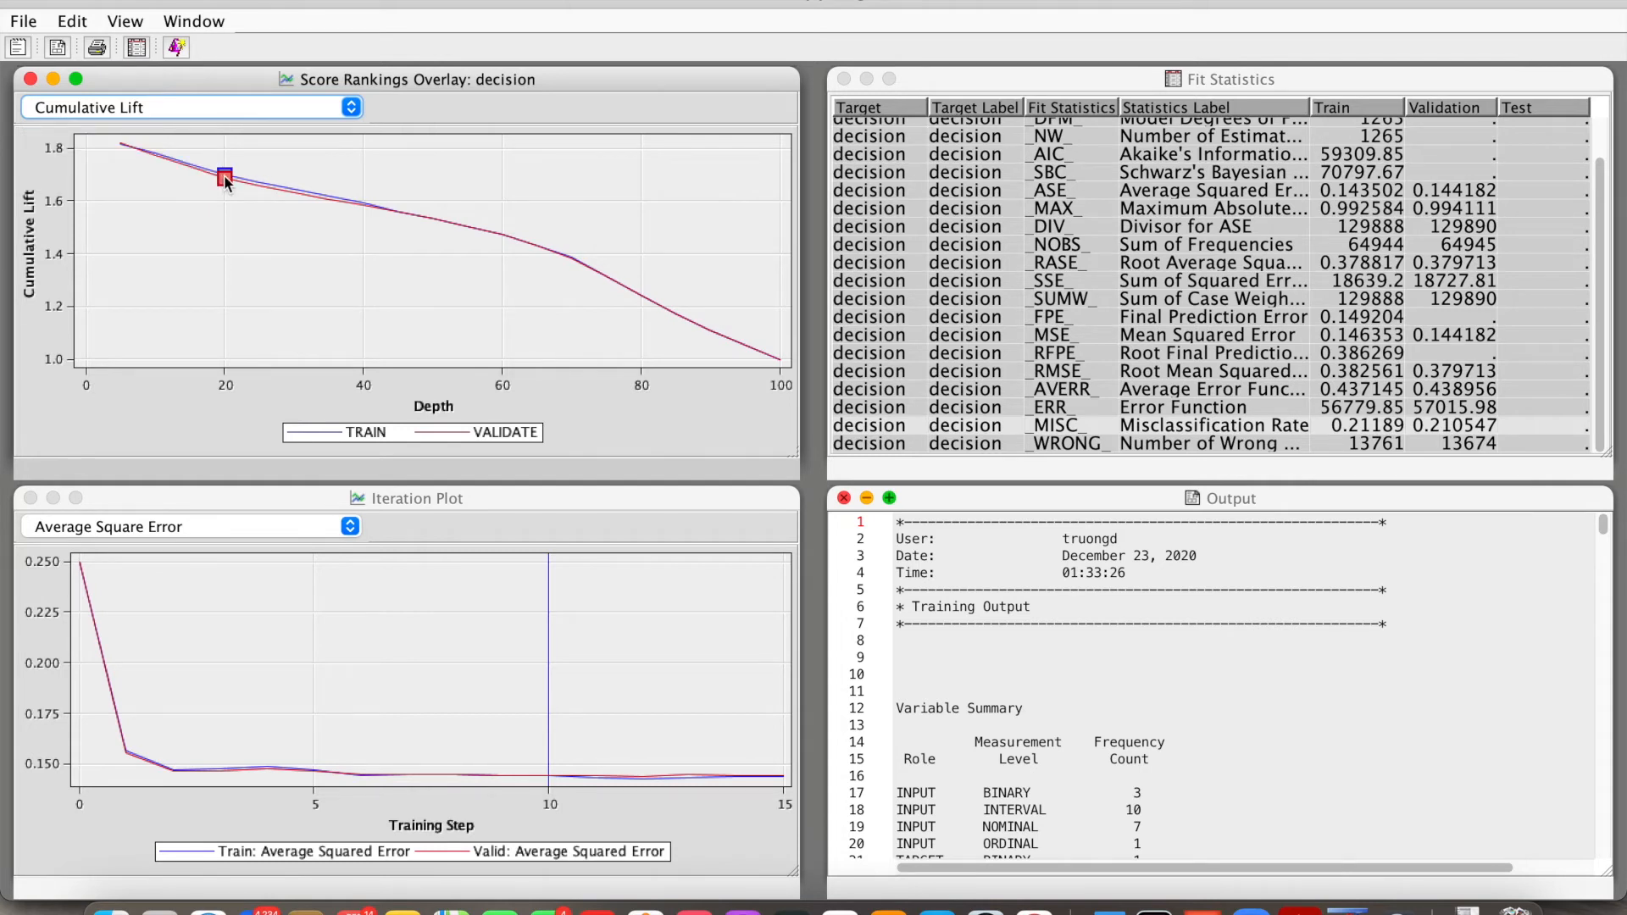
mouse_move(226, 181)
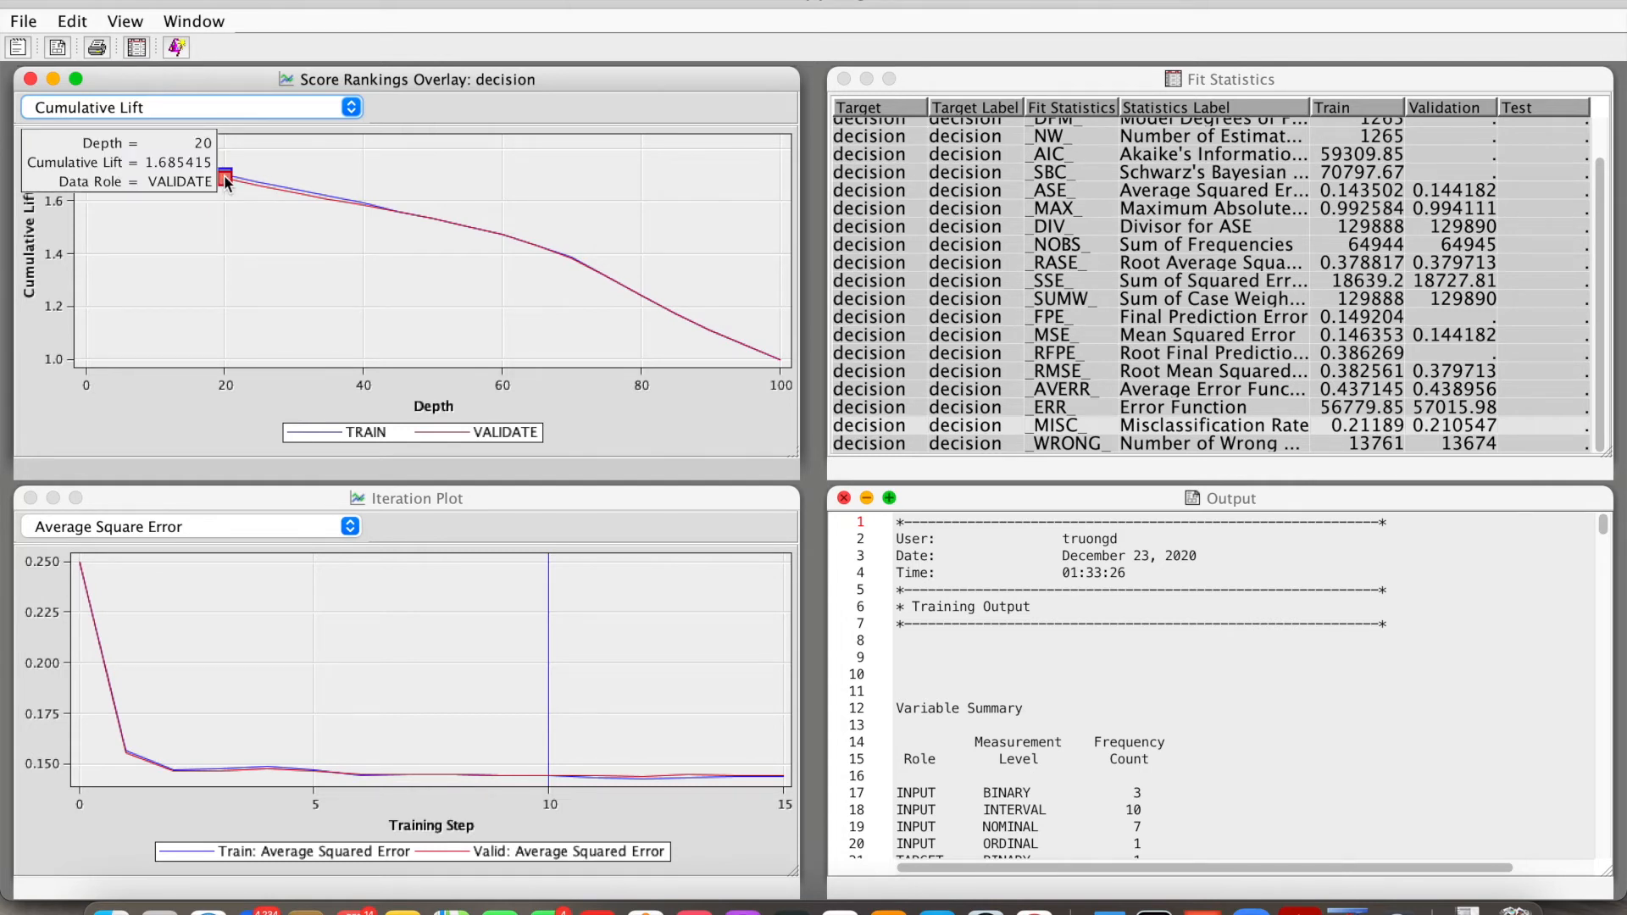
Step: Show the classification chart for decision and inspect its correct and incorrect percentages for targets 0 and 1
click(124, 20)
mouse_move(160, 136)
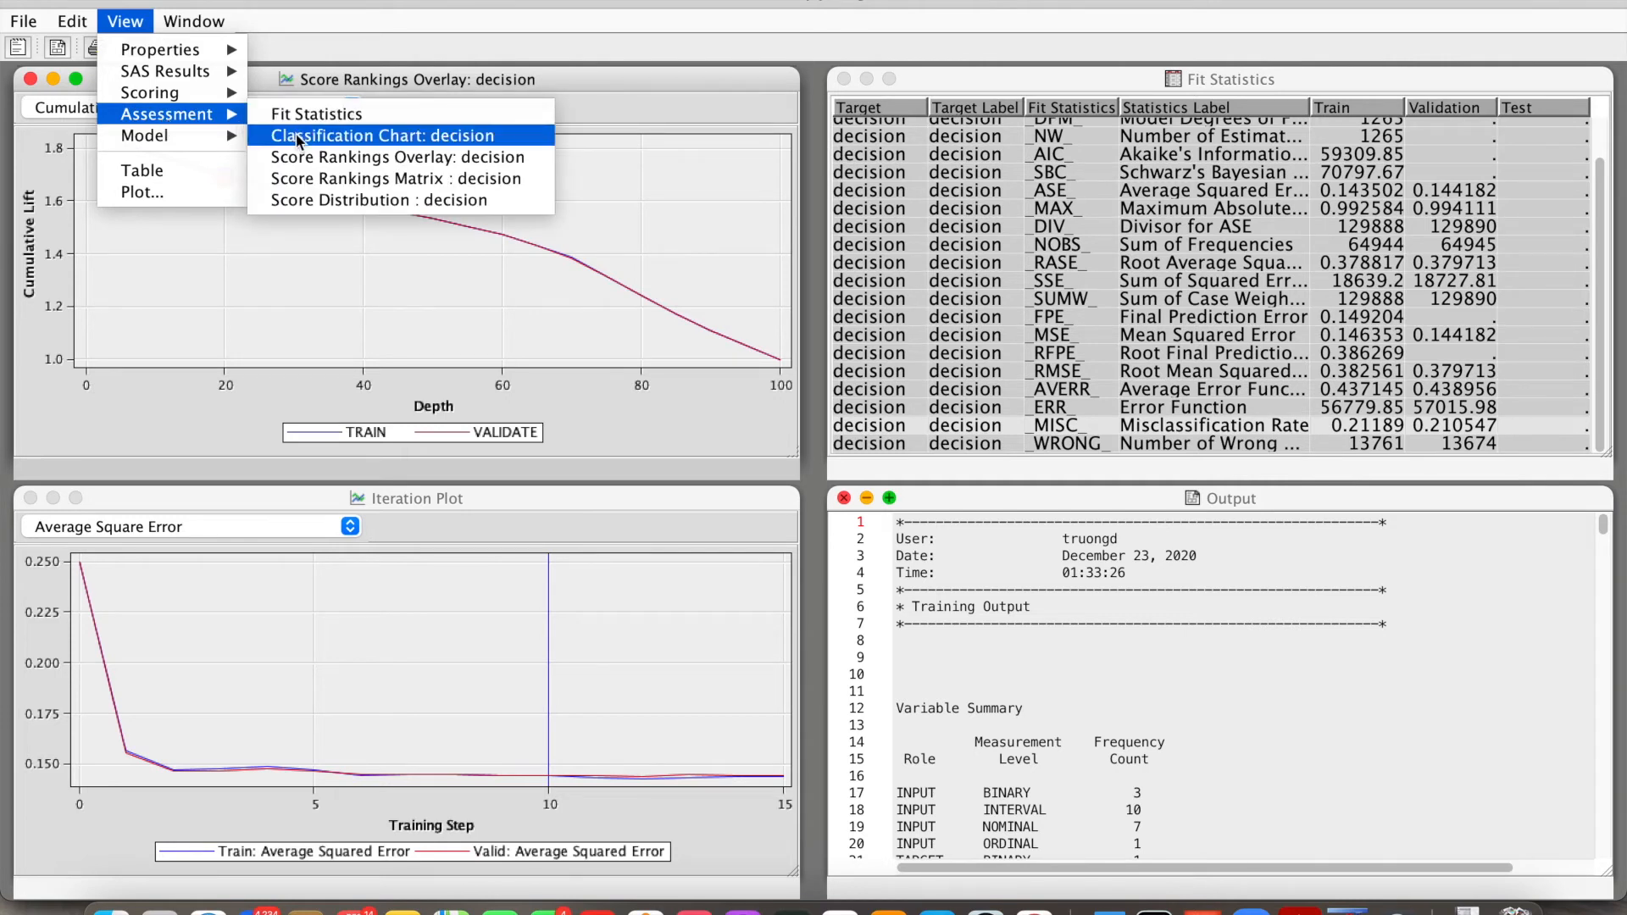
click(330, 142)
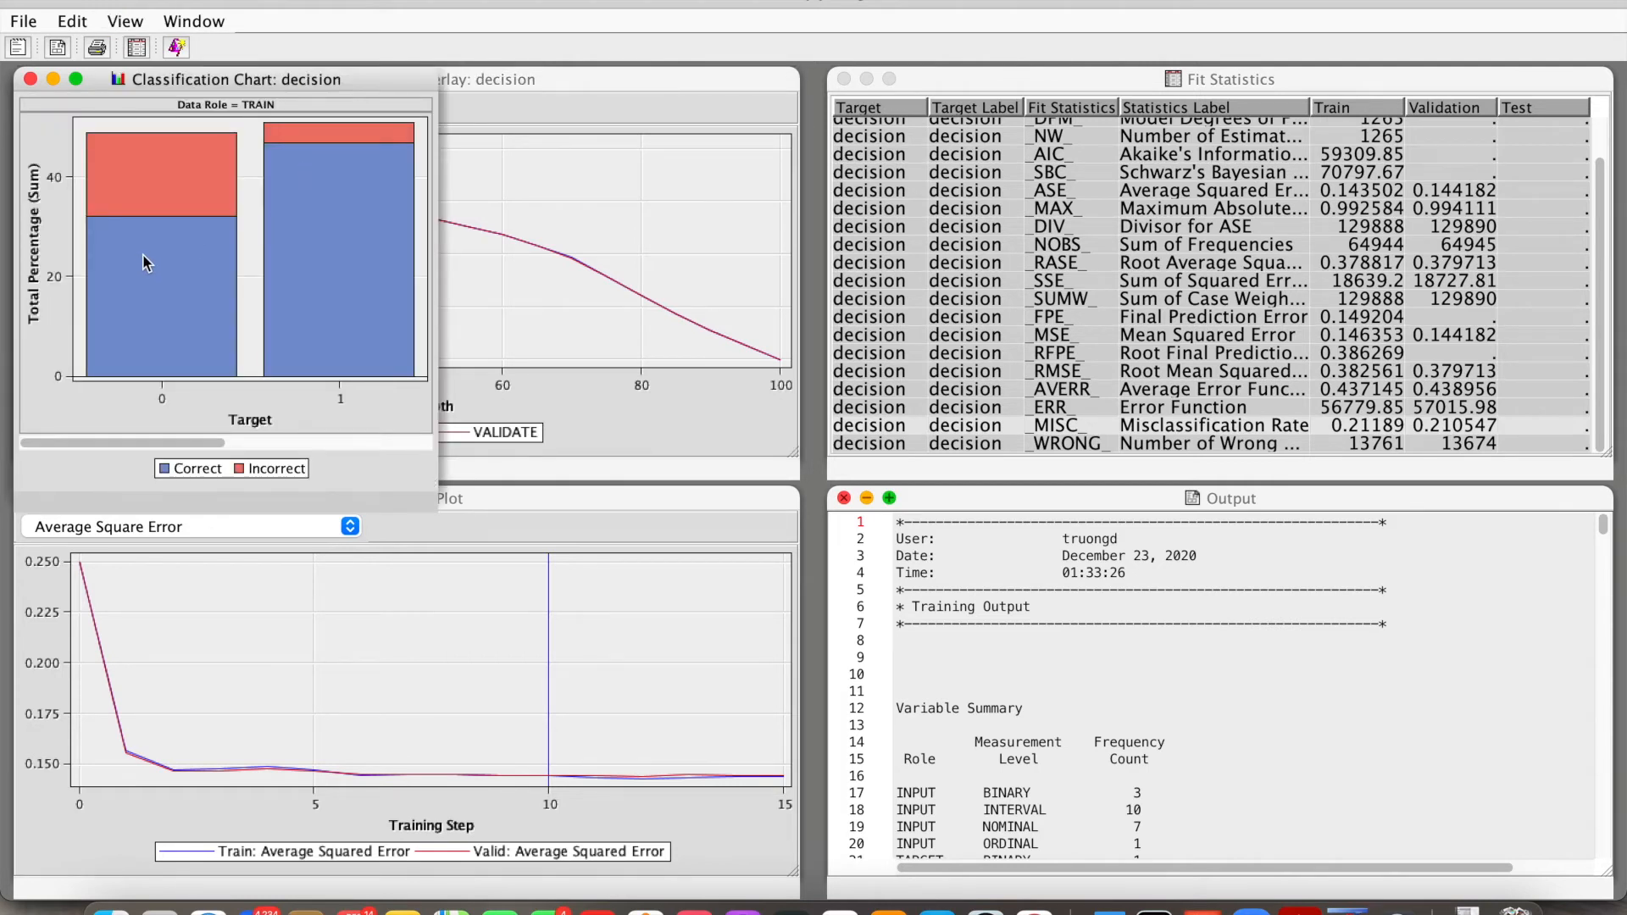
mouse_move(146, 262)
mouse_move(348, 267)
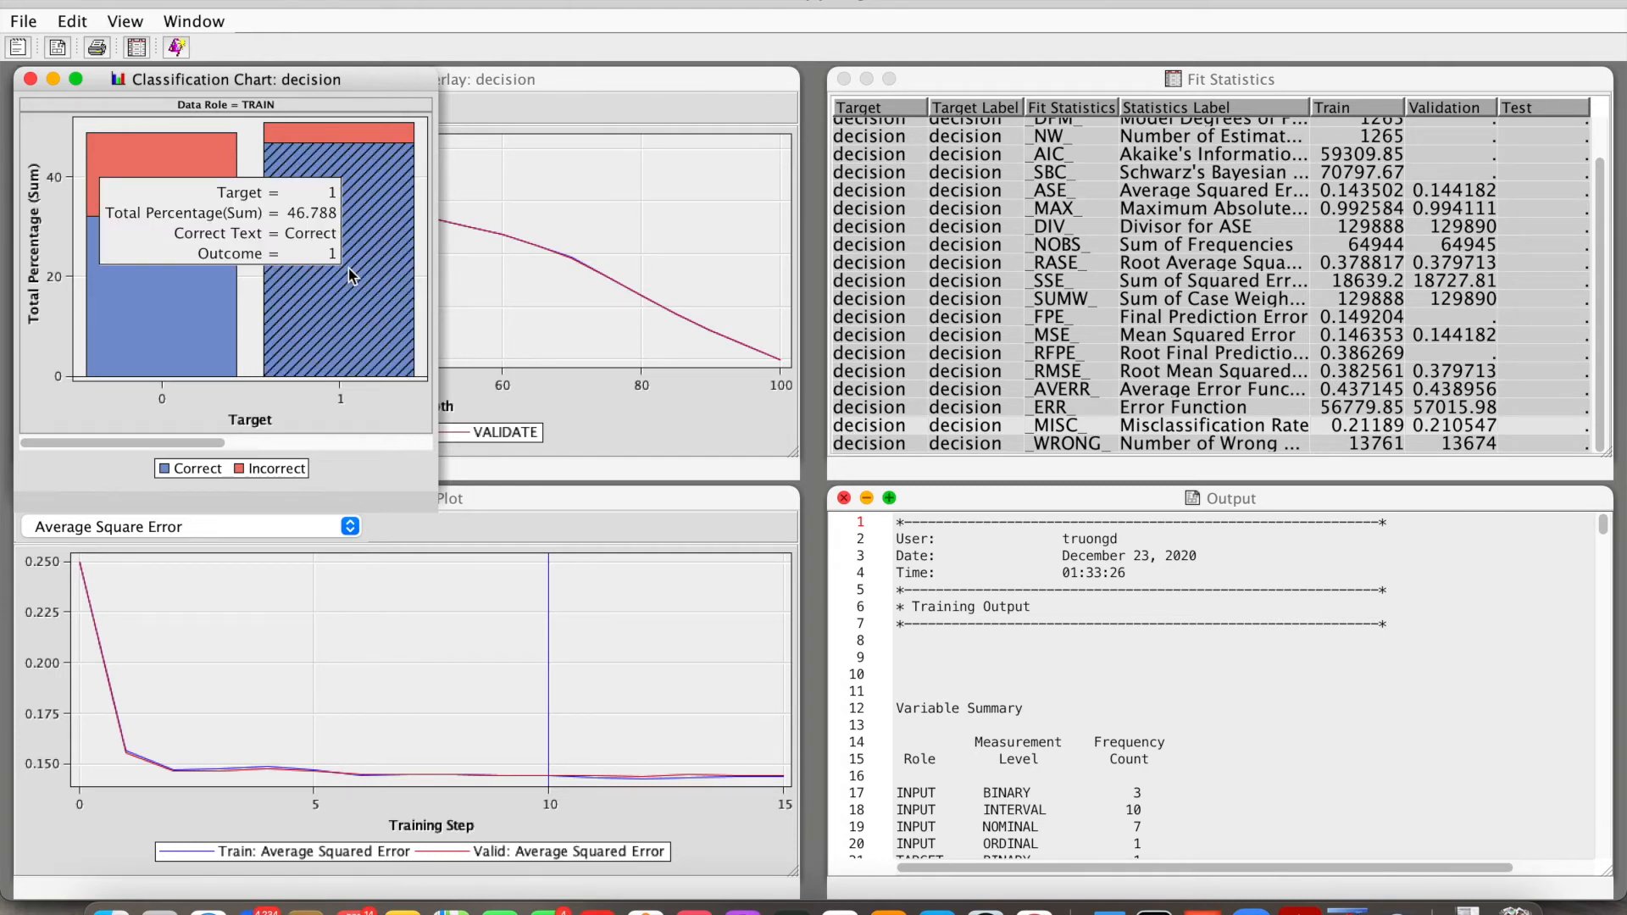
click(155, 183)
mouse_move(155, 183)
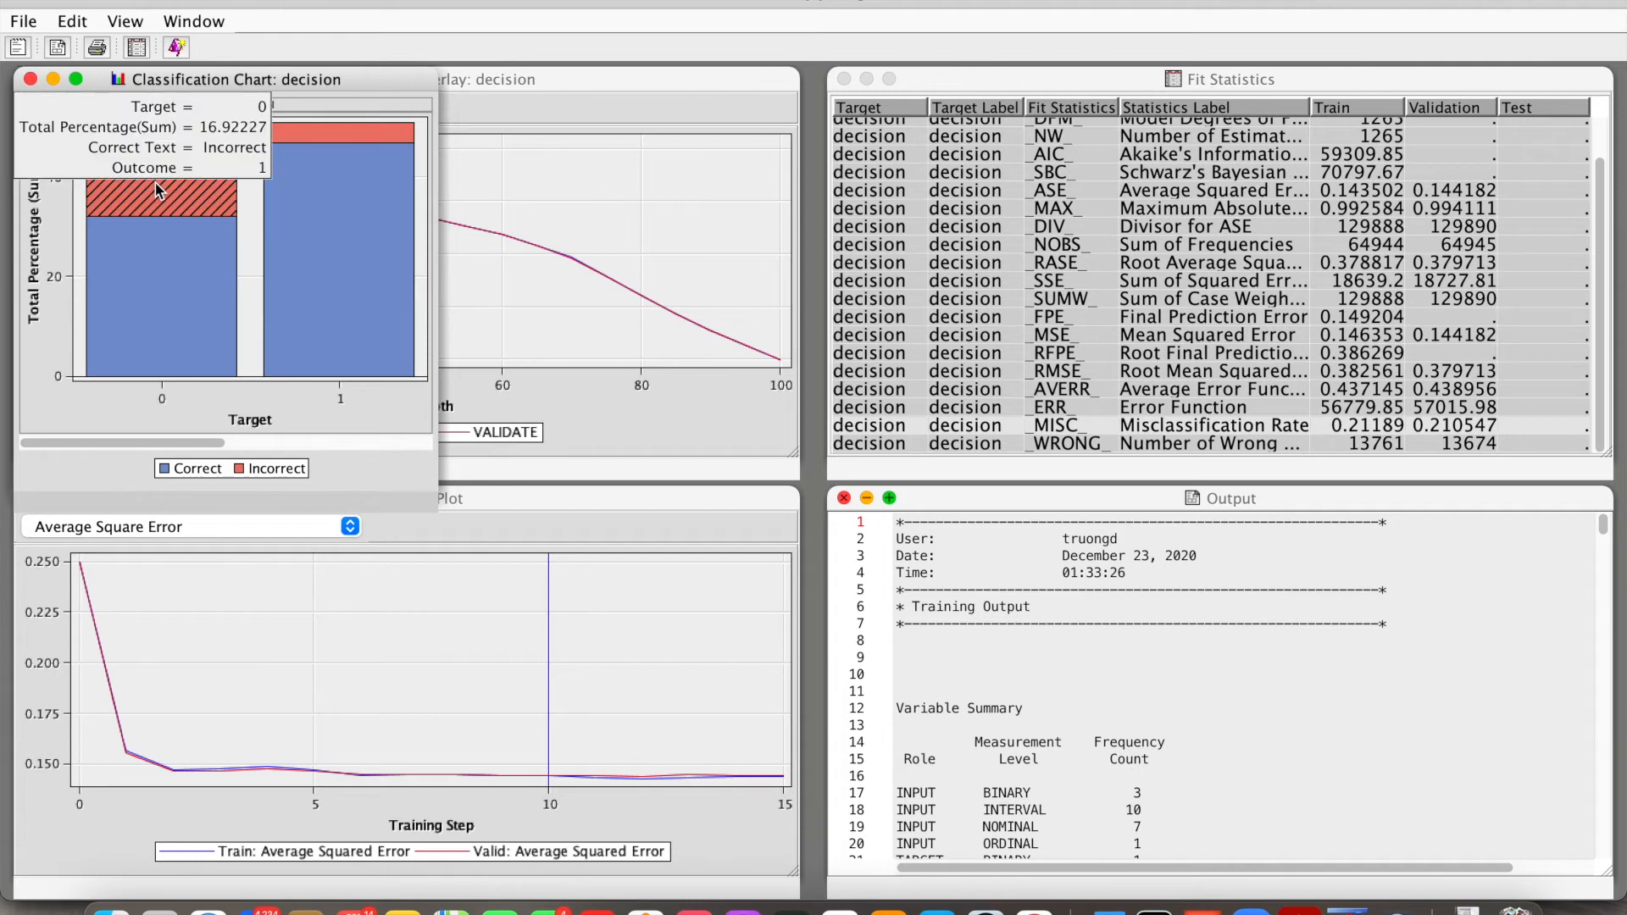
Step: Inspect the incorrect portion for target 1 and show the classification chart's underlying data as a maximized table
click(347, 135)
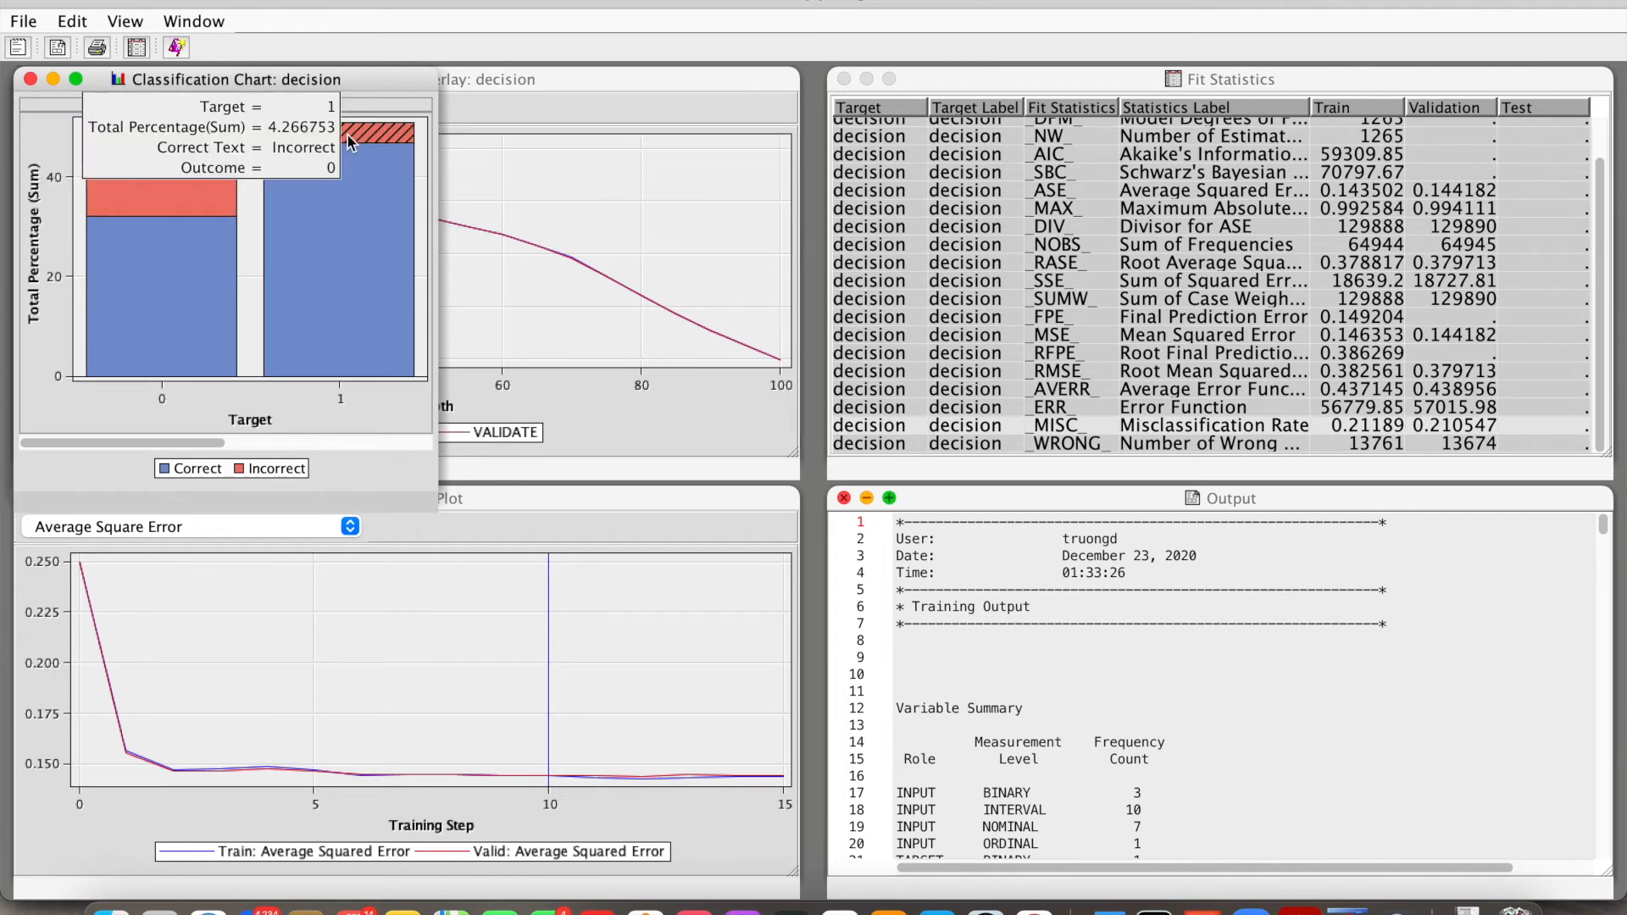
click(136, 24)
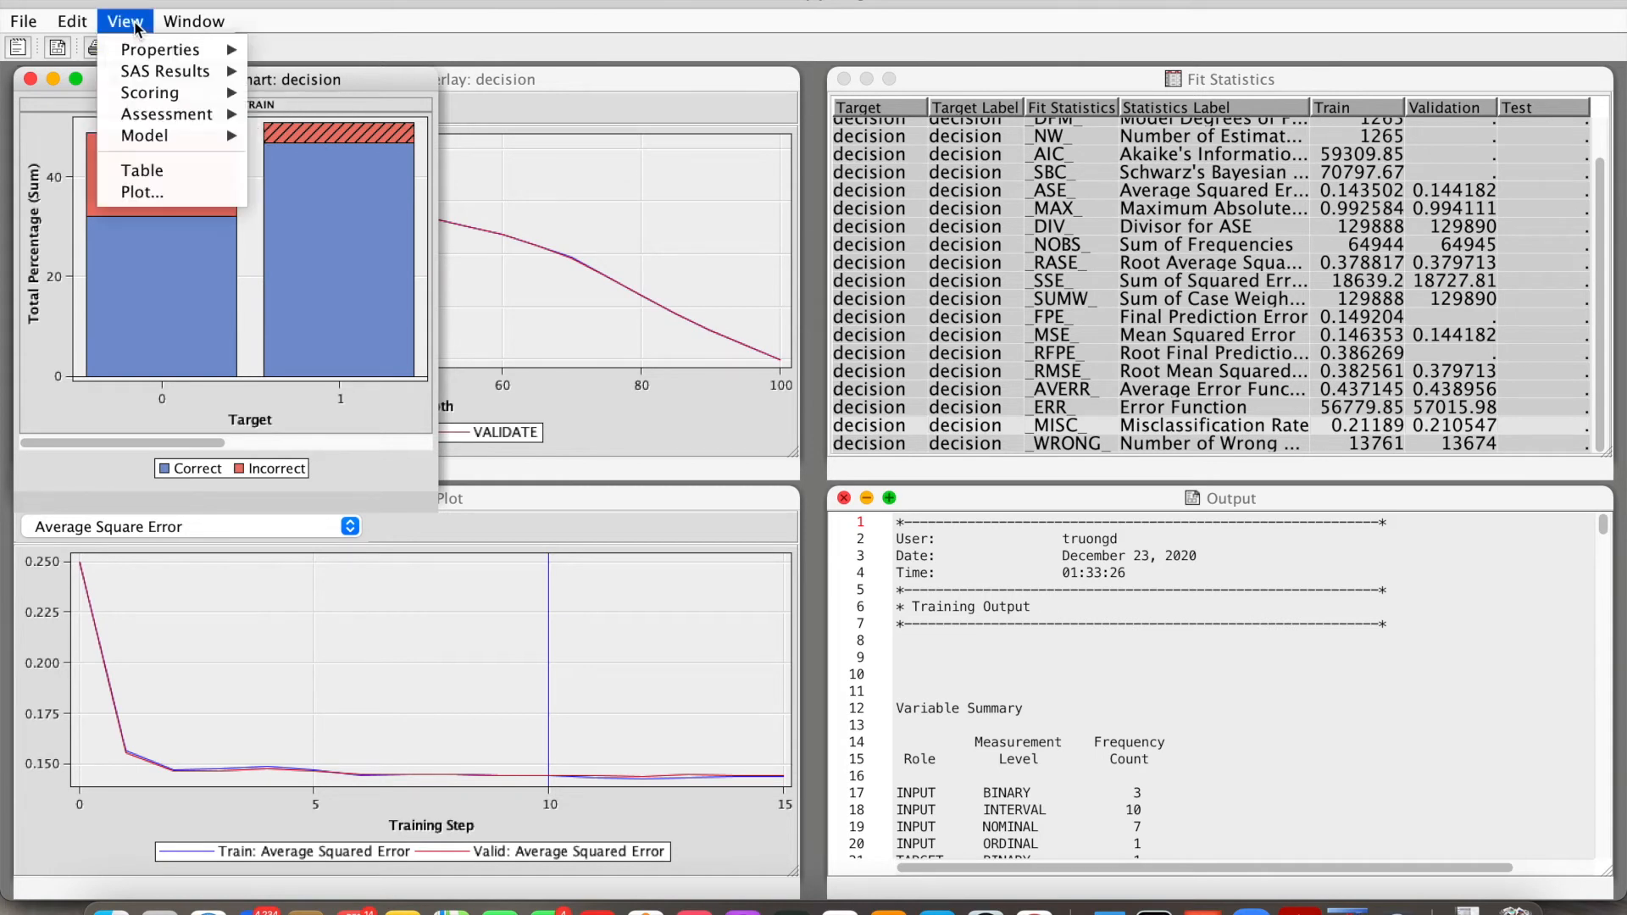
click(141, 172)
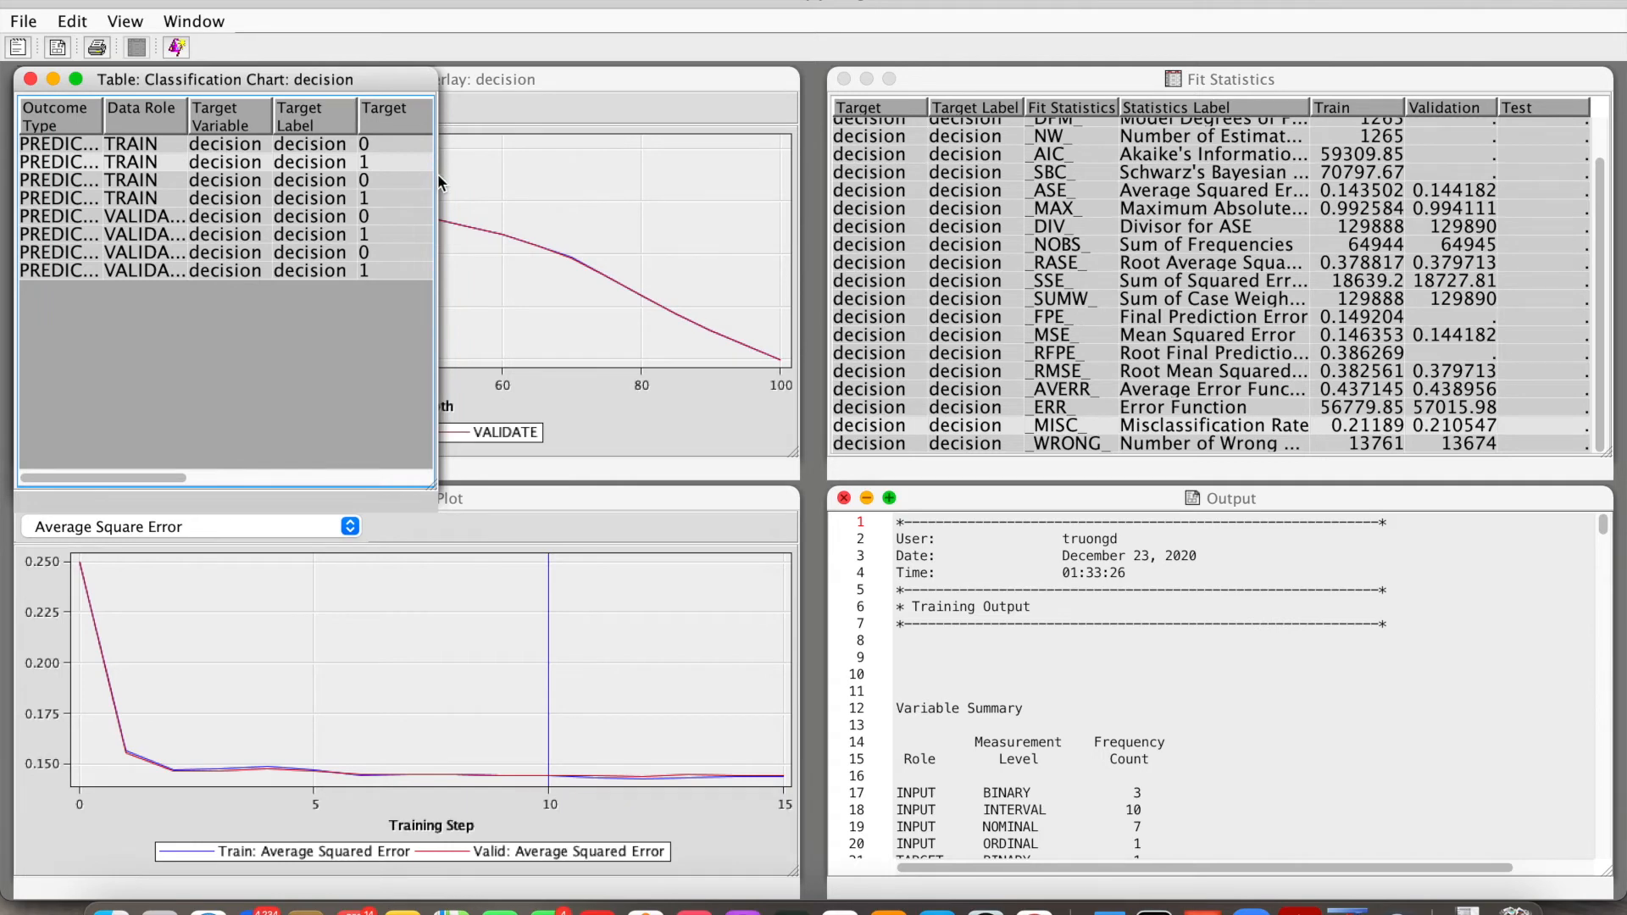
click(75, 79)
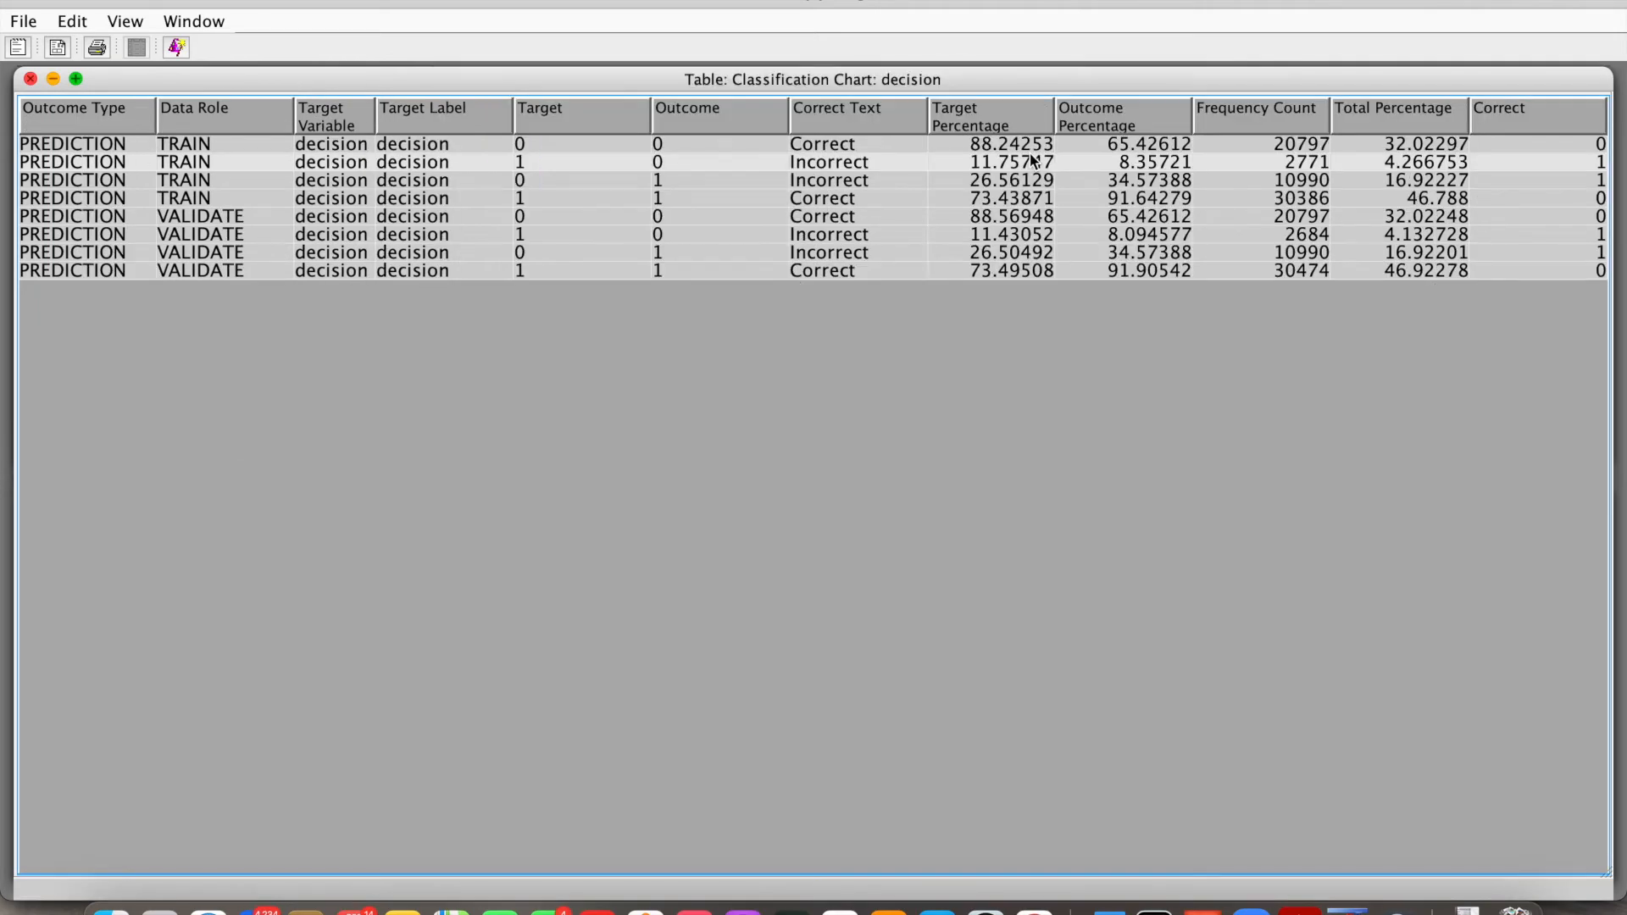
Step: Show the model's Weights - Final plot and maximize it to examine the weights into the hidden units
click(131, 26)
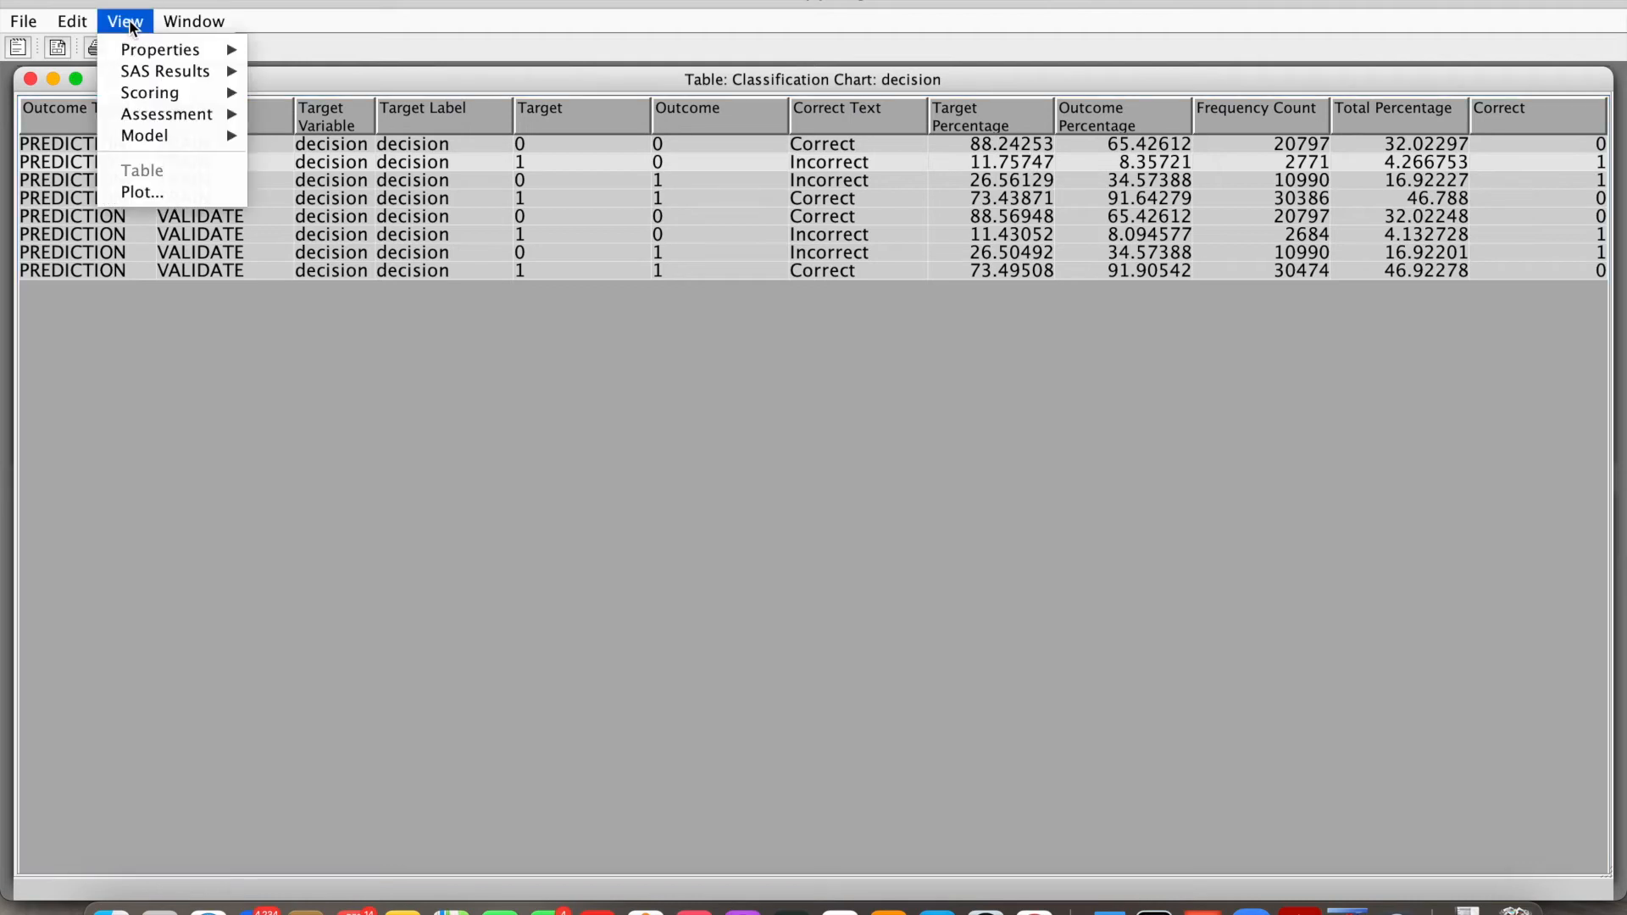
mouse_move(166, 140)
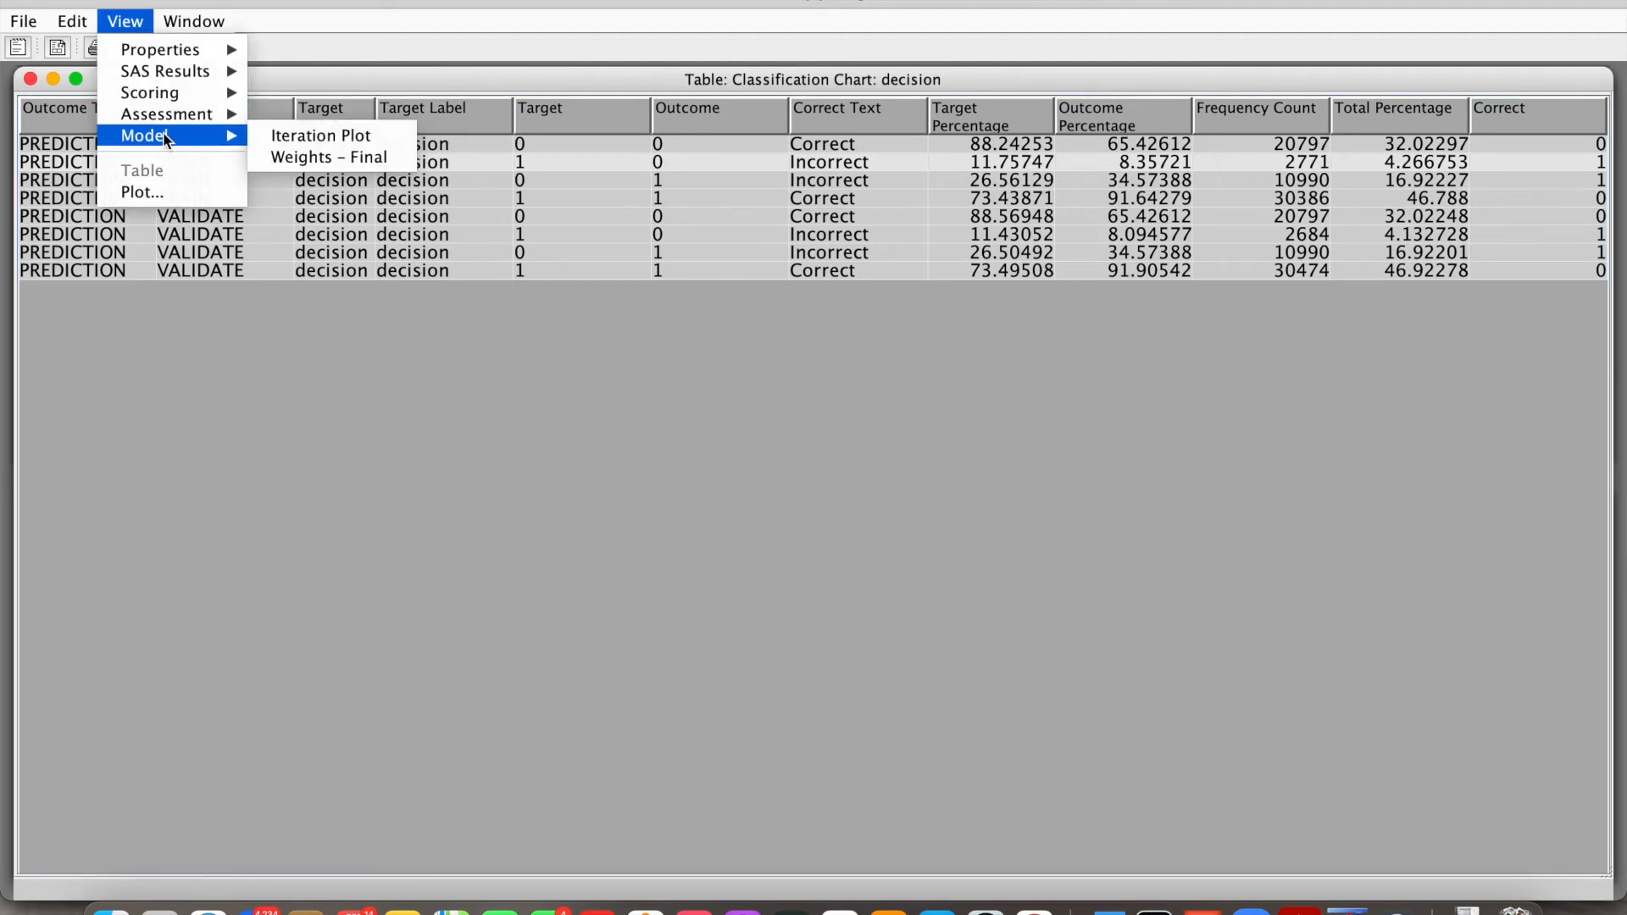
click(287, 159)
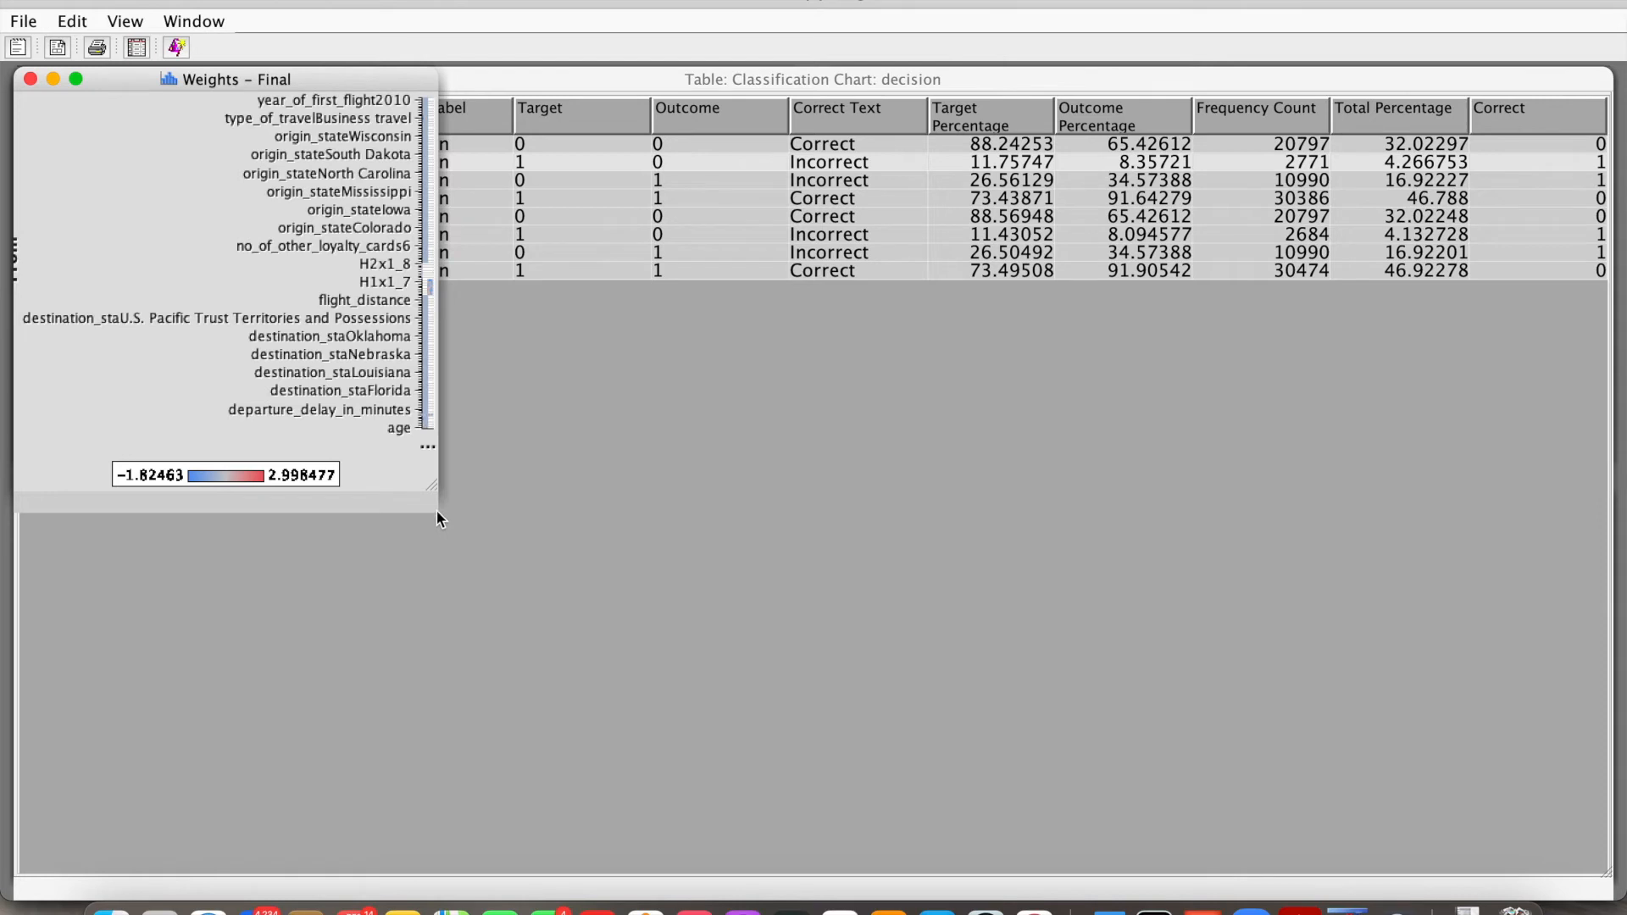
click(75, 79)
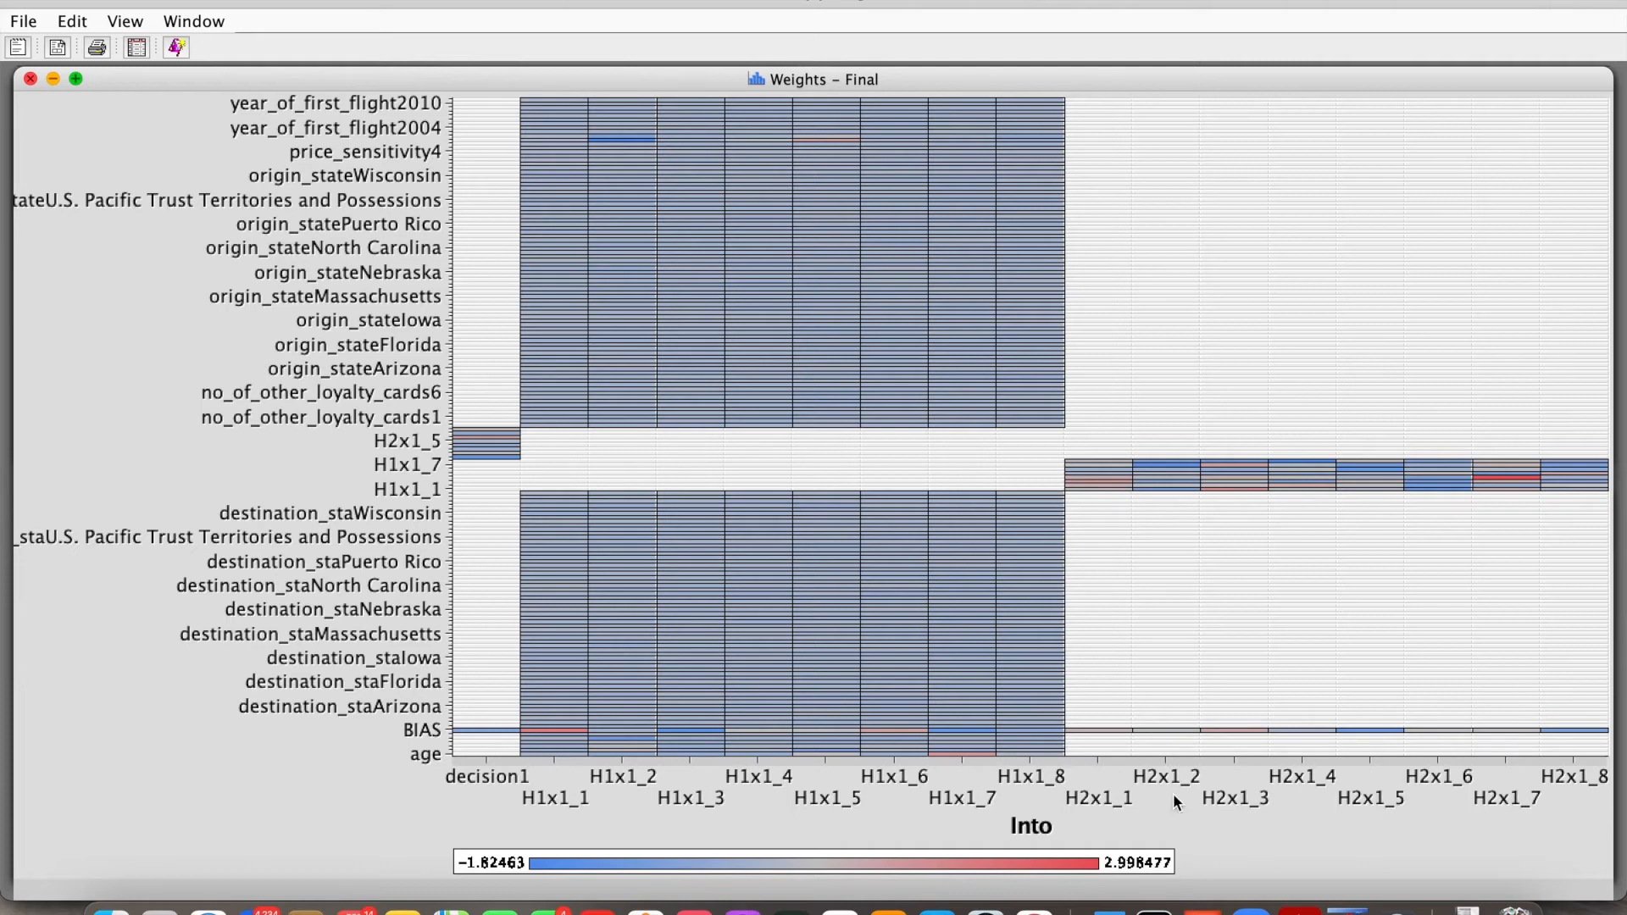
Step: Show the data table behind the Weights - Final plot and maximize it
click(124, 21)
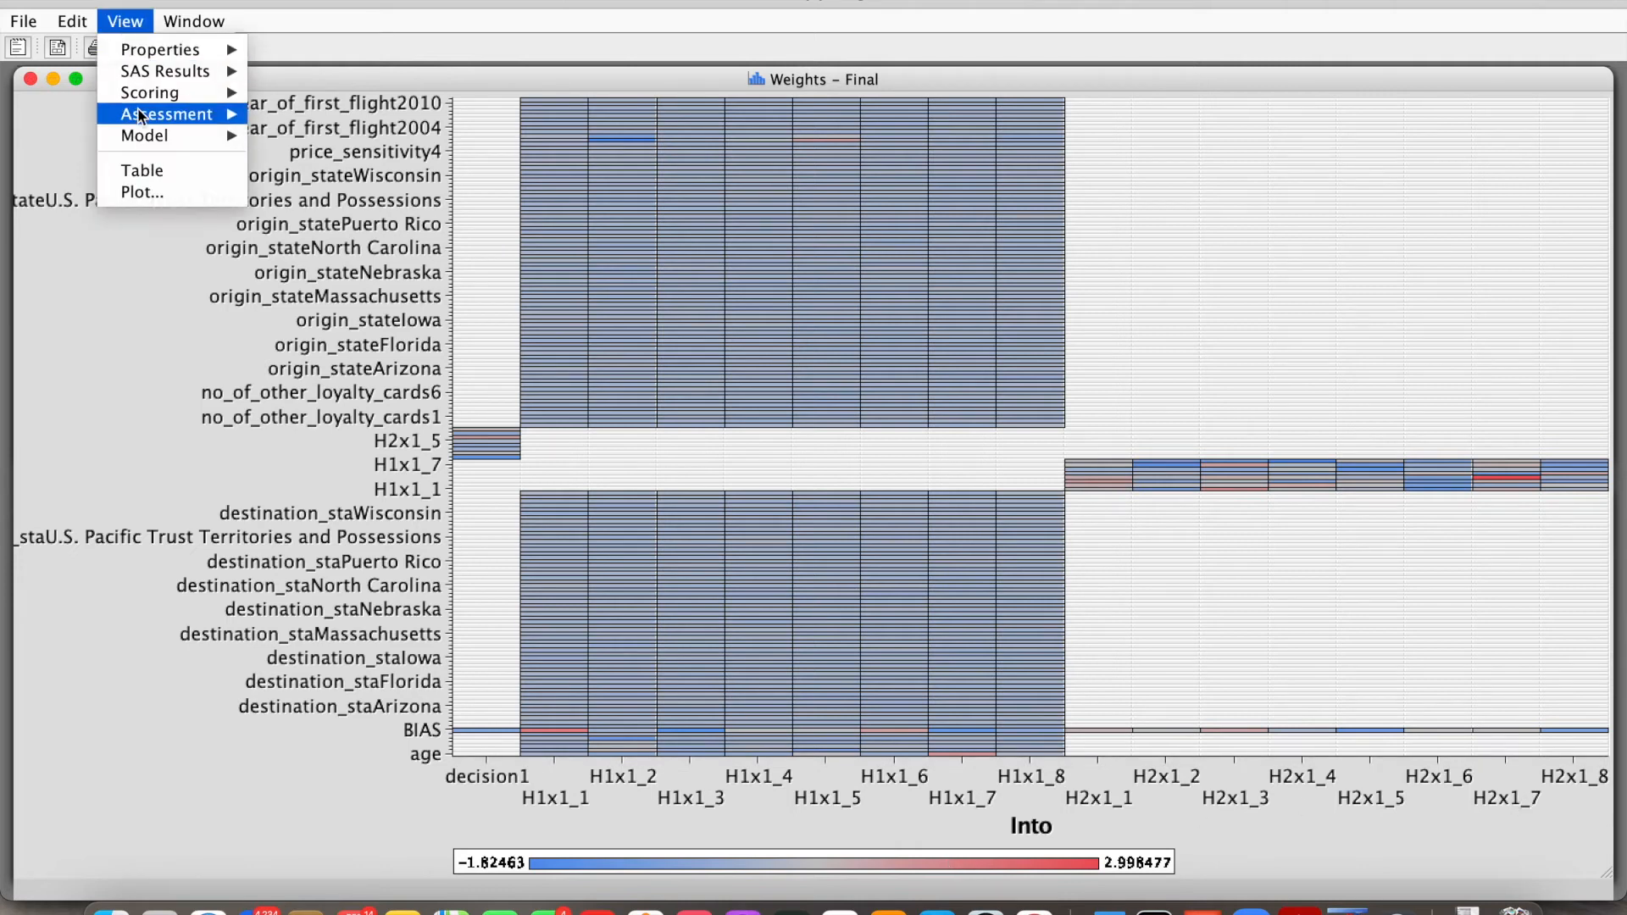
click(142, 171)
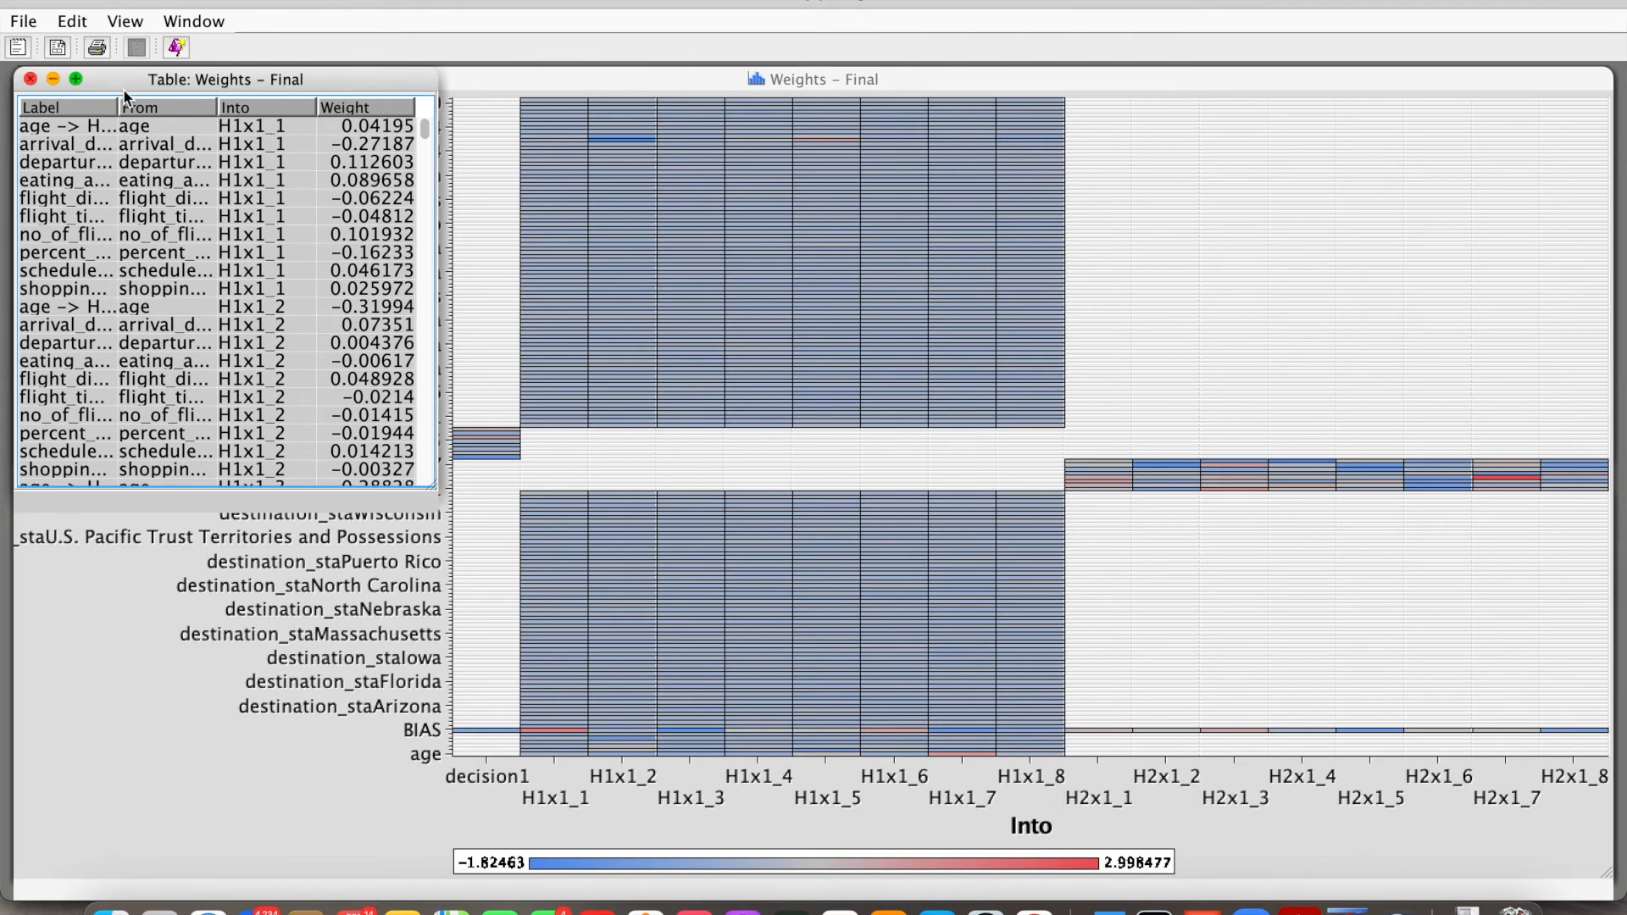
click(75, 79)
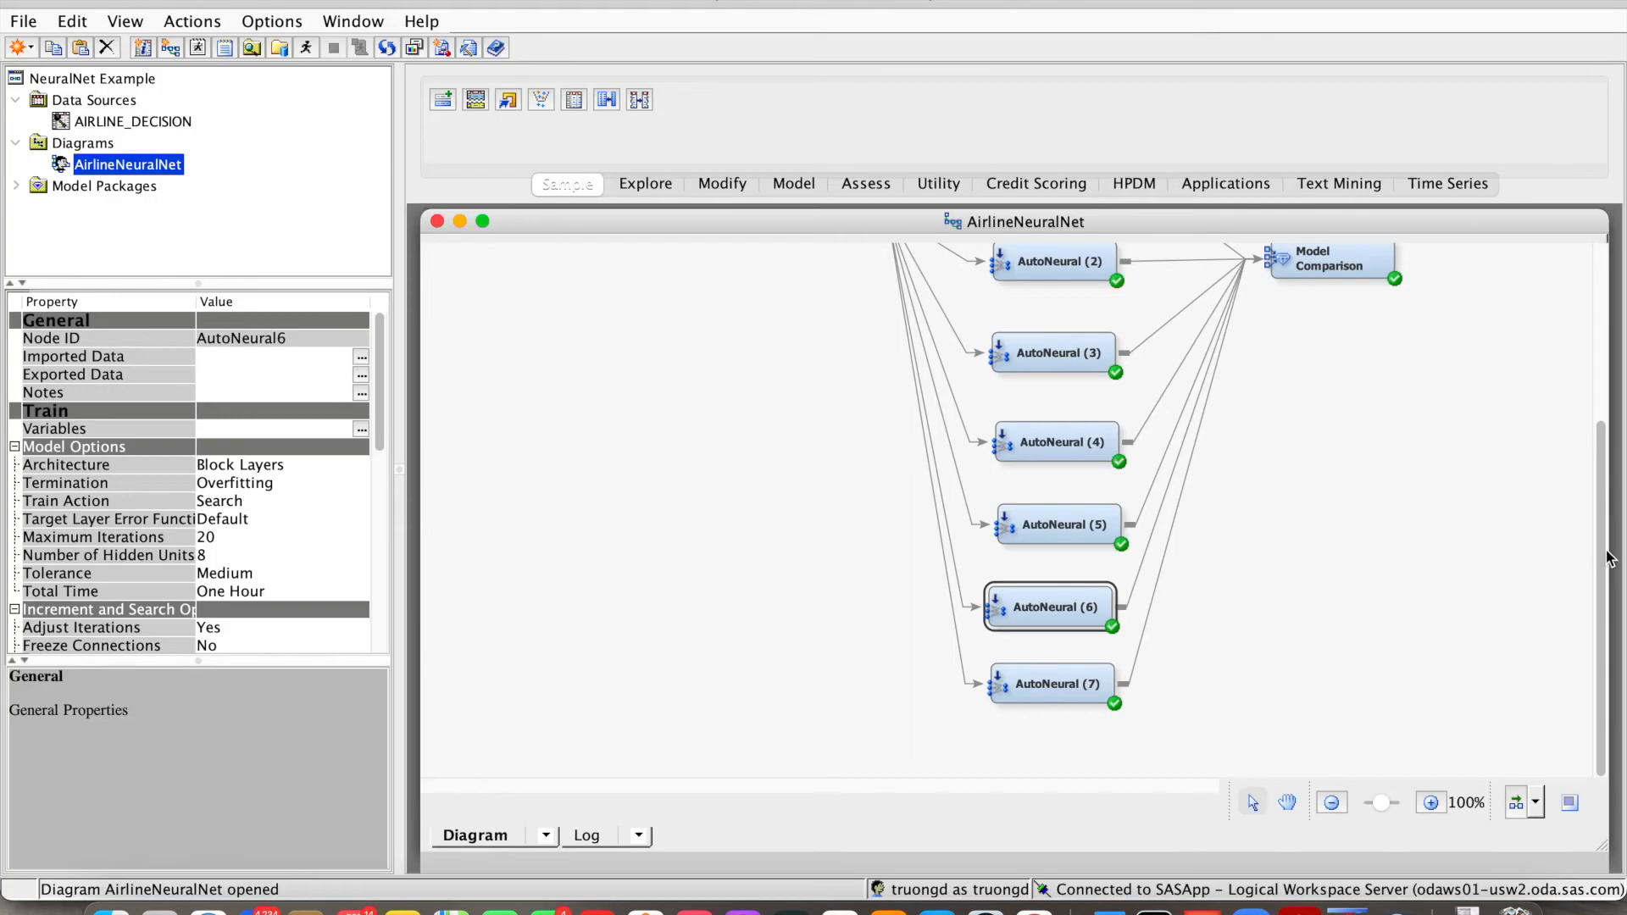
Step: Add a Score node to the AirlineNeuralNet diagram after Model Comparison and connect Model Comparison to it
drag(1610, 560, 1604, 478)
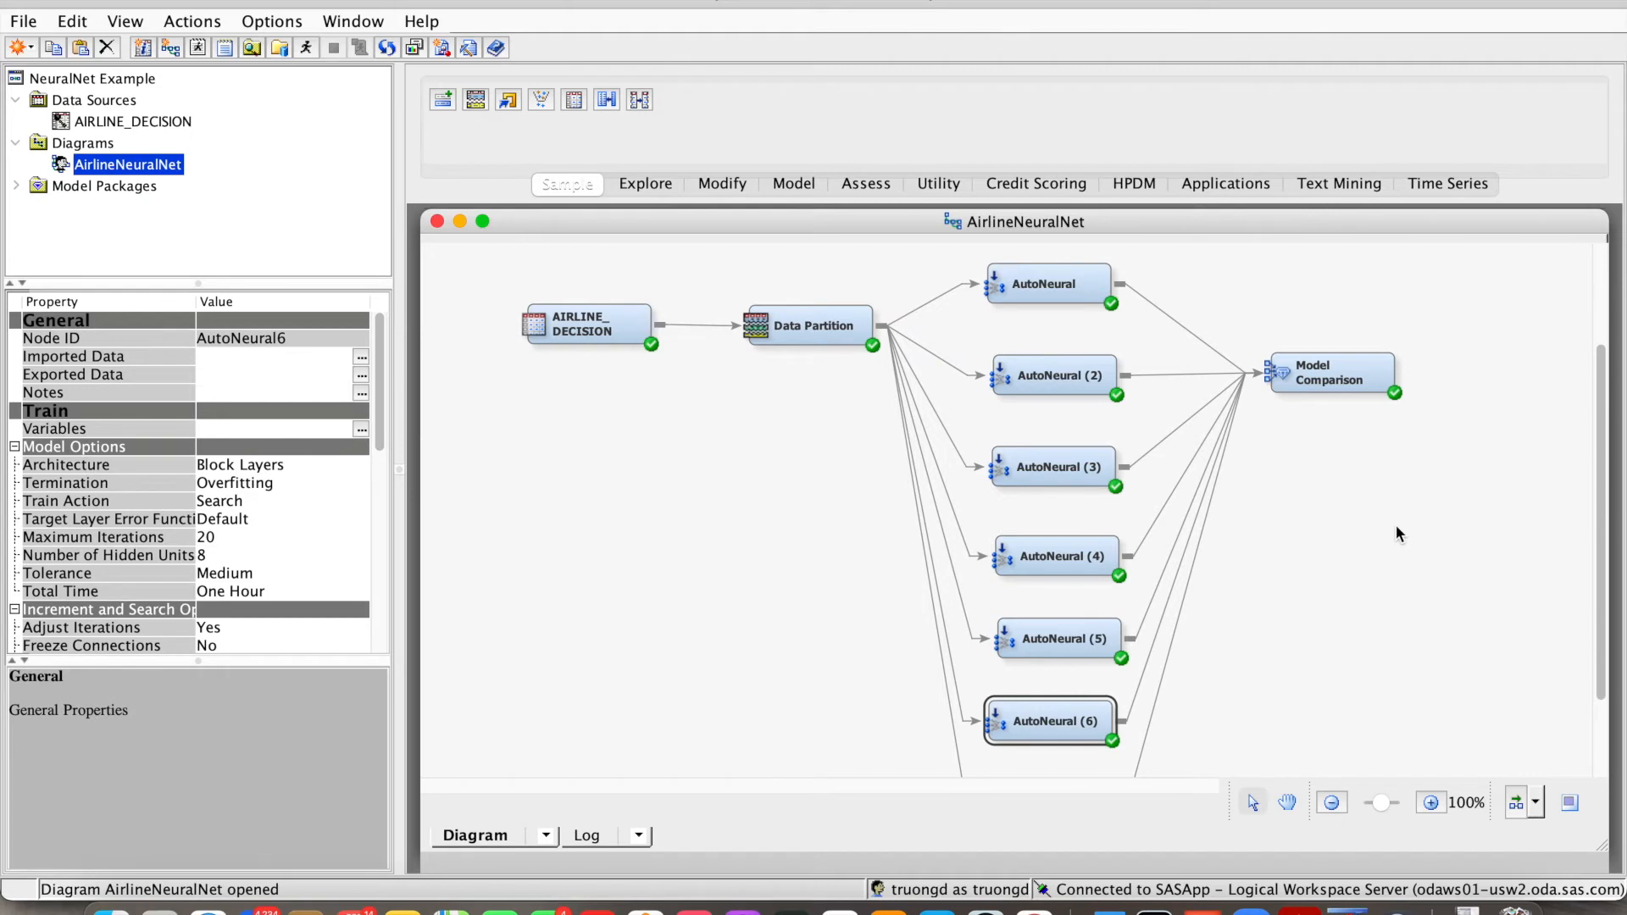
click(867, 193)
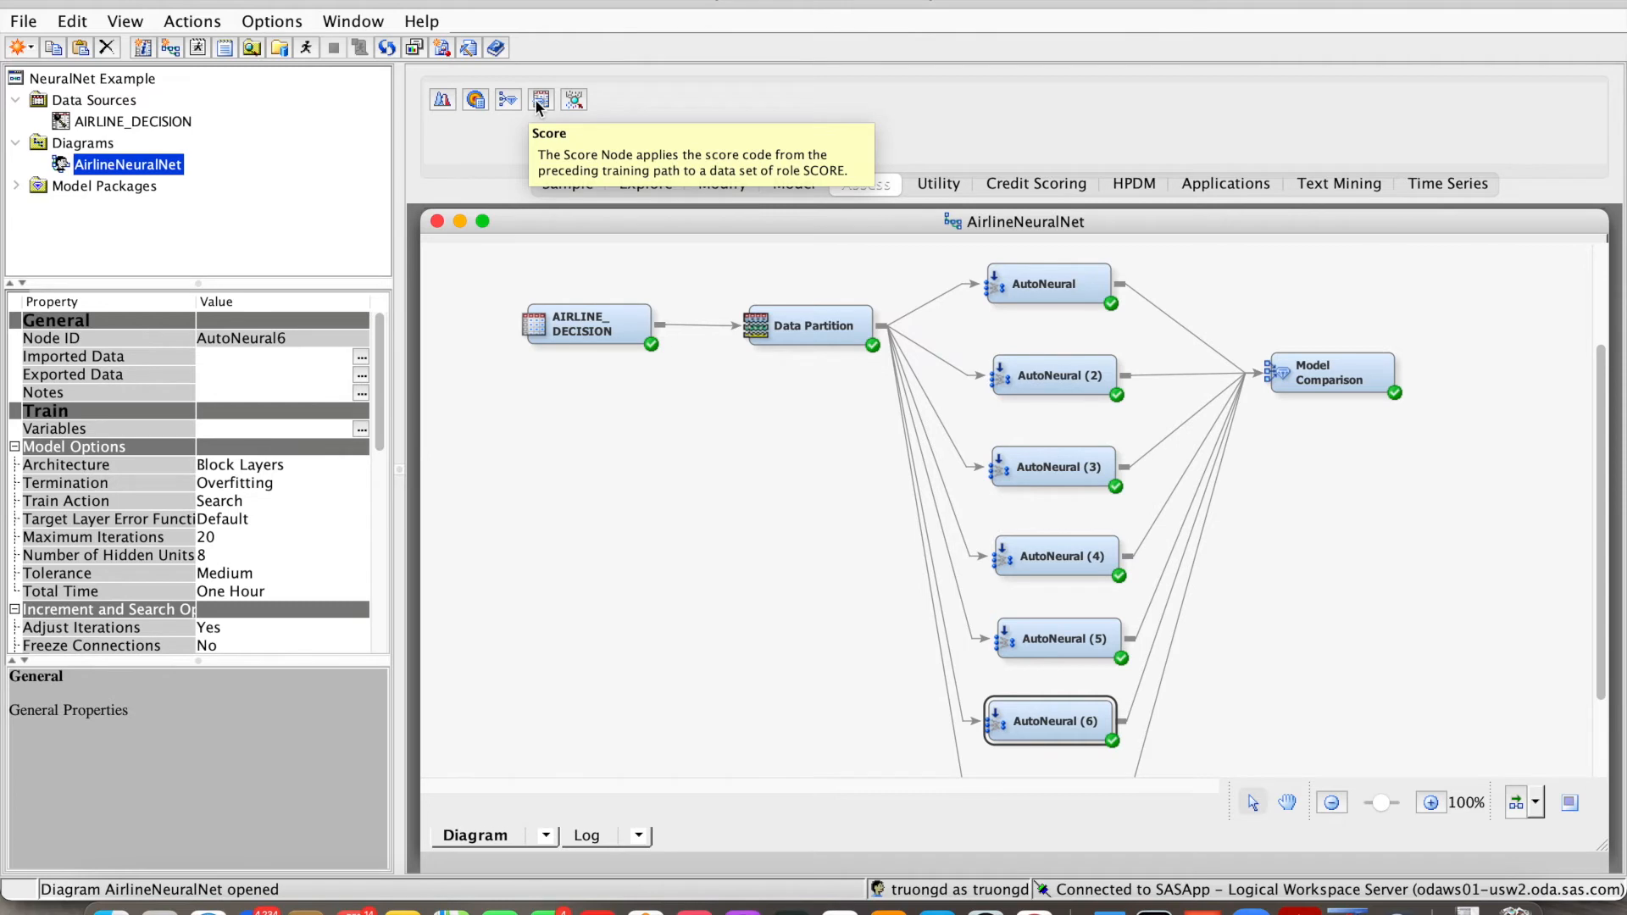
drag(536, 98, 1499, 489)
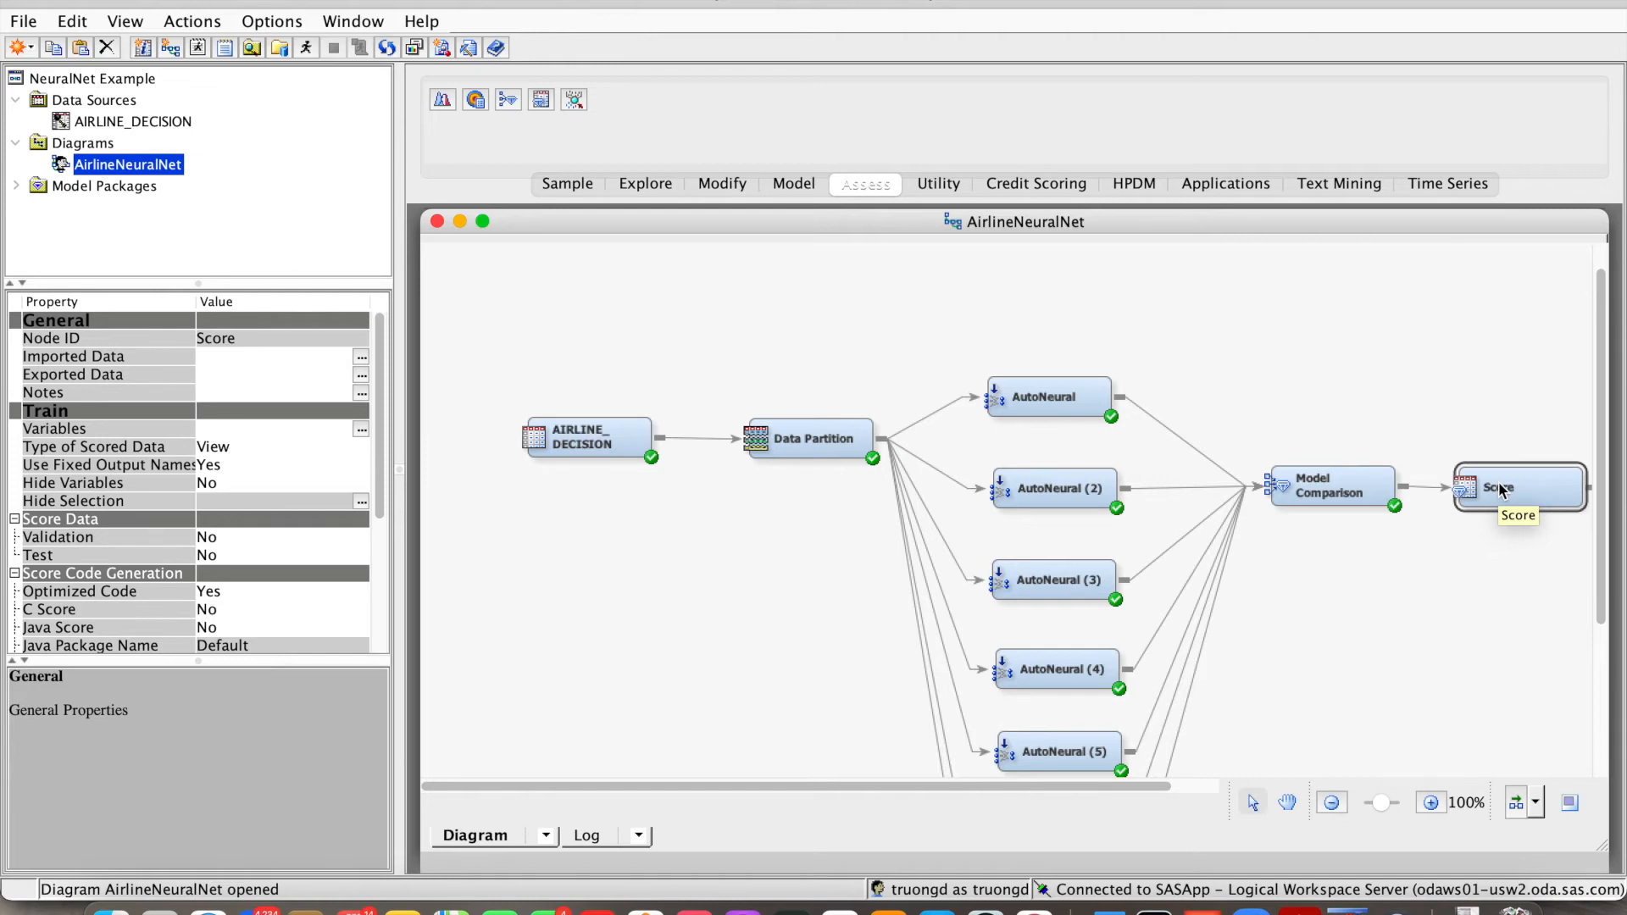
scroll(1498, 482, down, 3)
scroll(1498, 481, down, 3)
scroll(1498, 504, up, 5)
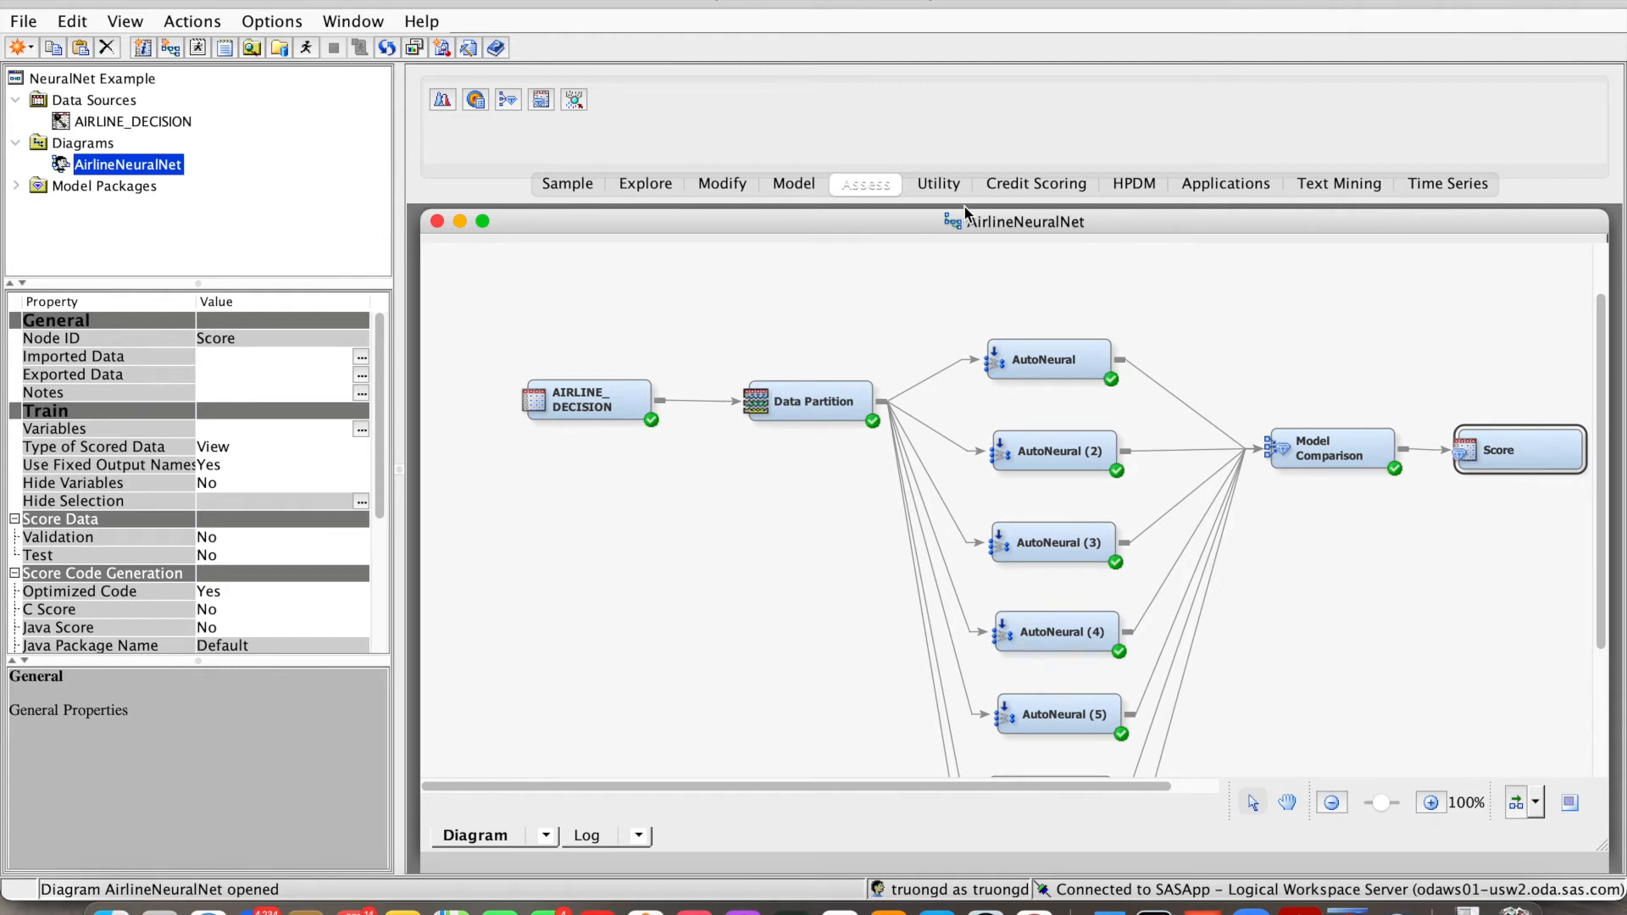
Step: Add a Reporter node connected after Score and set its Nodes property to Summary, checking the Show All property
click(942, 183)
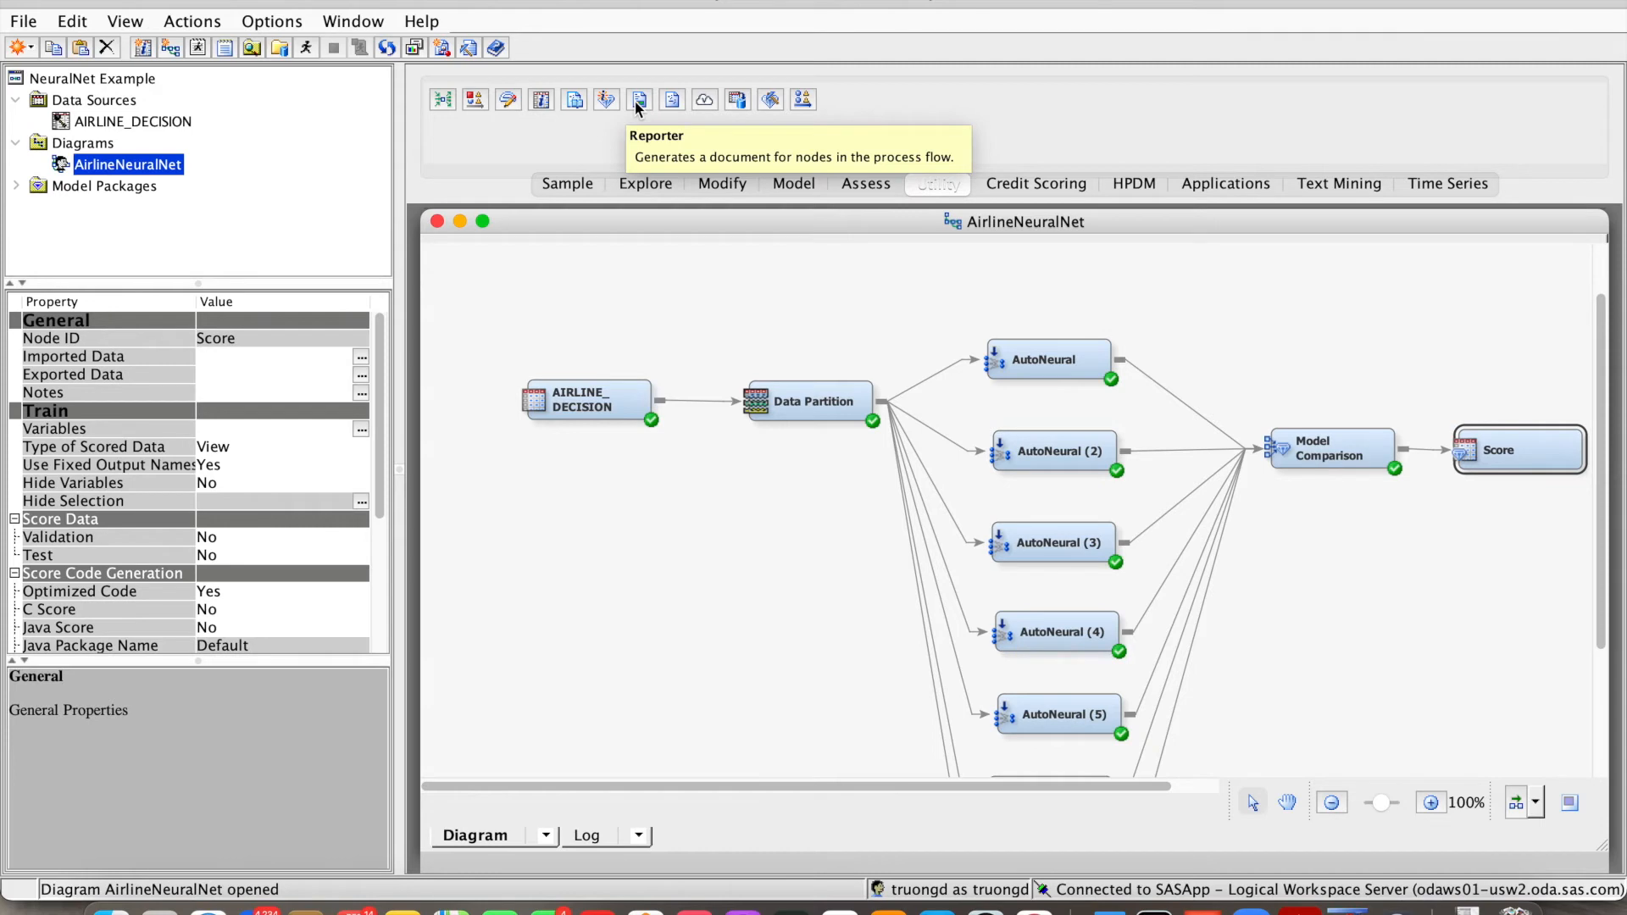
mouse_move(640, 100)
mouse_down()
mouse_move(710, 148)
mouse_move(1368, 408)
mouse_move(1530, 430)
mouse_move(1580, 462)
mouse_move(1374, 455)
mouse_move(1364, 432)
mouse_move(1396, 451)
mouse_up()
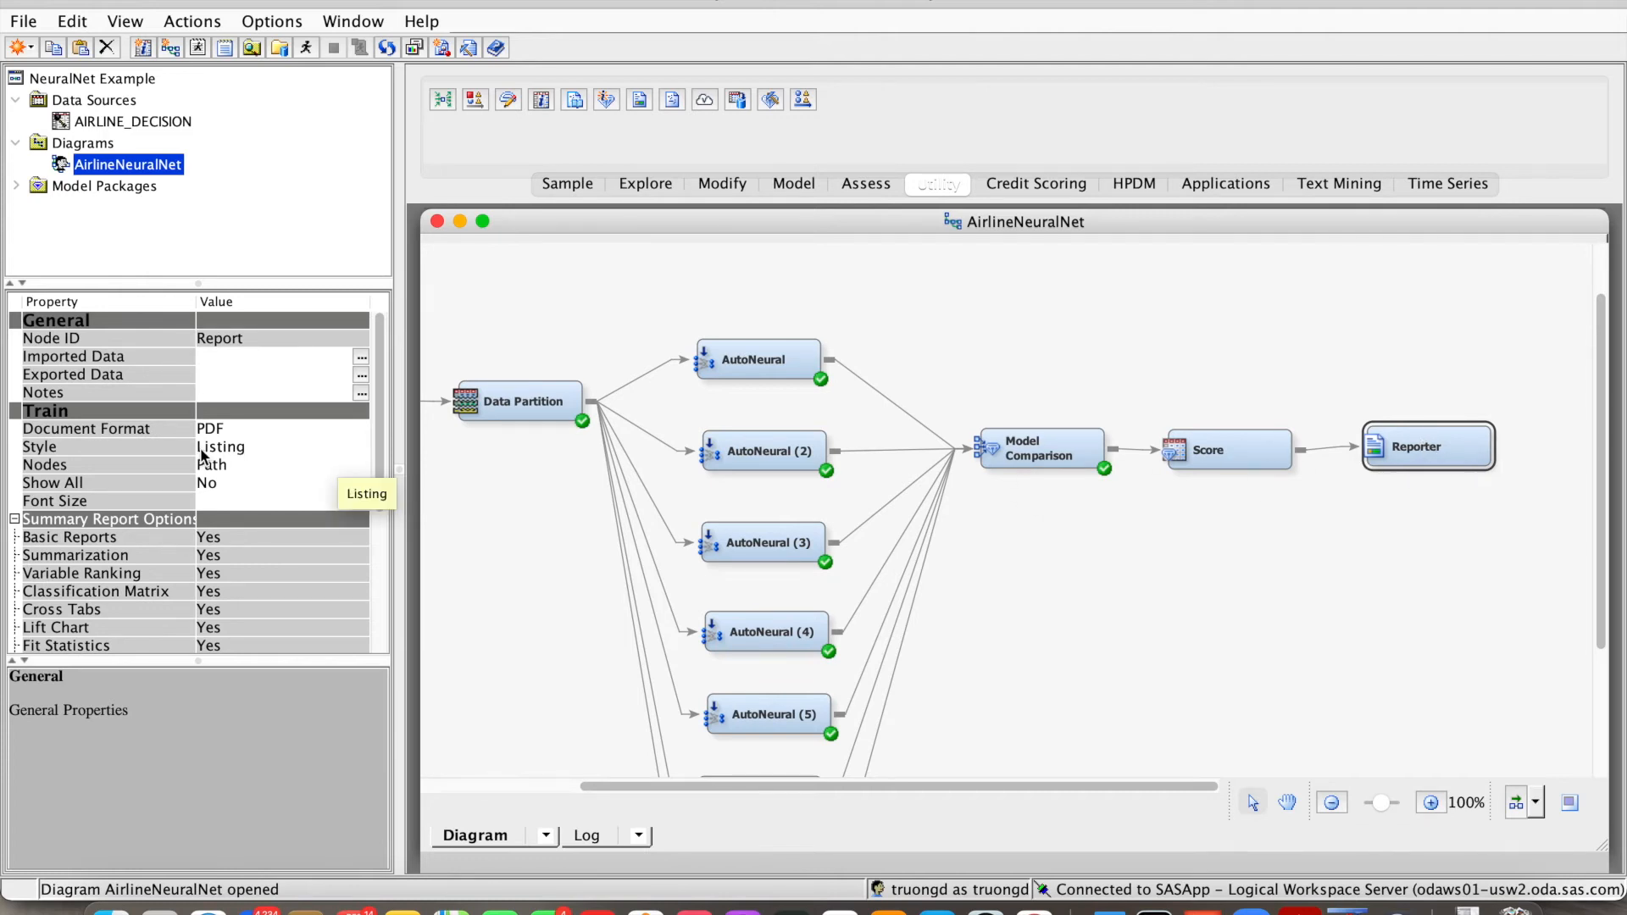
click(252, 464)
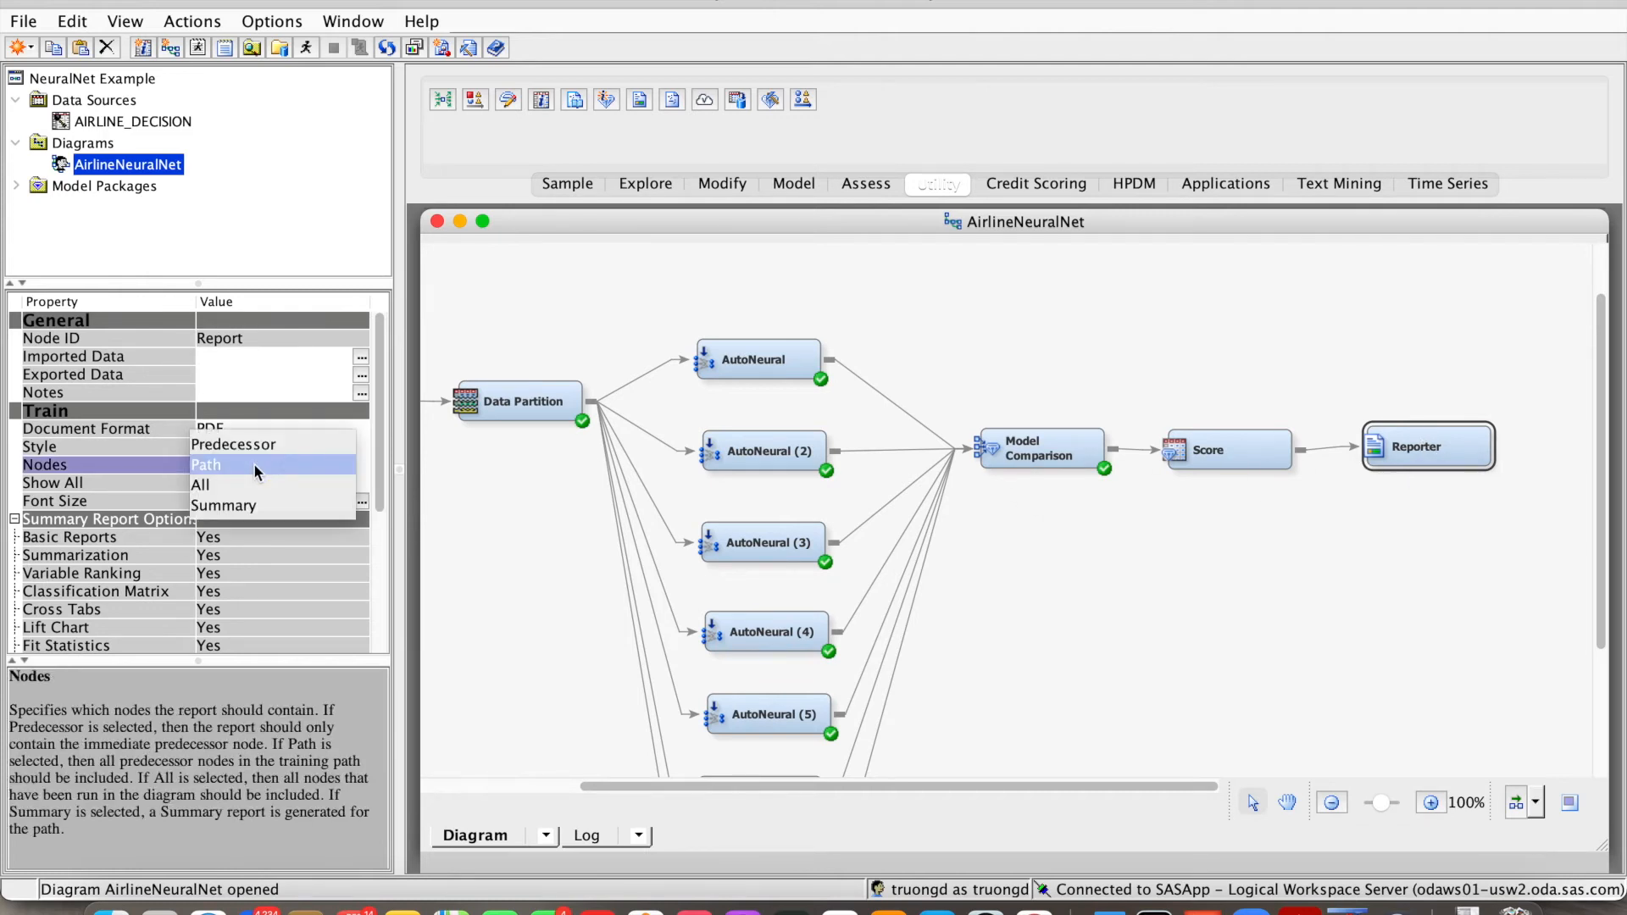
click(243, 508)
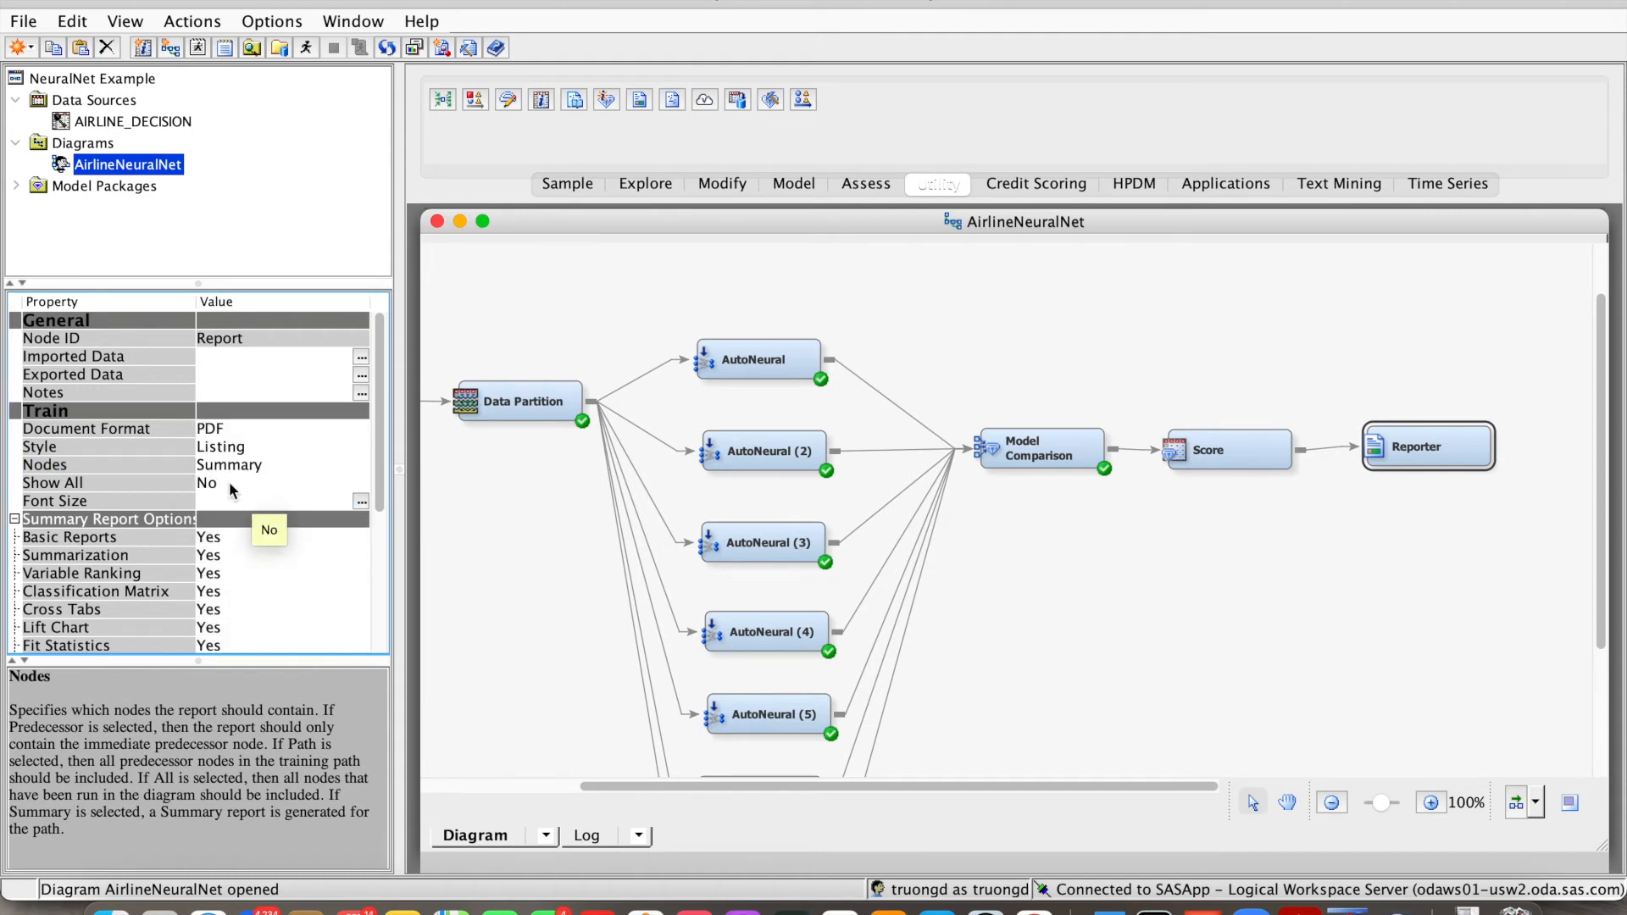
click(229, 481)
click(215, 482)
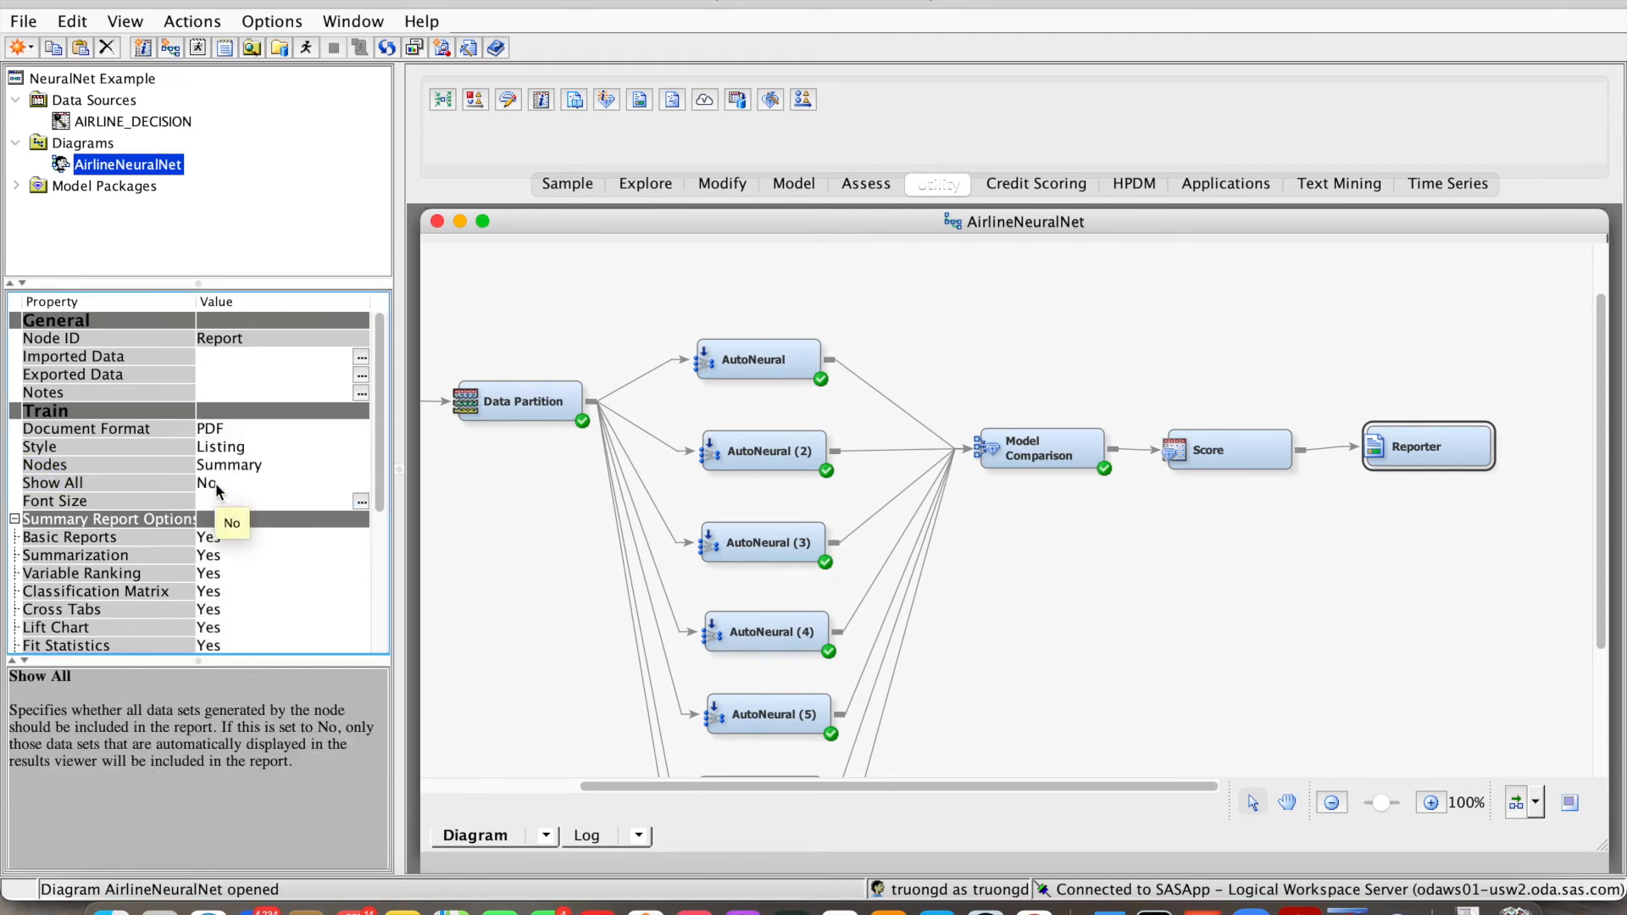
Step: Run the Reporter node and confirm the run
right_click(1396, 462)
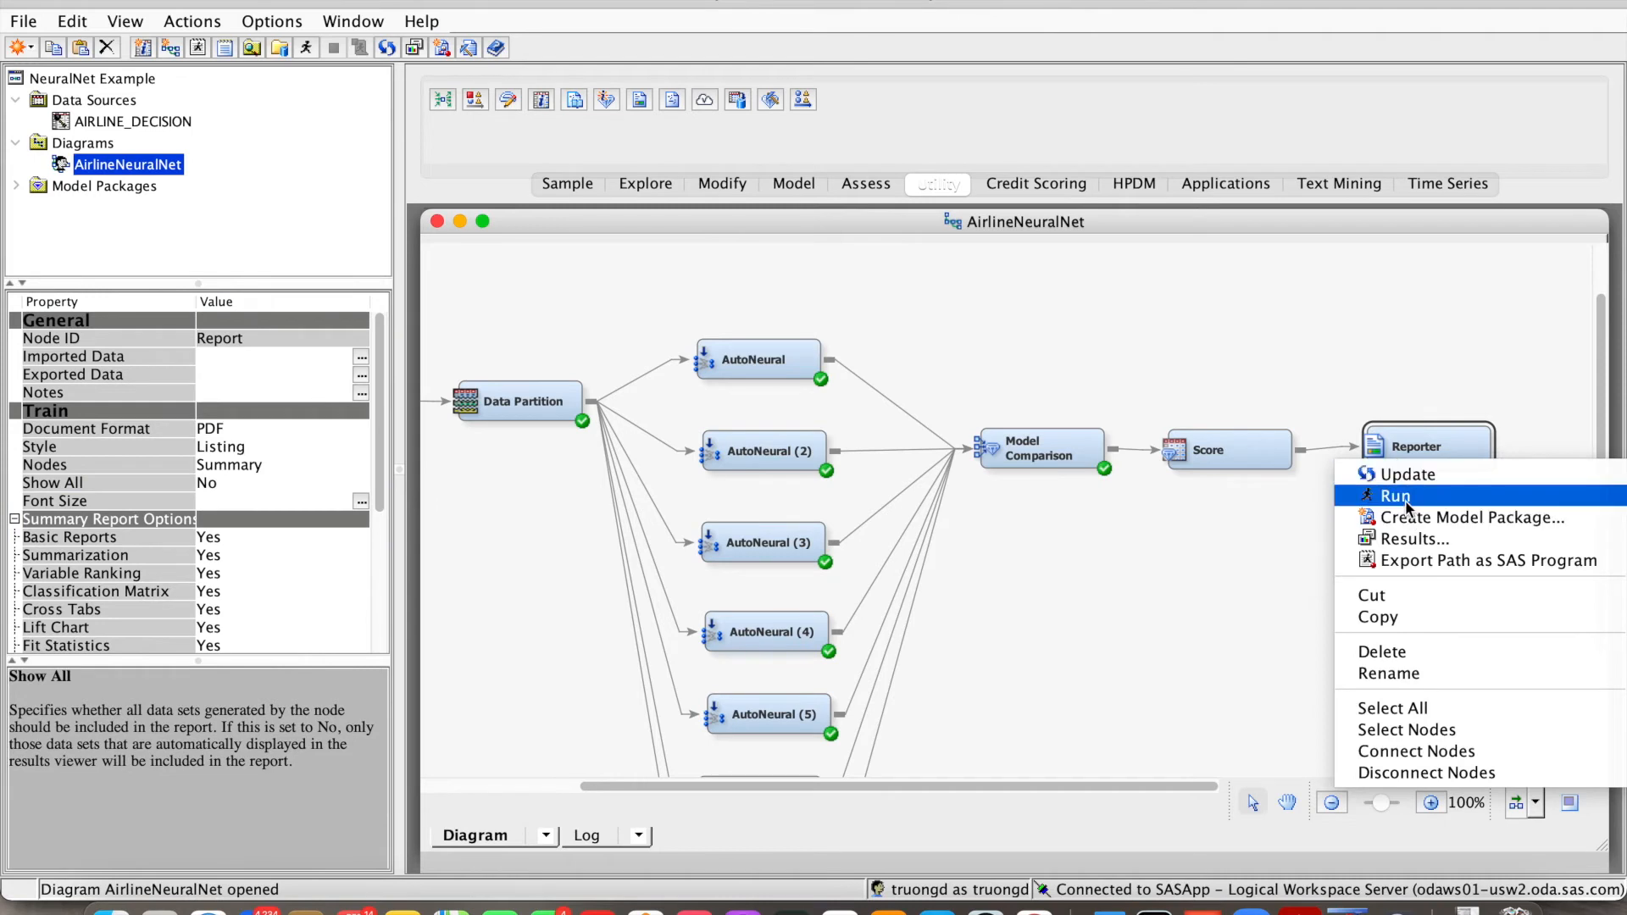
click(1407, 497)
click(1136, 602)
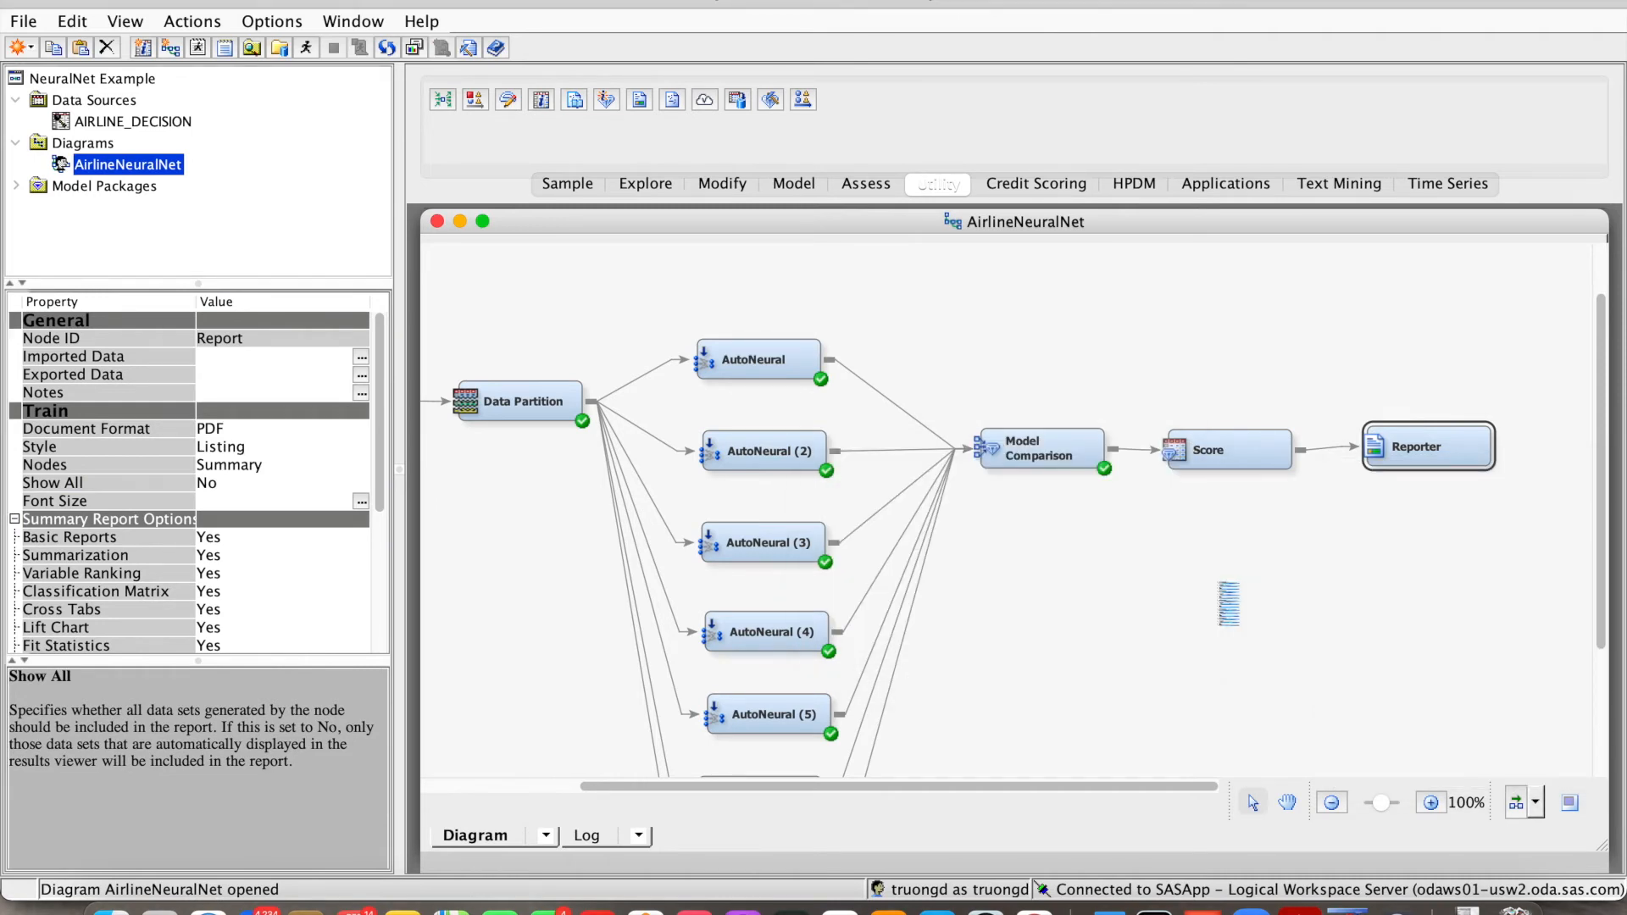
Step: Open the Reporter node's results and view the generated PDF report
right_click(1420, 442)
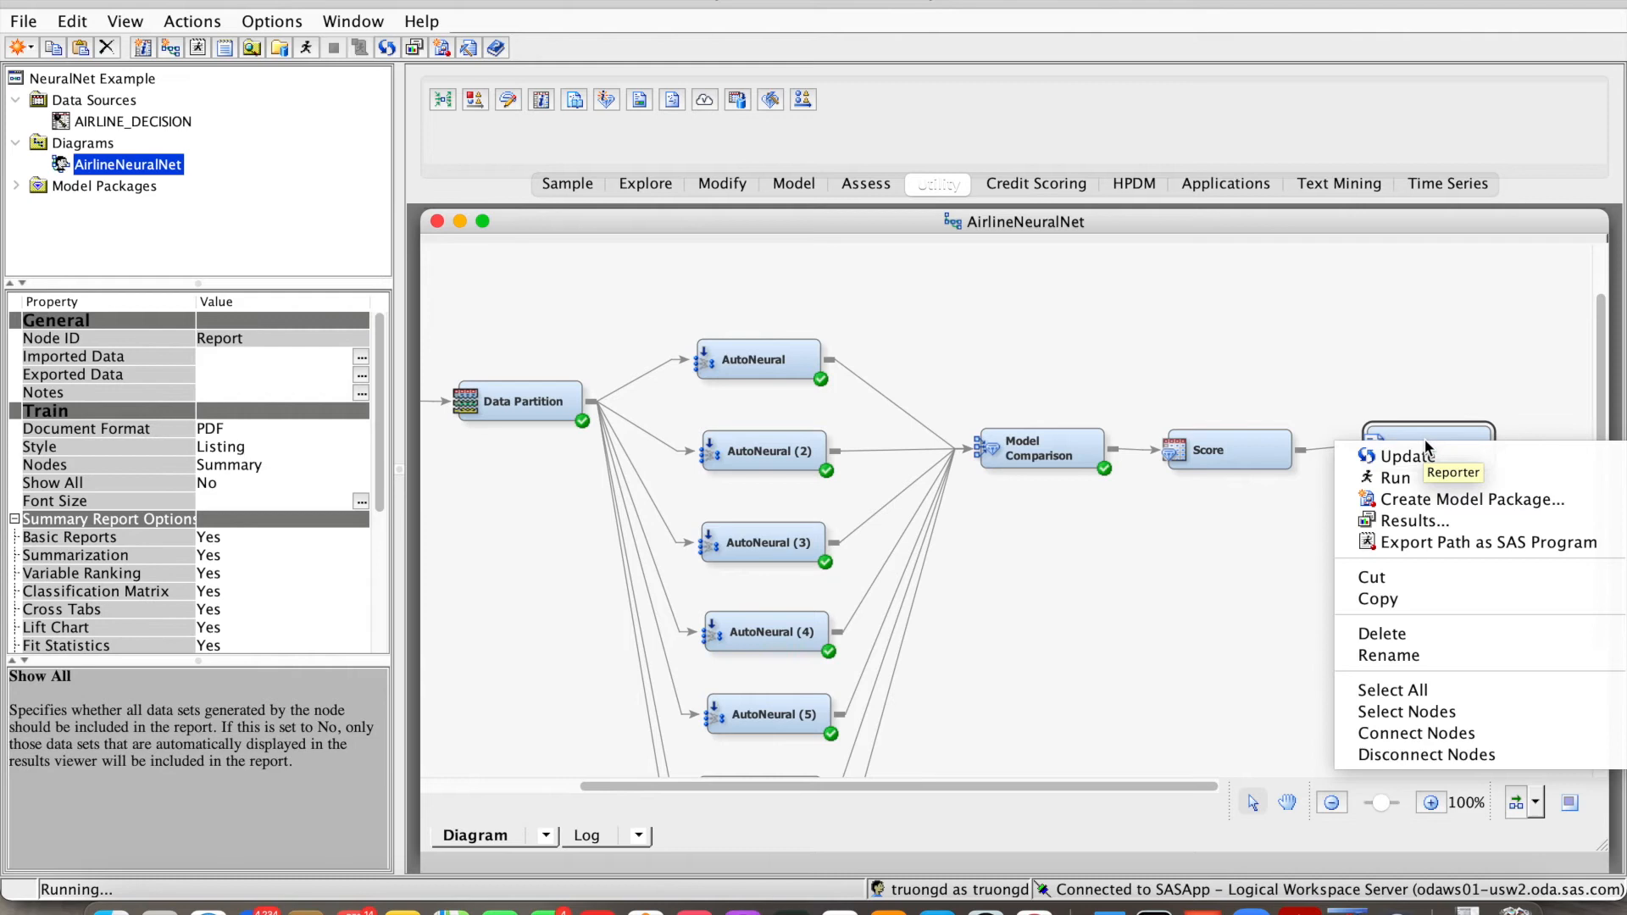
click(1416, 520)
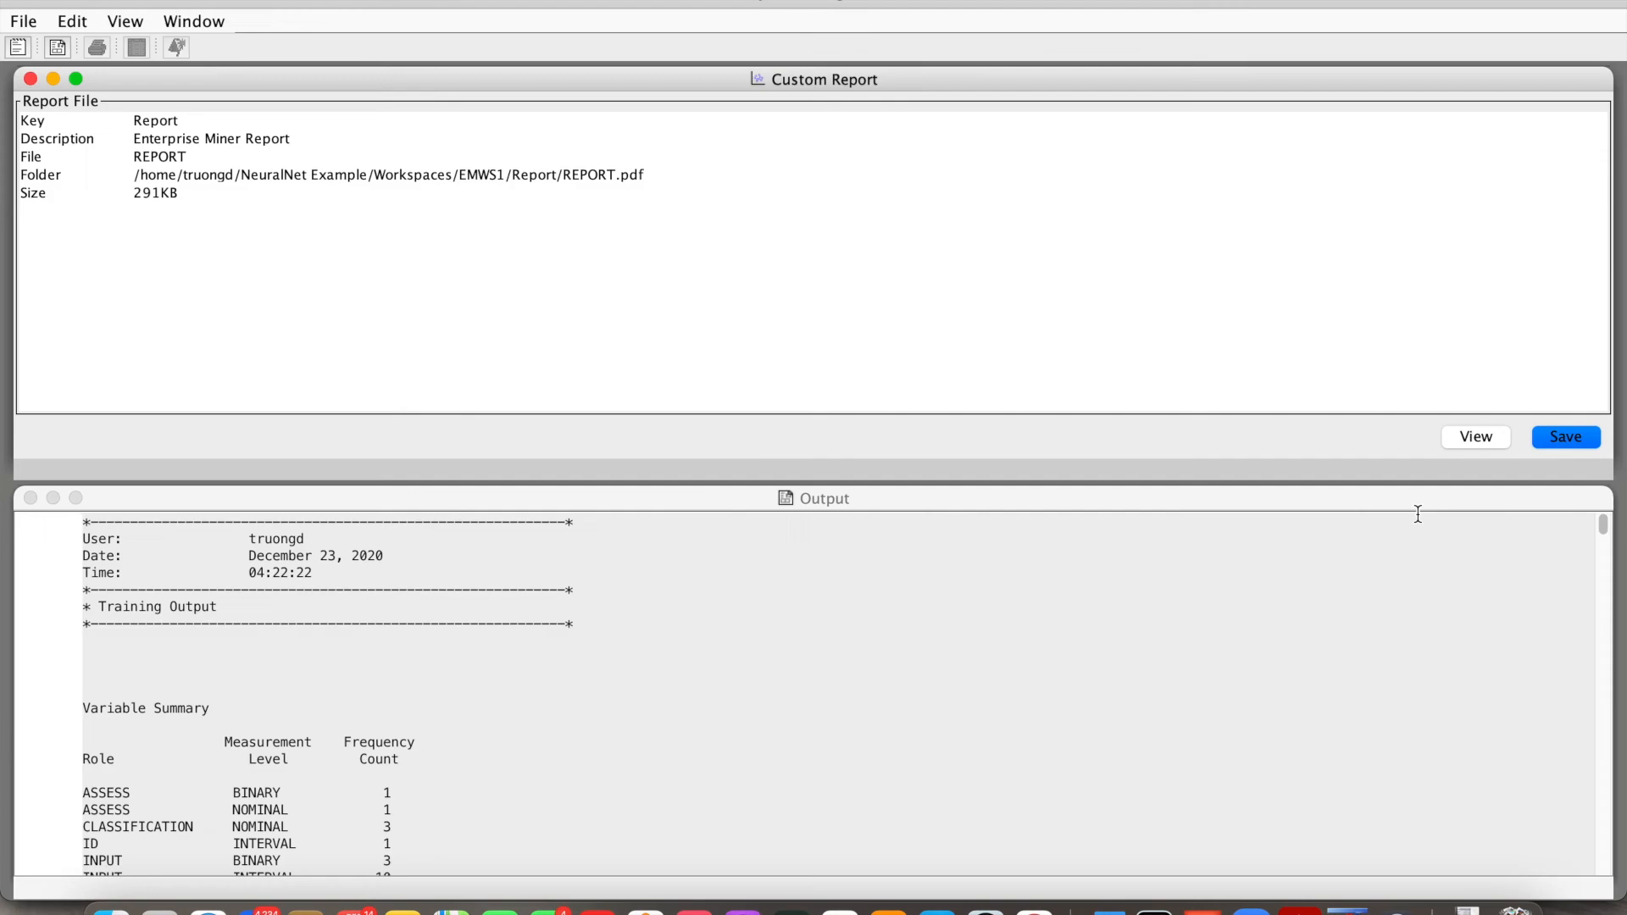
click(1473, 437)
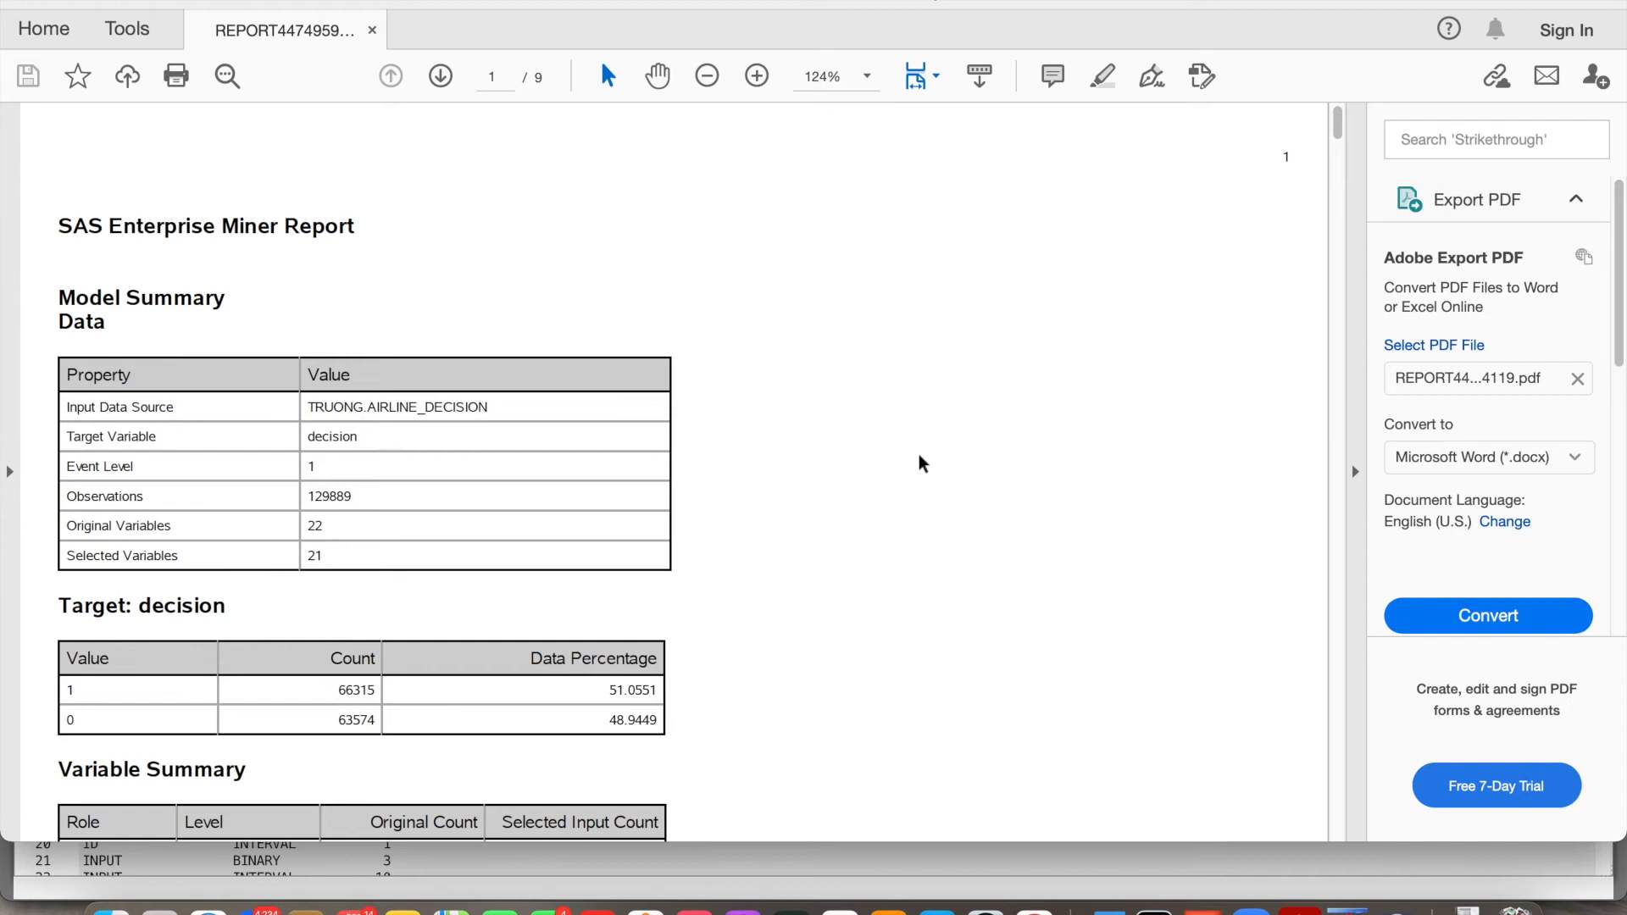
Step: Review the report's model summary data, target distribution, variable summary and Selected Variable Importance chart
scroll(922, 462, down, 1)
scroll(922, 463, down, 5)
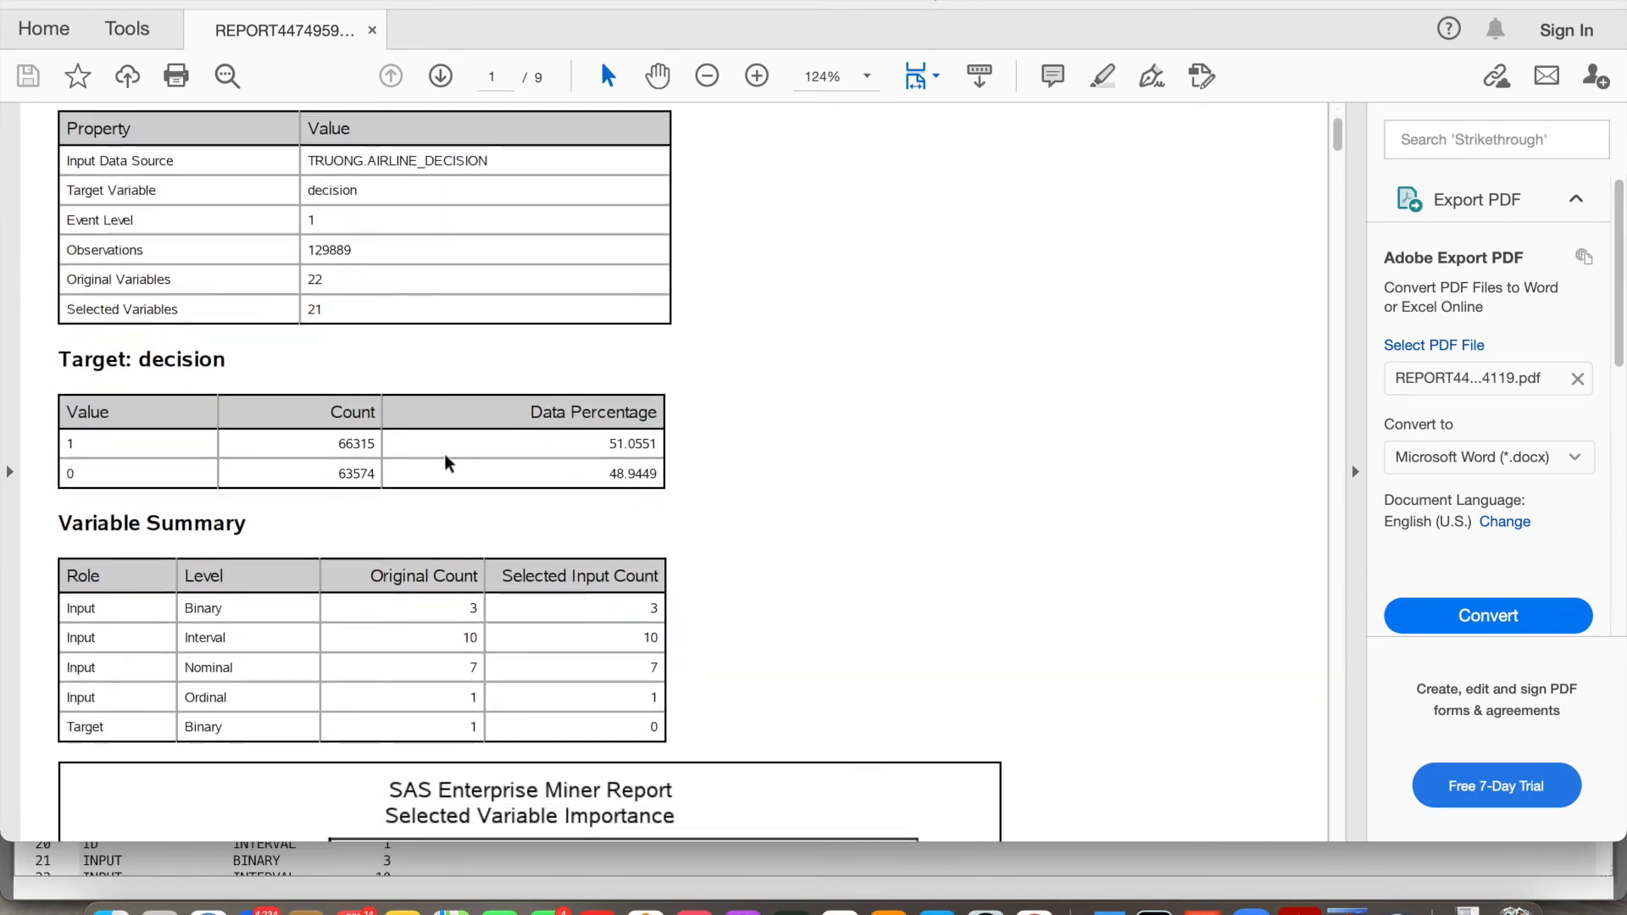
scroll(771, 485, down, 3)
scroll(771, 485, down, 5)
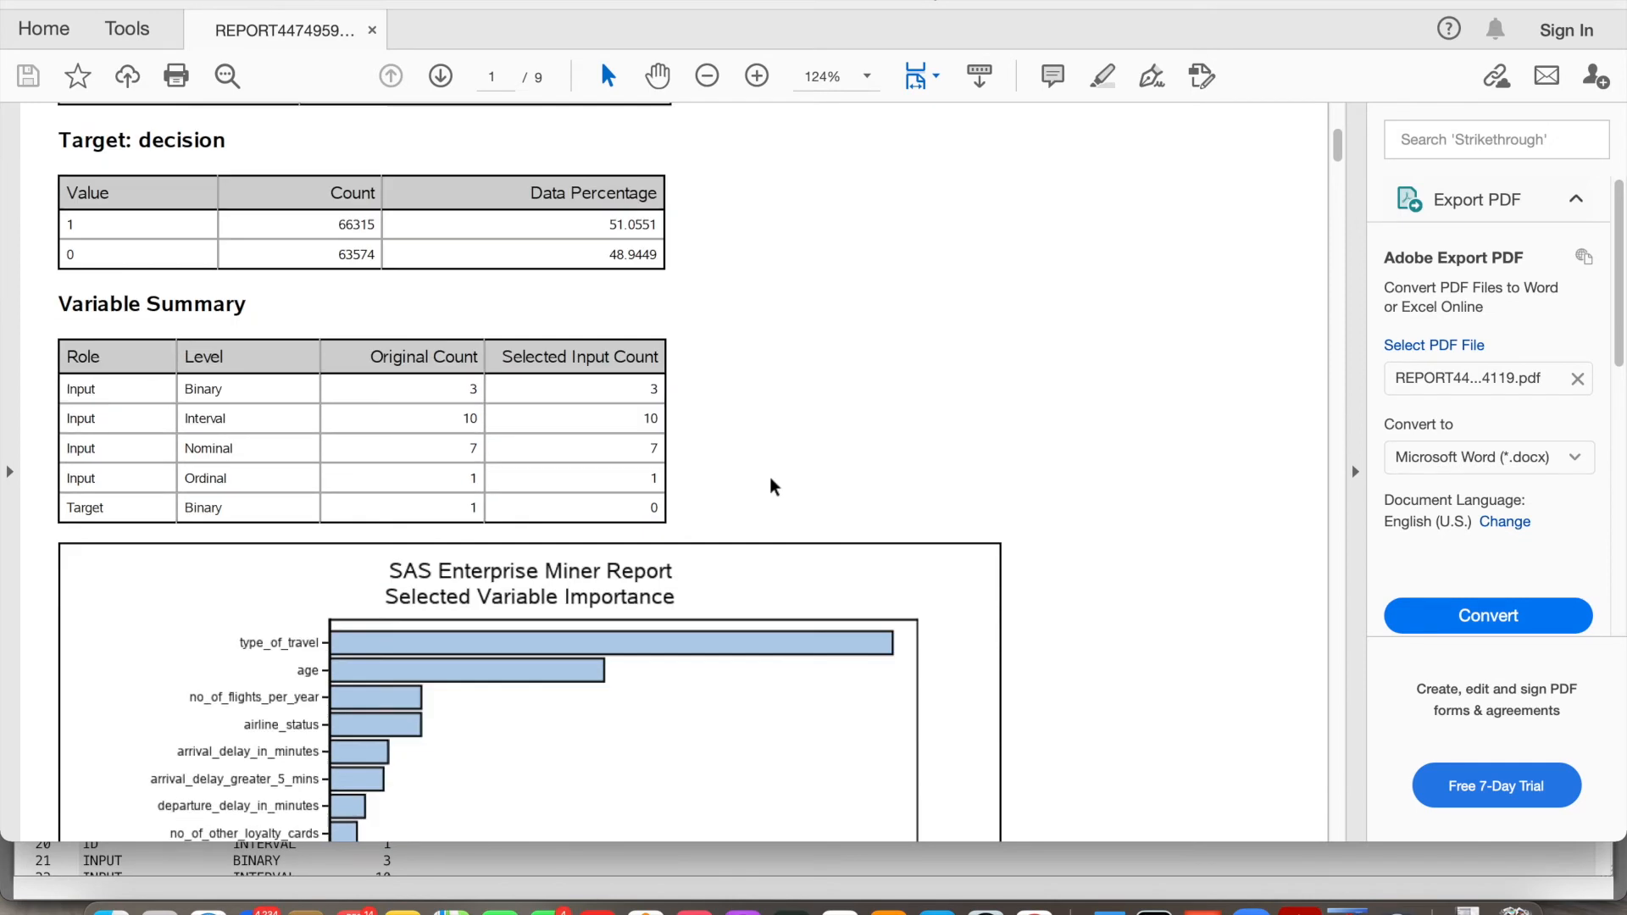
scroll(770, 477, down, 3)
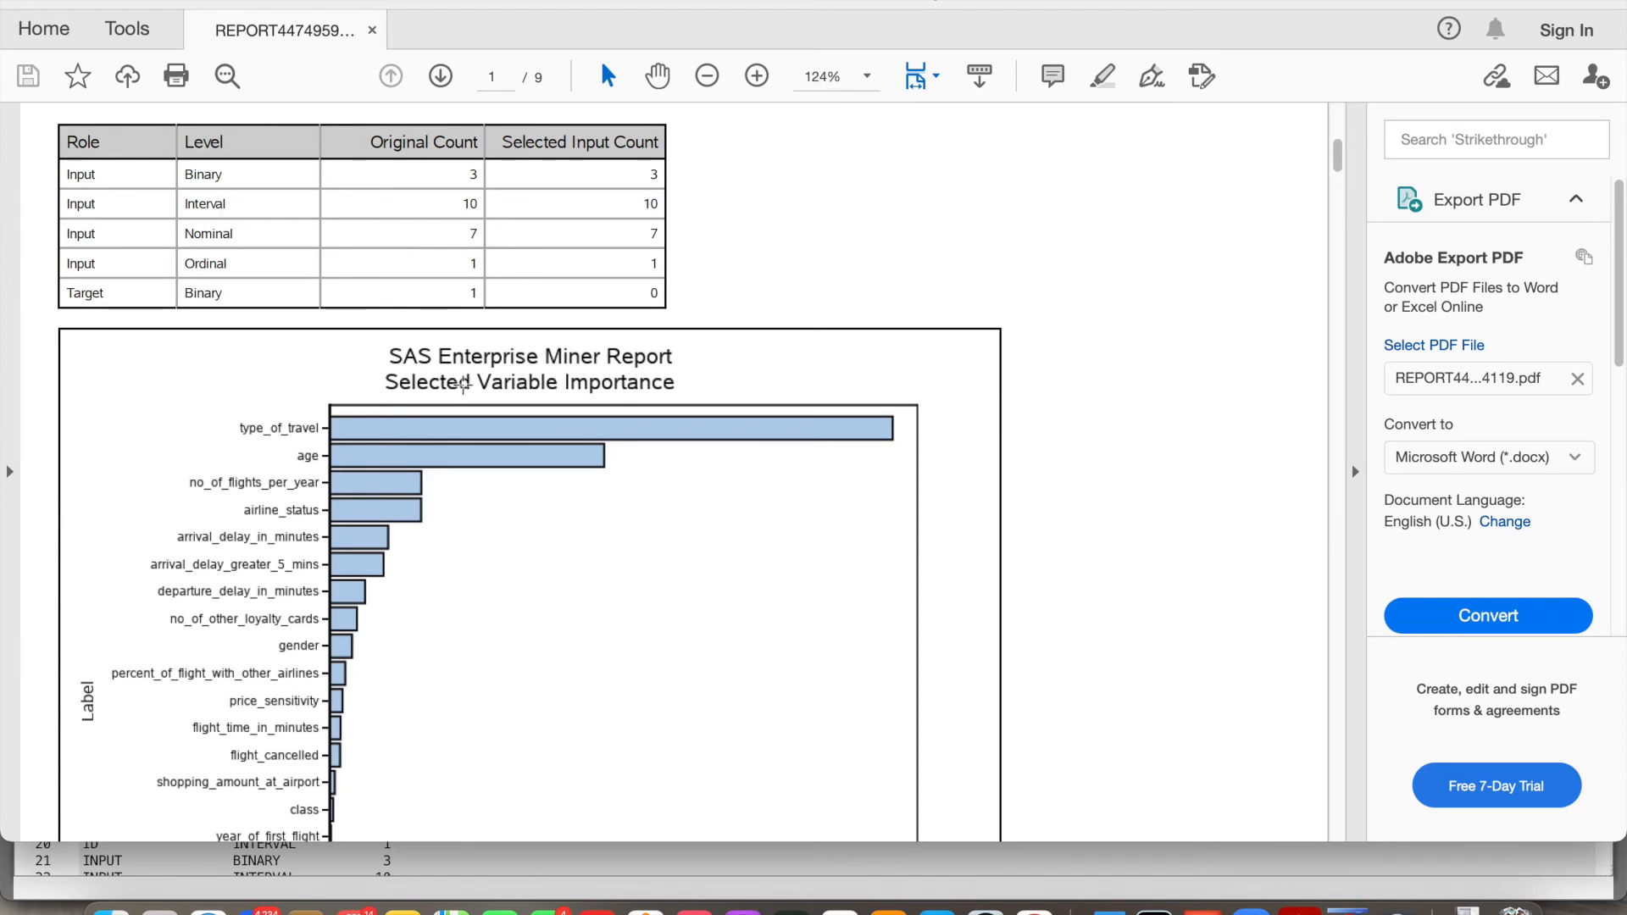
scroll(558, 389, down, 2)
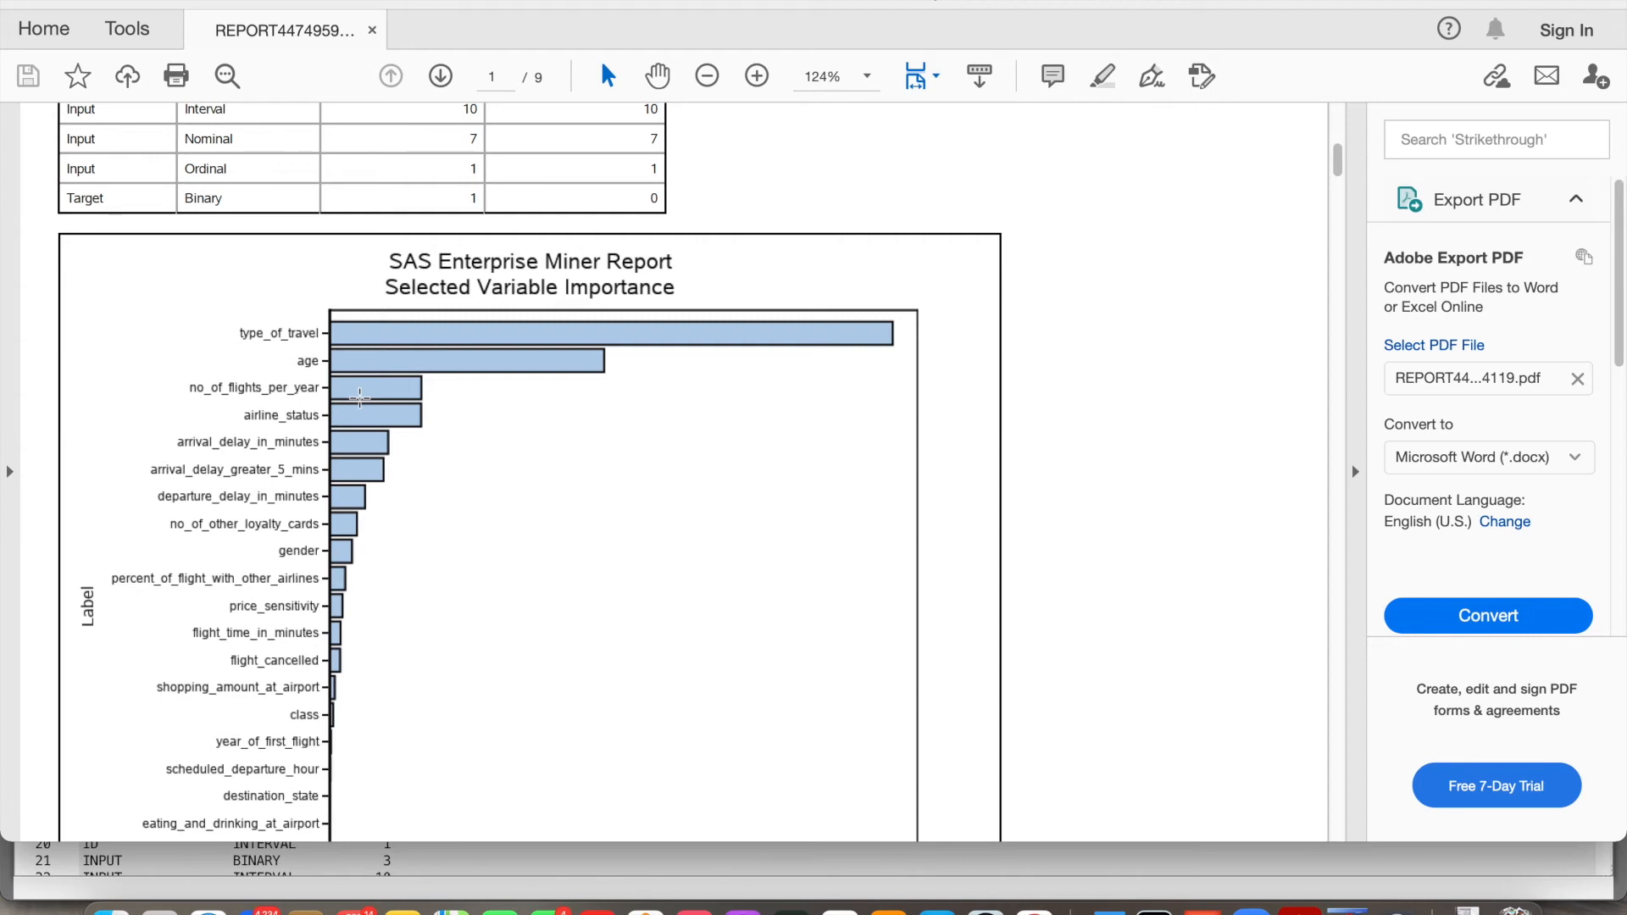
scroll(554, 504, down, 15)
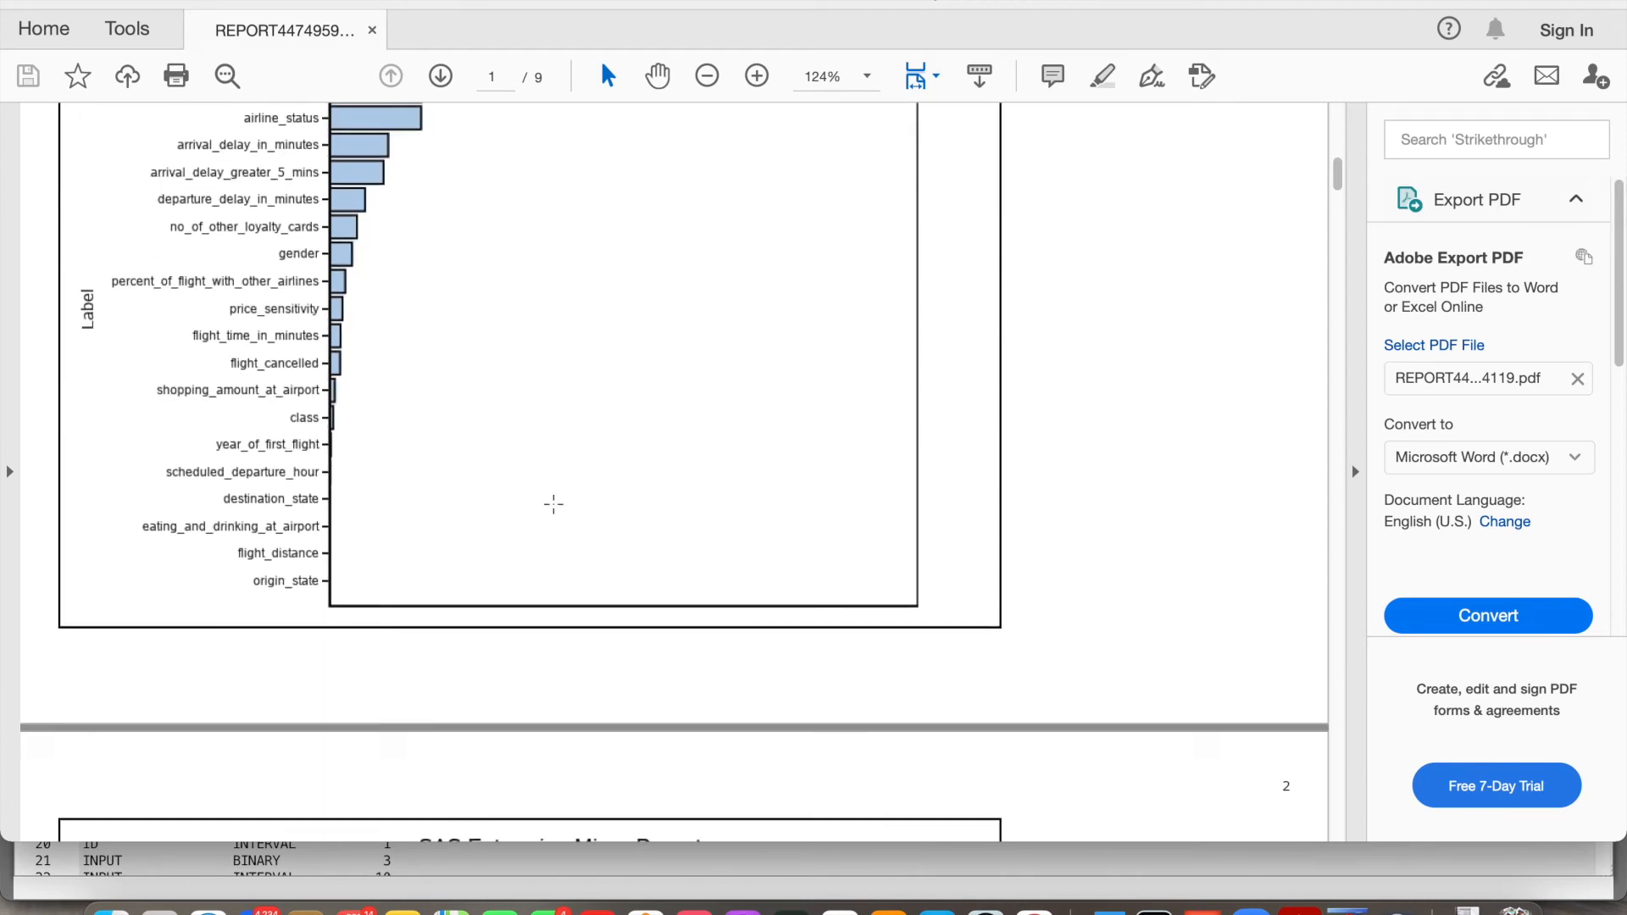
Step: Review the report's Cumulative Lift Chart, Model Gains Chart and ROC Plot for the AutoNeural (6) model
scroll(554, 504, down, 2)
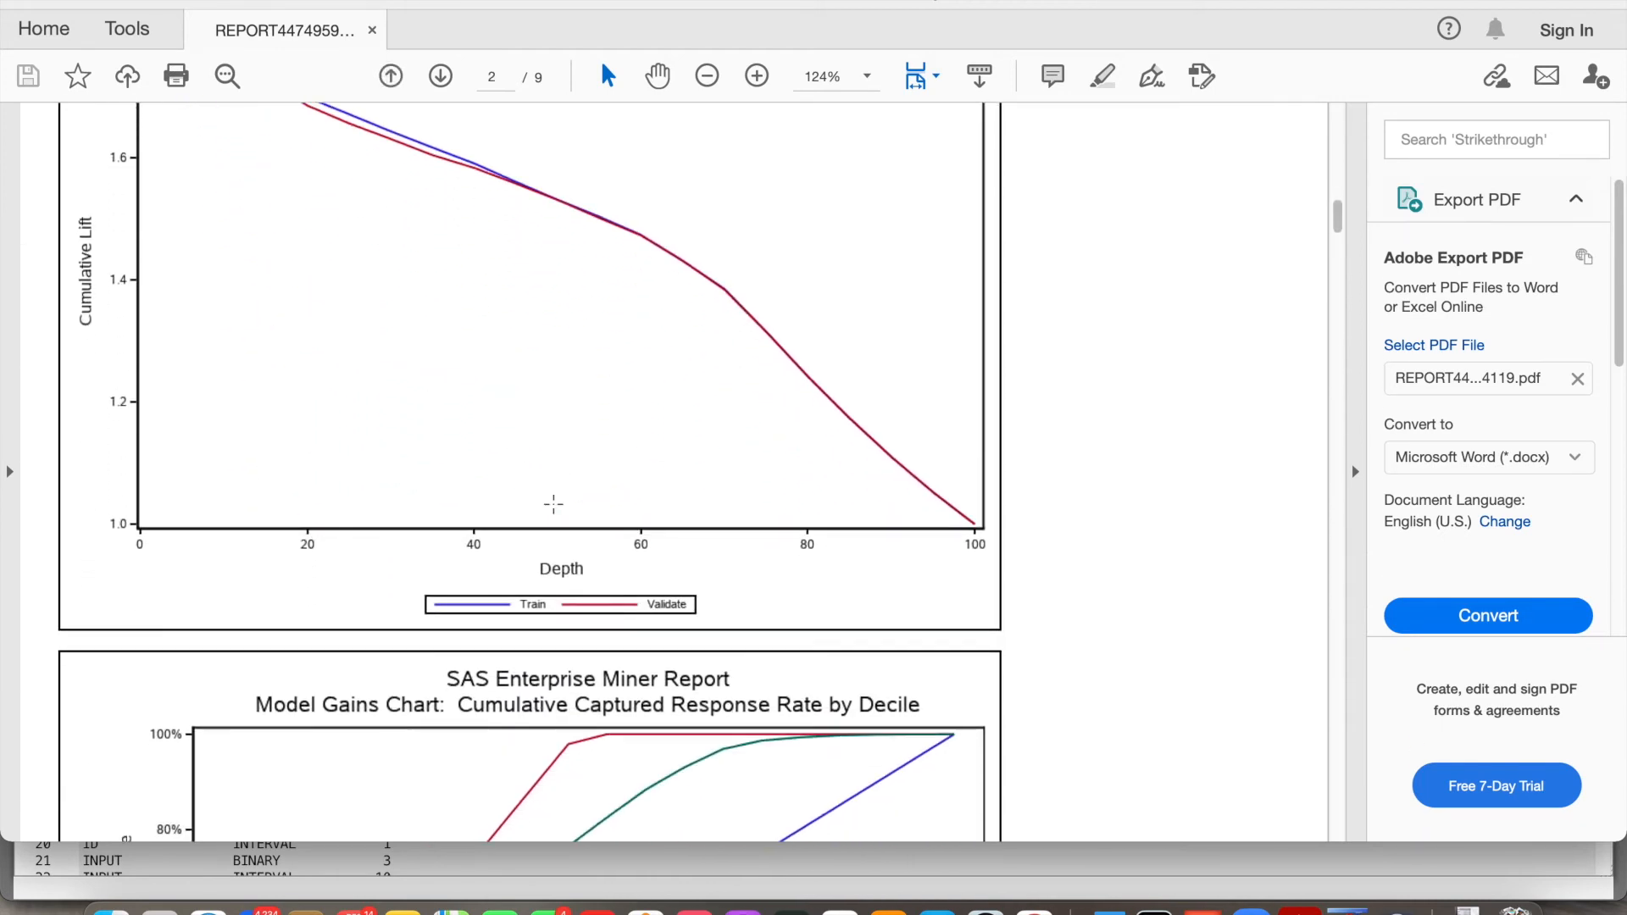
scroll(554, 504, up, 1)
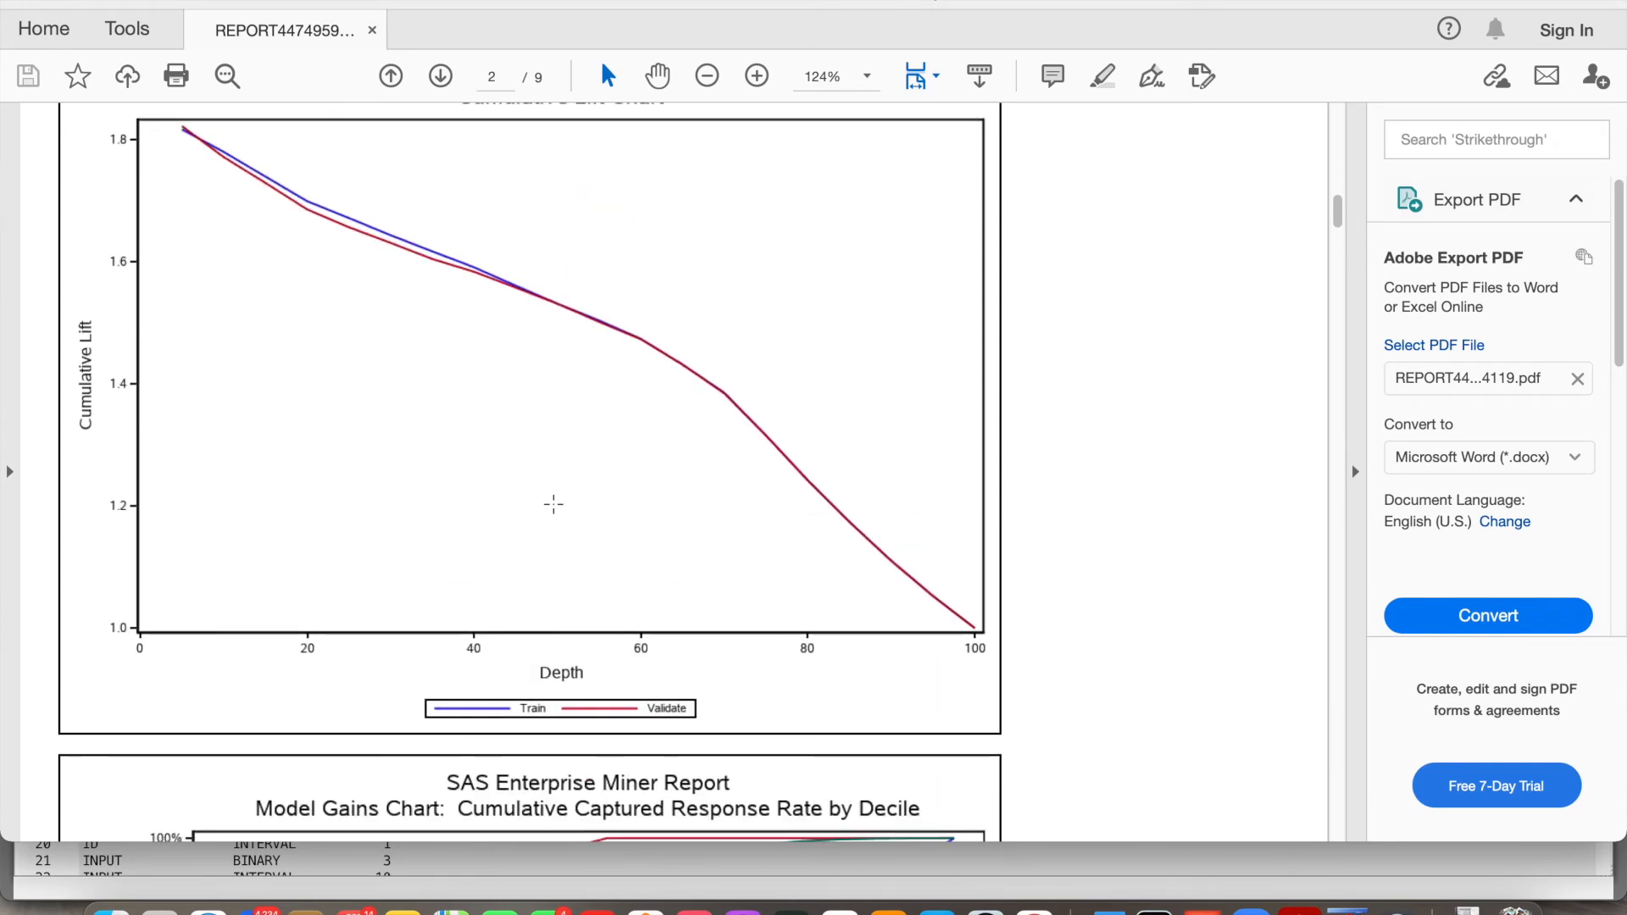
scroll(553, 504, down, 4)
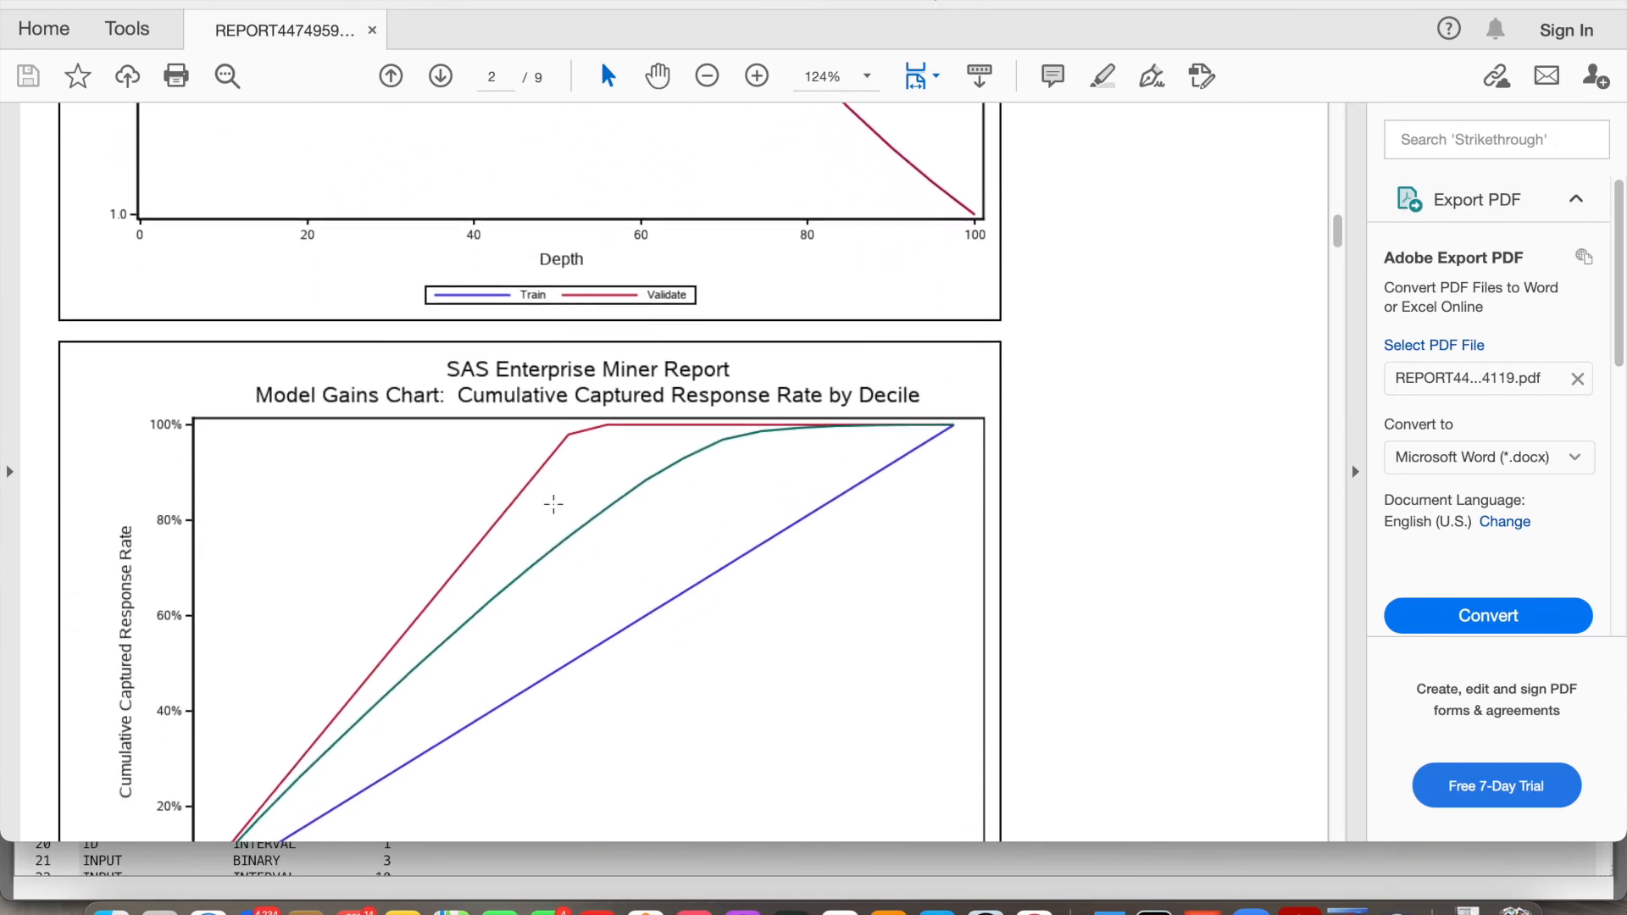
scroll(554, 504, down, 10)
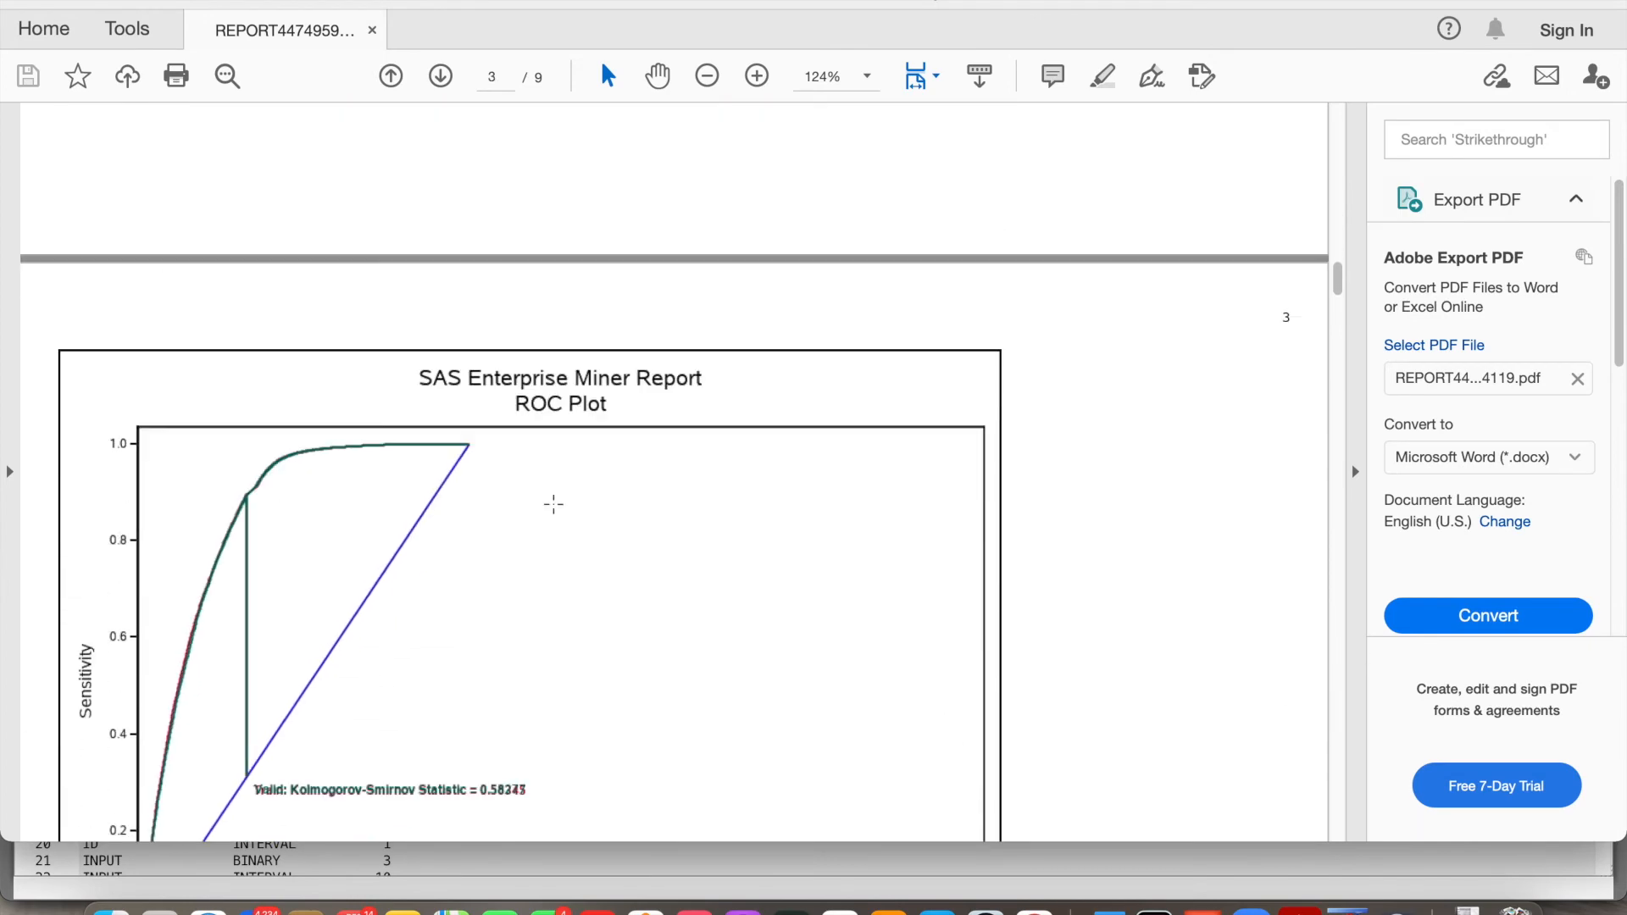
scroll(554, 505, down, 1)
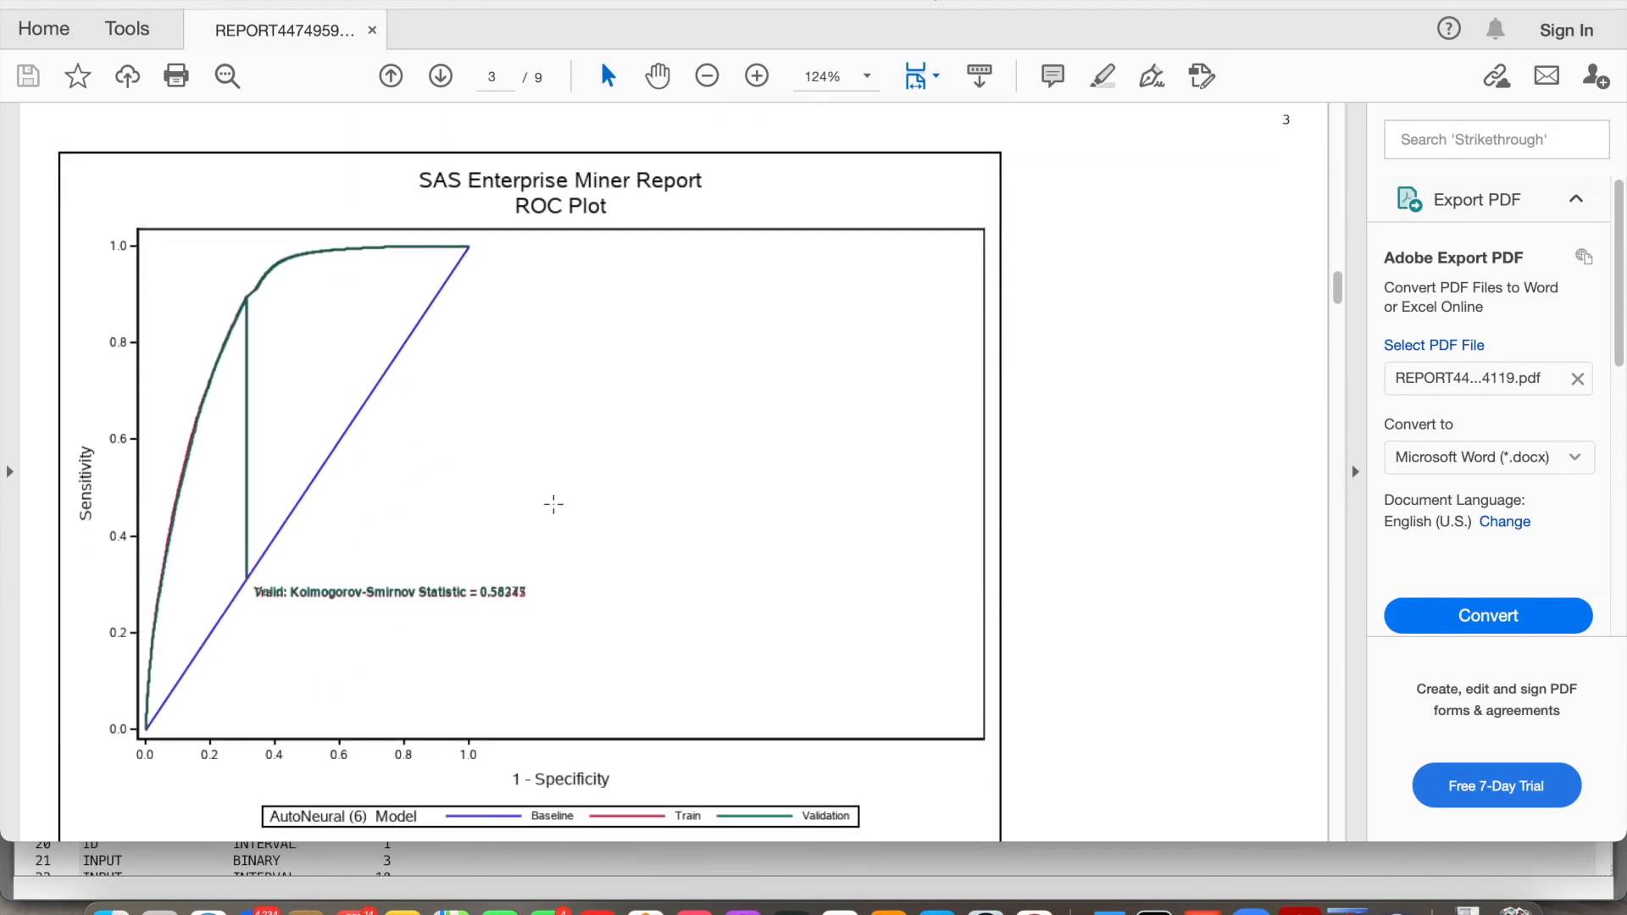
Step: Review the report's Variable Attribute Importance and Crosstabulations table, from the age bands through type_of_travel and year_of_first_flight
scroll(554, 504, down, 6)
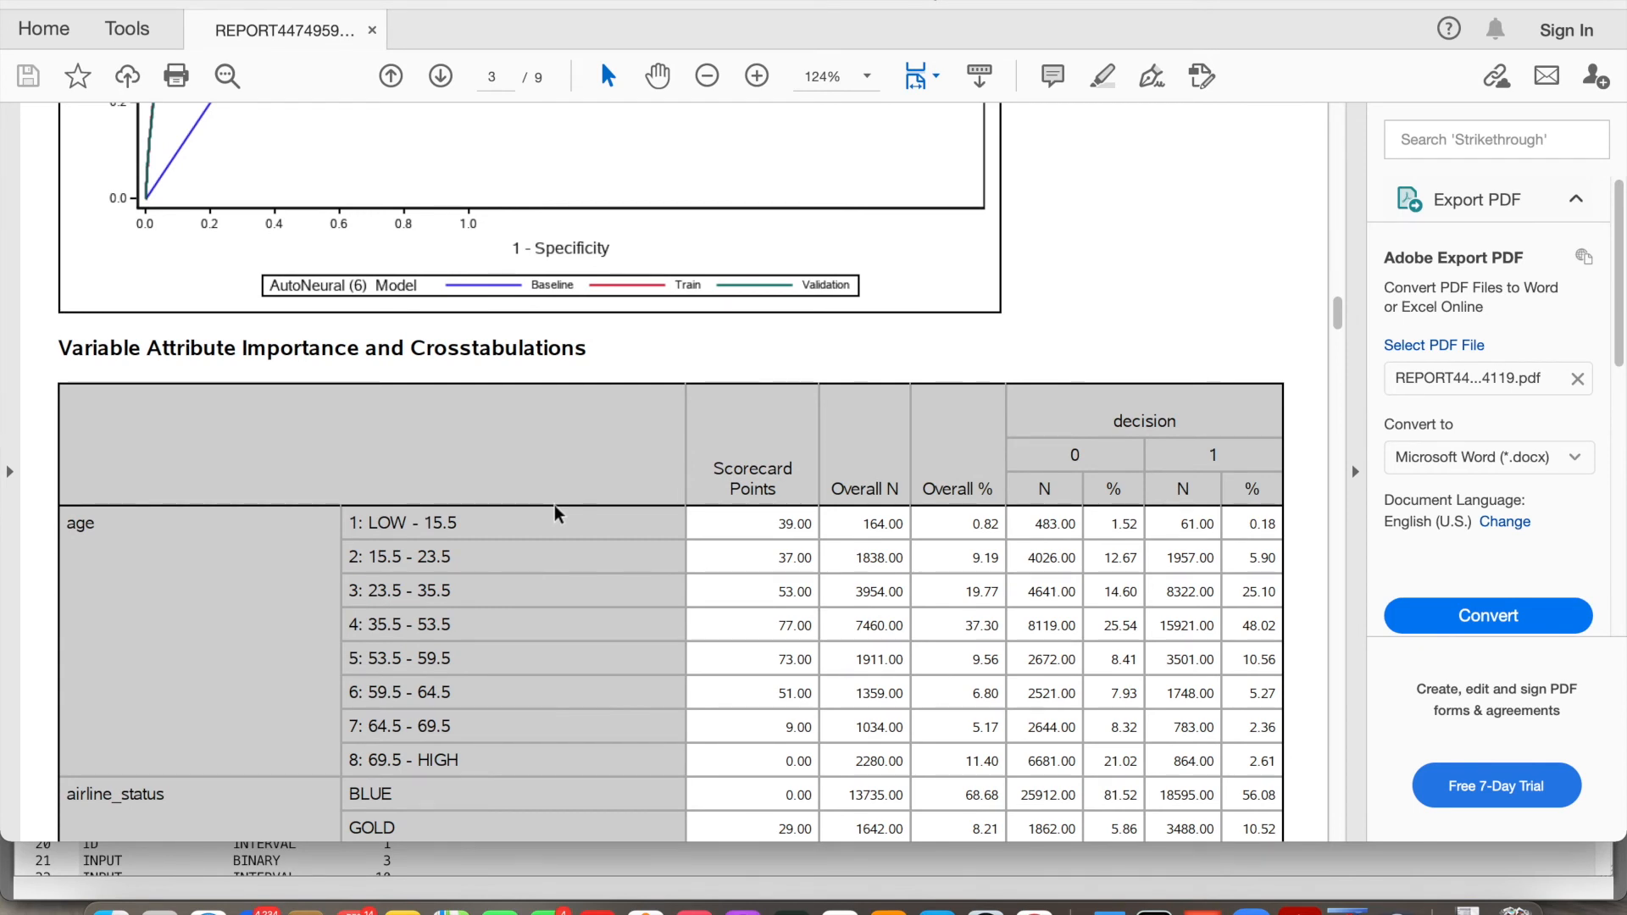
scroll(556, 513, down, 3)
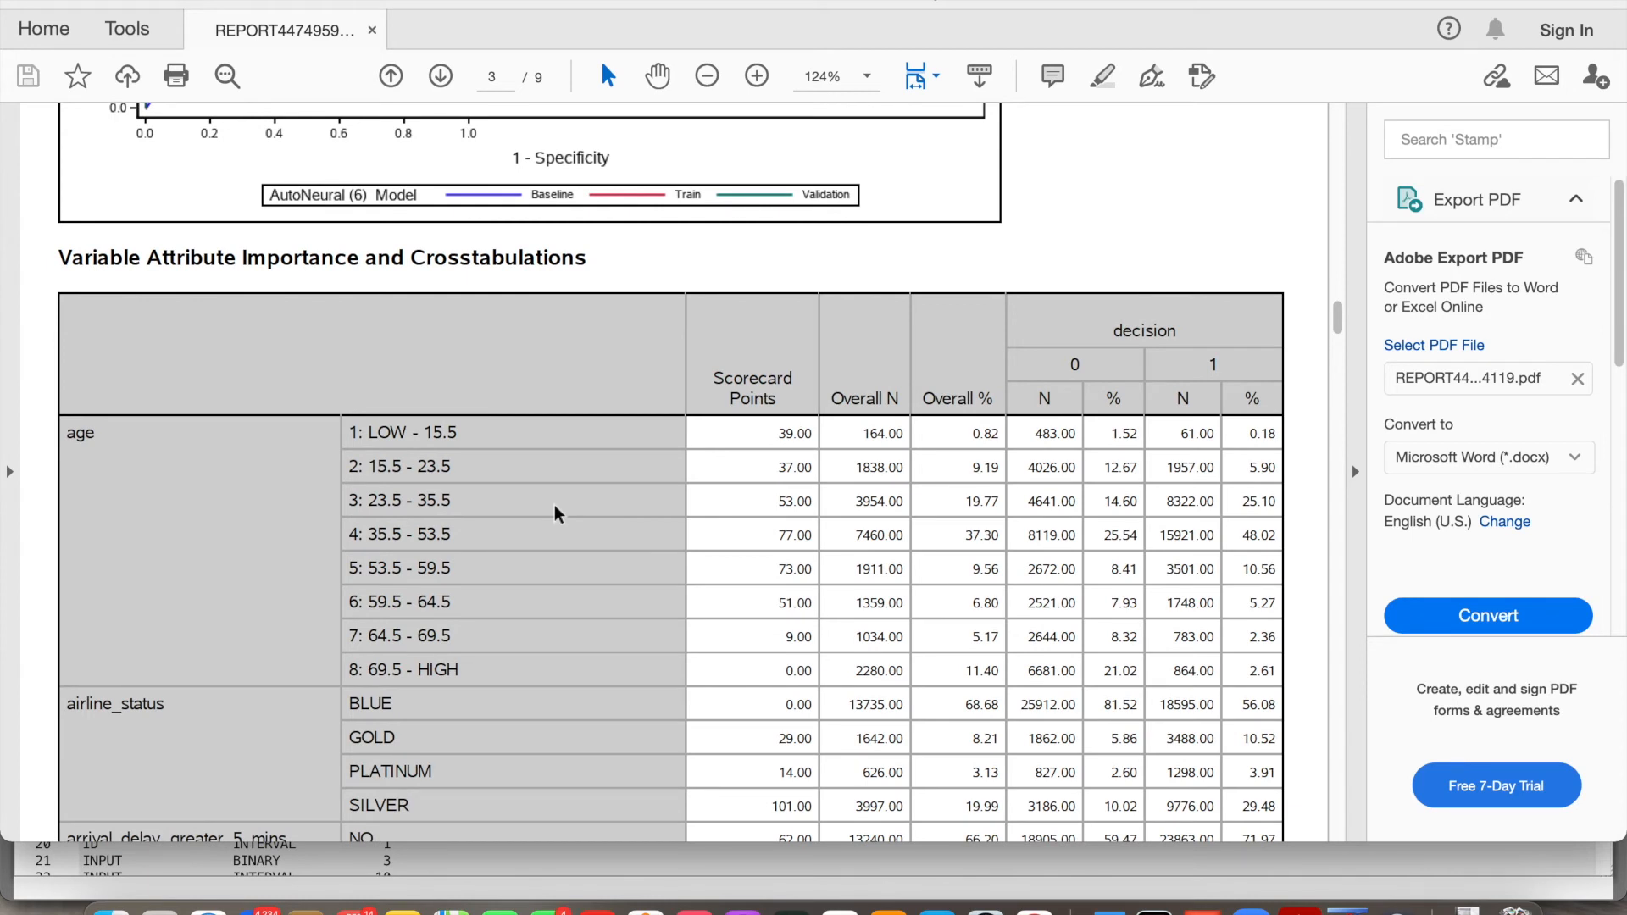
scroll(555, 513, down, 2)
scroll(555, 514, down, 3)
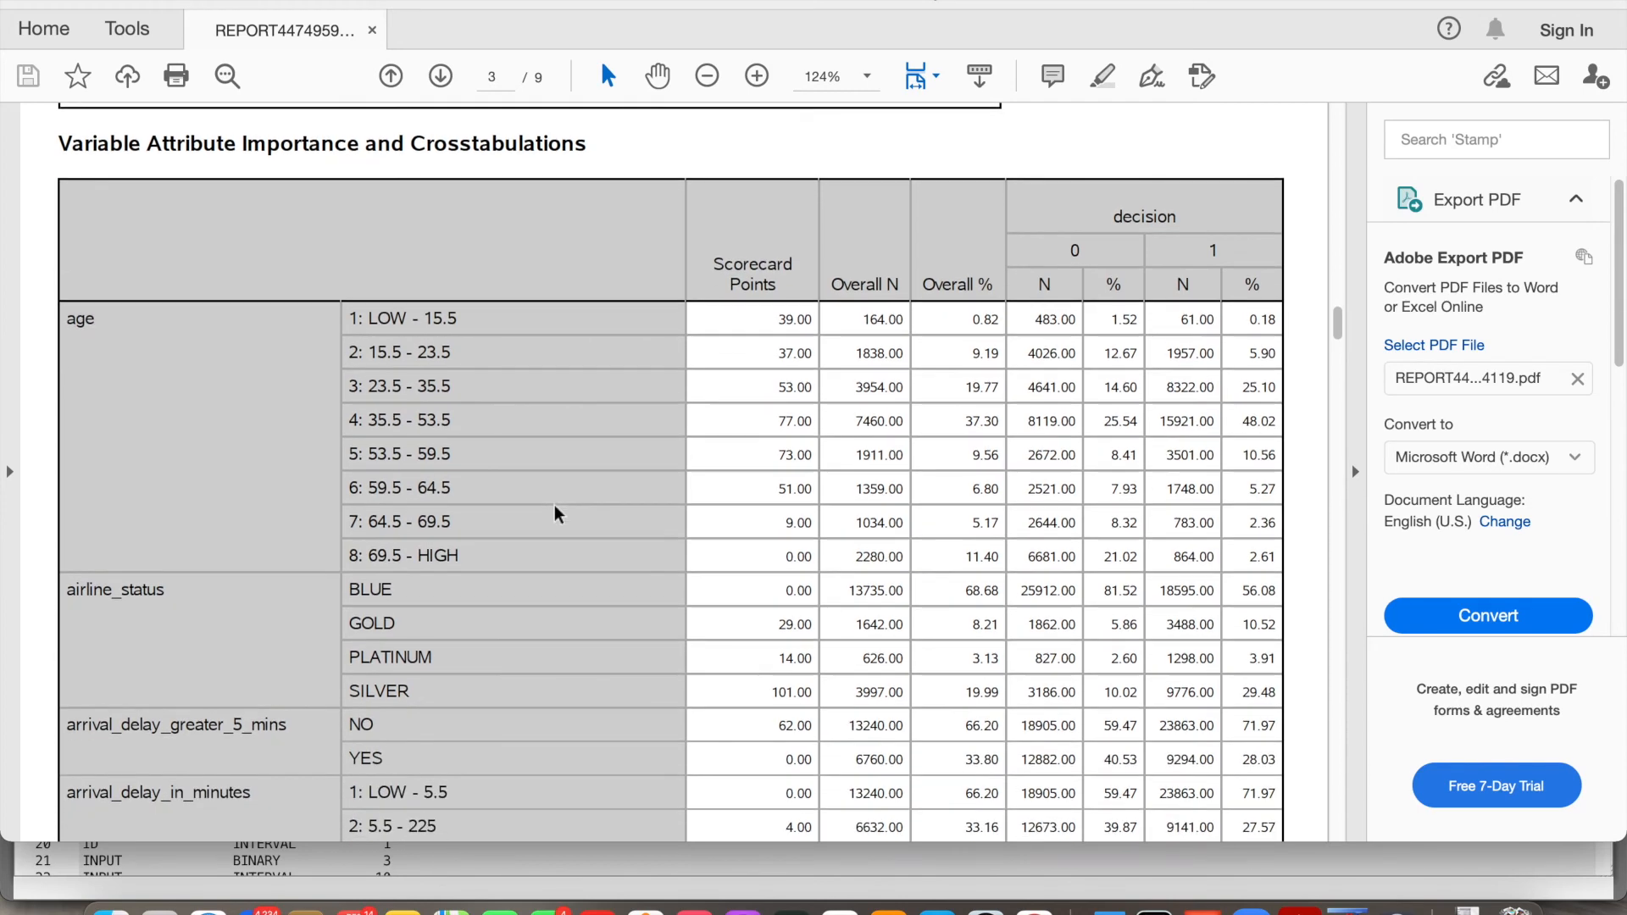
scroll(556, 513, up, 4)
scroll(555, 514, down, 8)
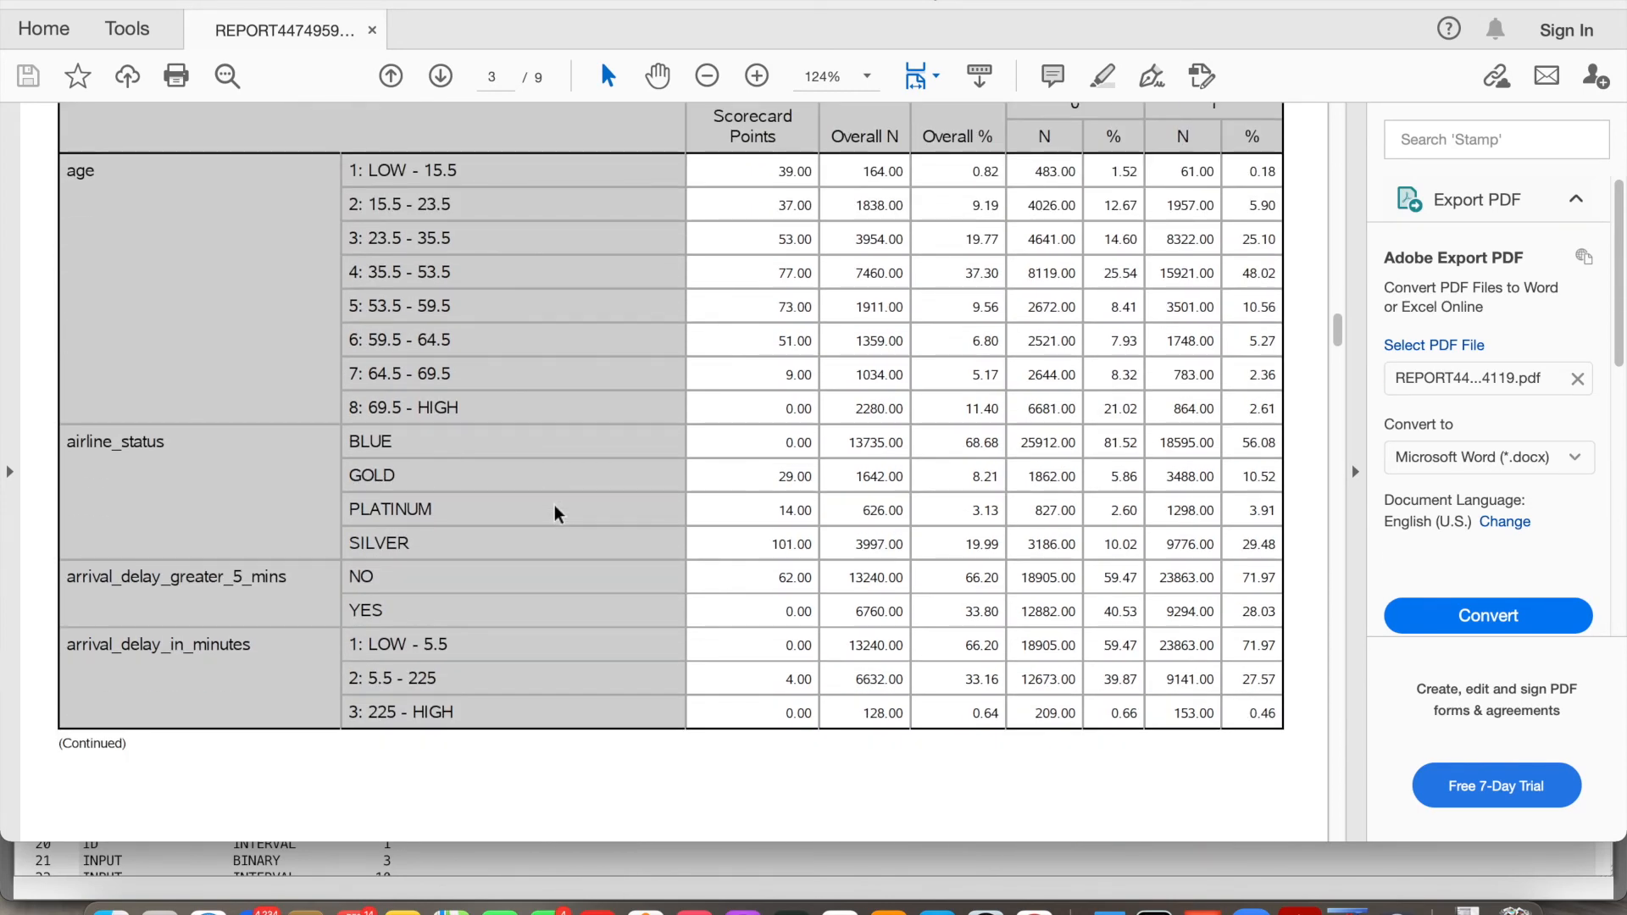
scroll(555, 513, up, 1)
scroll(555, 514, down, 15)
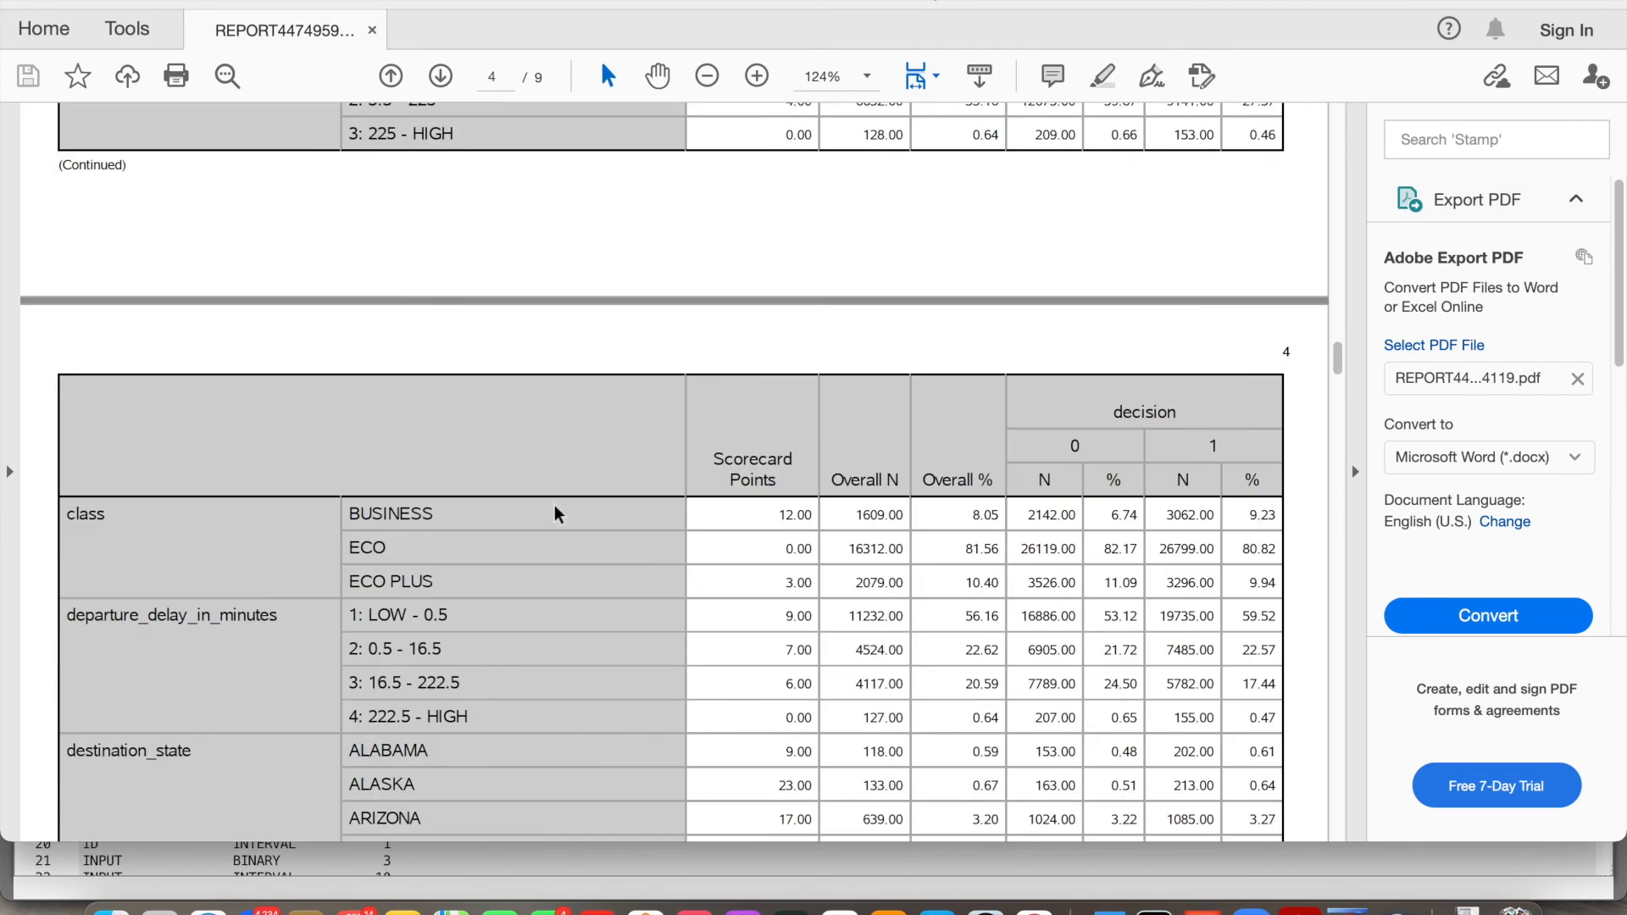
scroll(555, 513, up, 15)
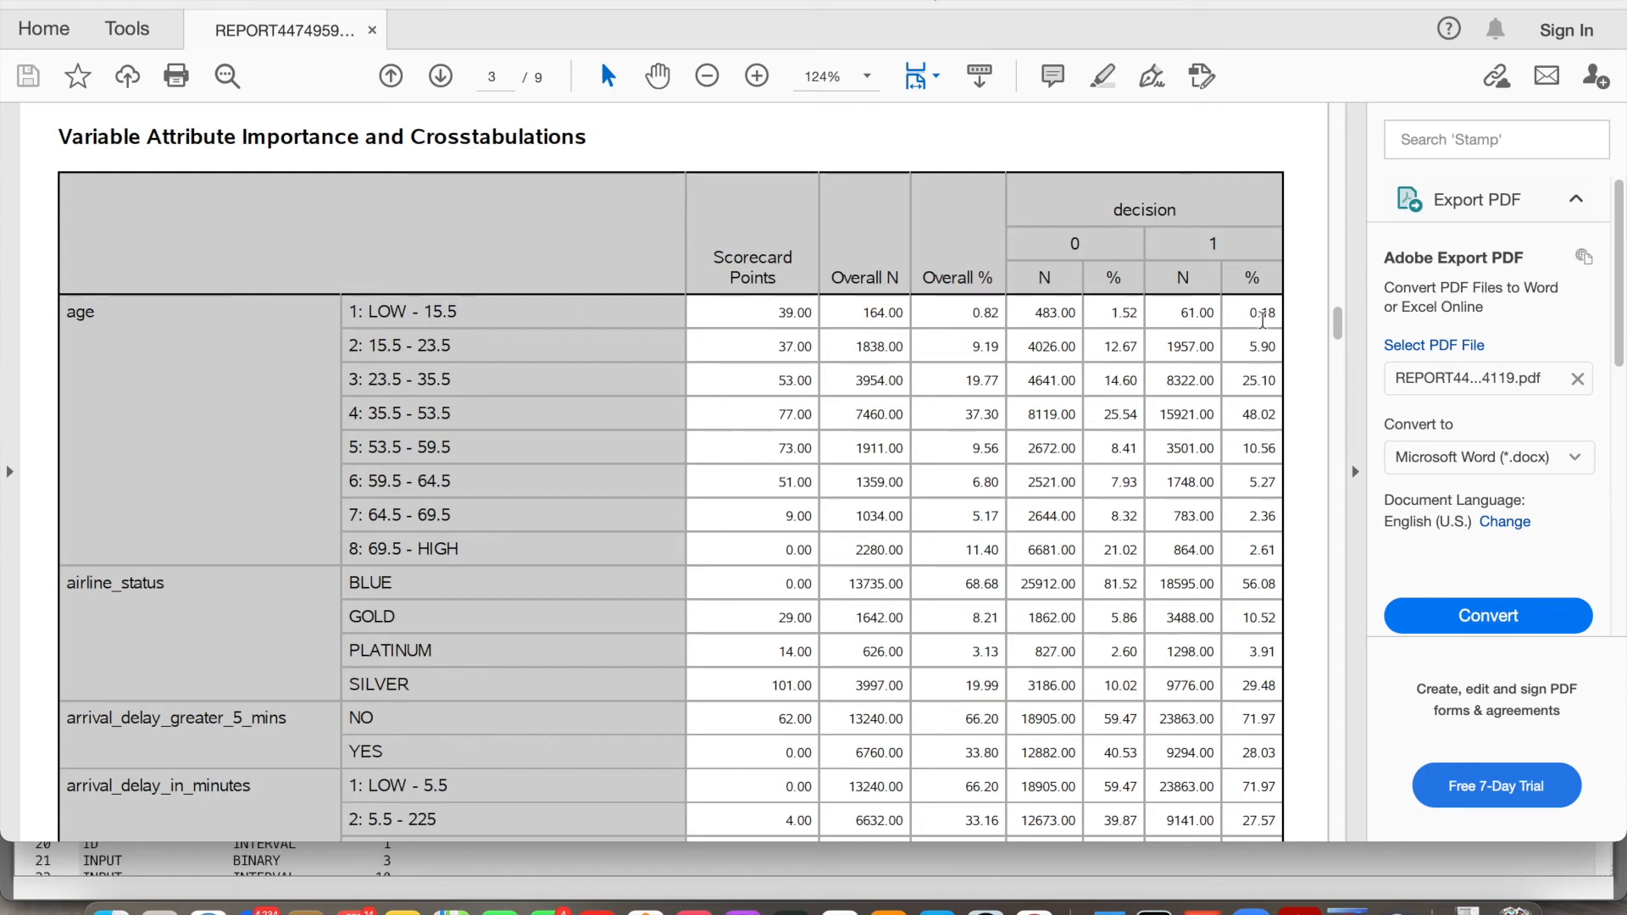
scroll(444, 454, down, 20)
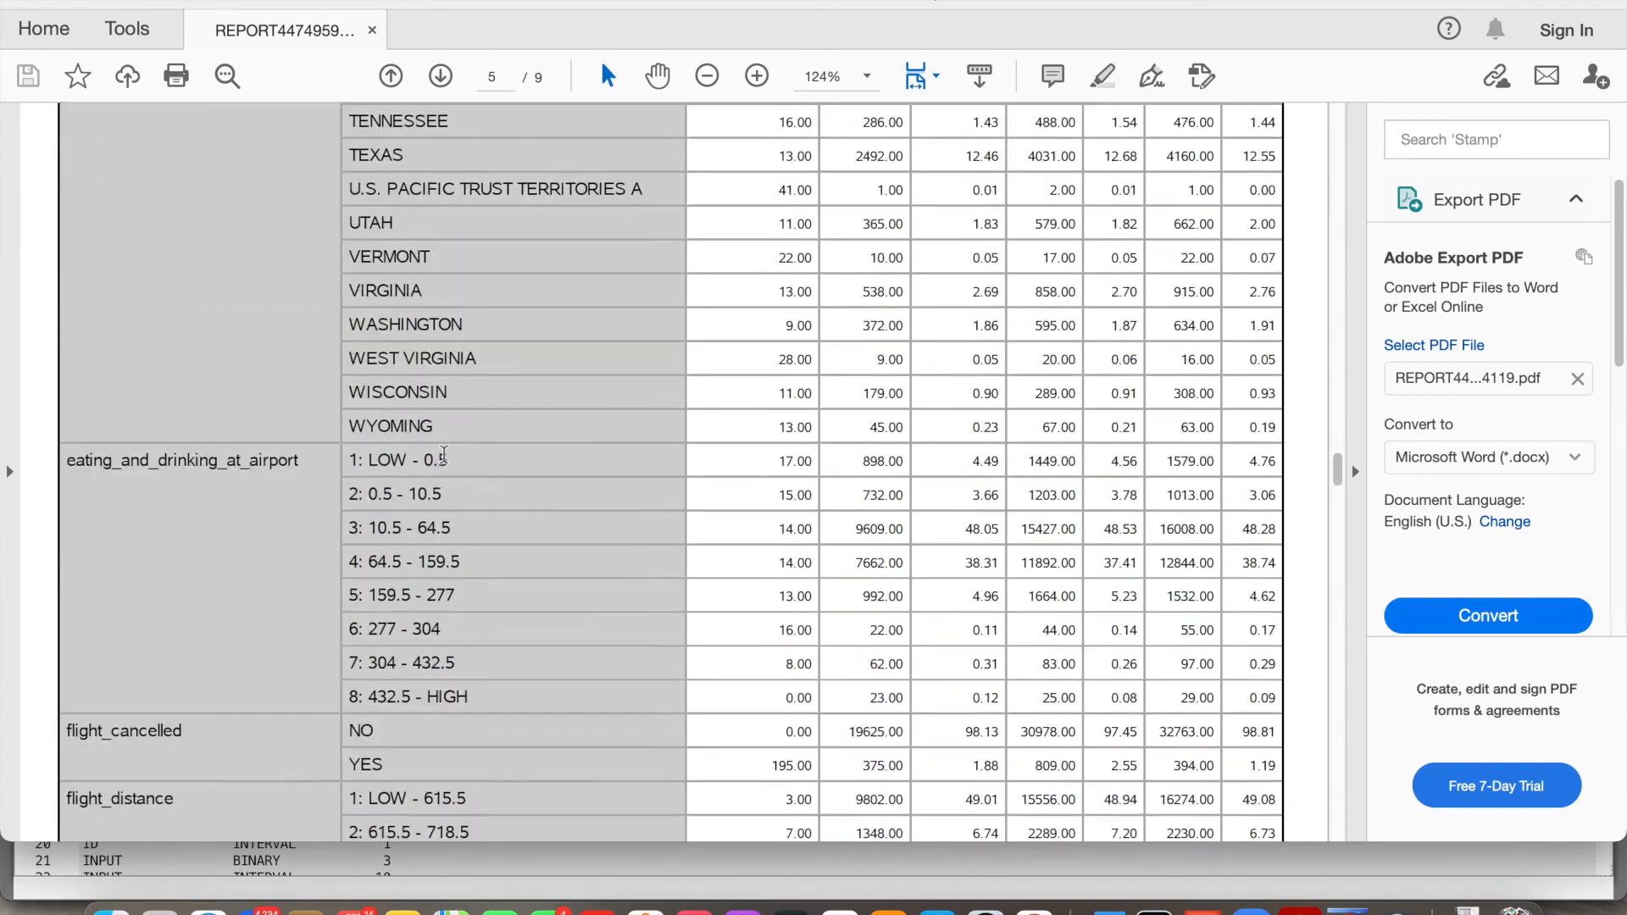
scroll(444, 454, down, 20)
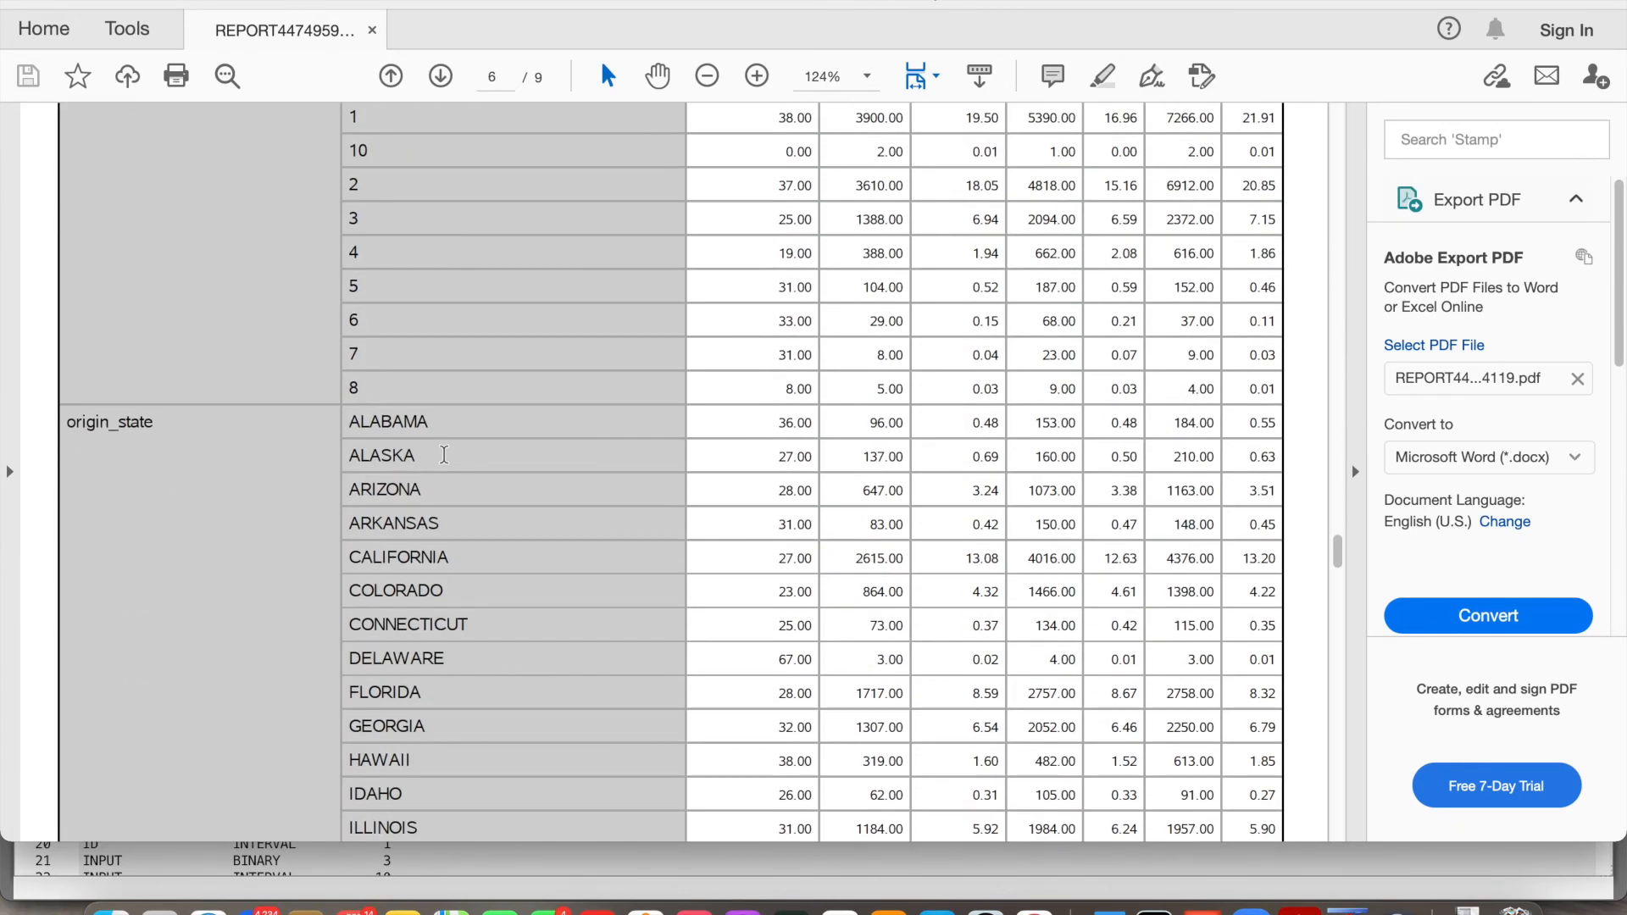
scroll(447, 463, down, 20)
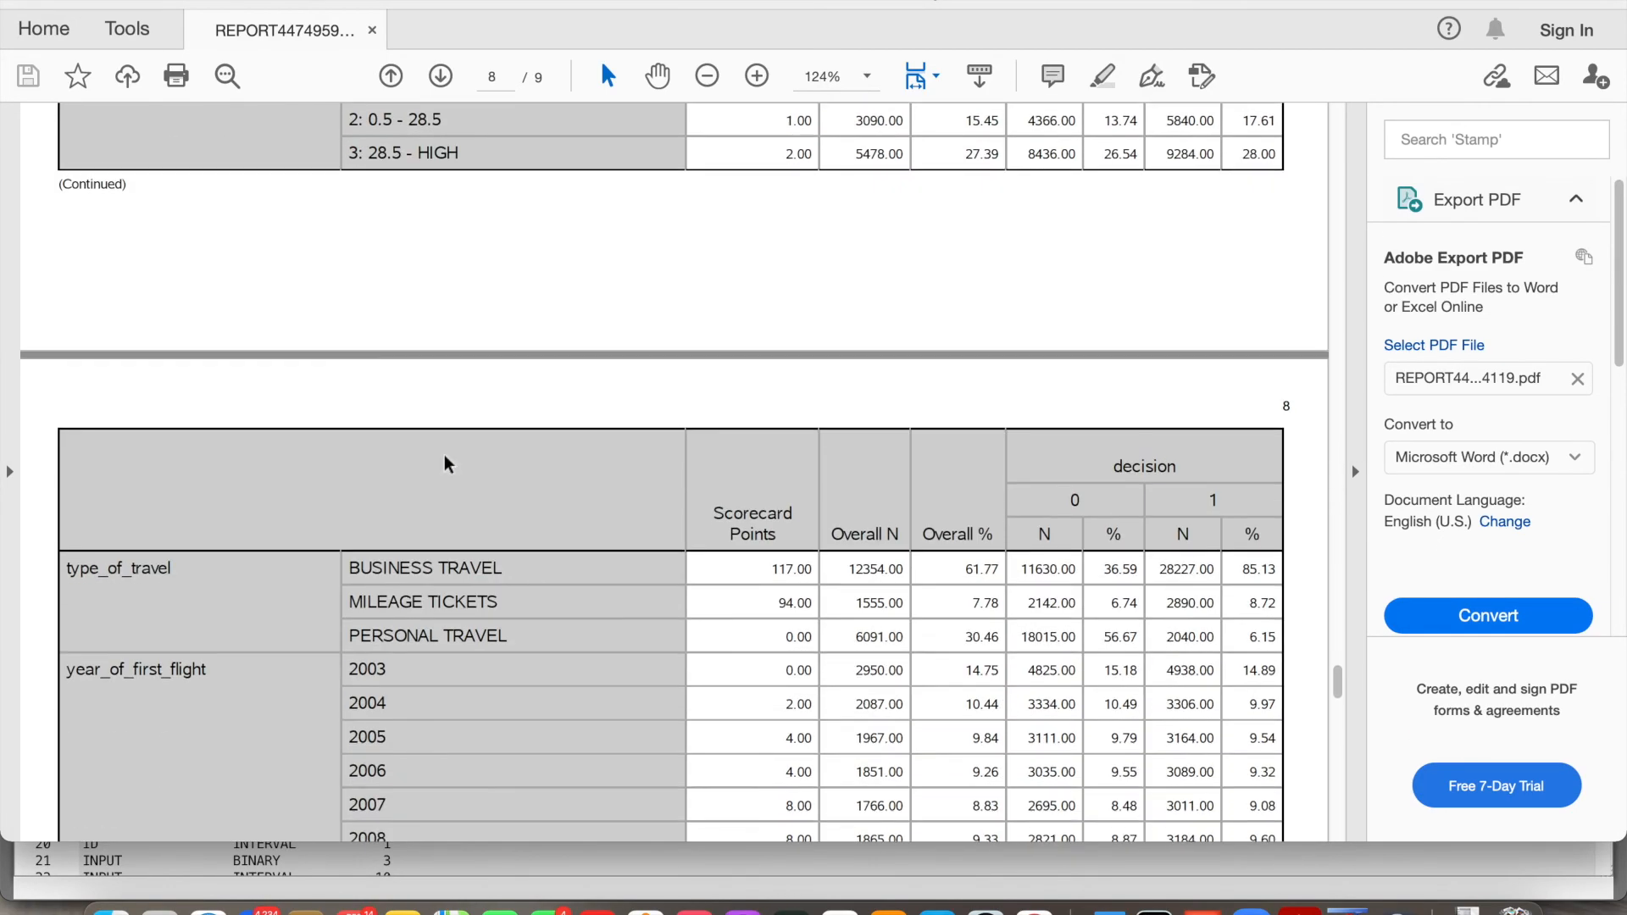
Step: Examine the report's Classification Matrix, Model Fit Statistics, model selection table and Project Information through to the end of the report
scroll(447, 462, down, 3)
scroll(446, 462, up, 8)
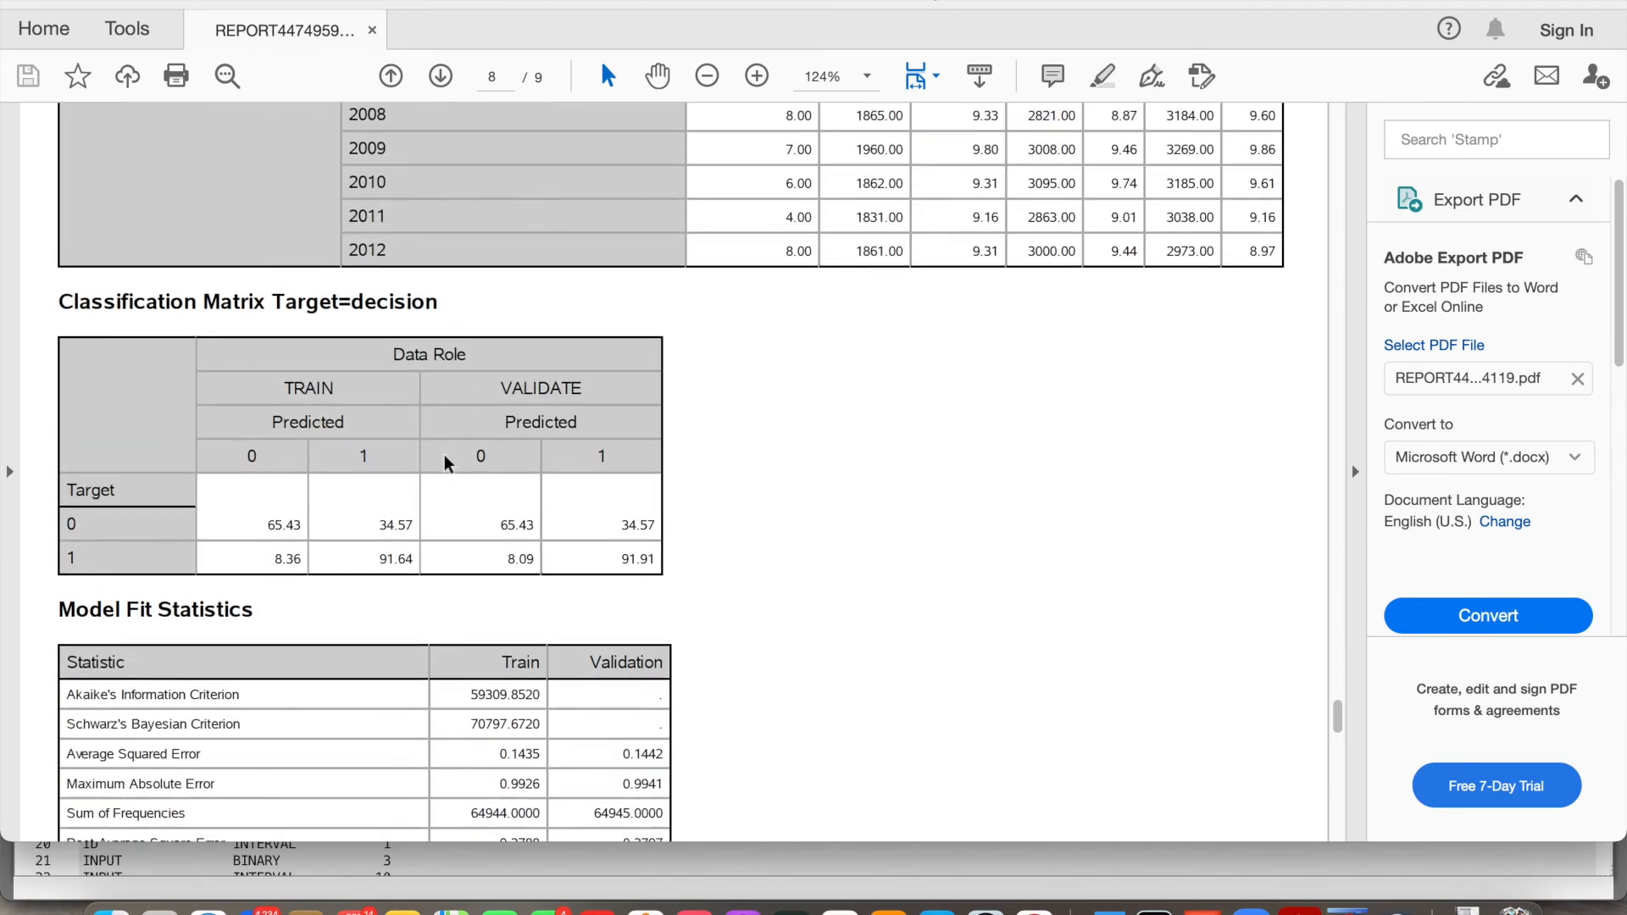
scroll(445, 462, up, 2)
scroll(447, 462, down, 3)
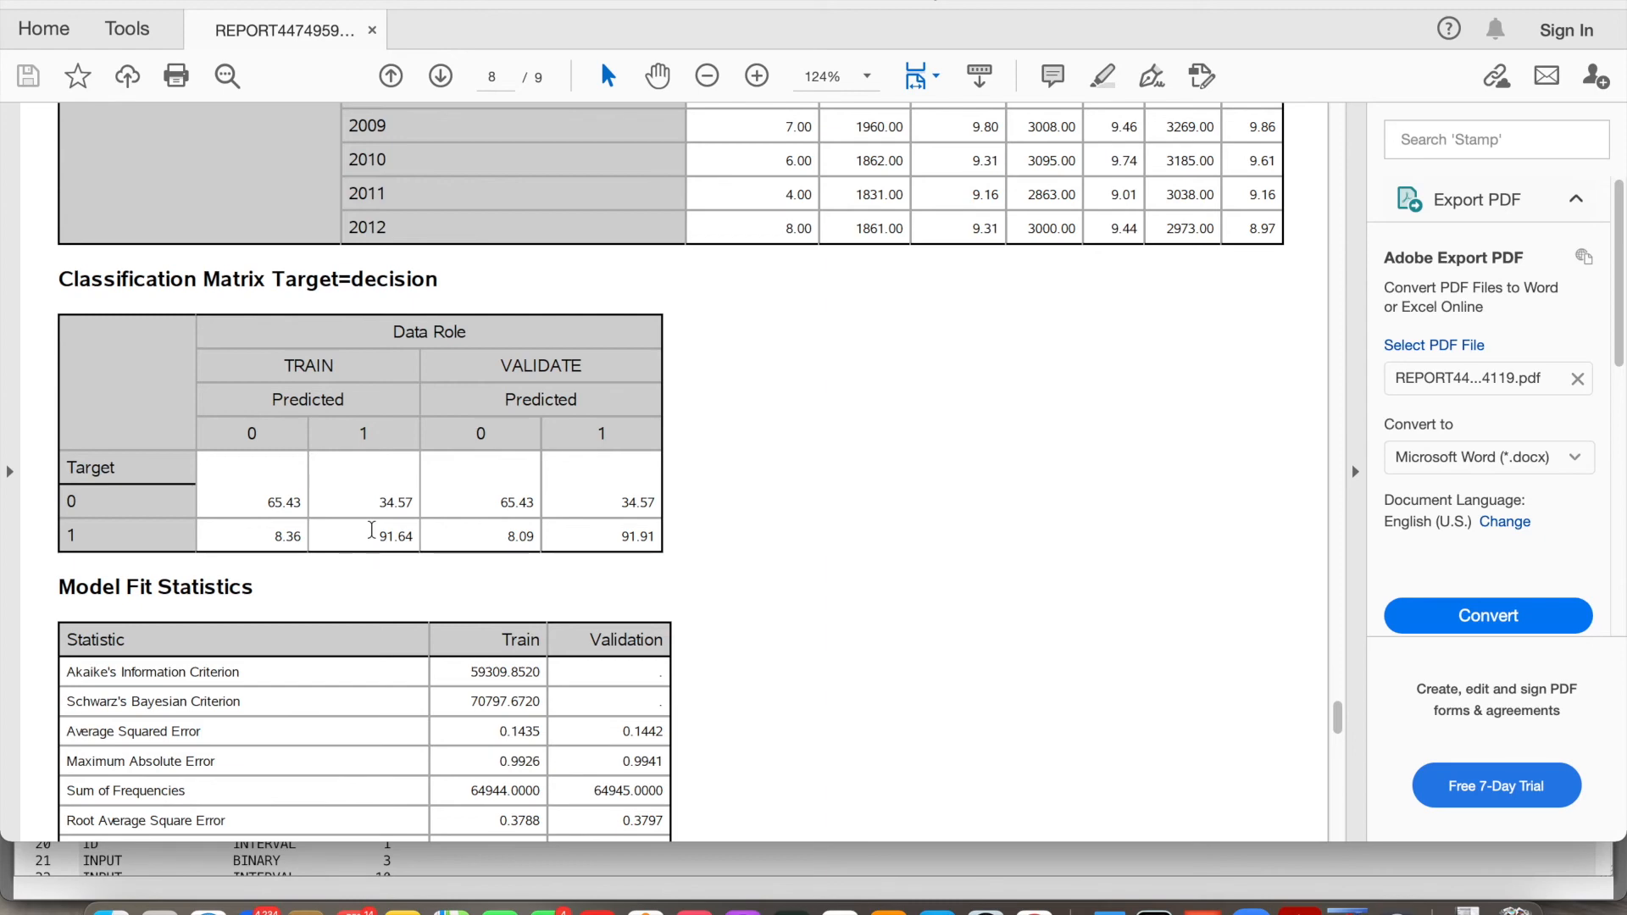
scroll(407, 542, down, 6)
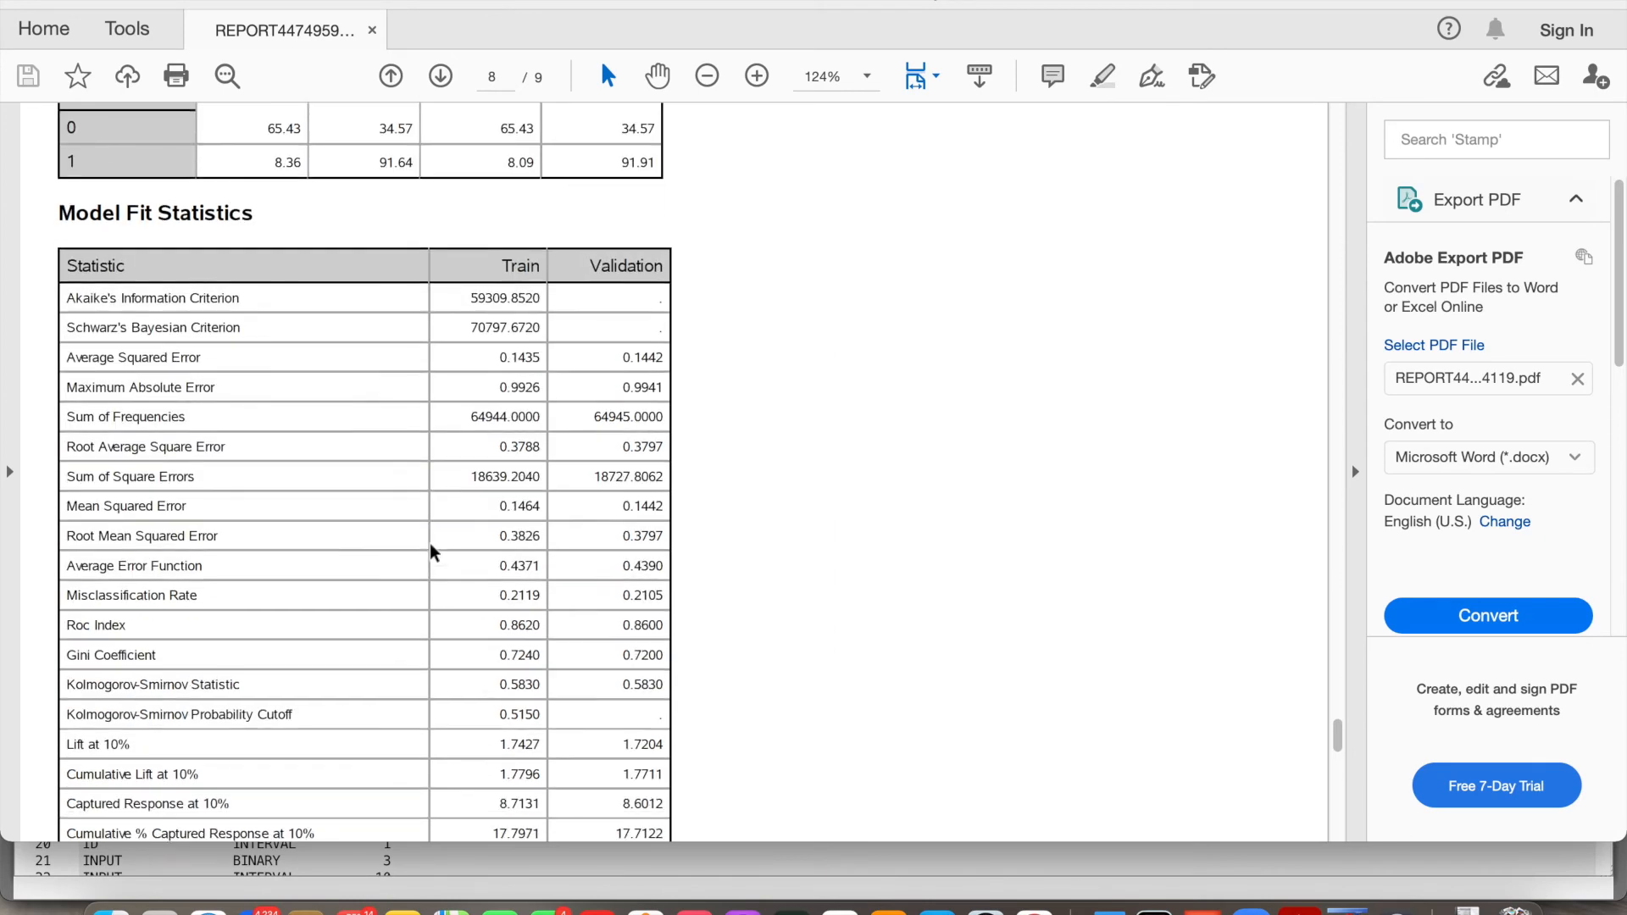
scroll(432, 551, down, 7)
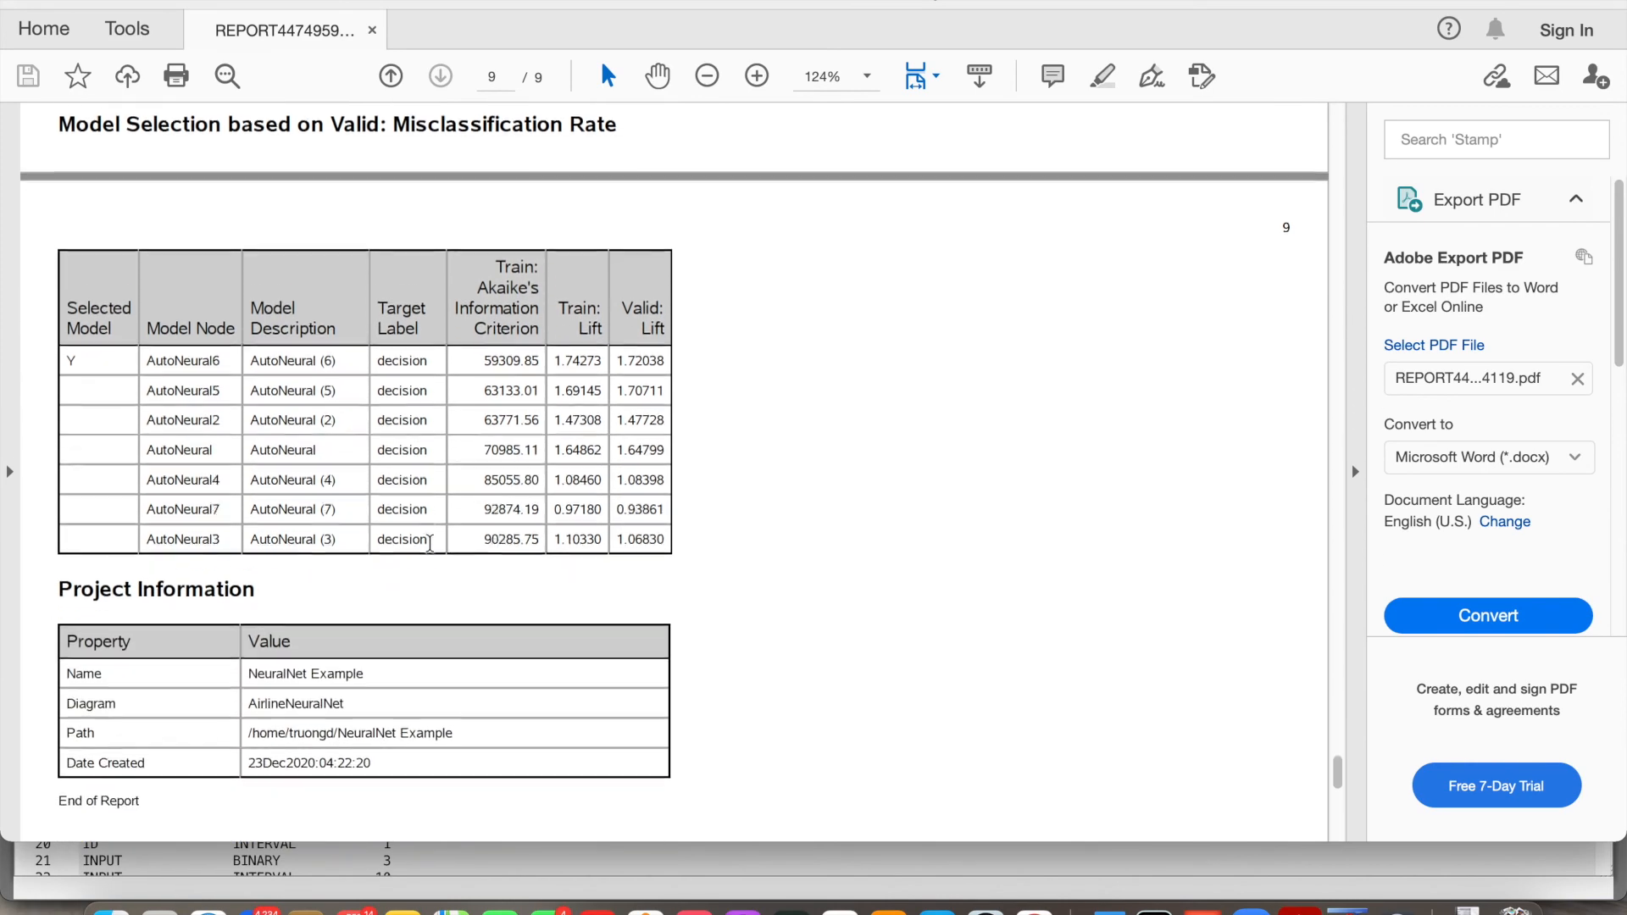
scroll(434, 553, down, 3)
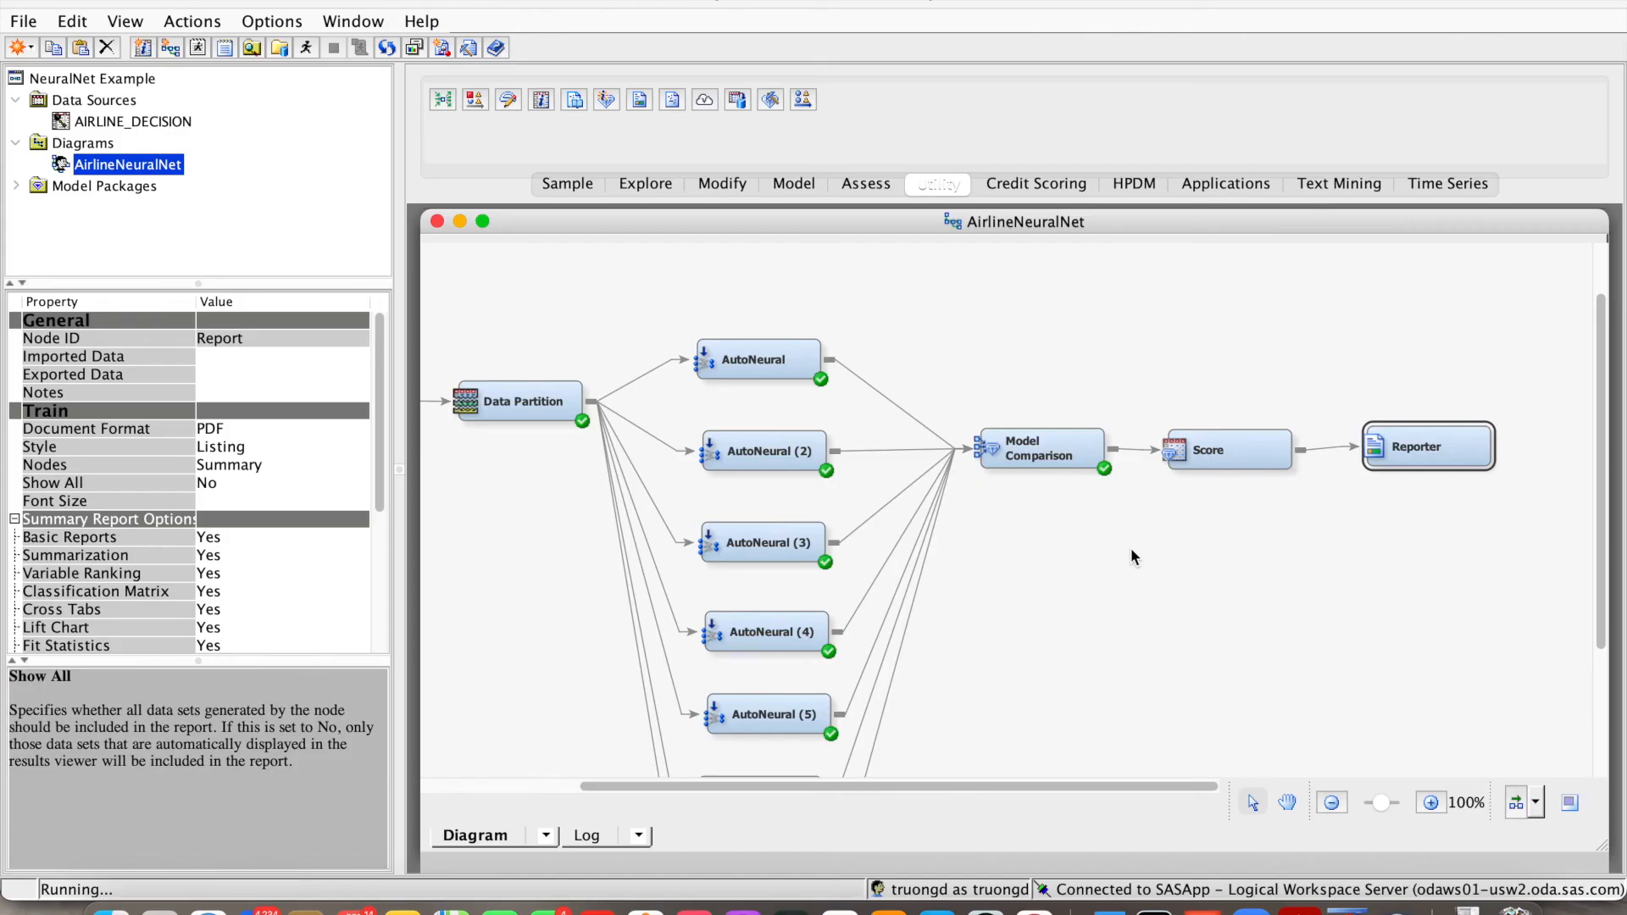
Step: Return to the AirlineNeuralNet diagram in SAS Enterprise Miner and add another AutoNeural node beneath AutoNeural (7)
scroll(1134, 557, down, 3)
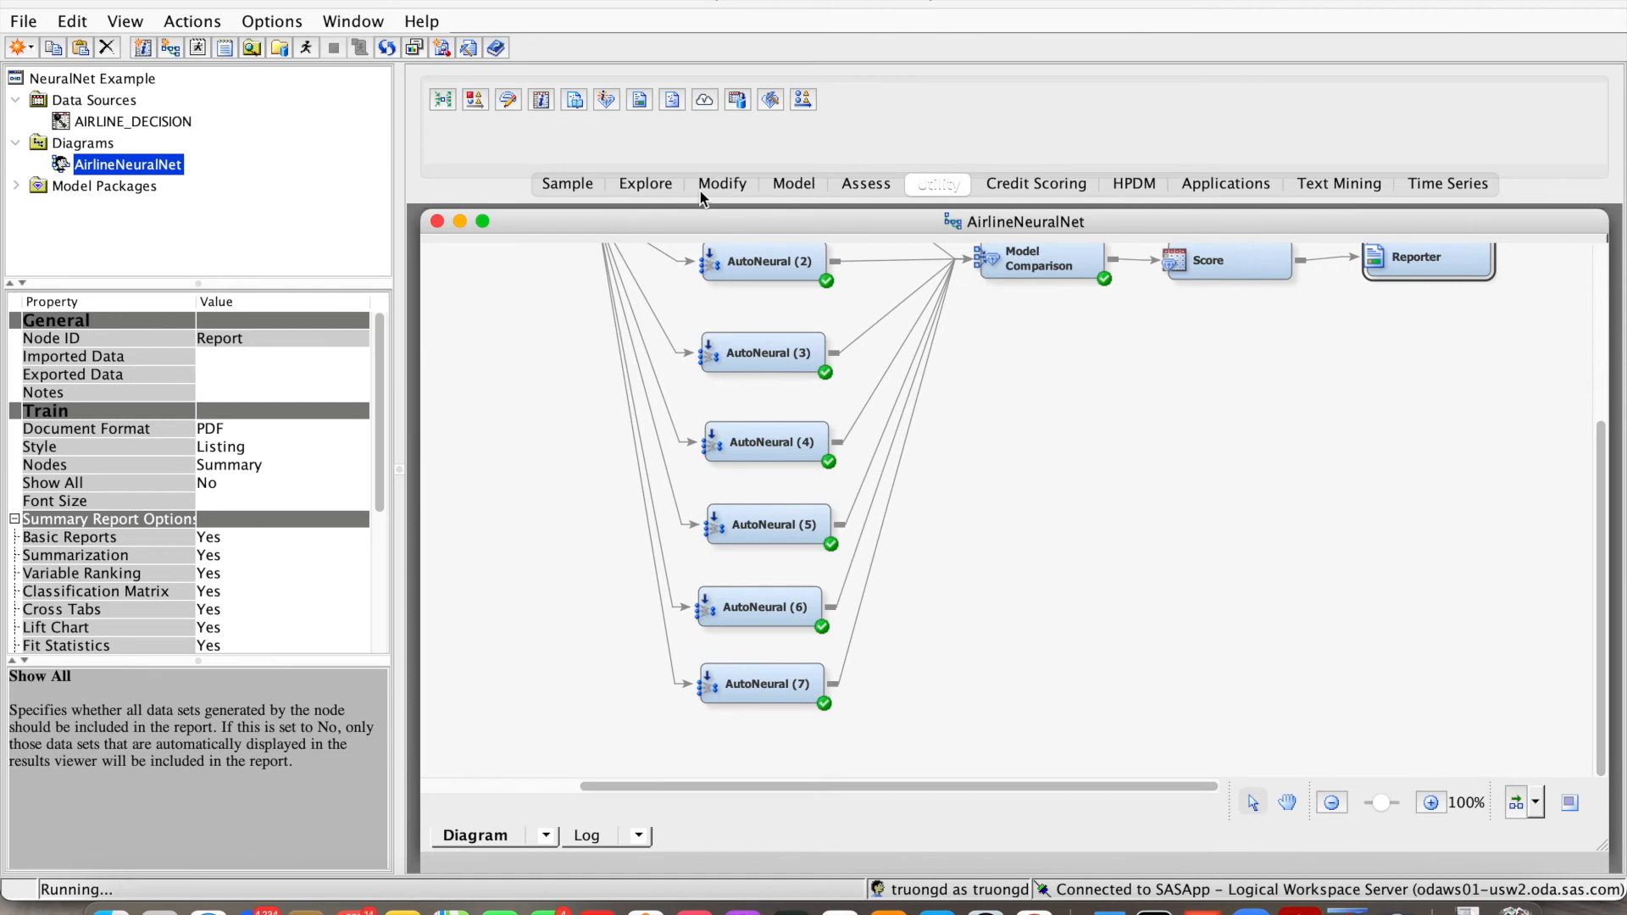
click(781, 194)
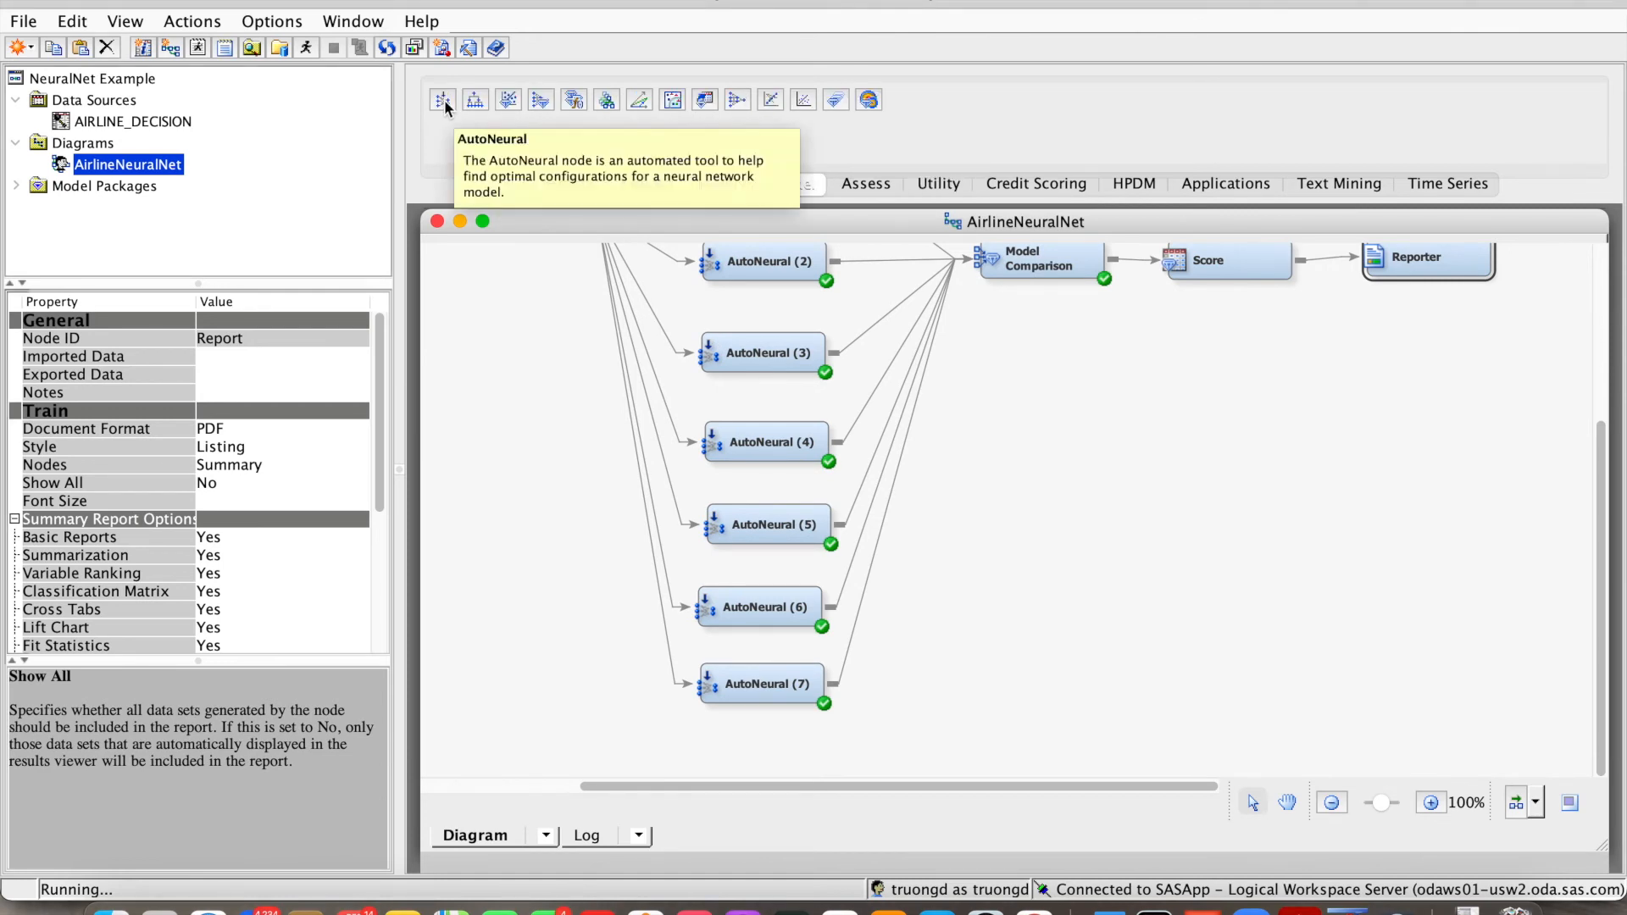
drag(444, 99, 758, 656)
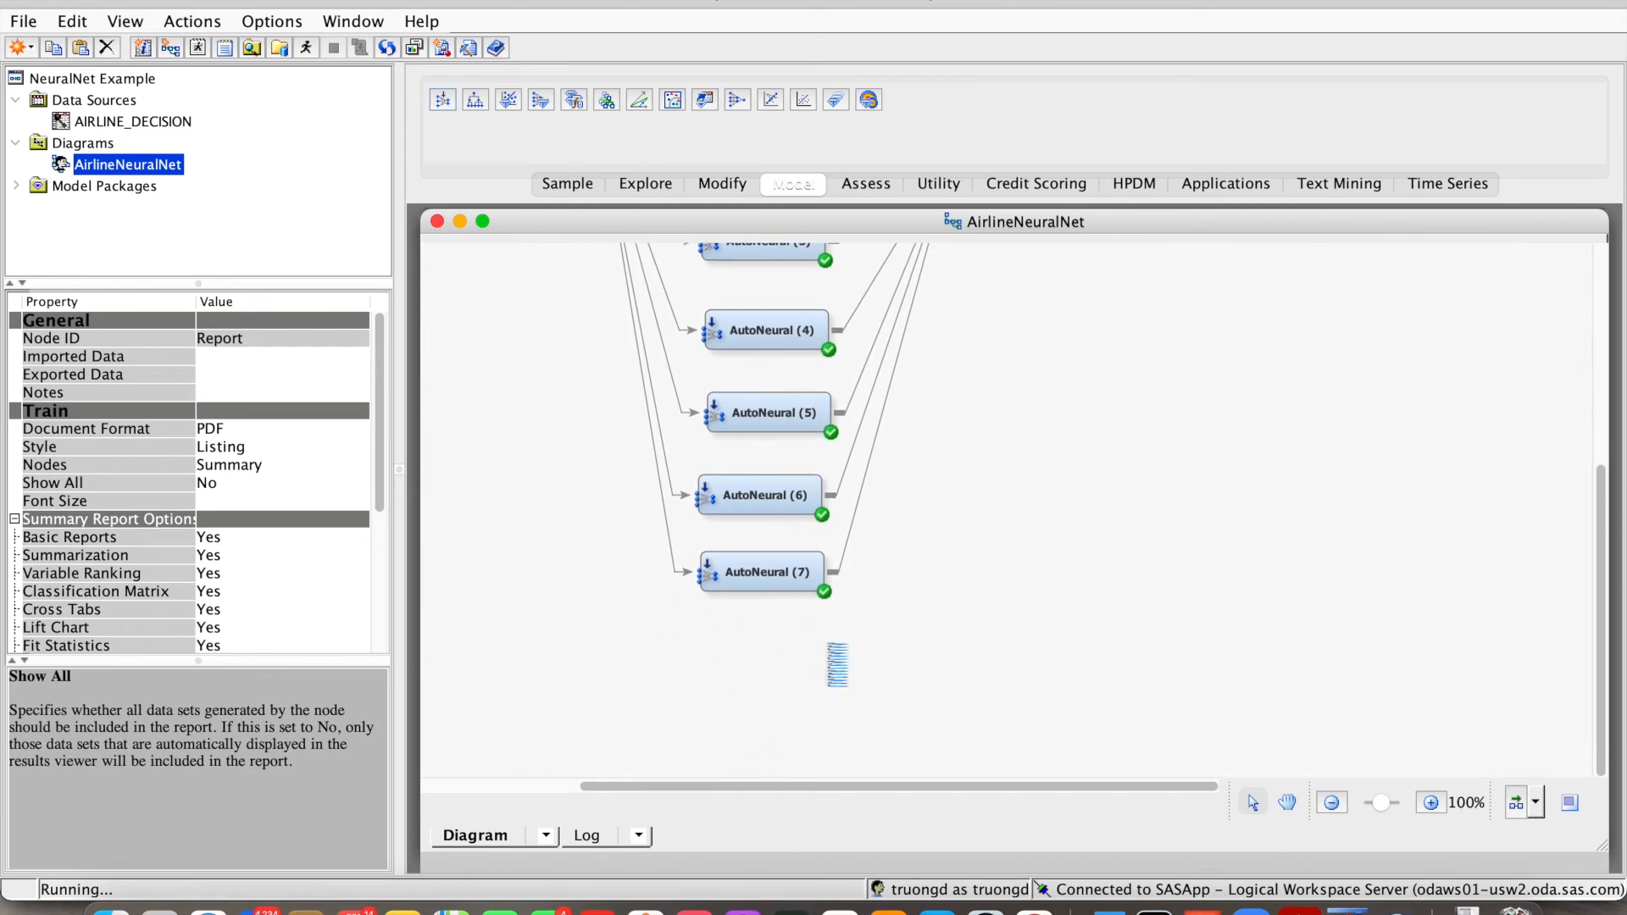
drag(839, 670, 772, 662)
scroll(886, 591, up, 5)
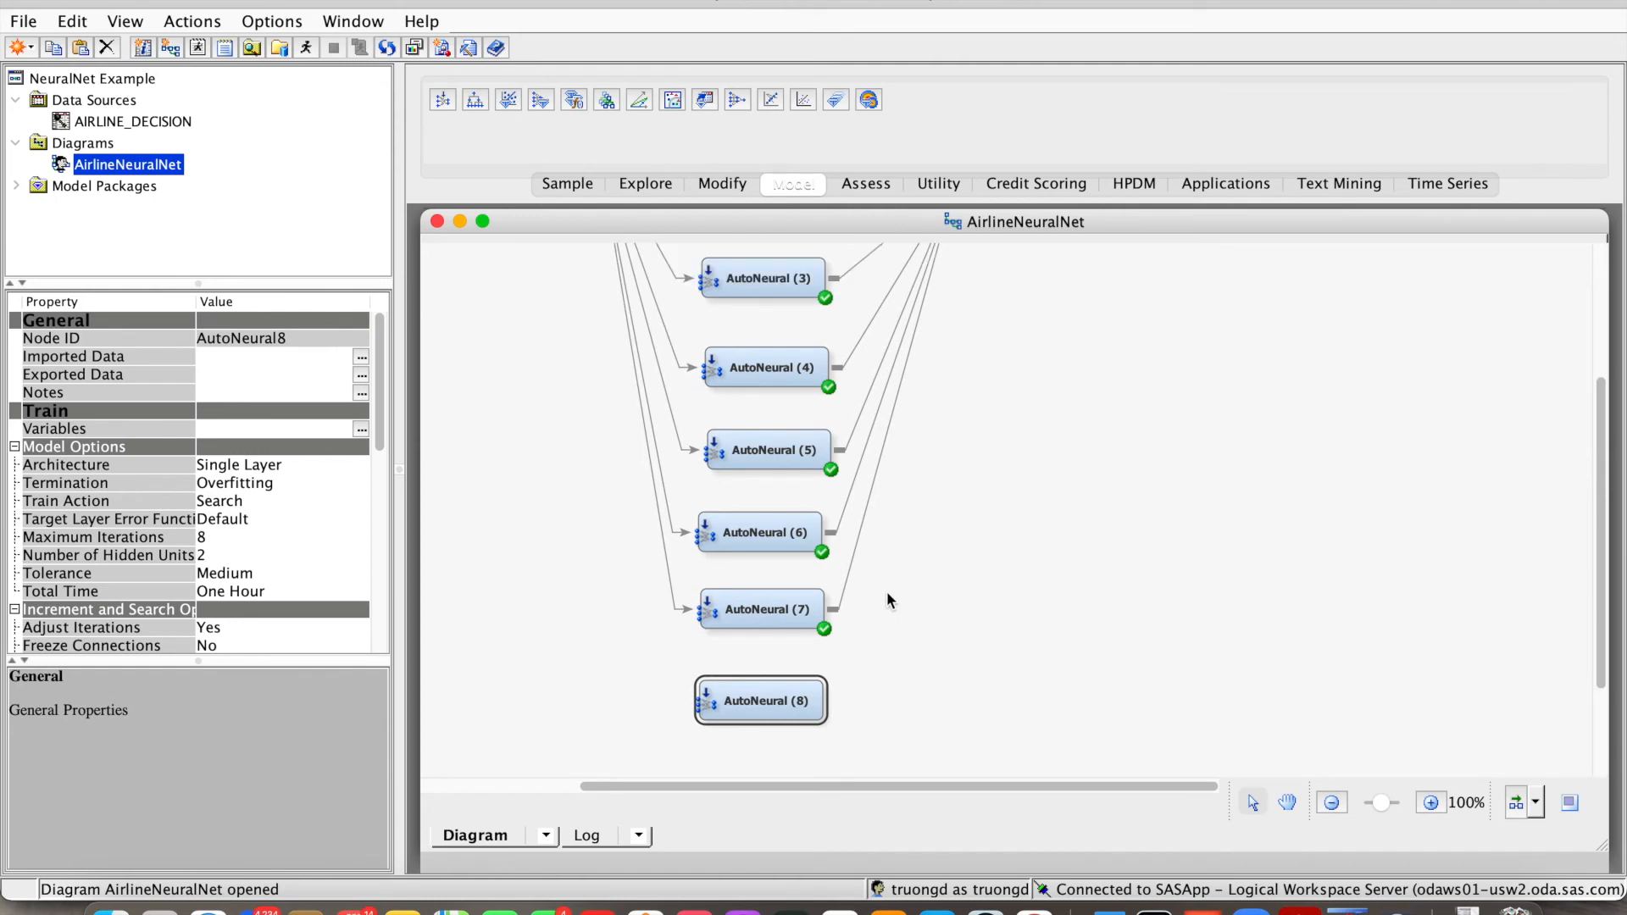
Step: Connect the Data Partition node to the new AutoNeural node, and that node to Model Comparison
click(563, 327)
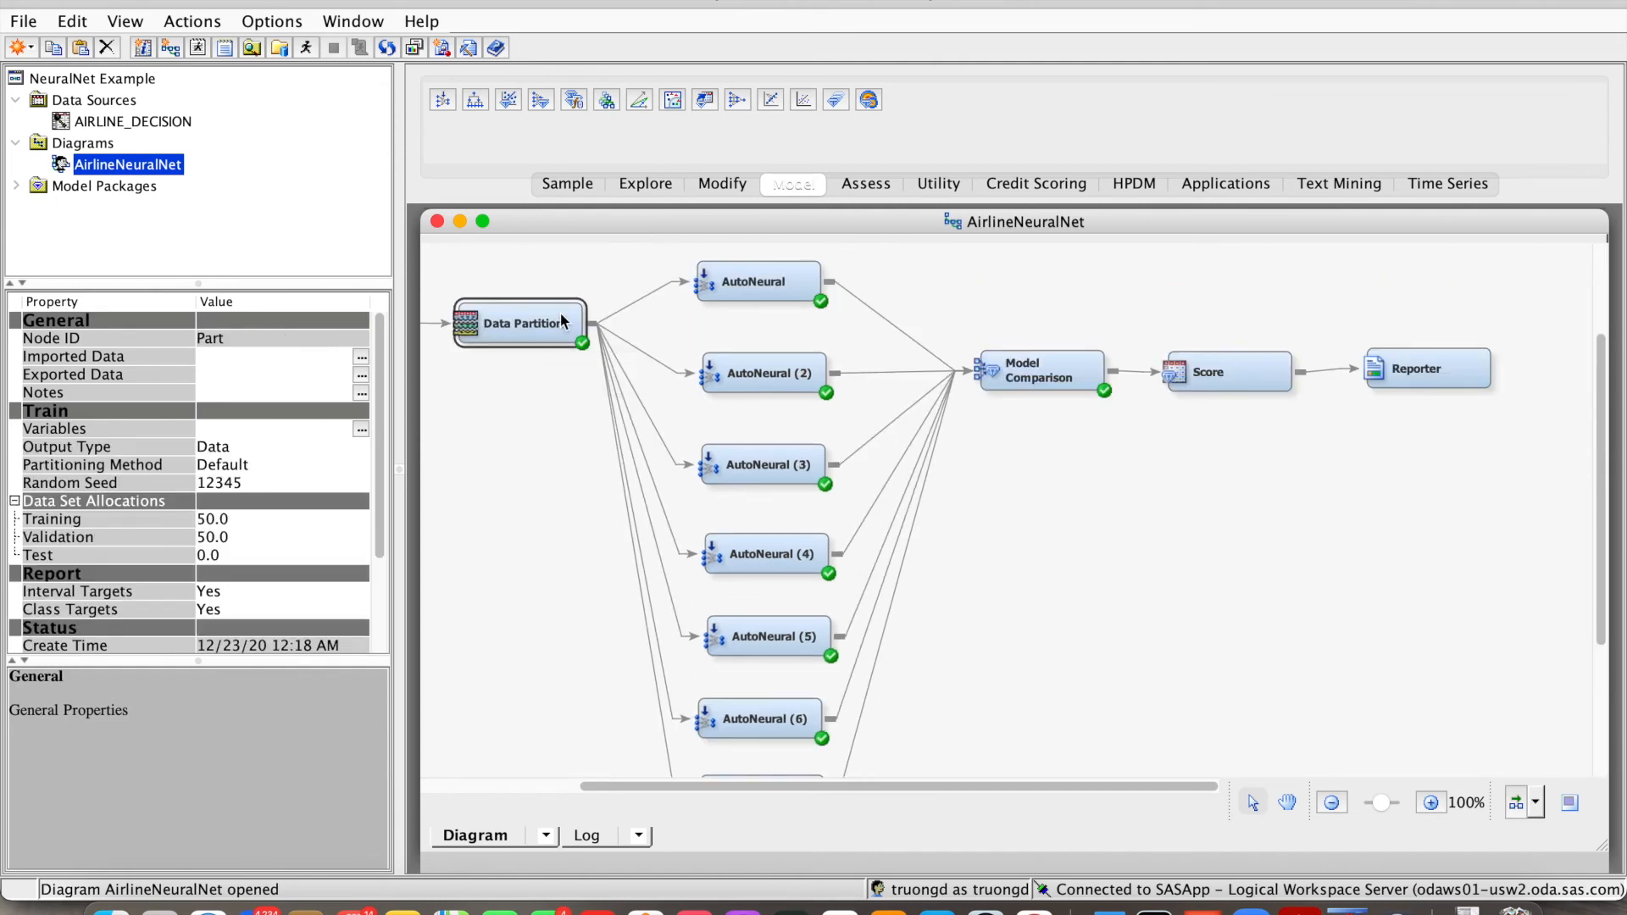
mouse_move(583, 314)
mouse_down()
mouse_move(596, 474)
mouse_move(688, 795)
mouse_move(748, 721)
mouse_up()
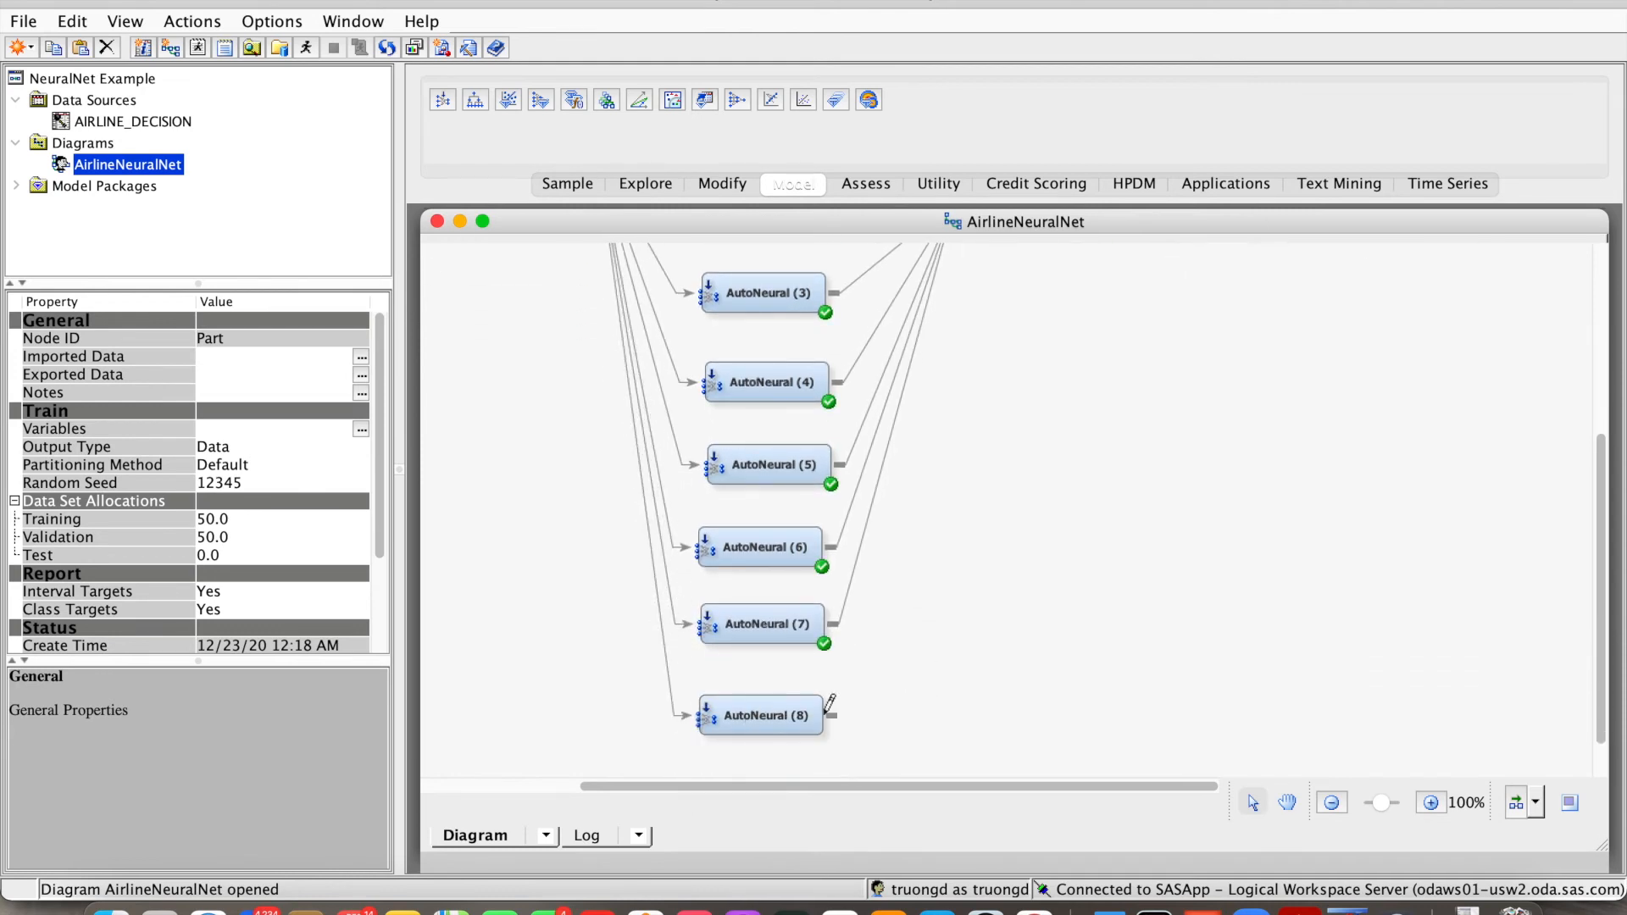
mouse_move(833, 716)
mouse_down()
mouse_move(941, 238)
mouse_move(987, 290)
mouse_up()
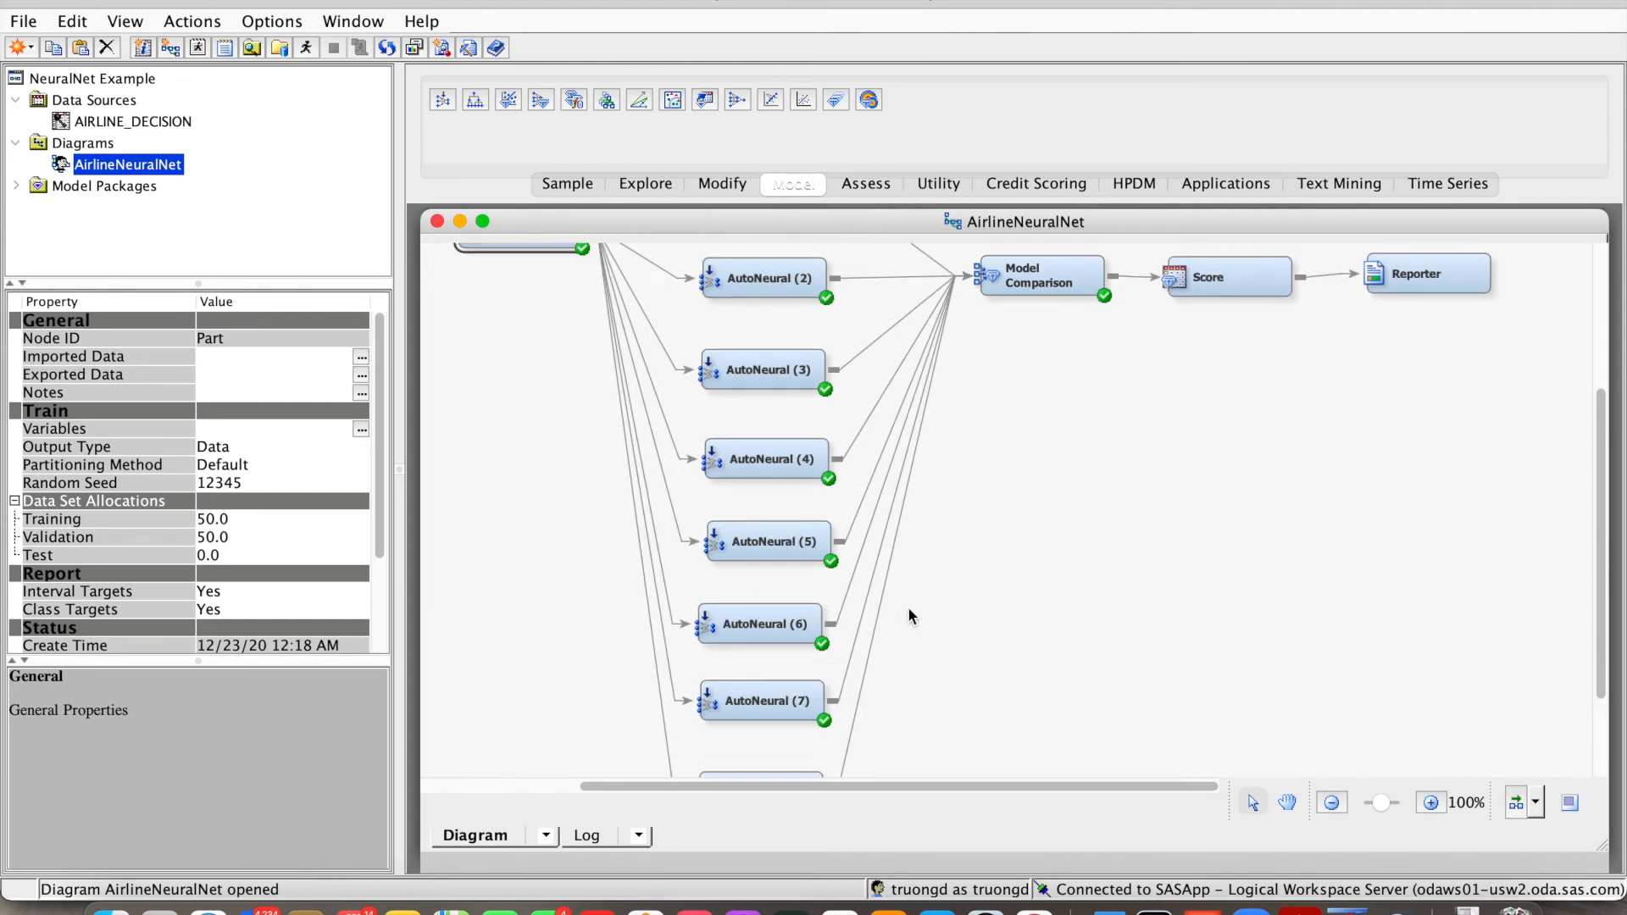
Step: Configure the AutoNeural (8) node with Block Layers architecture, 50 maximum iterations and 8 hidden units
scroll(938, 589, down, 5)
click(761, 662)
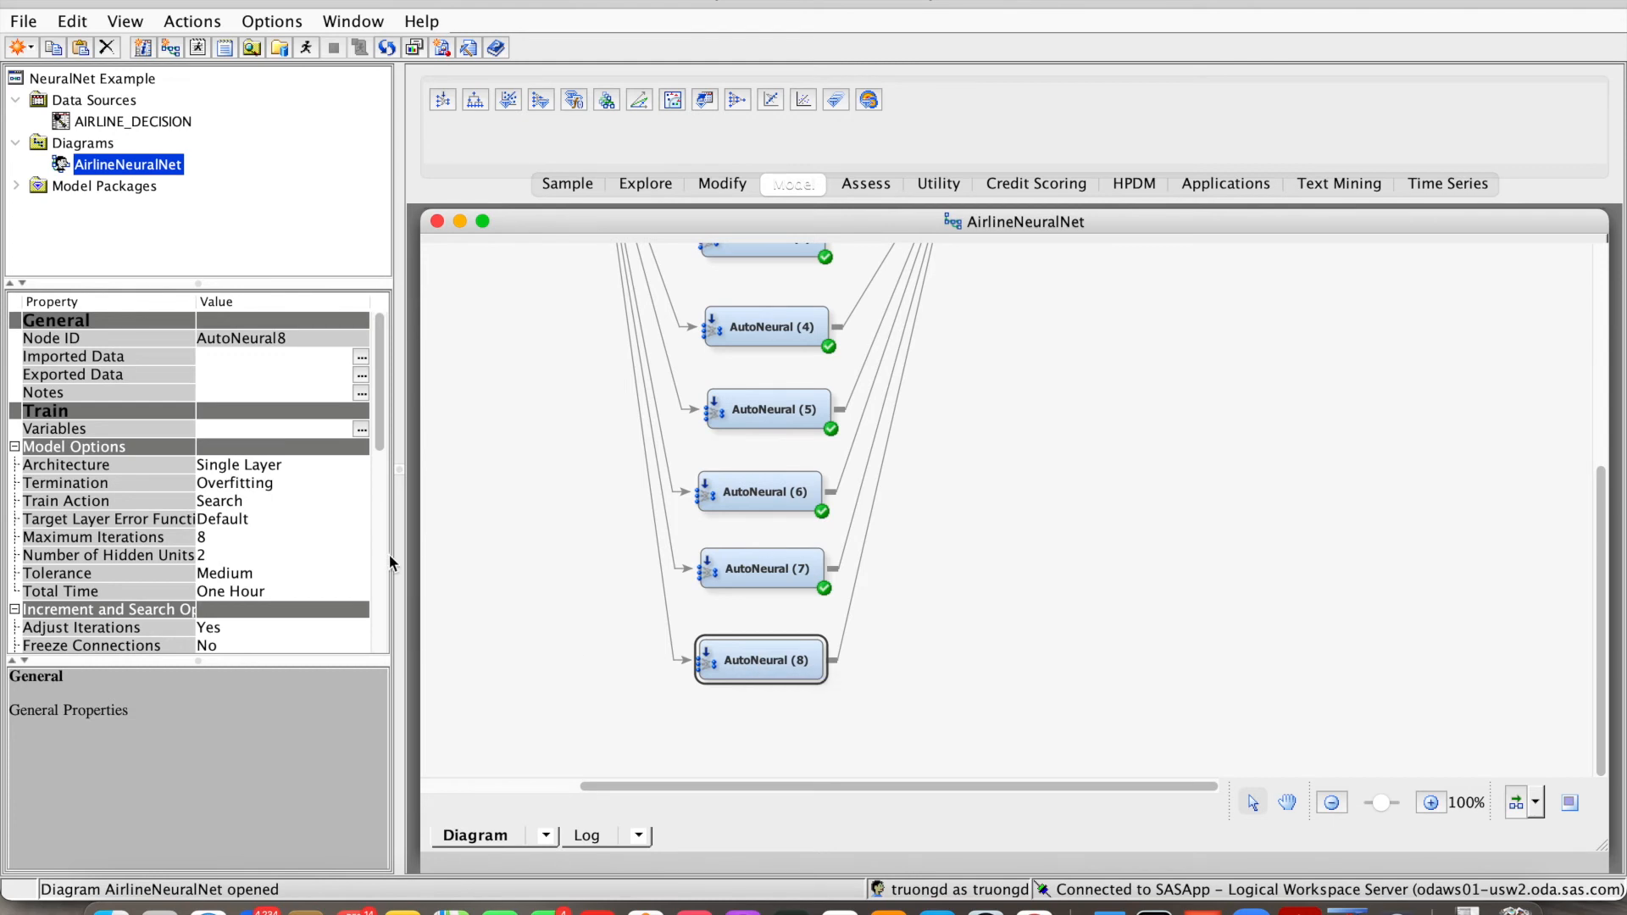
click(308, 466)
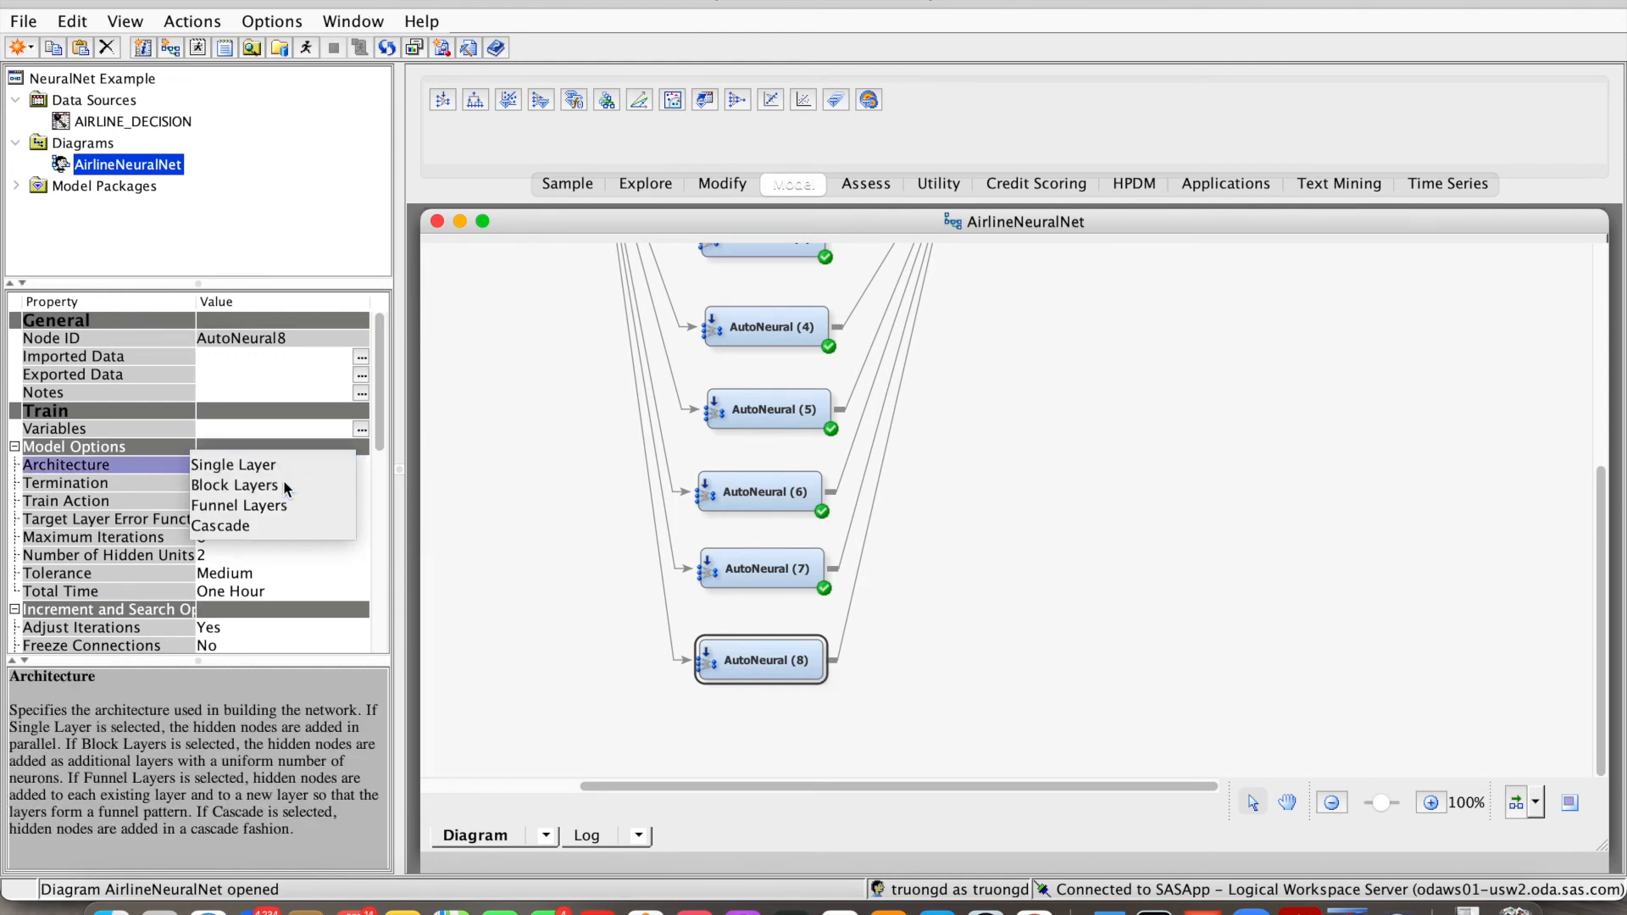
click(283, 483)
click(225, 536)
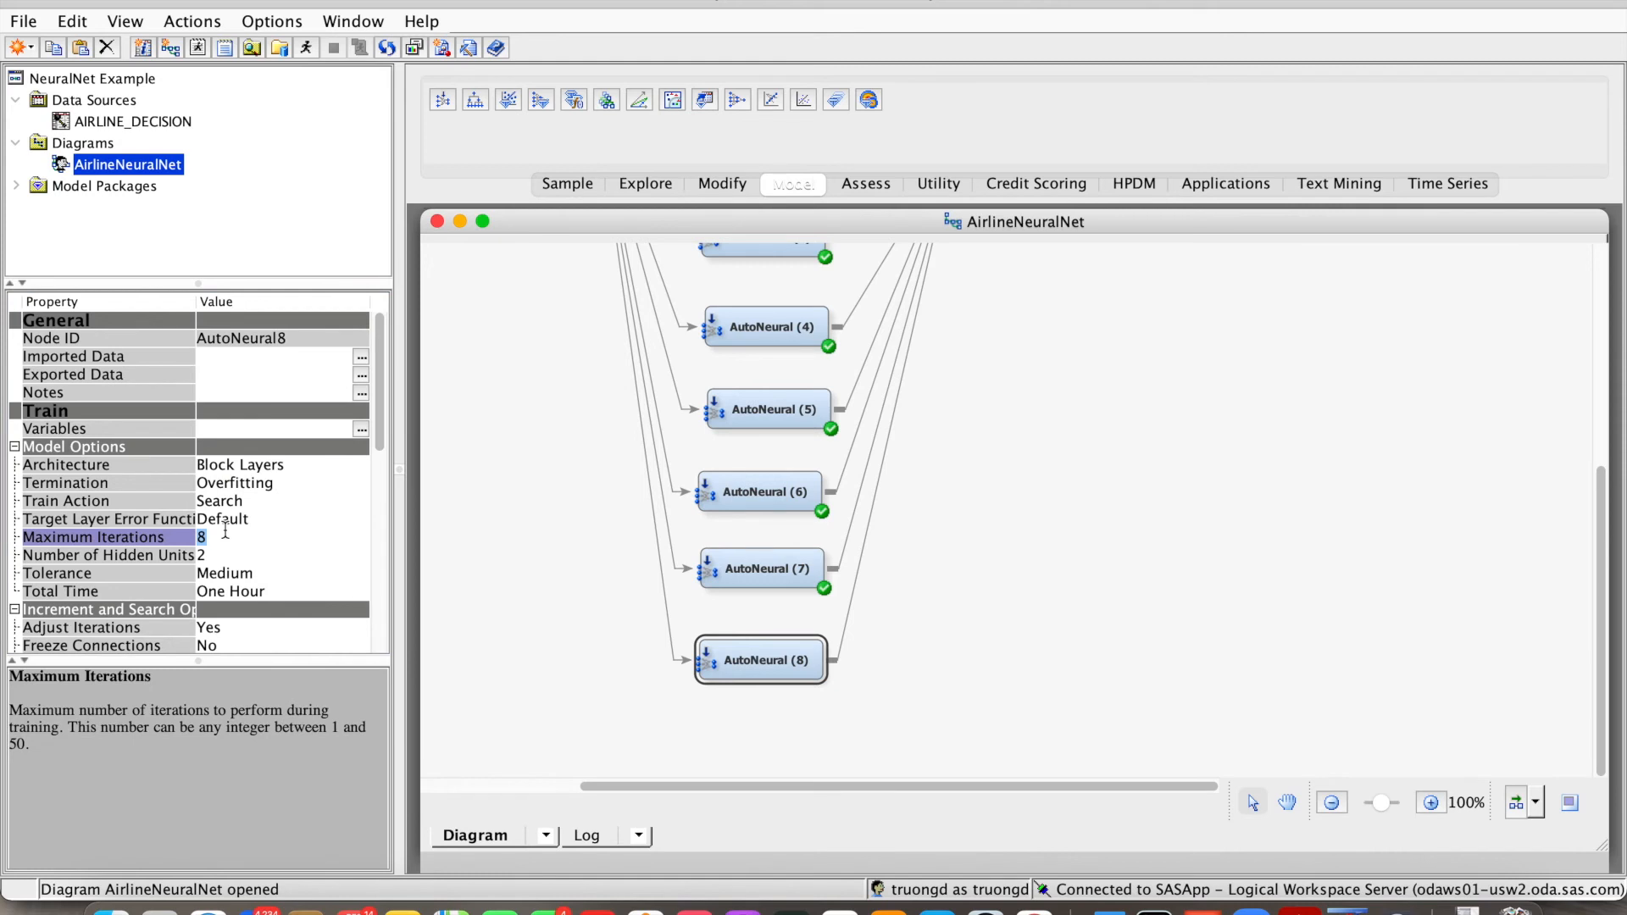
text(50)
click(219, 555)
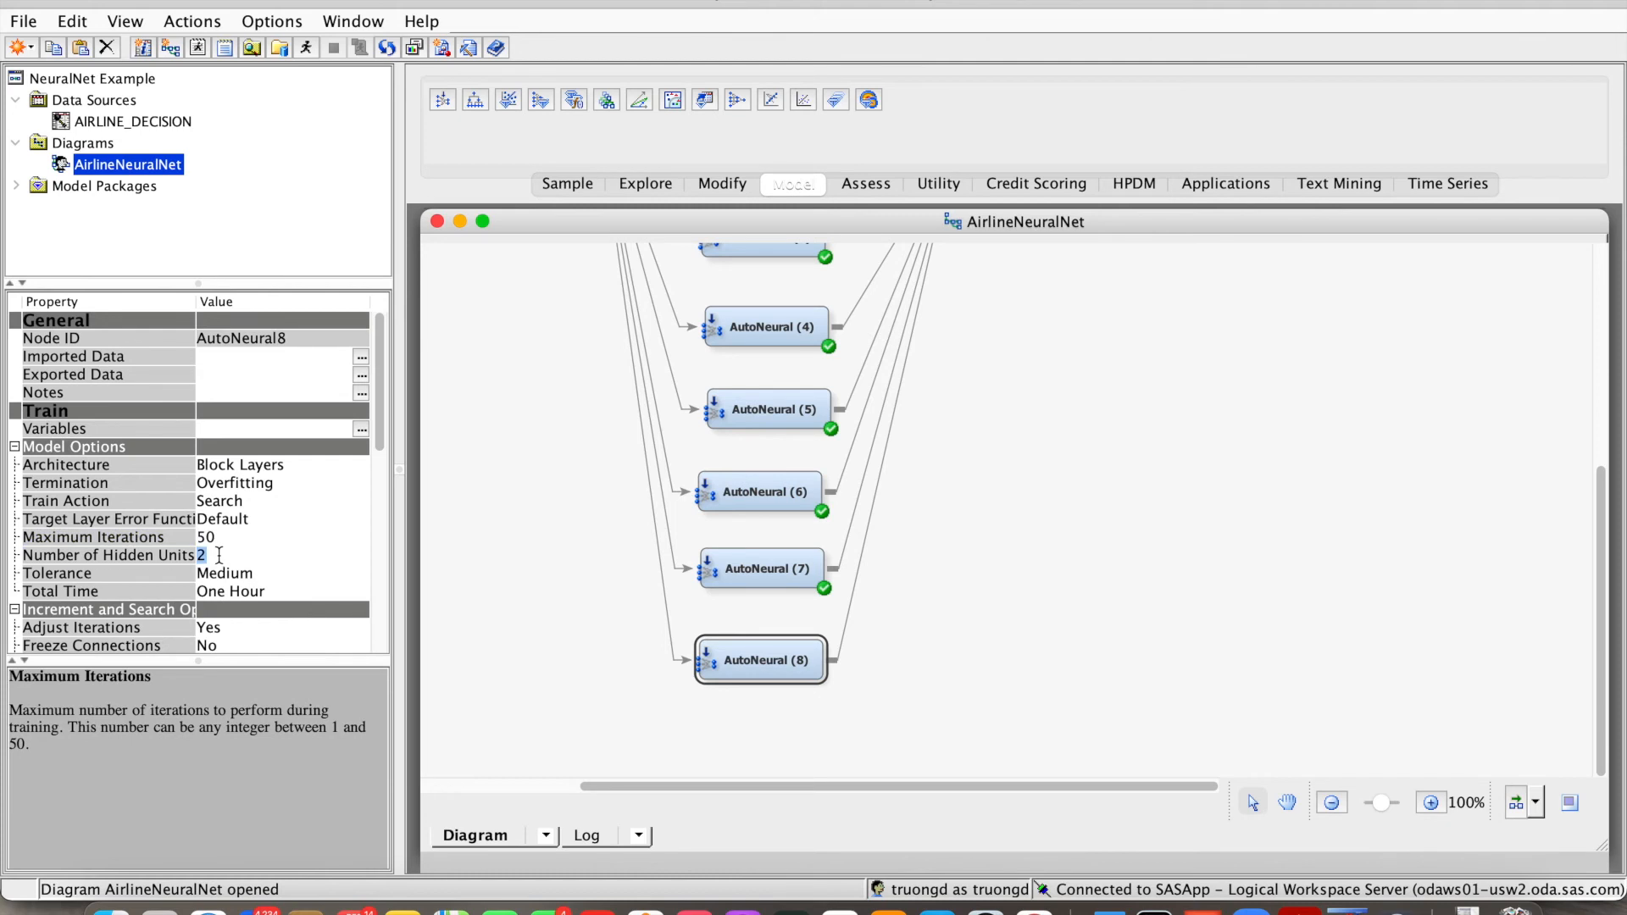
text(8)
click(1049, 511)
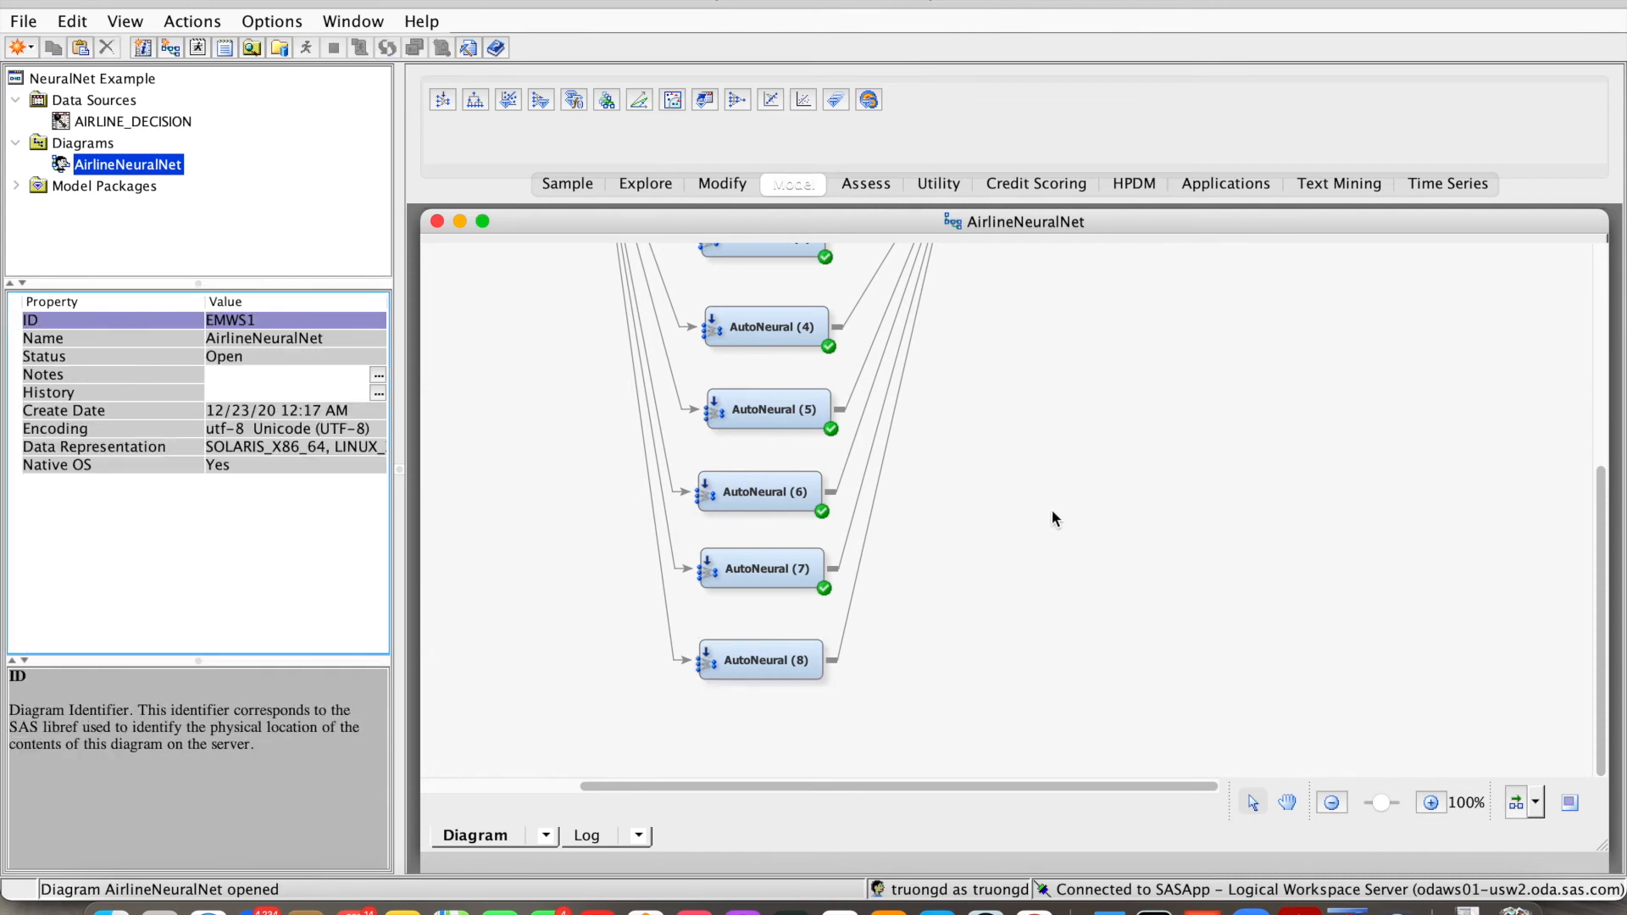
Step: Run the Model Comparison node with the added model and confirm running the path
scroll(1145, 507, up, 3)
scroll(1146, 510, up, 1)
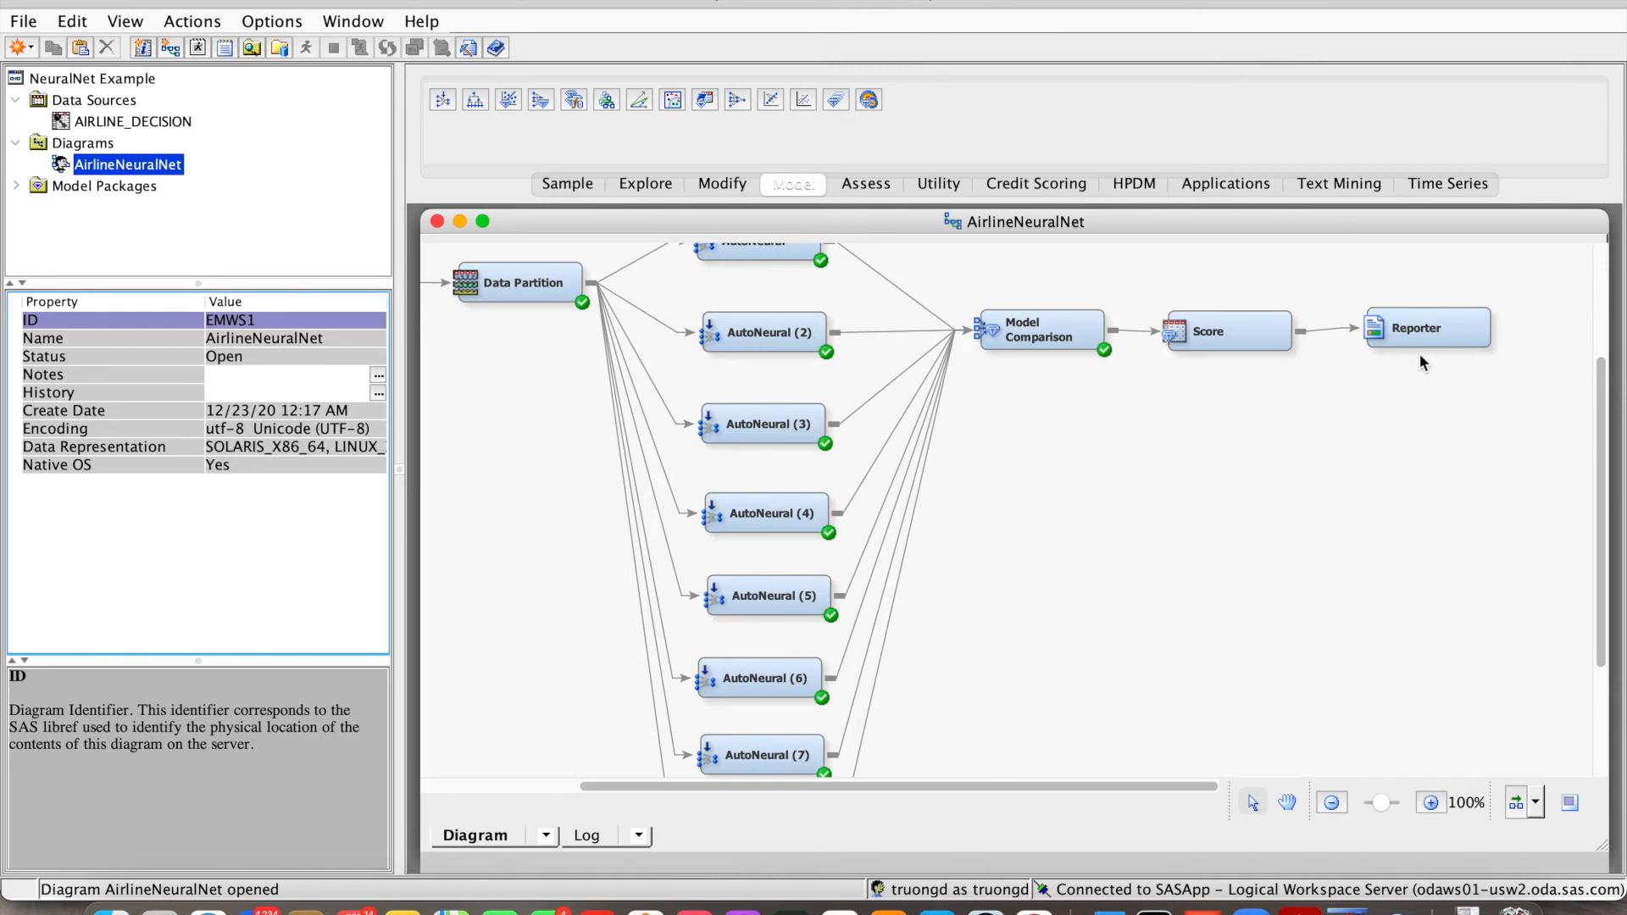
click(1076, 324)
right_click(1076, 323)
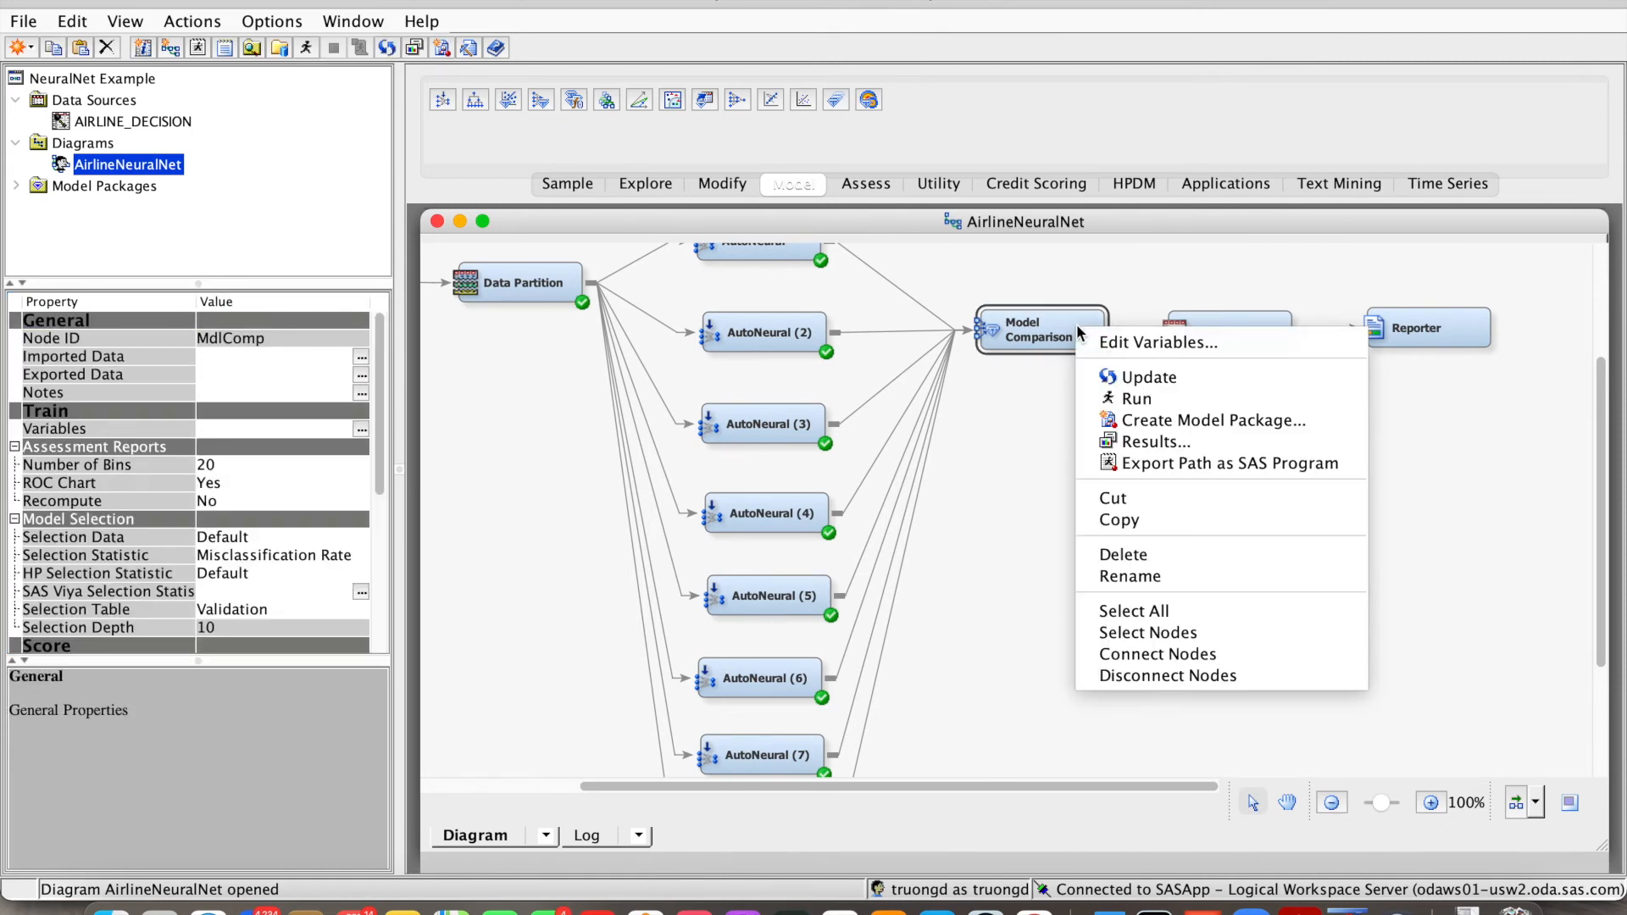
click(1139, 399)
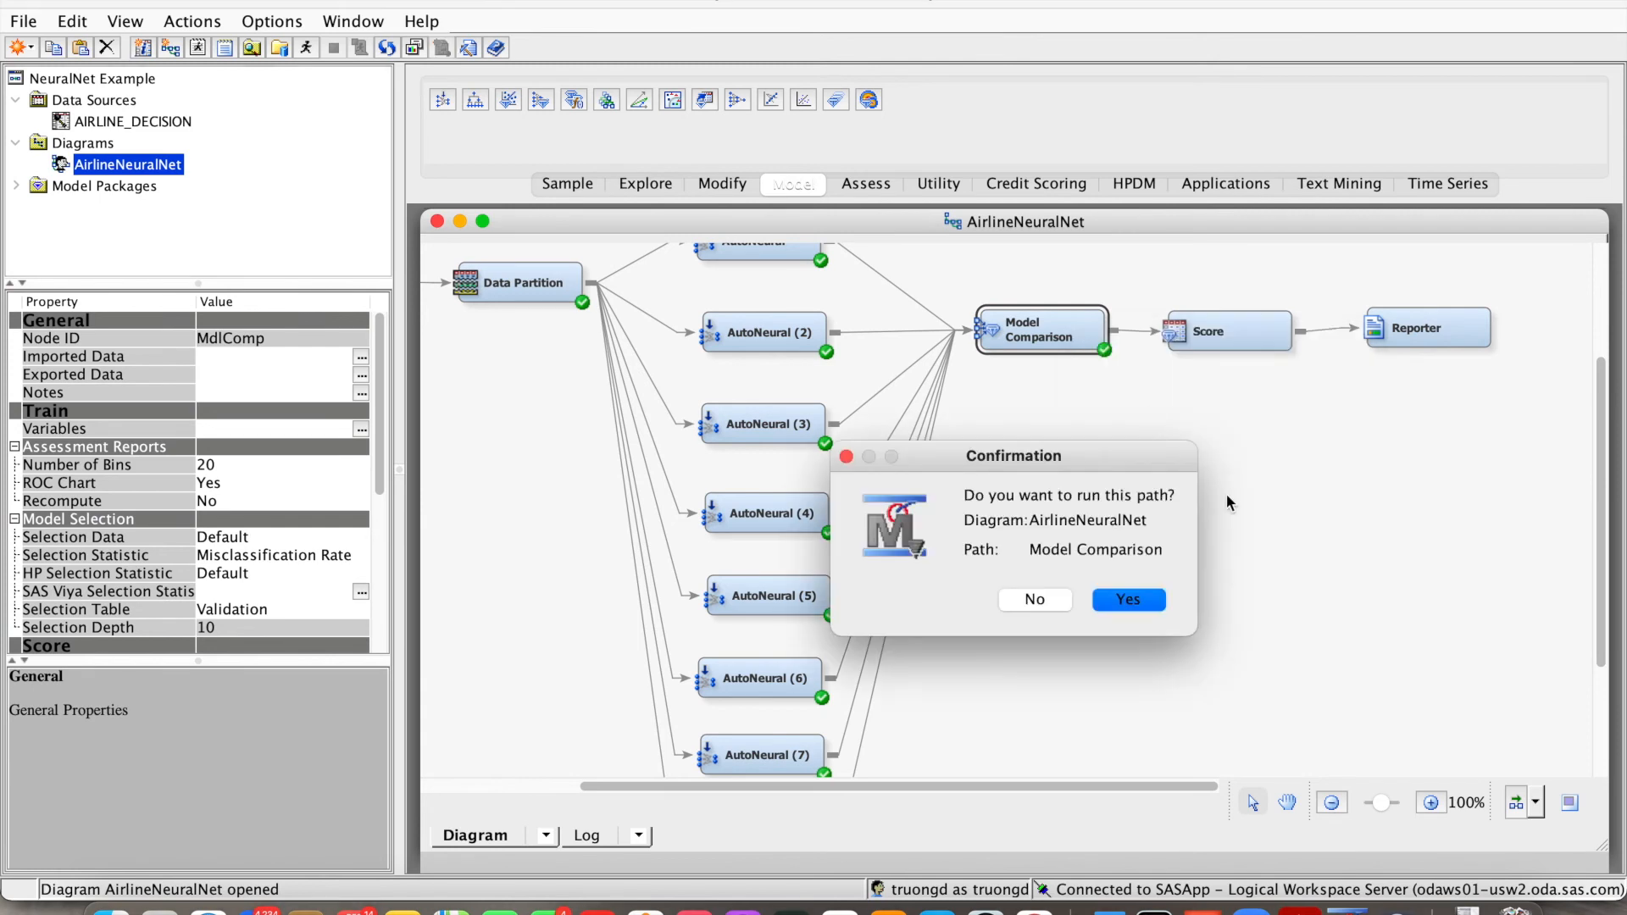
click(1112, 601)
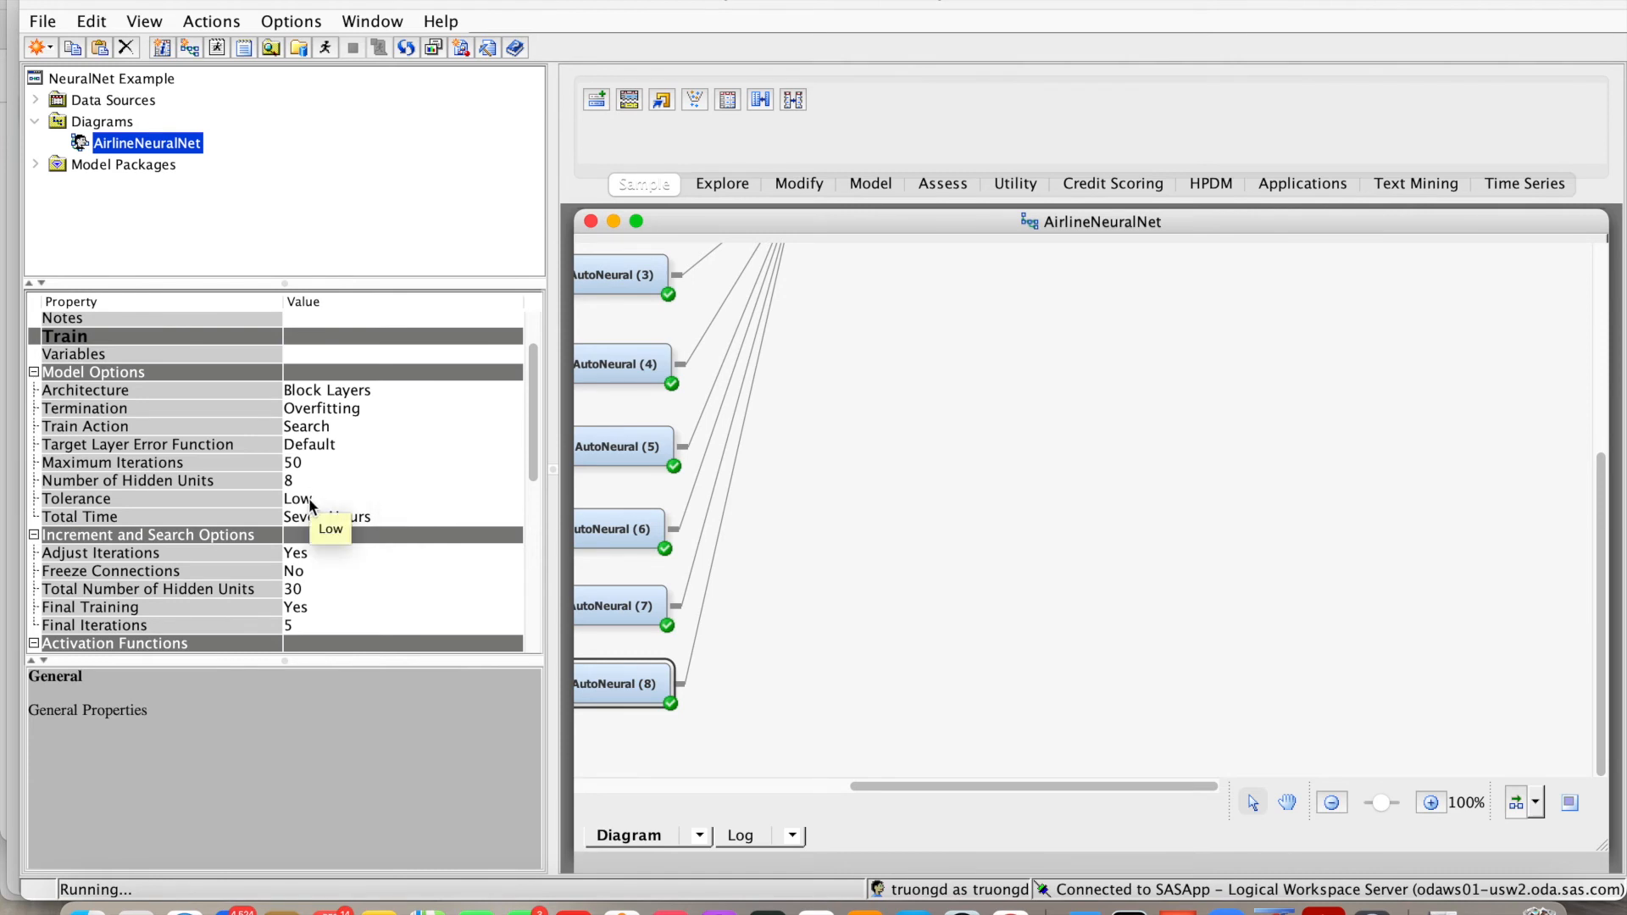
Step: Open the Model Comparison node's results to compare all eight AutoNeural models
mouse_move(237, 503)
drag(893, 786, 827, 783)
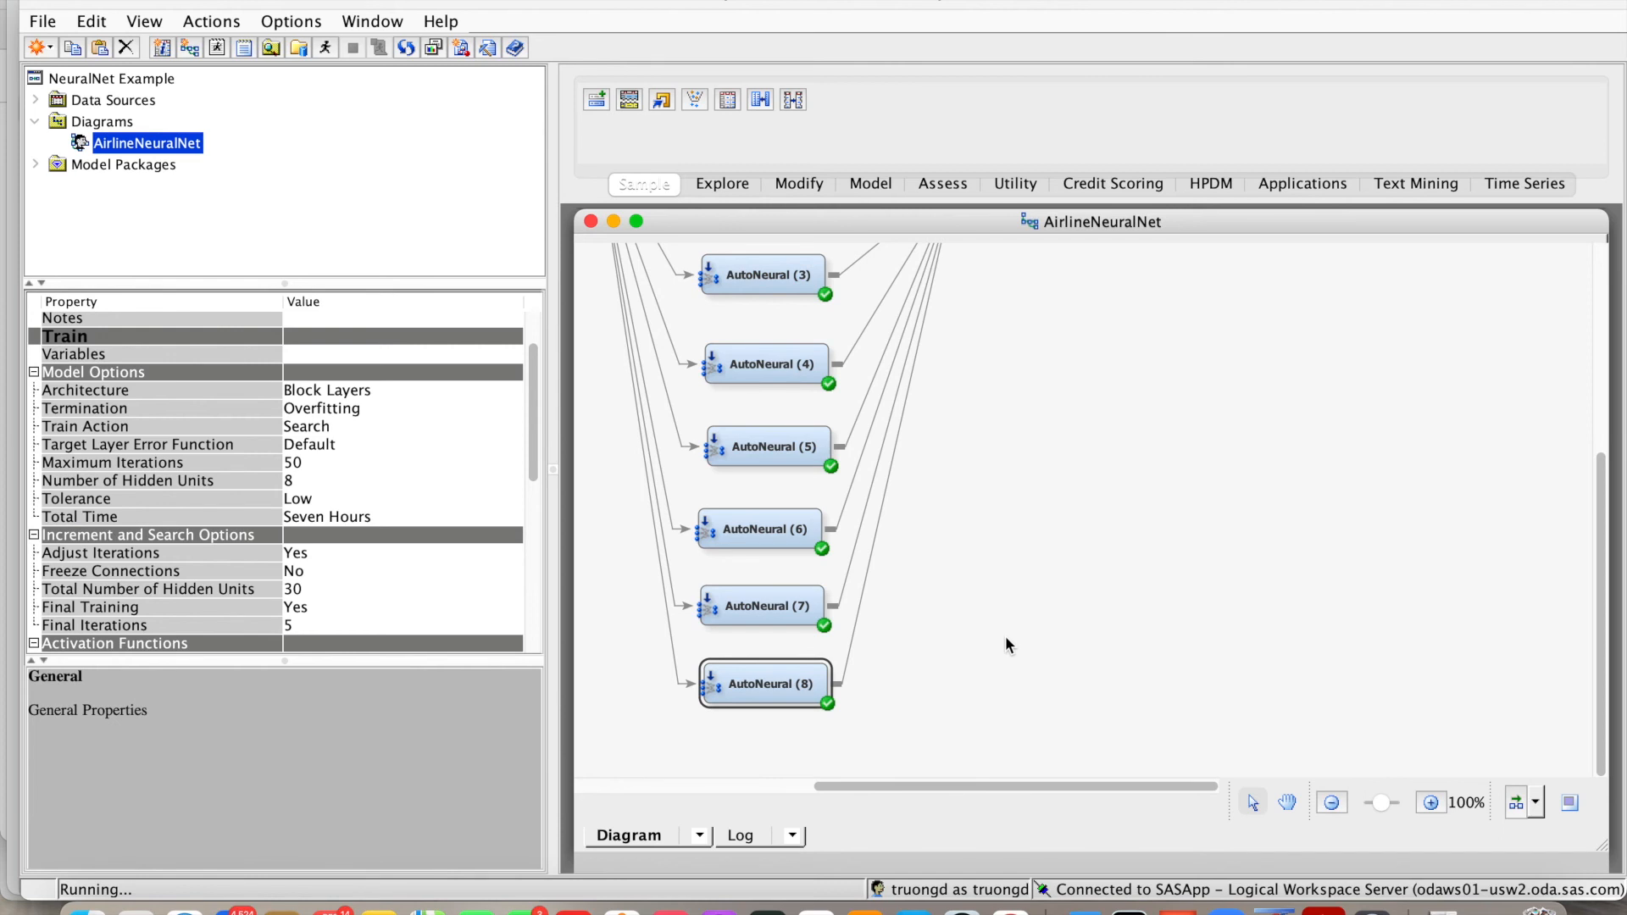
scroll(1007, 644, up, 2)
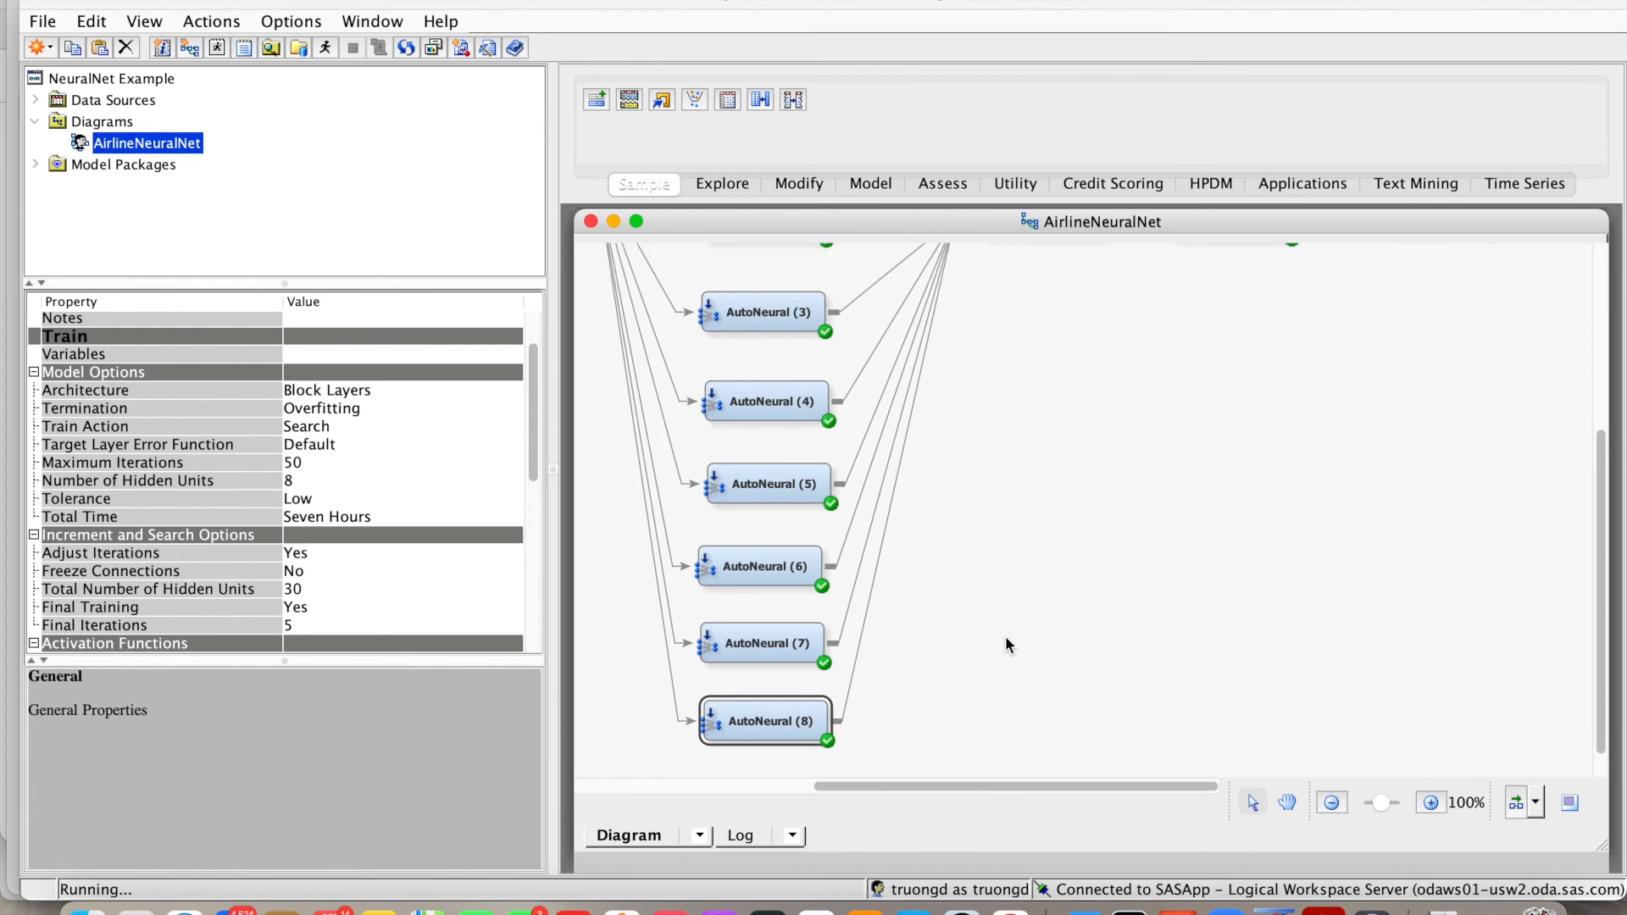
scroll(1005, 644, up, 5)
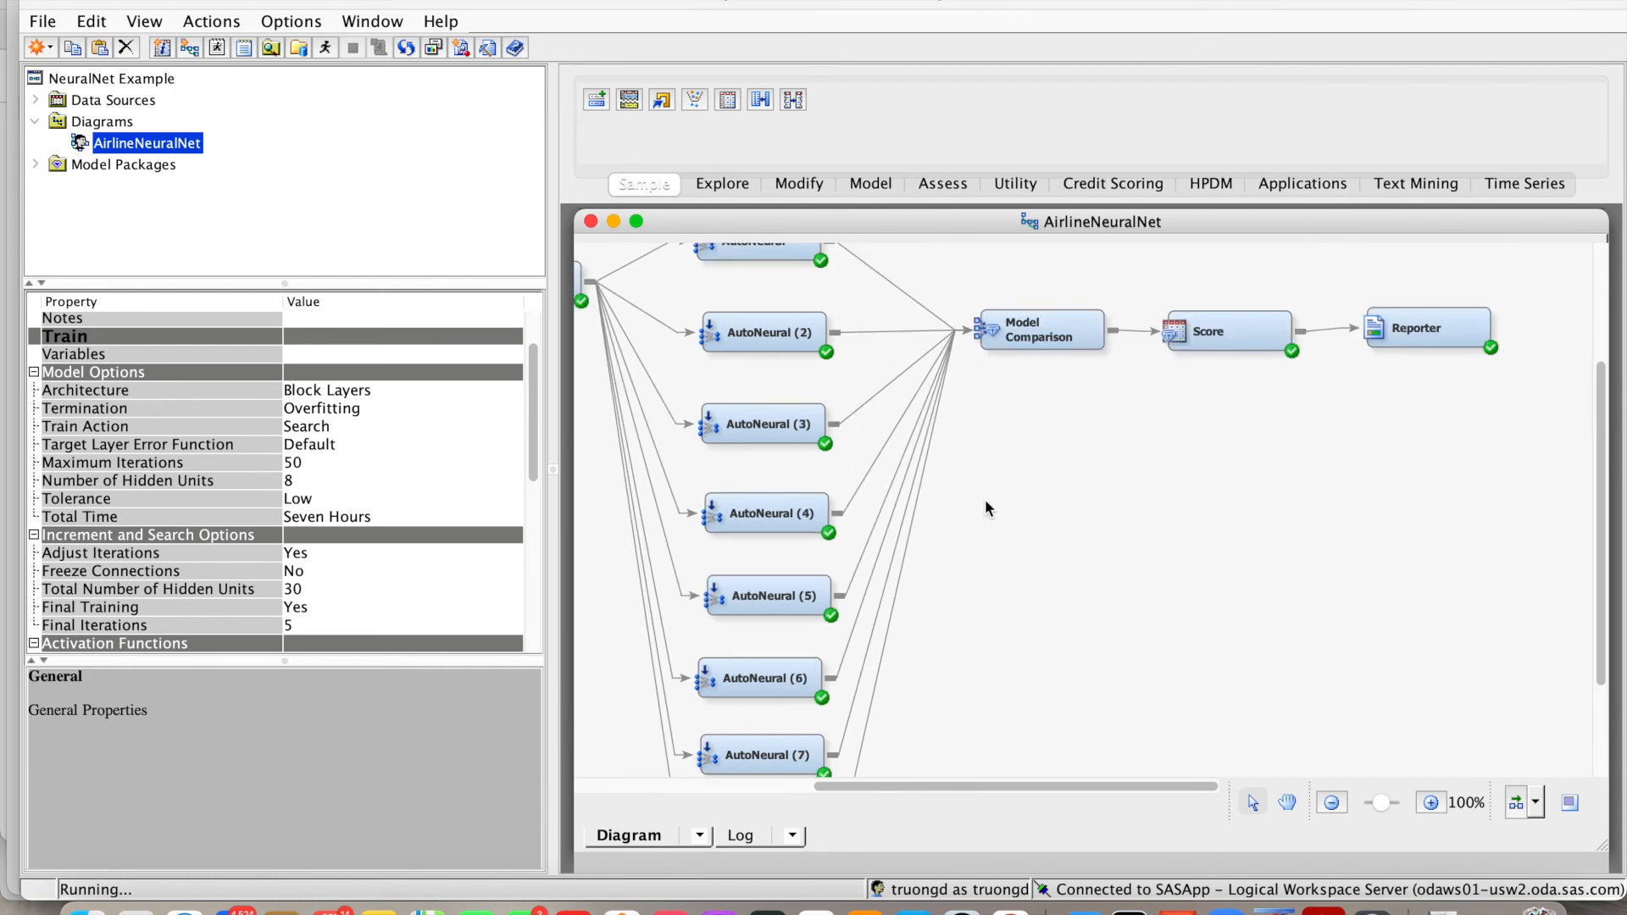
click(1039, 321)
right_click(1040, 319)
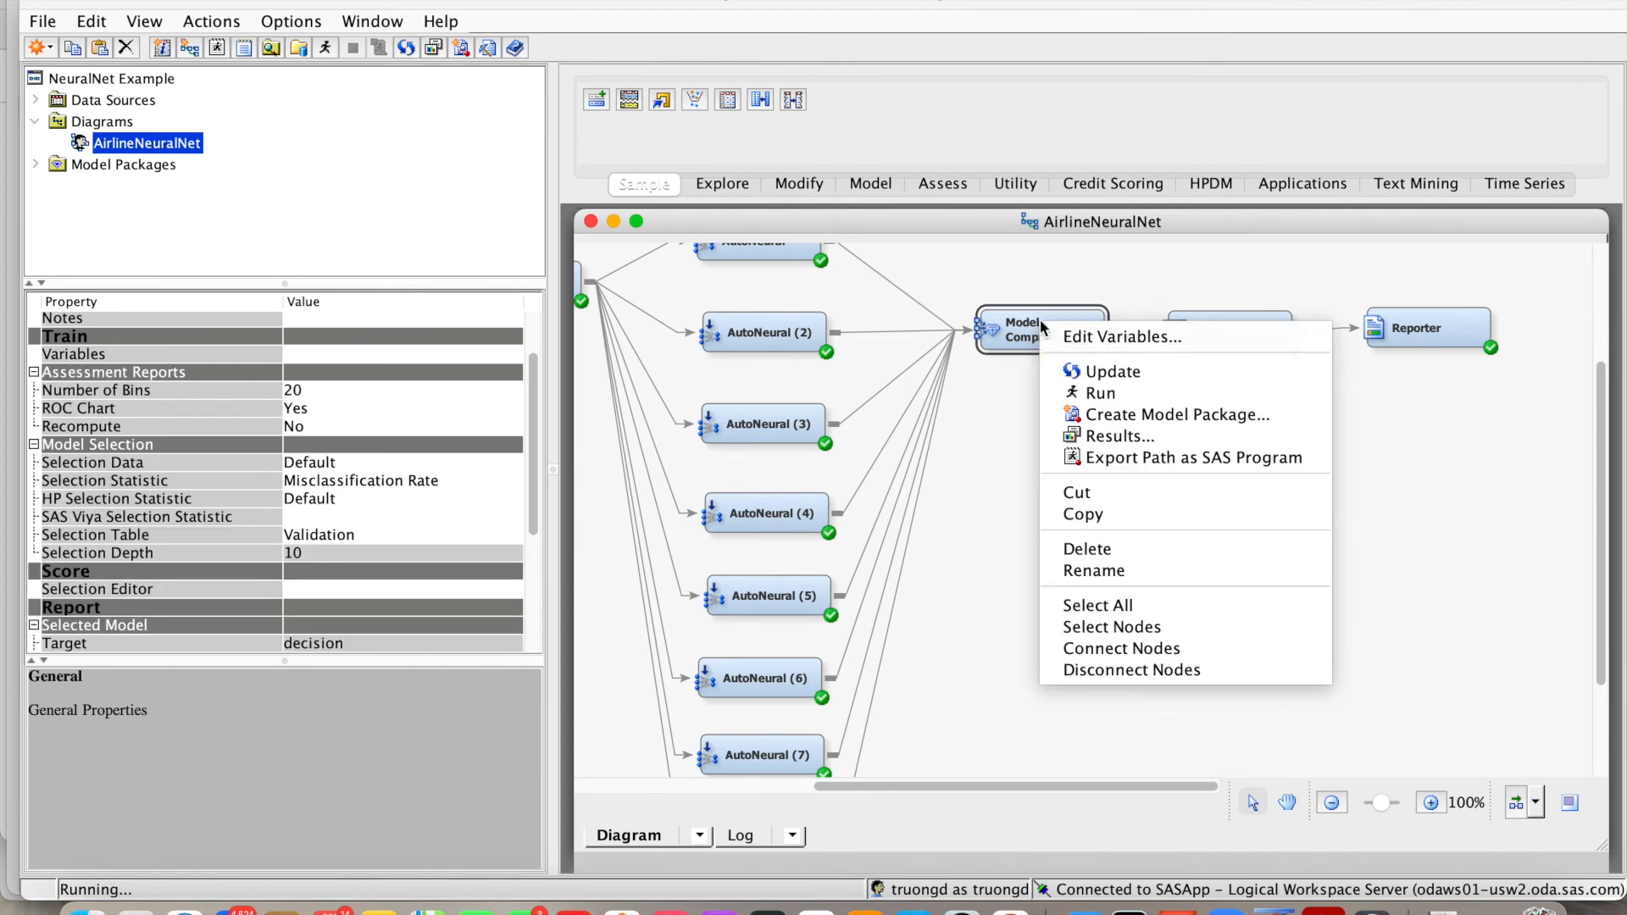
click(1090, 436)
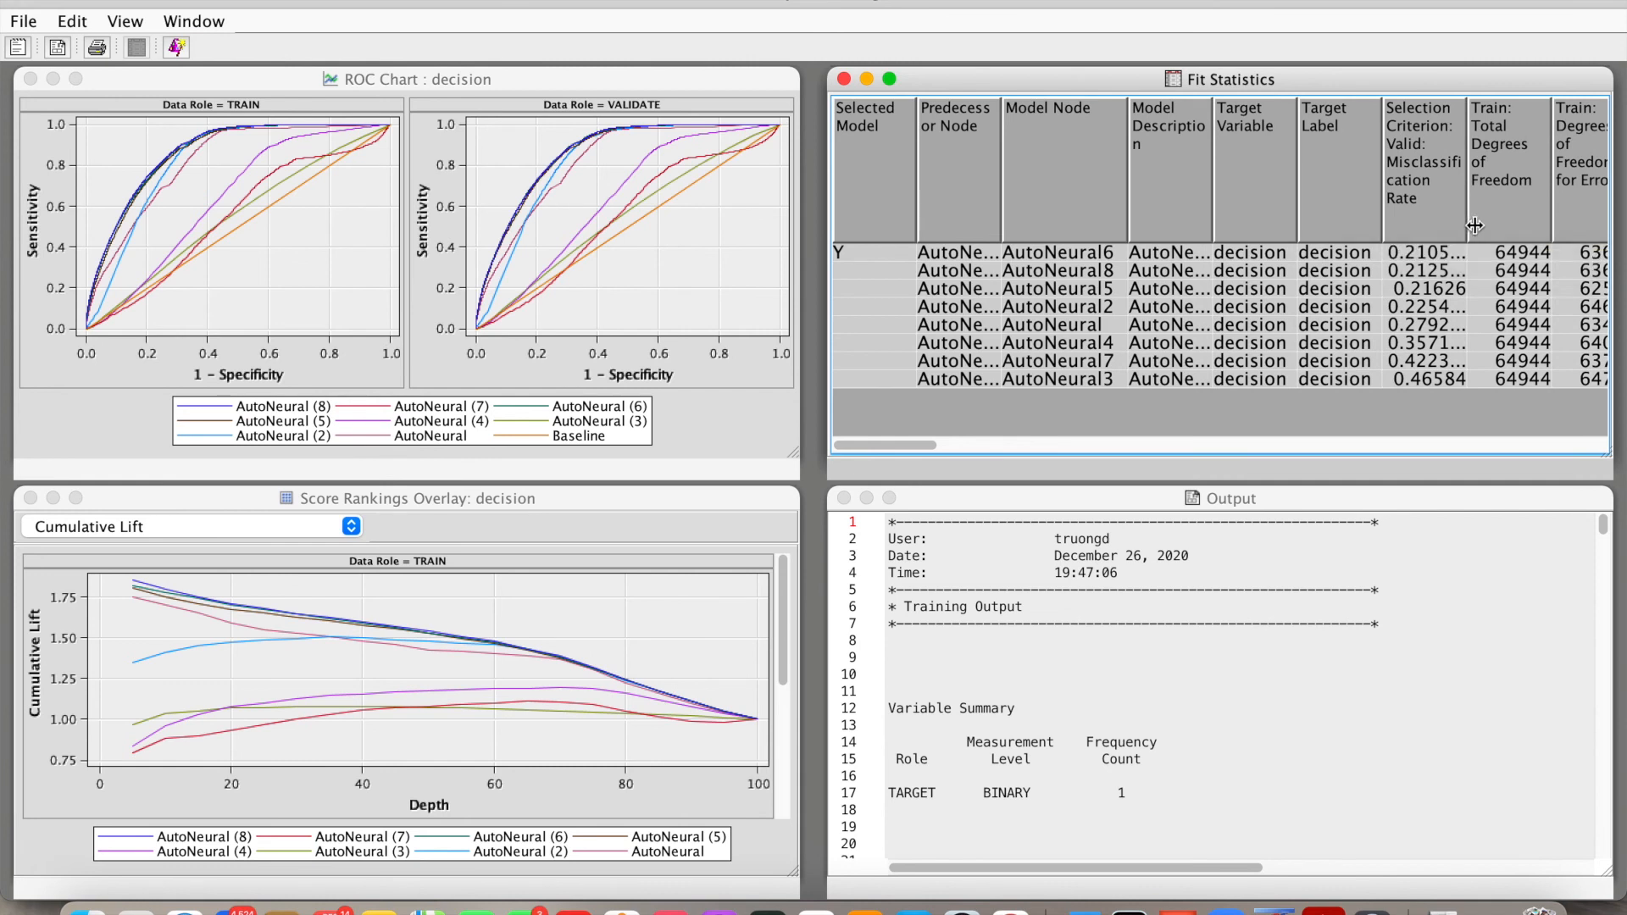
Step: Widen the validation misclassification rate column in Fit Statistics, and highlight the AutoNeural (8) and AutoNeural (6) curves in the ROC chart
drag(1476, 225, 1485, 226)
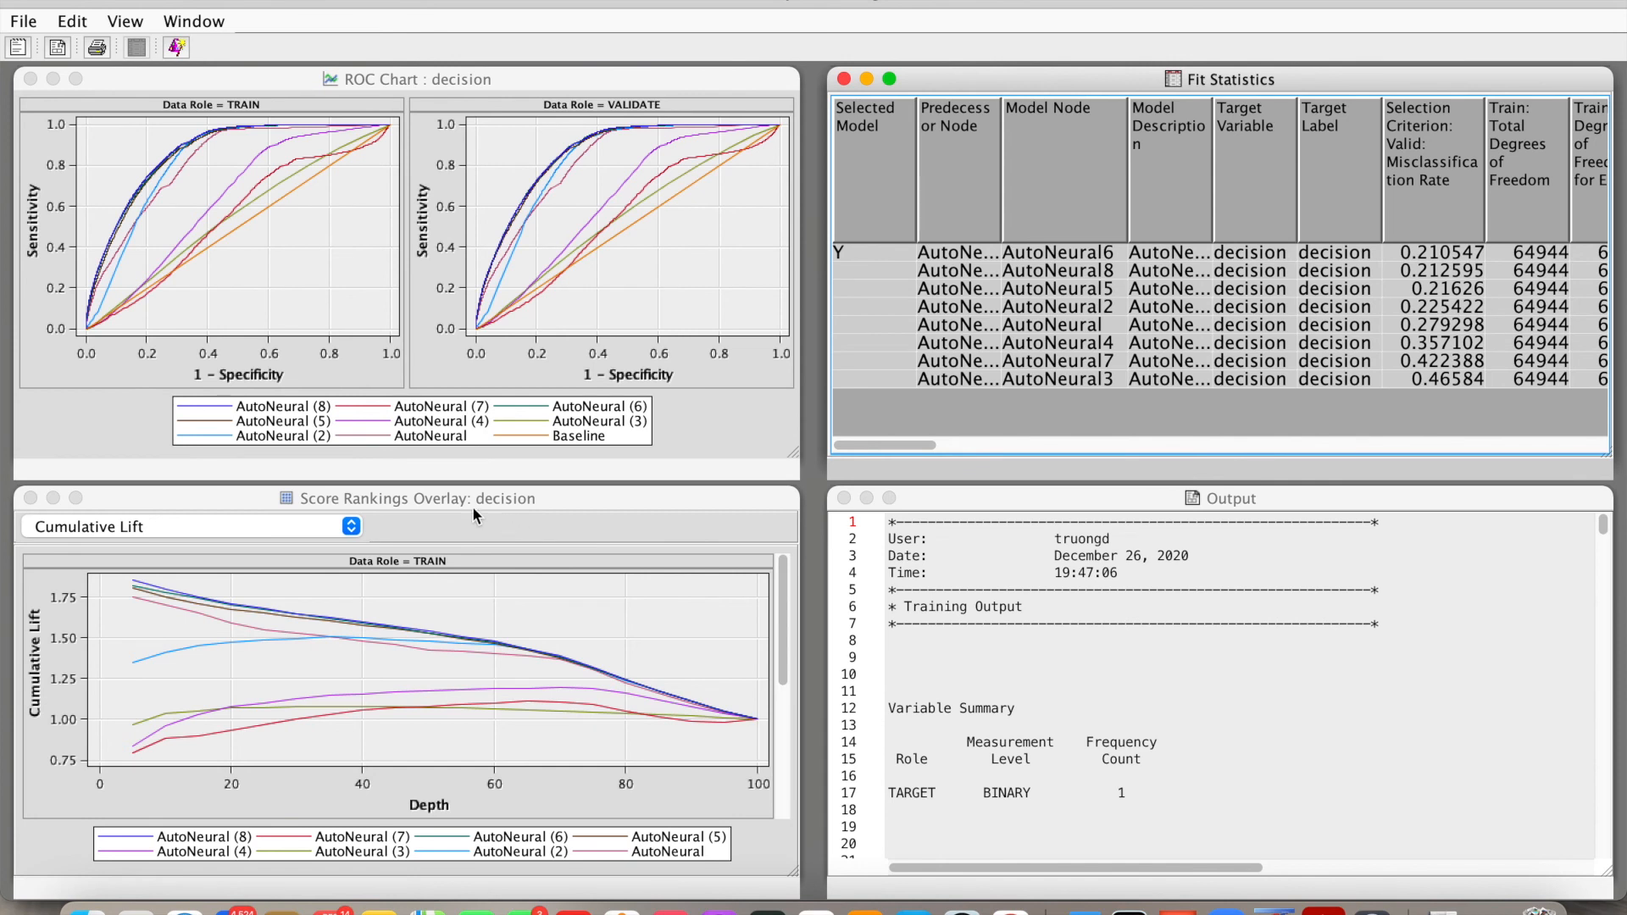
click(301, 410)
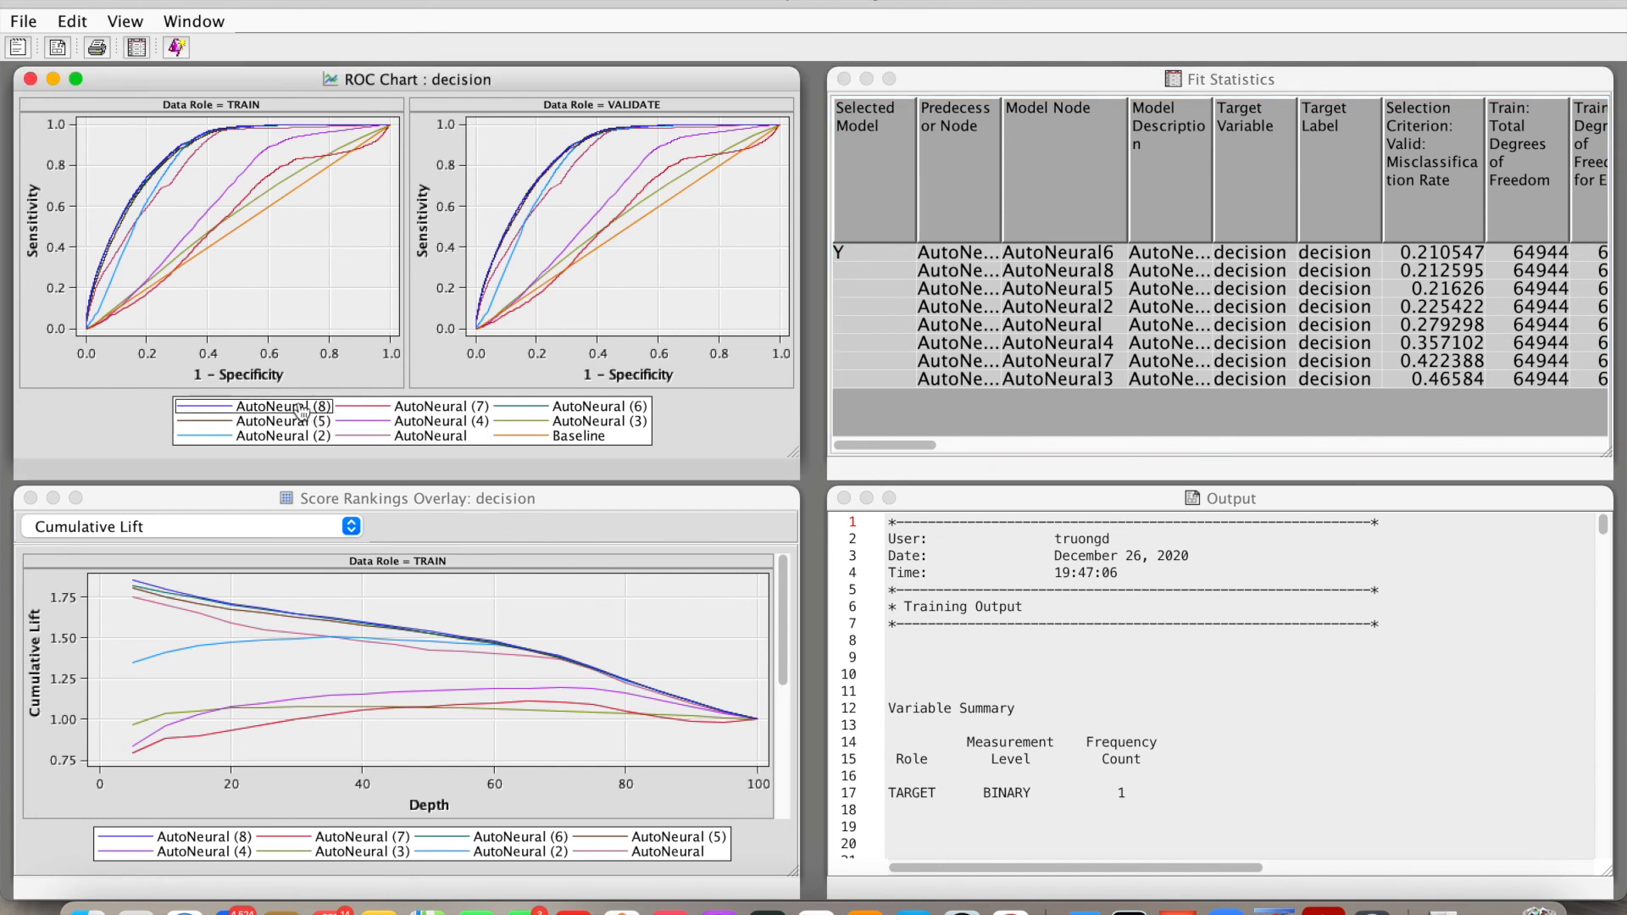
click(301, 410)
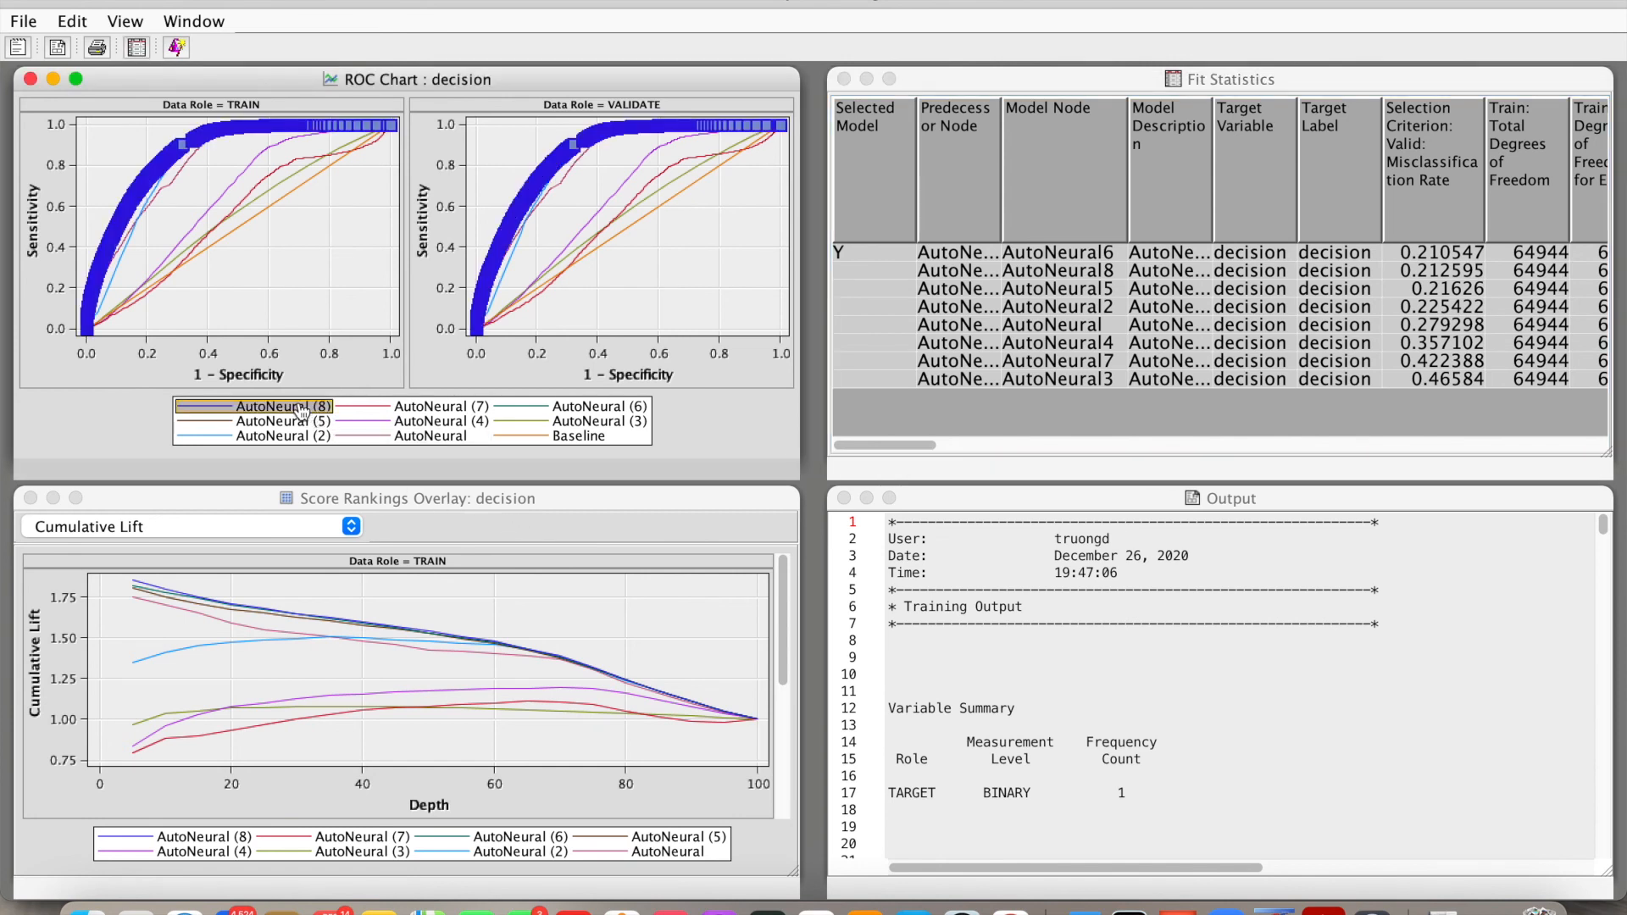
click(542, 410)
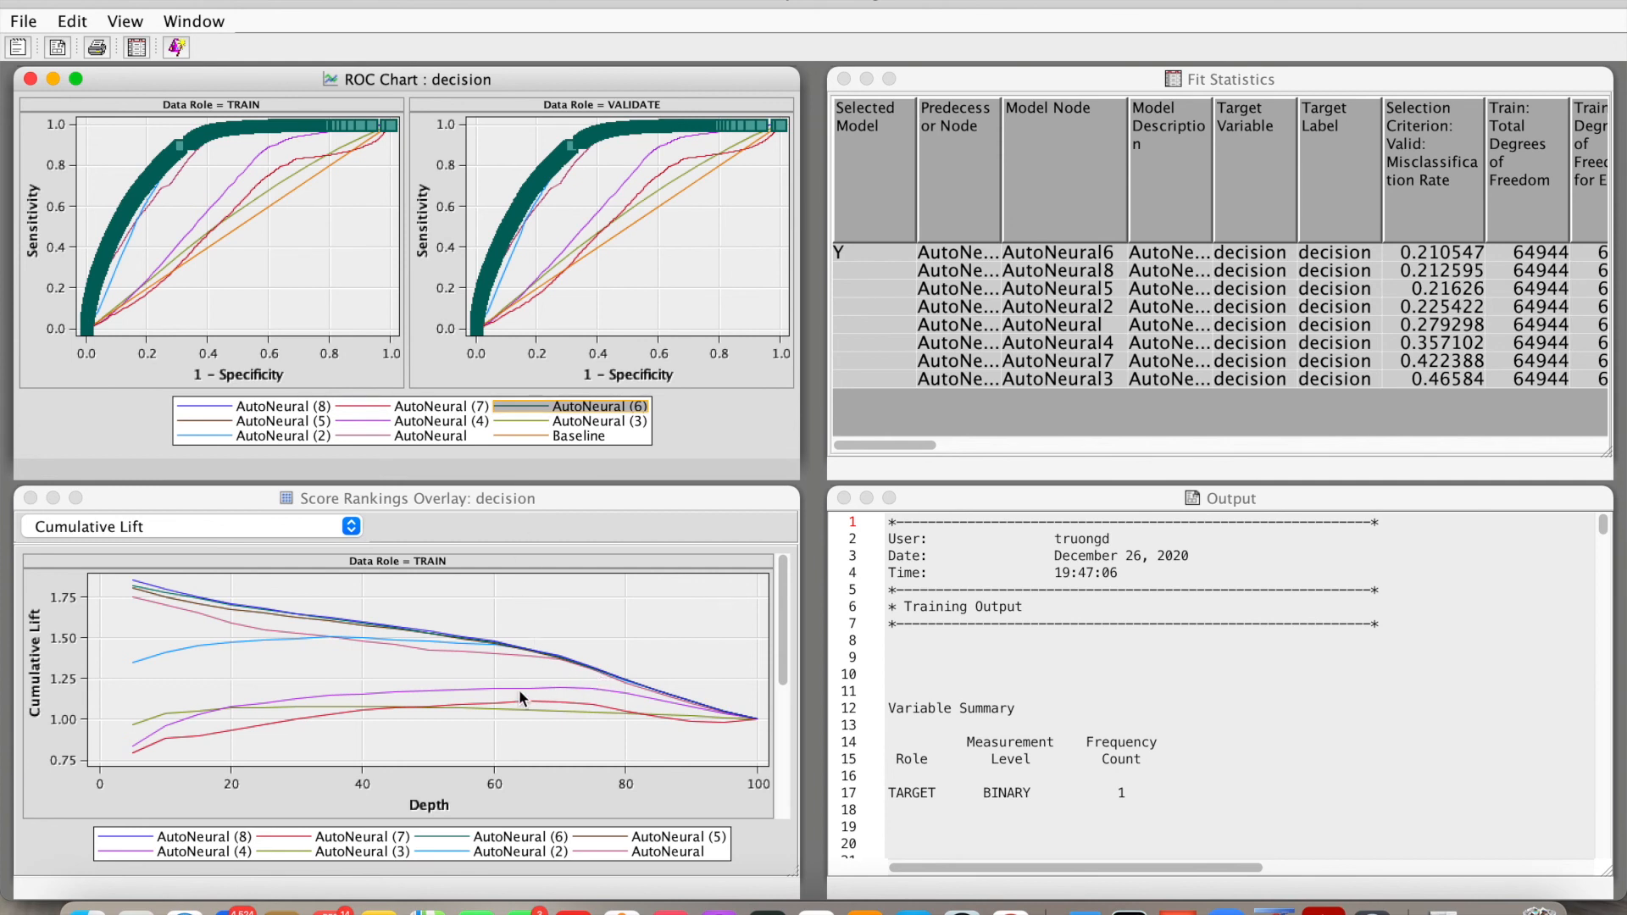
Step: Highlight the AutoNeural (8) and AutoNeural (6) curves in the Cumulative Lift plot, and close the Model Comparison results
click(222, 839)
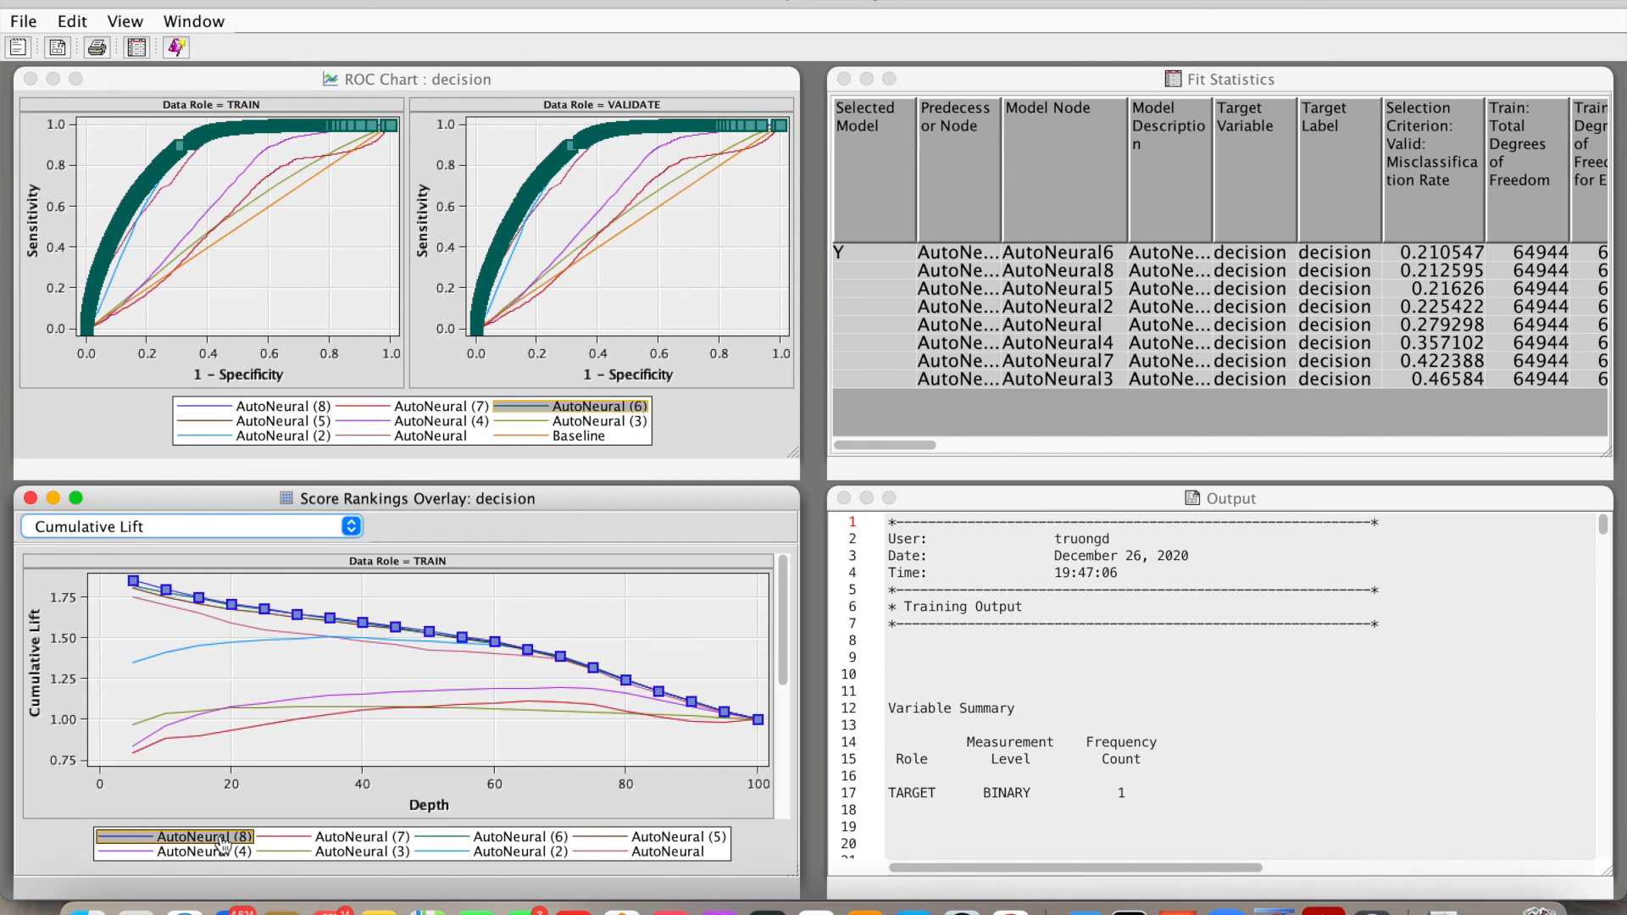
click(527, 839)
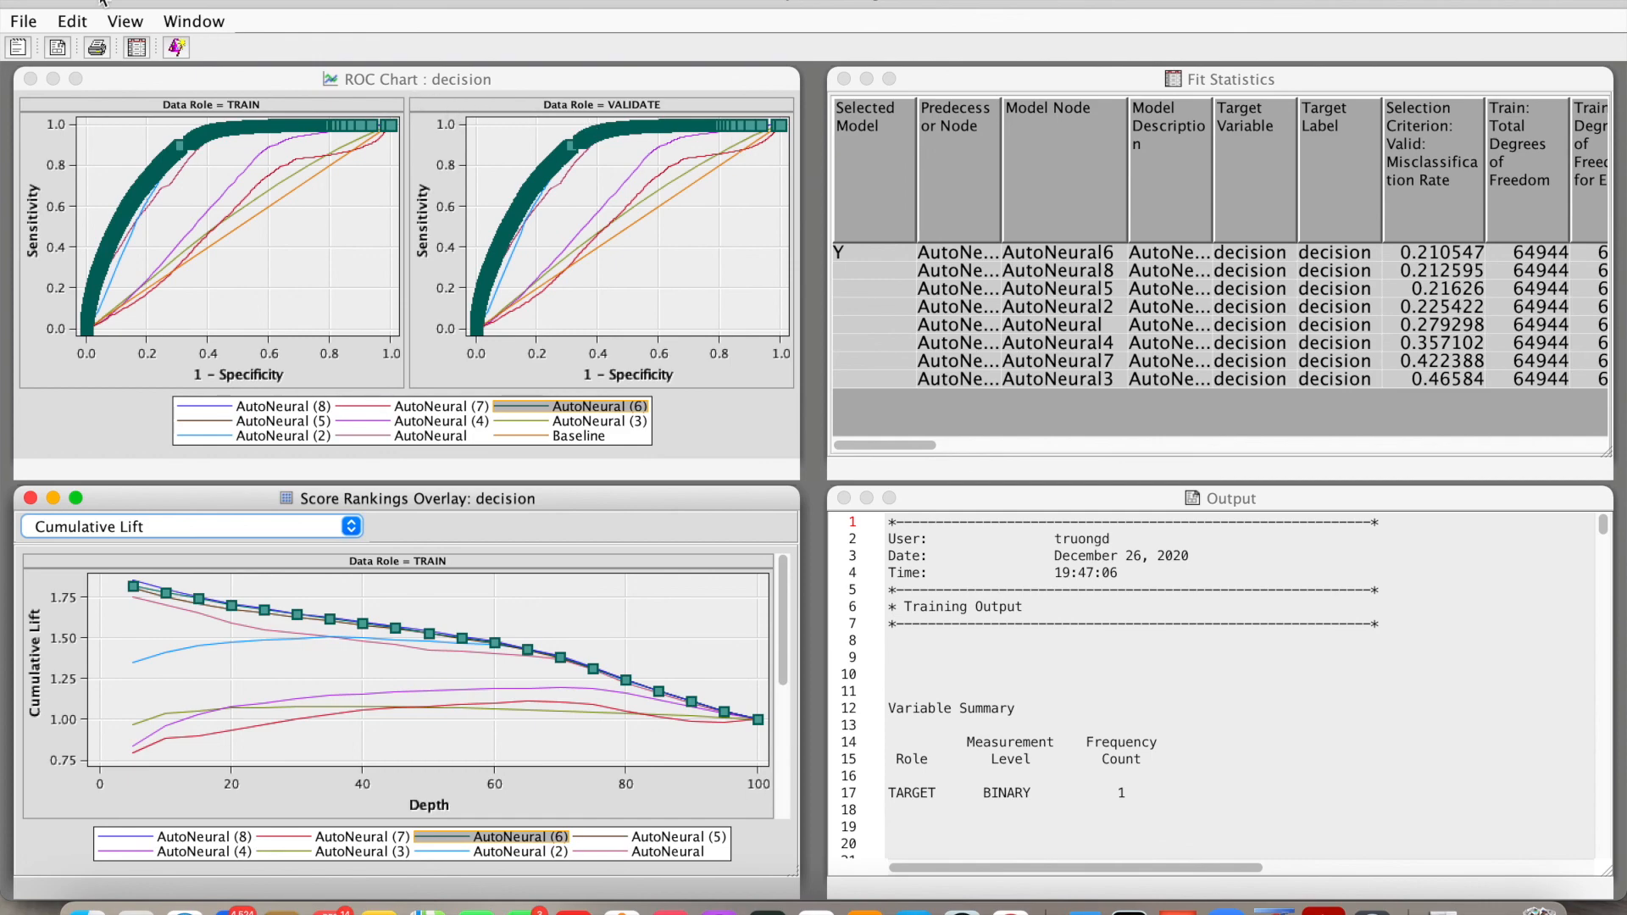
click(36, 2)
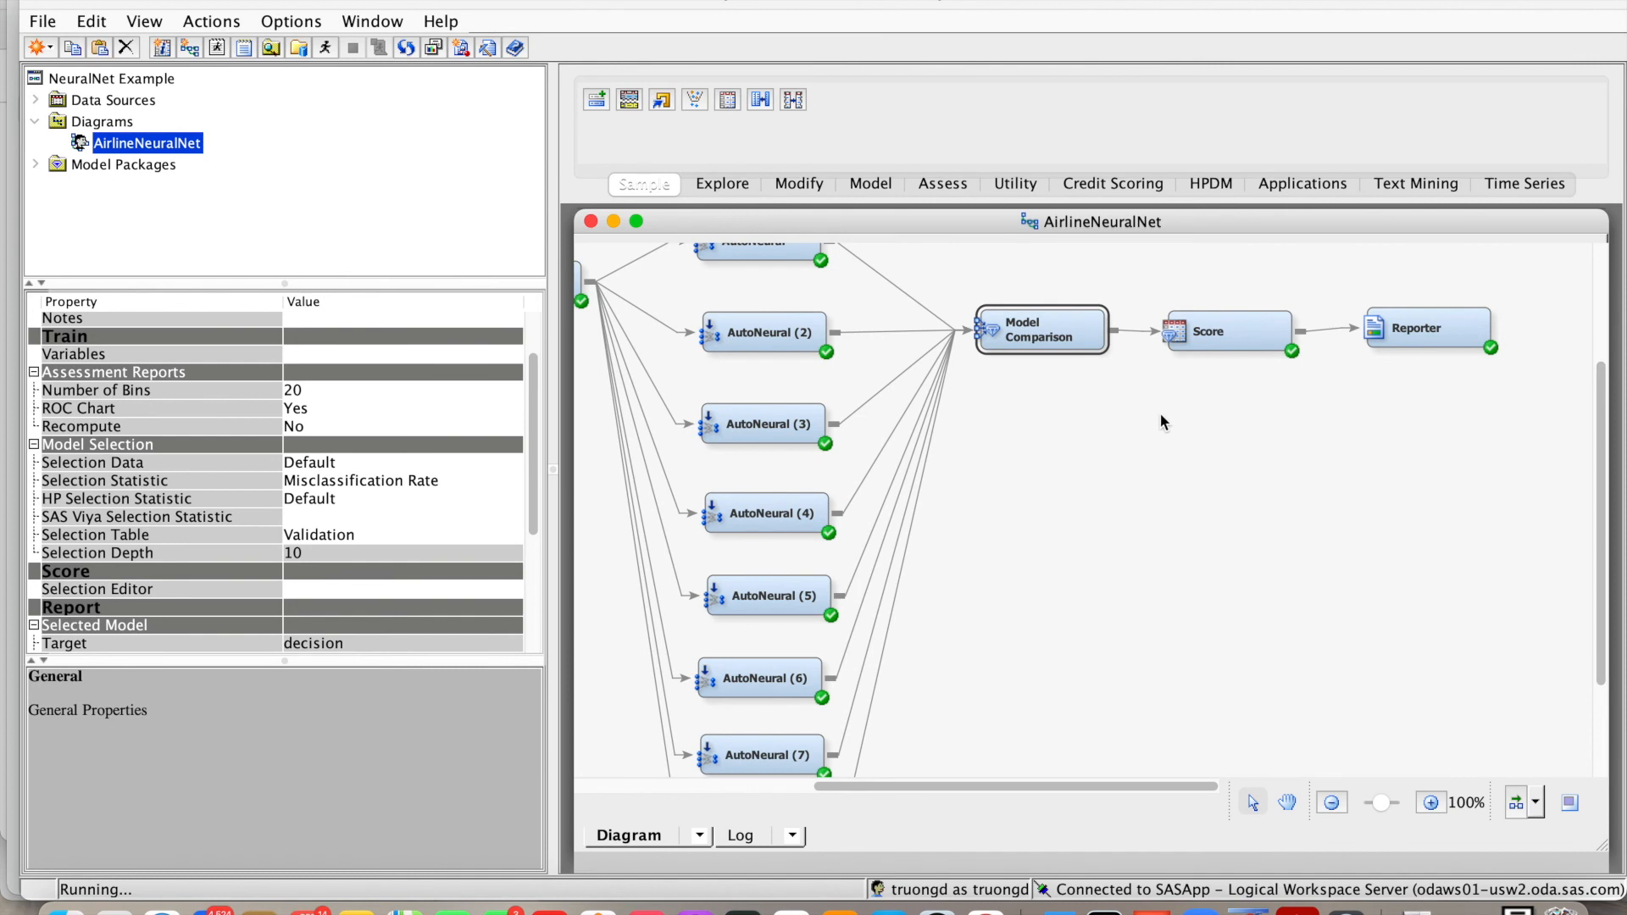